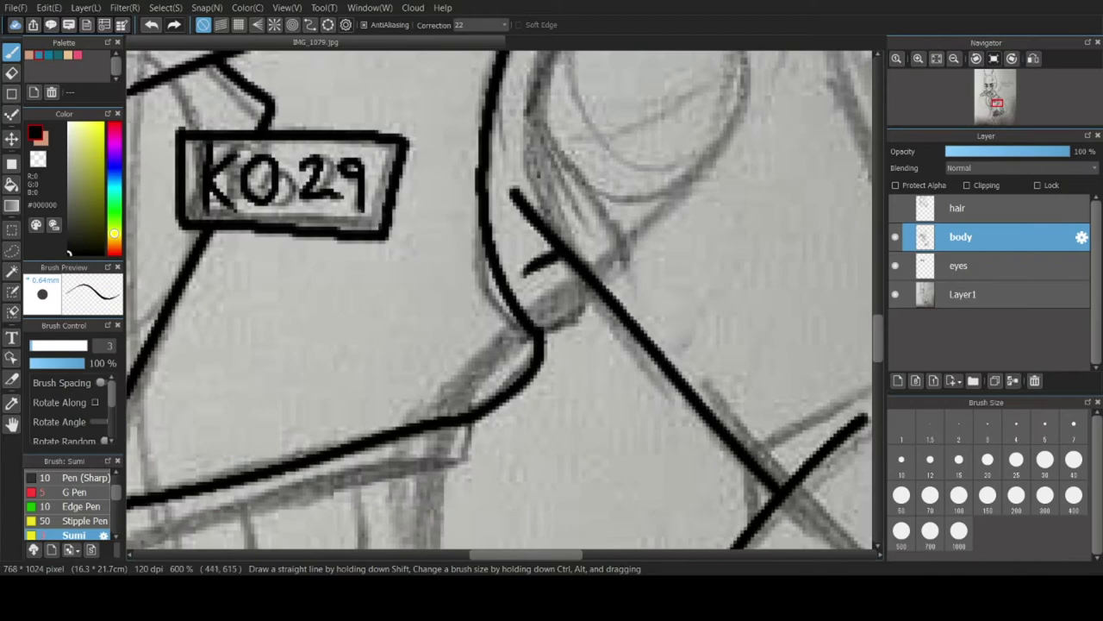
Ink the outer edge of the bent arm's sleeve from the shoulder down to the elbow on the body layer.
{"action": "scroll", "coordinate": [312, 230], "scroll_direction": "down", "scroll_amount": 2}
{"action": "scroll", "coordinate": [725, 343], "scroll_direction": "up", "scroll_amount": 1}
{"action": "left_click_drag", "start_coordinate": [876, 335], "coordinate": [875, 361]}
{"action": "mouse_move", "coordinate": [724, 152]}
{"action": "left_mouse_down"}
{"action": "mouse_move", "coordinate": [711, 327]}
{"action": "mouse_move", "coordinate": [569, 427]}
{"action": "left_mouse_up"}
{"action": "scroll", "coordinate": [577, 432], "scroll_direction": "down", "scroll_amount": 2}
{"action": "scroll", "coordinate": [577, 106], "scroll_direction": "up", "scroll_amount": 1}
{"action": "scroll", "coordinate": [463, 108], "scroll_direction": "up", "scroll_amount": 2}
{"action": "mouse_move", "coordinate": [444, 71]}
{"action": "left_mouse_down"}
{"action": "mouse_move", "coordinate": [586, 132]}
{"action": "mouse_move", "coordinate": [734, 409]}
{"action": "left_mouse_up"}
{"action": "scroll", "coordinate": [621, 404], "scroll_direction": "down", "scroll_amount": 4}
{"action": "scroll", "coordinate": [722, 491], "scroll_direction": "up", "scroll_amount": 3}
{"action": "left_click_drag", "start_coordinate": [463, 233], "coordinate": [645, 469]}
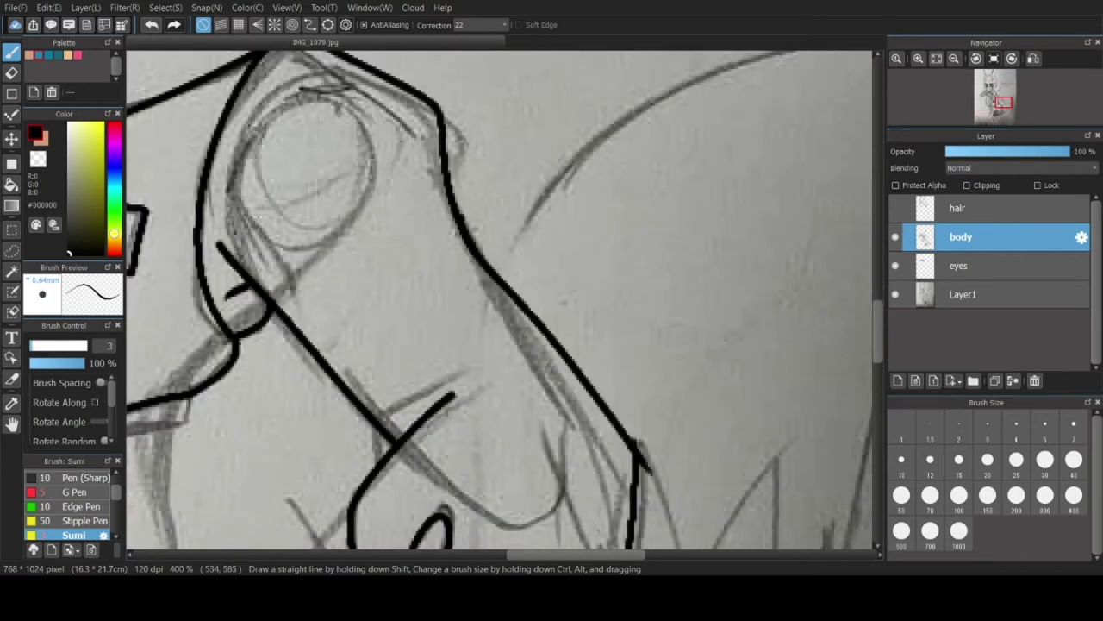
Erase the overshooting line end at the elbow of the bent arm.
{"action": "scroll", "coordinate": [646, 375], "scroll_direction": "down", "scroll_amount": 4}
{"action": "scroll", "coordinate": [652, 380], "scroll_direction": "up", "scroll_amount": 6}
{"action": "key", "text": "e"}
{"action": "mouse_move", "coordinate": [470, 405]}
{"action": "left_mouse_down"}
{"action": "mouse_move", "coordinate": [507, 541]}
{"action": "mouse_move", "coordinate": [487, 470]}
{"action": "left_mouse_up"}
Enlarge the Navigator panel so it shows a bigger preview of the drawing.
{"action": "left_click_drag", "start_coordinate": [1033, 131], "coordinate": [1034, 280]}
{"action": "left_click_drag", "start_coordinate": [1005, 397], "coordinate": [1005, 449]}
{"action": "left_click_drag", "start_coordinate": [1034, 280], "coordinate": [1034, 235]}
{"action": "scroll", "coordinate": [242, 205], "scroll_direction": "down", "scroll_amount": 8}
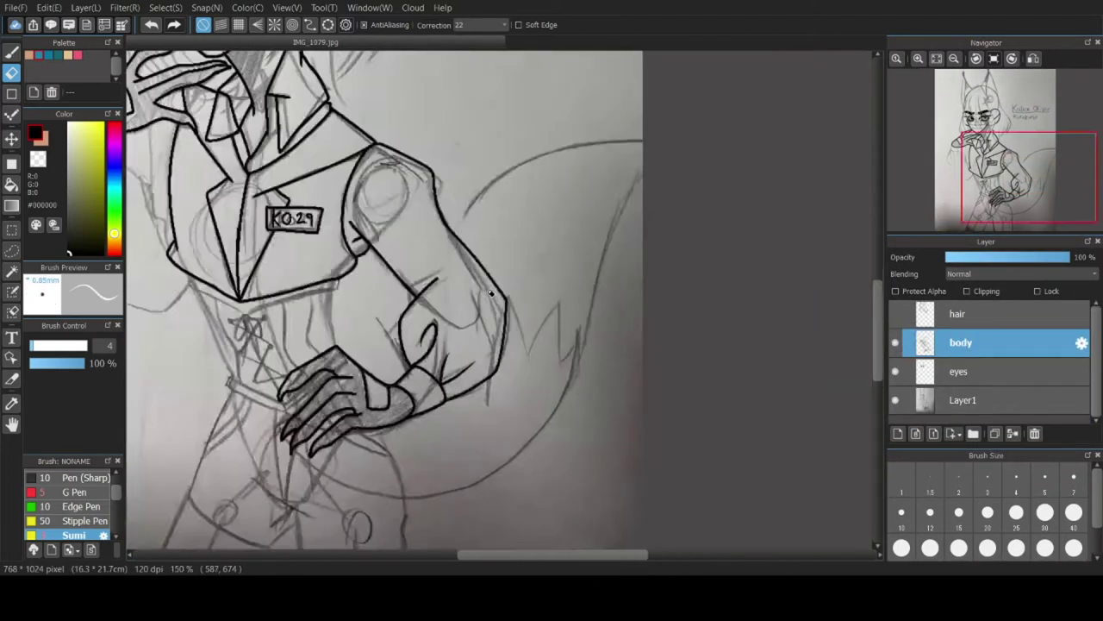
Ink the rounded glove cuff and the upper sleeve edge below the raised hand with the Sumi brush.
{"action": "scroll", "coordinate": [198, 178], "scroll_direction": "up", "scroll_amount": 3}
{"action": "scroll", "coordinate": [190, 185], "scroll_direction": "down", "scroll_amount": 1}
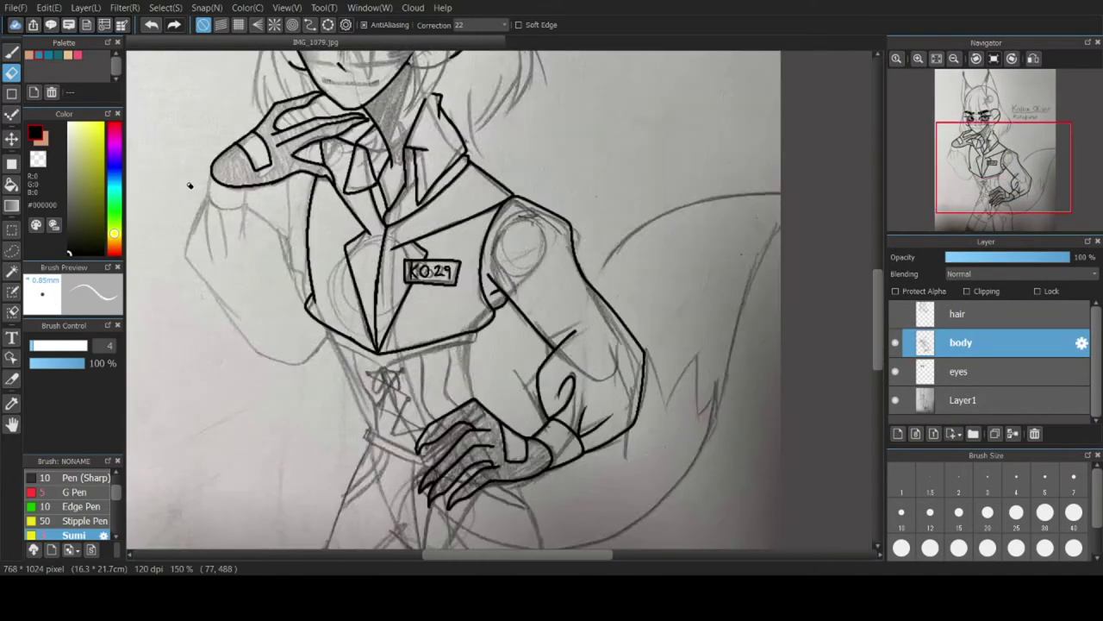
{"action": "scroll", "coordinate": [184, 192], "scroll_direction": "up", "scroll_amount": 5}
{"action": "key", "text": "b"}
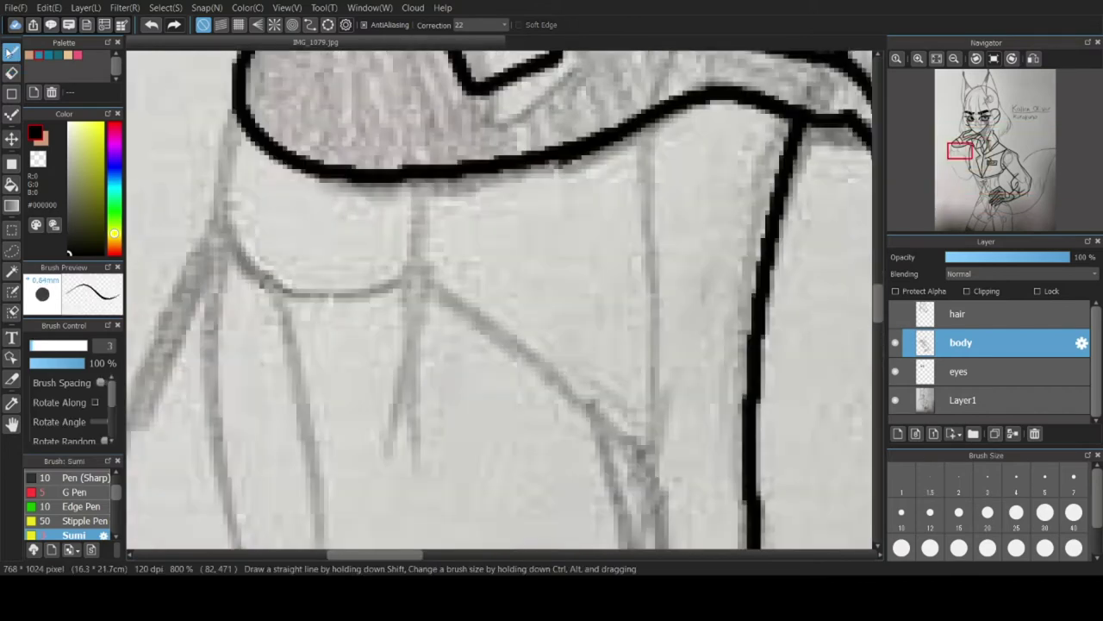
{"action": "left_click_drag", "start_coordinate": [235, 98], "coordinate": [257, 279]}
{"action": "mouse_move", "coordinate": [222, 246]}
{"action": "left_mouse_down"}
{"action": "mouse_move", "coordinate": [427, 181]}
{"action": "mouse_move", "coordinate": [496, 263]}
{"action": "mouse_move", "coordinate": [526, 435]}
{"action": "left_mouse_up"}
{"action": "scroll", "coordinate": [423, 190], "scroll_direction": "down", "scroll_amount": 2}
{"action": "left_click_drag", "start_coordinate": [496, 344], "coordinate": [539, 362]}
{"action": "key", "text": "ctrl+z"}
Ink the jacket's side edge running down from the underside of the raised hand.
{"action": "scroll", "coordinate": [534, 365], "scroll_direction": "down", "scroll_amount": 3}
{"action": "scroll", "coordinate": [535, 372], "scroll_direction": "up", "scroll_amount": 5}
{"action": "mouse_move", "coordinate": [492, 281]}
{"action": "left_mouse_down"}
{"action": "mouse_move", "coordinate": [539, 312]}
{"action": "mouse_move", "coordinate": [561, 446]}
{"action": "left_mouse_up"}
{"action": "scroll", "coordinate": [537, 239], "scroll_direction": "down", "scroll_amount": 5}
{"action": "scroll", "coordinate": [530, 149], "scroll_direction": "up", "scroll_amount": 4}
{"action": "left_click_drag", "start_coordinate": [502, 179], "coordinate": [509, 414]}
{"action": "key", "text": "ctrl+z"}
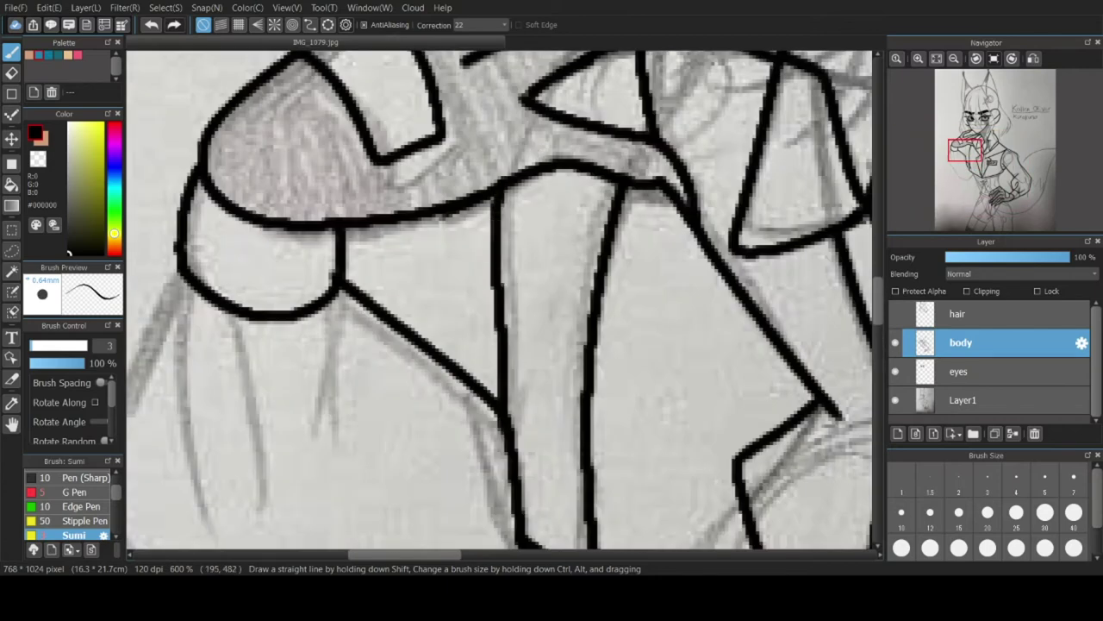
Ink the outline of the raised arm's loose sleeve from the cuff around the elbow to the jacket.
{"action": "scroll", "coordinate": [509, 405], "scroll_direction": "down", "scroll_amount": 1}
{"action": "left_click_drag", "start_coordinate": [383, 226], "coordinate": [461, 545]}
{"action": "scroll", "coordinate": [423, 465], "scroll_direction": "down", "scroll_amount": 5}
{"action": "scroll", "coordinate": [423, 515], "scroll_direction": "up", "scroll_amount": 5}
{"action": "mouse_move", "coordinate": [359, 206]}
{"action": "left_mouse_down"}
{"action": "mouse_move", "coordinate": [461, 358]}
{"action": "mouse_move", "coordinate": [671, 346]}
{"action": "left_mouse_up"}
{"action": "scroll", "coordinate": [694, 338], "scroll_direction": "down", "scroll_amount": 5}
{"action": "scroll", "coordinate": [761, 353], "scroll_direction": "up", "scroll_amount": 5}
{"action": "scroll", "coordinate": [761, 354], "scroll_direction": "down", "scroll_amount": 1}
{"action": "mouse_move", "coordinate": [809, 203]}
{"action": "left_mouse_down"}
{"action": "mouse_move", "coordinate": [479, 322]}
{"action": "mouse_move", "coordinate": [292, 270]}
{"action": "mouse_move", "coordinate": [188, 173]}
{"action": "left_mouse_up"}
{"action": "scroll", "coordinate": [168, 233], "scroll_direction": "down", "scroll_amount": 1}
{"action": "scroll", "coordinate": [168, 233], "scroll_direction": "up", "scroll_amount": 6}
{"action": "left_click_drag", "start_coordinate": [189, 236], "coordinate": [235, 183]}
Ink the outline of the corset between the jacket hem and the waistband, including both side edges.
{"action": "scroll", "coordinate": [231, 237], "scroll_direction": "down", "scroll_amount": 9}
{"action": "scroll", "coordinate": [255, 296], "scroll_direction": "up", "scroll_amount": 7}
{"action": "scroll", "coordinate": [257, 297], "scroll_direction": "down", "scroll_amount": 1}
{"action": "mouse_move", "coordinate": [504, 379]}
{"action": "left_mouse_down"}
{"action": "mouse_move", "coordinate": [476, 433]}
{"action": "mouse_move", "coordinate": [653, 339]}
{"action": "left_mouse_up"}
{"action": "scroll", "coordinate": [653, 340], "scroll_direction": "down", "scroll_amount": 2}
{"action": "scroll", "coordinate": [388, 104], "scroll_direction": "up", "scroll_amount": 1}
{"action": "left_click_drag", "start_coordinate": [353, 74], "coordinate": [512, 423]}
{"action": "scroll", "coordinate": [593, 339], "scroll_direction": "down", "scroll_amount": 3}
{"action": "scroll", "coordinate": [721, 275], "scroll_direction": "up", "scroll_amount": 3}
{"action": "mouse_move", "coordinate": [660, 209]}
{"action": "left_mouse_down"}
{"action": "mouse_move", "coordinate": [655, 351]}
{"action": "mouse_move", "coordinate": [672, 429]}
{"action": "left_mouse_up"}
{"action": "scroll", "coordinate": [199, 302], "scroll_direction": "down", "scroll_amount": 1}
Draw the lace eyelets as solid black dots on the front of the corset.
{"action": "scroll", "coordinate": [230, 335], "scroll_direction": "up", "scroll_amount": 3}
{"action": "left_click_drag", "start_coordinate": [253, 271], "coordinate": [246, 284]}
{"action": "mouse_move", "coordinate": [530, 253]}
{"action": "left_mouse_down"}
{"action": "mouse_move", "coordinate": [505, 281]}
{"action": "mouse_move", "coordinate": [506, 367]}
{"action": "mouse_move", "coordinate": [548, 288]}
{"action": "left_mouse_up"}
{"action": "scroll", "coordinate": [506, 290], "scroll_direction": "down", "scroll_amount": 4}
{"action": "scroll", "coordinate": [506, 367], "scroll_direction": "up", "scroll_amount": 3}
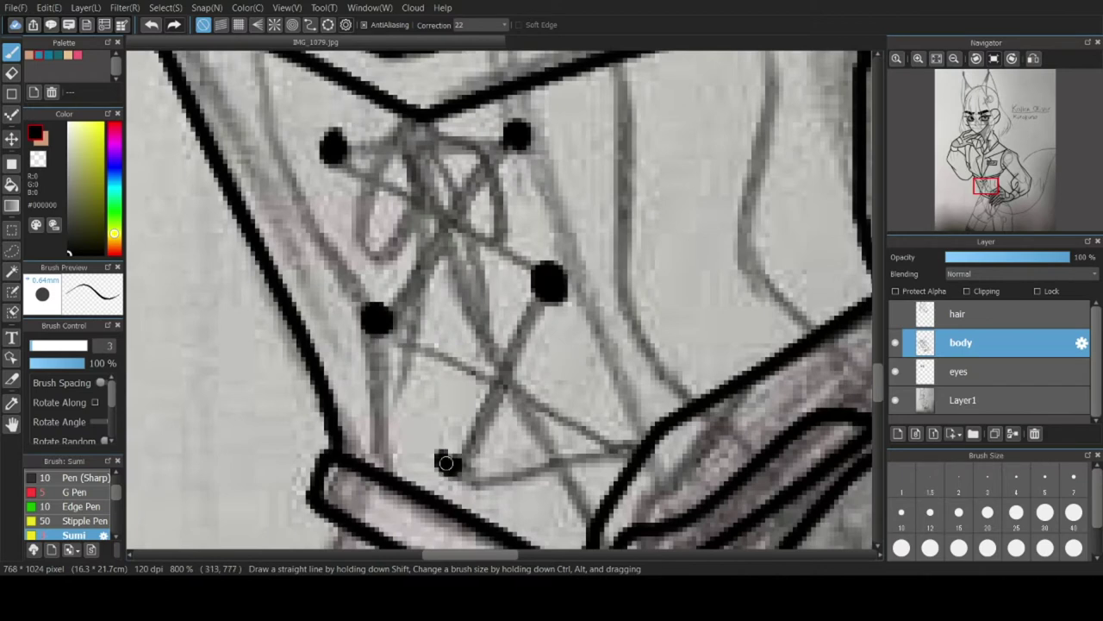
Connect the corset eyelets with straight crossing laces and close the lacing with a line at each end.
{"action": "left_click_drag", "start_coordinate": [332, 148], "coordinate": [548, 282]}
{"action": "left_click_drag", "start_coordinate": [517, 136], "coordinate": [376, 319]}
{"action": "left_click_drag", "start_coordinate": [377, 319], "coordinate": [623, 443]}
{"action": "left_click_drag", "start_coordinate": [548, 282], "coordinate": [448, 466]}
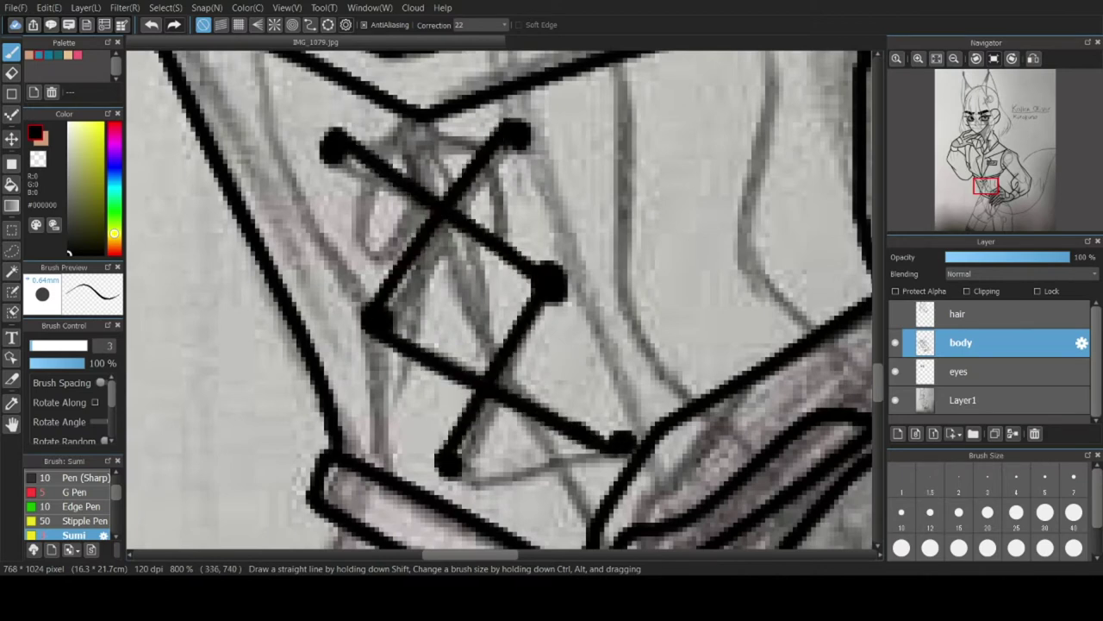
{"action": "left_click_drag", "start_coordinate": [331, 149], "coordinate": [517, 136]}
{"action": "left_click_drag", "start_coordinate": [449, 465], "coordinate": [615, 450]}
{"action": "left_click_drag", "start_coordinate": [422, 144], "coordinate": [379, 172]}
{"action": "key", "text": "ctrl+z"}
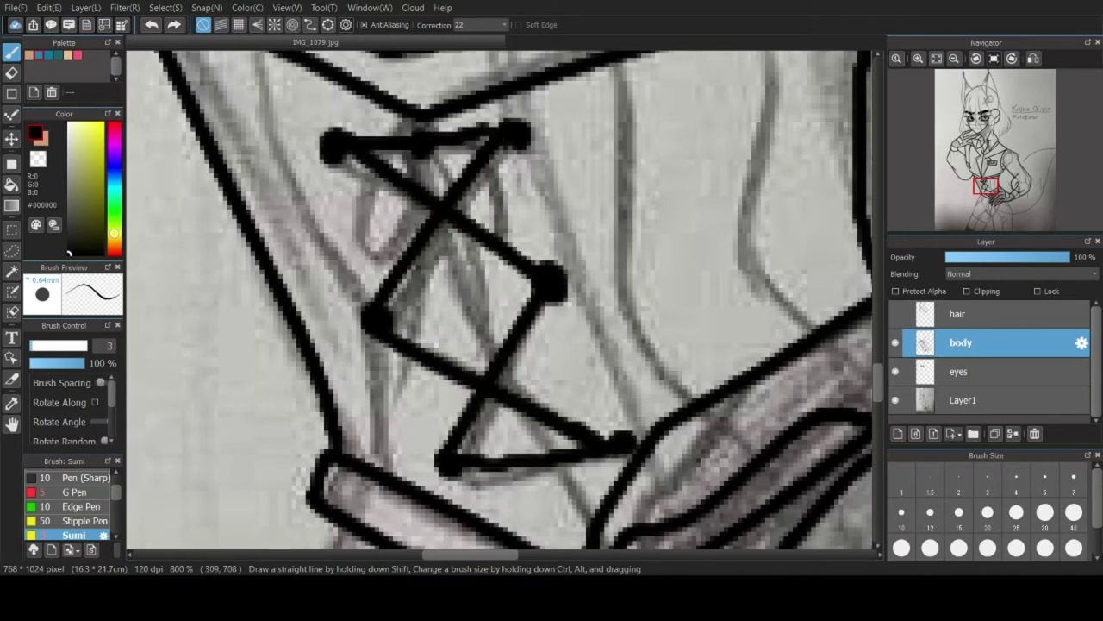
{"action": "key", "text": "ctrl+z"}
Ink the curved vertical seams of the corset on both sides of the lacing.
{"action": "scroll", "coordinate": [503, 114], "scroll_direction": "down", "scroll_amount": 4}
{"action": "scroll", "coordinate": [556, 99], "scroll_direction": "up", "scroll_amount": 4}
{"action": "left_click_drag", "start_coordinate": [440, 107], "coordinate": [524, 456]}
{"action": "left_click_drag", "start_coordinate": [600, 72], "coordinate": [654, 379]}
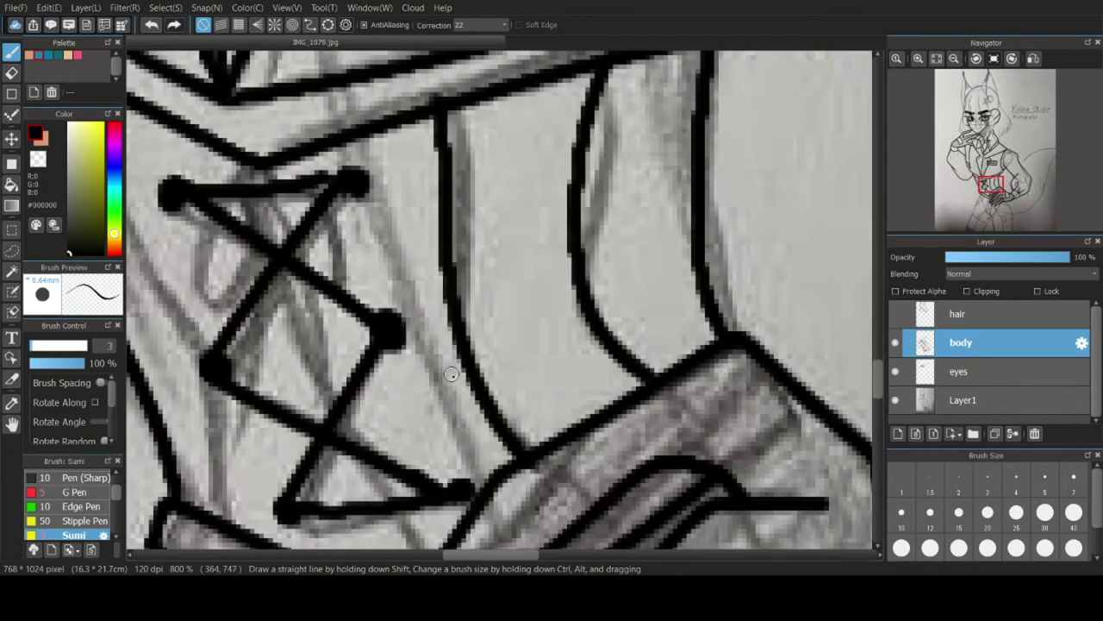
{"action": "scroll", "coordinate": [475, 380], "scroll_direction": "down", "scroll_amount": 5}
{"action": "scroll", "coordinate": [353, 379], "scroll_direction": "up", "scroll_amount": 4}
{"action": "mouse_move", "coordinate": [428, 135]}
{"action": "left_mouse_down"}
{"action": "mouse_move", "coordinate": [539, 414]}
{"action": "mouse_move", "coordinate": [538, 460]}
{"action": "left_mouse_up"}
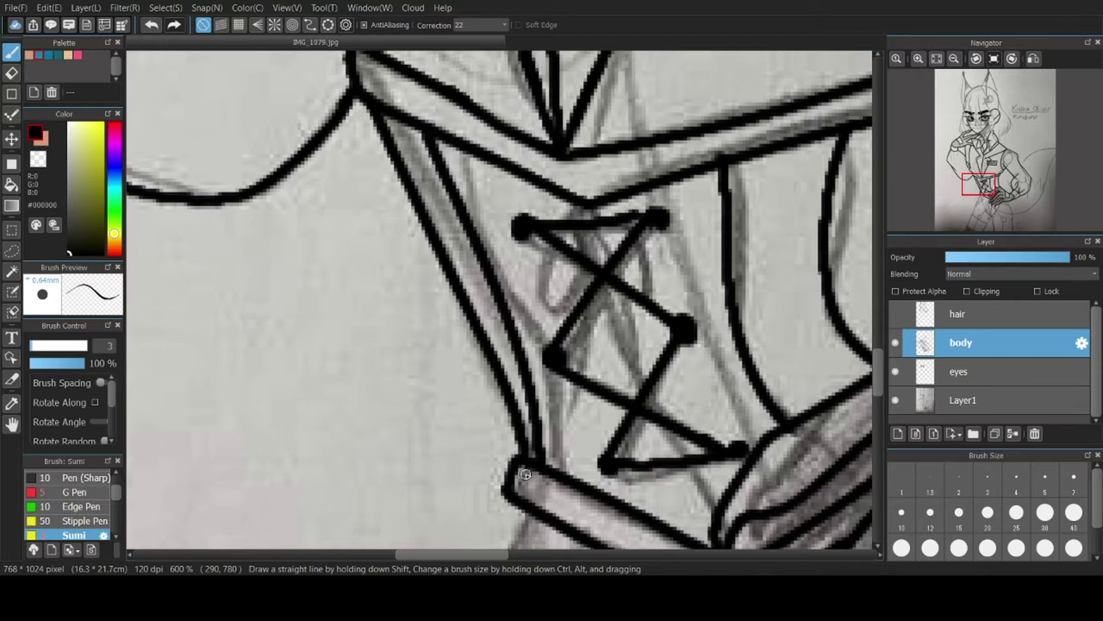
Ink the V-shaped crease at the top of the legs below the hand on the hip.
{"action": "scroll", "coordinate": [561, 382], "scroll_direction": "down", "scroll_amount": 6}
{"action": "scroll", "coordinate": [612, 456], "scroll_direction": "up", "scroll_amount": 5}
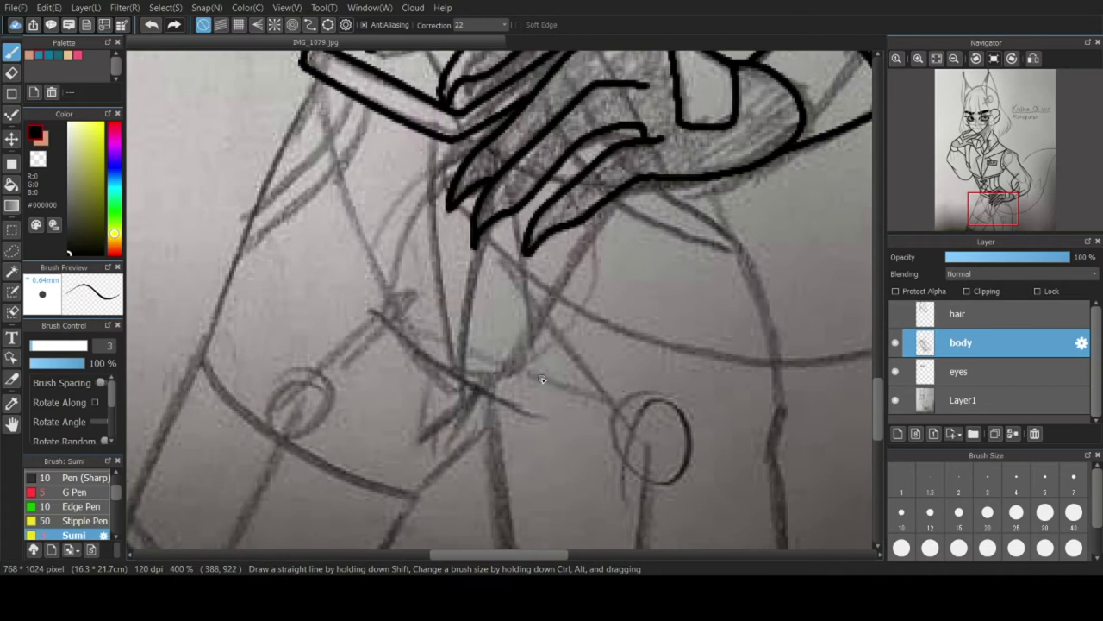
{"action": "mouse_move", "coordinate": [371, 316]}
{"action": "left_mouse_down"}
{"action": "mouse_move", "coordinate": [488, 395]}
{"action": "mouse_move", "coordinate": [630, 266]}
{"action": "left_mouse_up"}
{"action": "left_click_drag", "start_coordinate": [493, 392], "coordinate": [611, 332]}
{"action": "key", "text": "ctrl+z"}
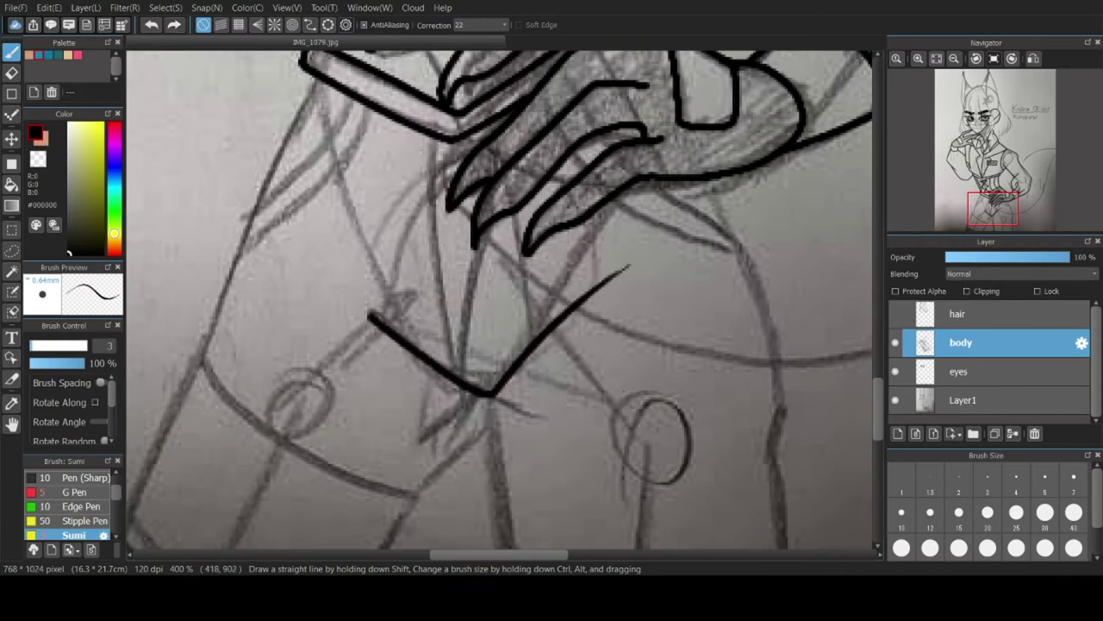
Ink the inner and outer edges of the straight leg down to the page edge.
{"action": "scroll", "coordinate": [584, 274], "scroll_direction": "down", "scroll_amount": 4}
{"action": "scroll", "coordinate": [577, 335], "scroll_direction": "up", "scroll_amount": 5}
{"action": "mouse_move", "coordinate": [489, 176]}
{"action": "left_mouse_down"}
{"action": "mouse_move", "coordinate": [485, 250]}
{"action": "mouse_move", "coordinate": [524, 492]}
{"action": "left_mouse_up"}
{"action": "scroll", "coordinate": [705, 145], "scroll_direction": "down", "scroll_amount": 5}
{"action": "scroll", "coordinate": [750, 146], "scroll_direction": "up", "scroll_amount": 1}
{"action": "scroll", "coordinate": [862, 353], "scroll_direction": "up", "scroll_amount": 4}
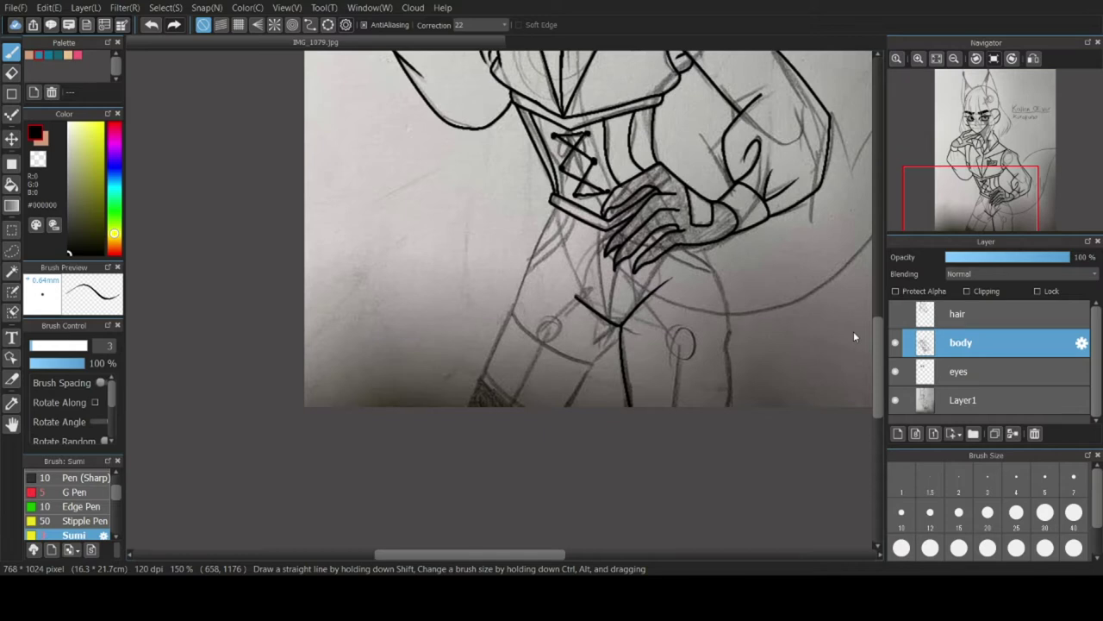
{"action": "scroll", "coordinate": [854, 337], "scroll_direction": "up", "scroll_amount": 3}
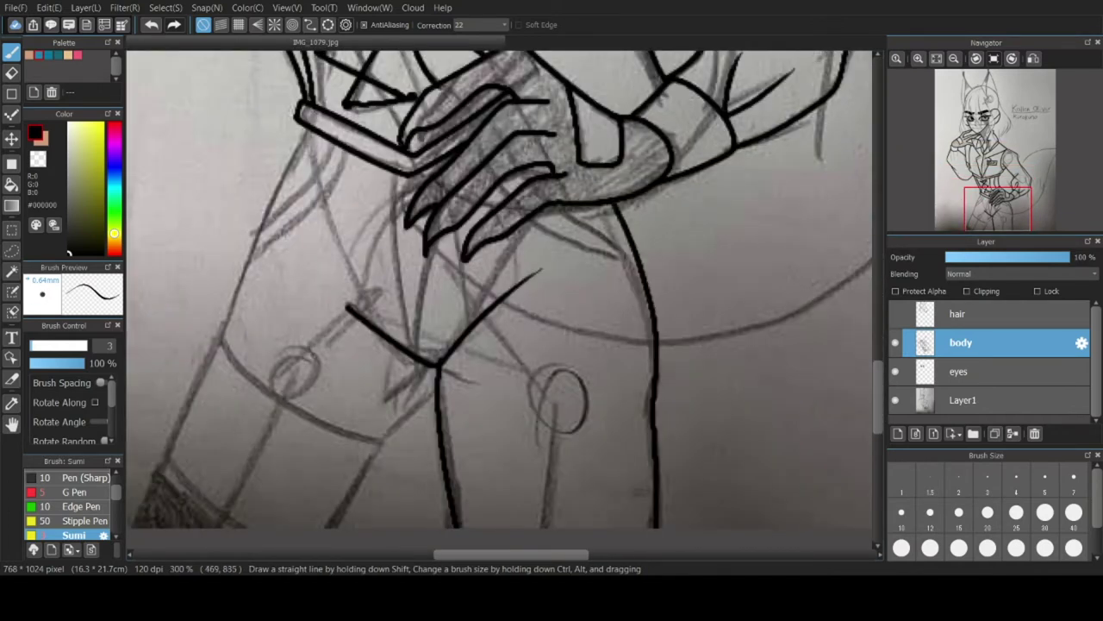
Ink the inner and outer edges of the other thigh, following the sketch down from the waistband.
{"action": "scroll", "coordinate": [599, 378], "scroll_direction": "down", "scroll_amount": 4}
{"action": "scroll", "coordinate": [555, 382], "scroll_direction": "up", "scroll_amount": 5}
{"action": "left_click_drag", "start_coordinate": [878, 388], "coordinate": [878, 406]}
{"action": "left_click_drag", "start_coordinate": [605, 236], "coordinate": [462, 422]}
{"action": "scroll", "coordinate": [148, 318], "scroll_direction": "down", "scroll_amount": 3}
{"action": "scroll", "coordinate": [179, 237], "scroll_direction": "up", "scroll_amount": 2}
{"action": "left_click_drag", "start_coordinate": [327, 81], "coordinate": [152, 478]}
{"action": "key", "text": "ctrl+z"}
Ink the shorts hem and the stocking's top edge across the angled thigh.
{"action": "scroll", "coordinate": [332, 341], "scroll_direction": "up", "scroll_amount": 2}
{"action": "mouse_move", "coordinate": [155, 251]}
{"action": "left_mouse_down"}
{"action": "mouse_move", "coordinate": [296, 381]}
{"action": "mouse_move", "coordinate": [474, 449]}
{"action": "left_mouse_up"}
{"action": "scroll", "coordinate": [386, 391], "scroll_direction": "down", "scroll_amount": 4}
{"action": "scroll", "coordinate": [297, 419], "scroll_direction": "up", "scroll_amount": 3}
{"action": "left_click_drag", "start_coordinate": [285, 386], "coordinate": [415, 488]}
Erase the overshooting line ends at the stocking's top edge and the waistband corner.
{"action": "scroll", "coordinate": [221, 375], "scroll_direction": "up", "scroll_amount": 3}
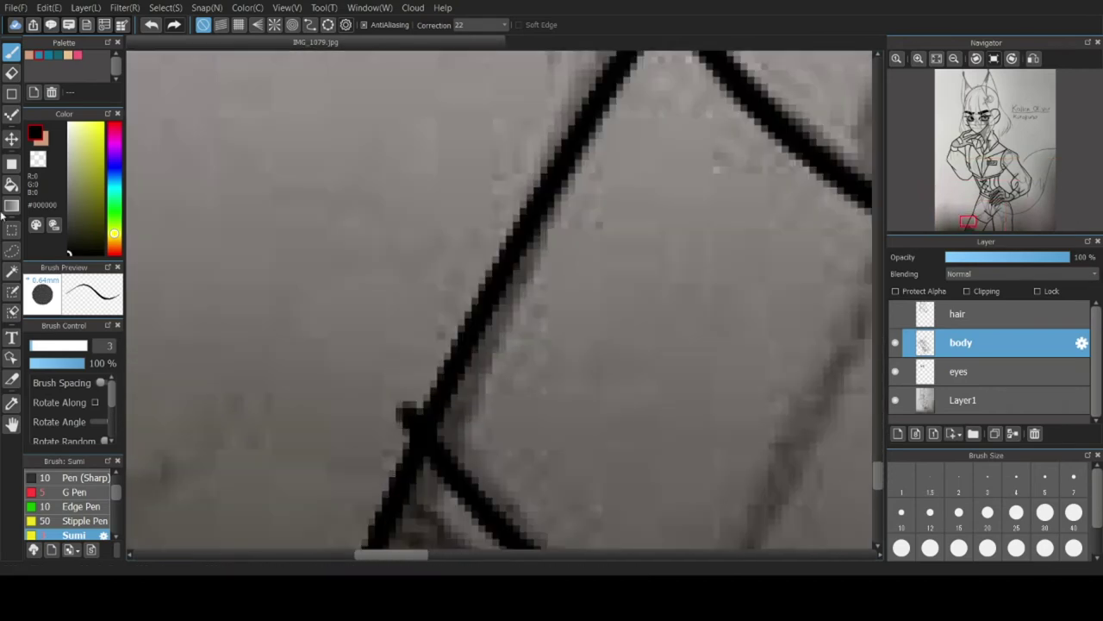
{"action": "left_click", "coordinate": [12, 75]}
{"action": "scroll", "coordinate": [790, 276], "scroll_direction": "down", "scroll_amount": 5}
{"action": "scroll", "coordinate": [751, 308], "scroll_direction": "up", "scroll_amount": 4}
{"action": "scroll", "coordinate": [664, 296], "scroll_direction": "down", "scroll_amount": 6}
{"action": "scroll", "coordinate": [646, 189], "scroll_direction": "up", "scroll_amount": 6}
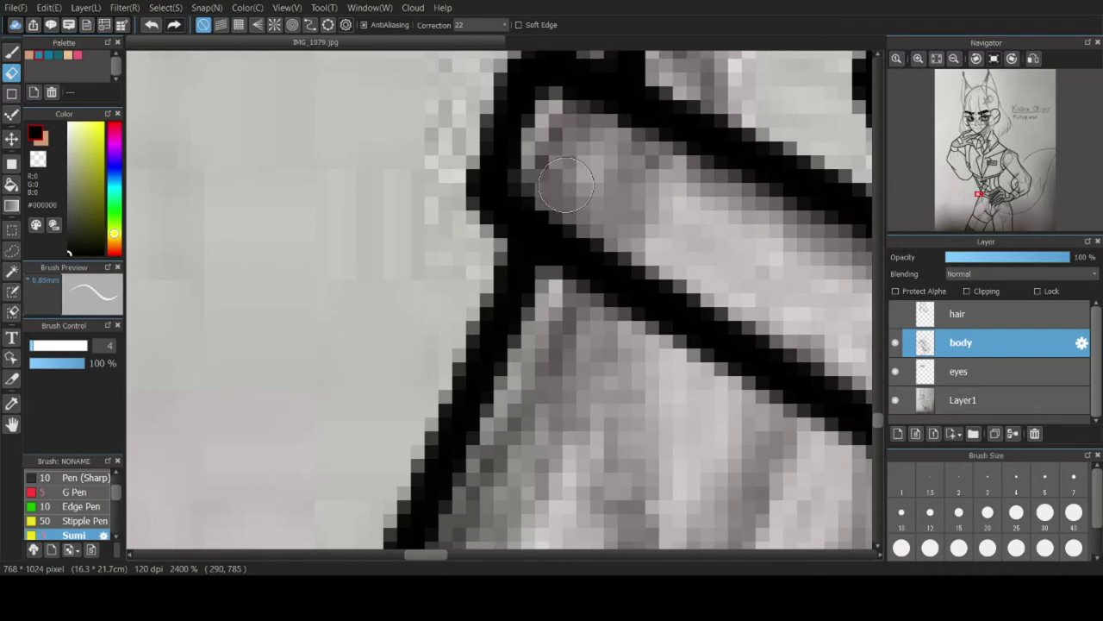
{"action": "scroll", "coordinate": [560, 198], "scroll_direction": "down", "scroll_amount": 3}
{"action": "scroll", "coordinate": [504, 193], "scroll_direction": "up", "scroll_amount": 3}
{"action": "scroll", "coordinate": [438, 153], "scroll_direction": "down", "scroll_amount": 8}
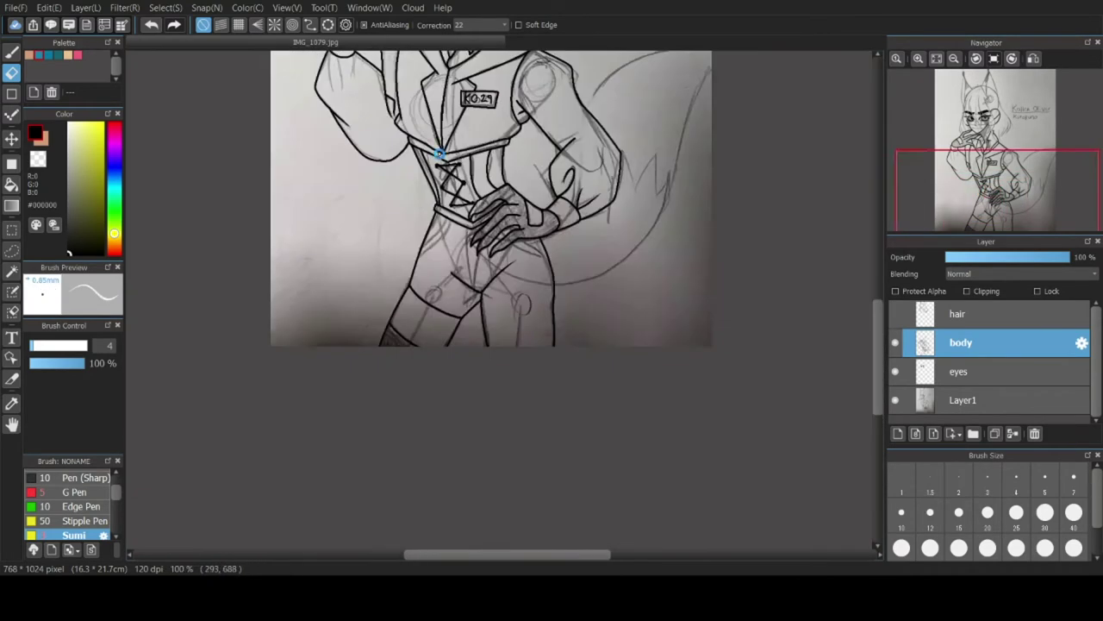
Ink the upper and lower contours of the tail with the Sumi brush.
{"action": "scroll", "coordinate": [754, 512], "scroll_direction": "up", "scroll_amount": 3}
{"action": "scroll", "coordinate": [754, 512], "scroll_direction": "up", "scroll_amount": 3}
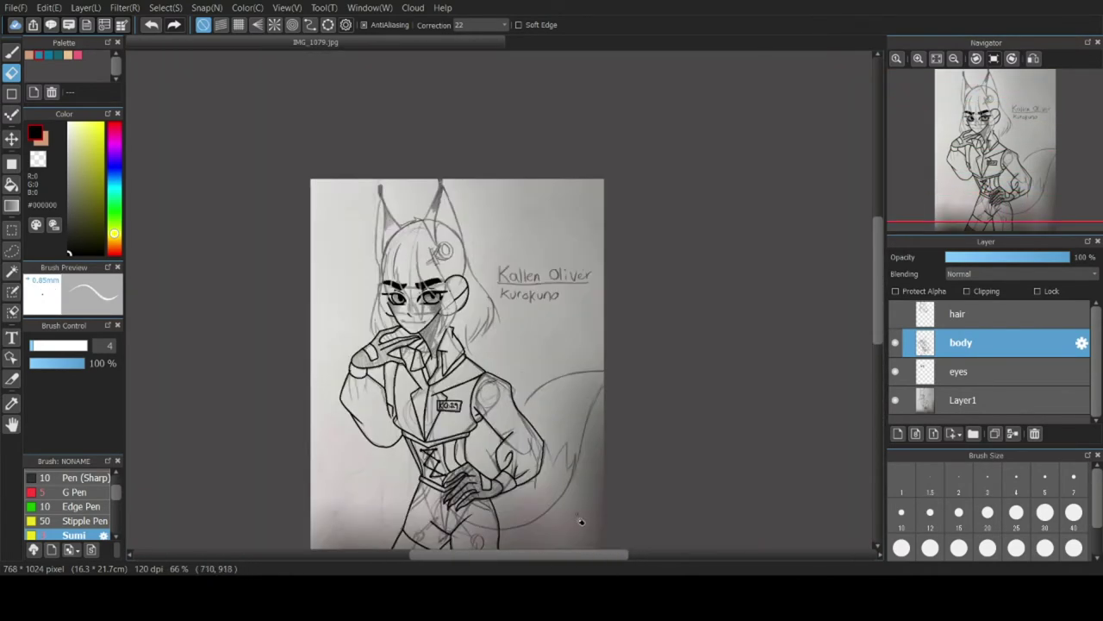
{"action": "left_click", "coordinate": [12, 50]}
{"action": "left_click_drag", "start_coordinate": [432, 295], "coordinate": [691, 132]}
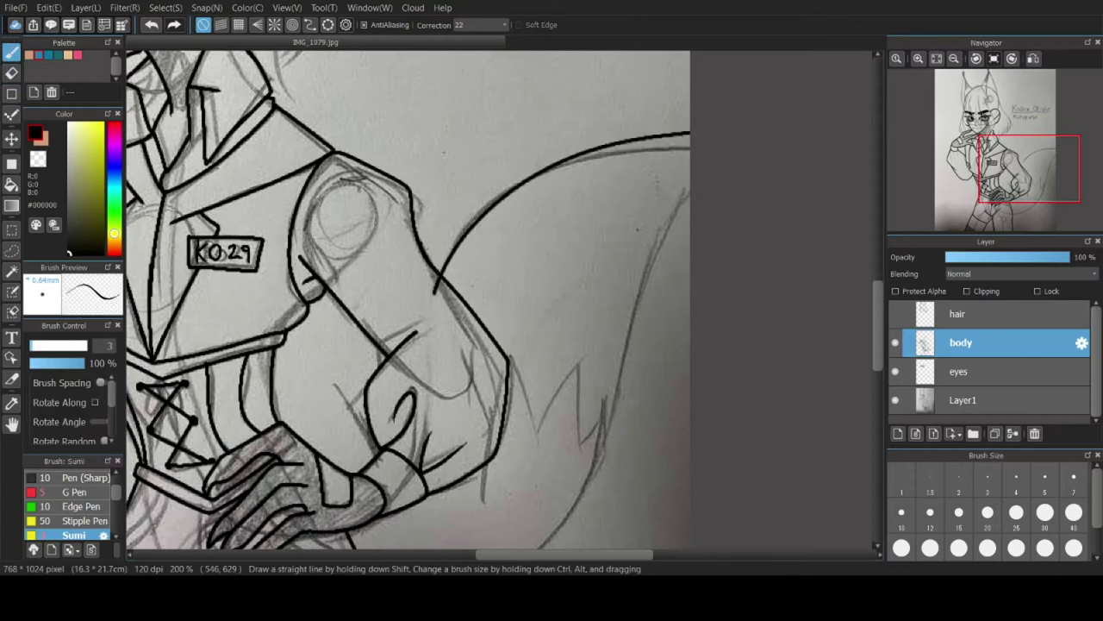
{"action": "scroll", "coordinate": [849, 109], "scroll_direction": "down", "scroll_amount": 3}
{"action": "scroll", "coordinate": [790, 136], "scroll_direction": "up", "scroll_amount": 2}
{"action": "left_click_drag", "start_coordinate": [551, 454], "coordinate": [806, 149]}
Erase the ends of the tail lines that overlap the sleeve of the bent arm.
{"action": "scroll", "coordinate": [557, 463], "scroll_direction": "up", "scroll_amount": 6}
{"action": "left_click", "coordinate": [10, 74]}
{"action": "left_click_drag", "start_coordinate": [508, 378], "coordinate": [611, 403]}
{"action": "scroll", "coordinate": [575, 373], "scroll_direction": "down", "scroll_amount": 7}
{"action": "scroll", "coordinate": [611, 207], "scroll_direction": "up", "scroll_amount": 6}
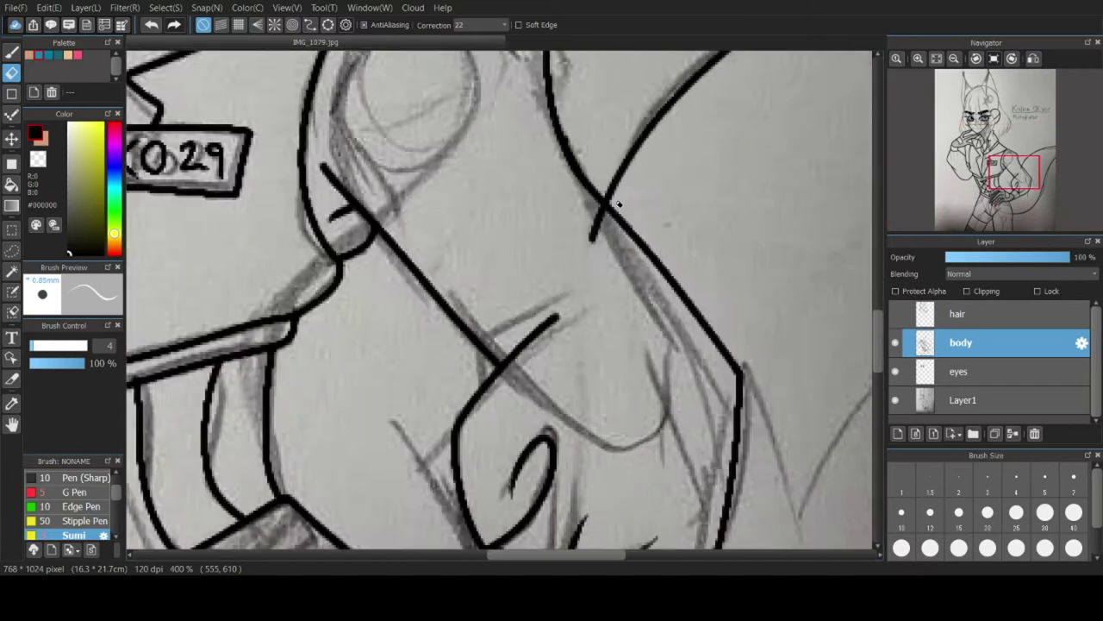
{"action": "left_click_drag", "start_coordinate": [556, 233], "coordinate": [533, 345]}
{"action": "scroll", "coordinate": [519, 334], "scroll_direction": "down", "scroll_amount": 7}
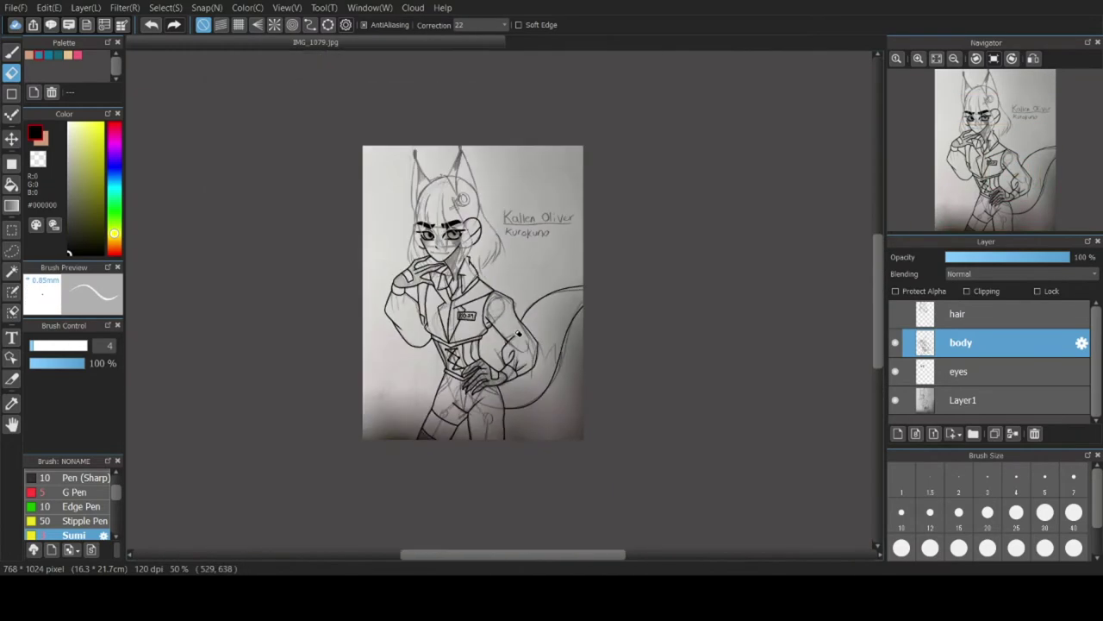
Show the hair layer and ink a hair strand ending at the raised hand.
{"action": "left_click", "coordinate": [894, 314]}
{"action": "scroll", "coordinate": [435, 259], "scroll_direction": "up", "scroll_amount": 6}
{"action": "left_click", "coordinate": [8, 54]}
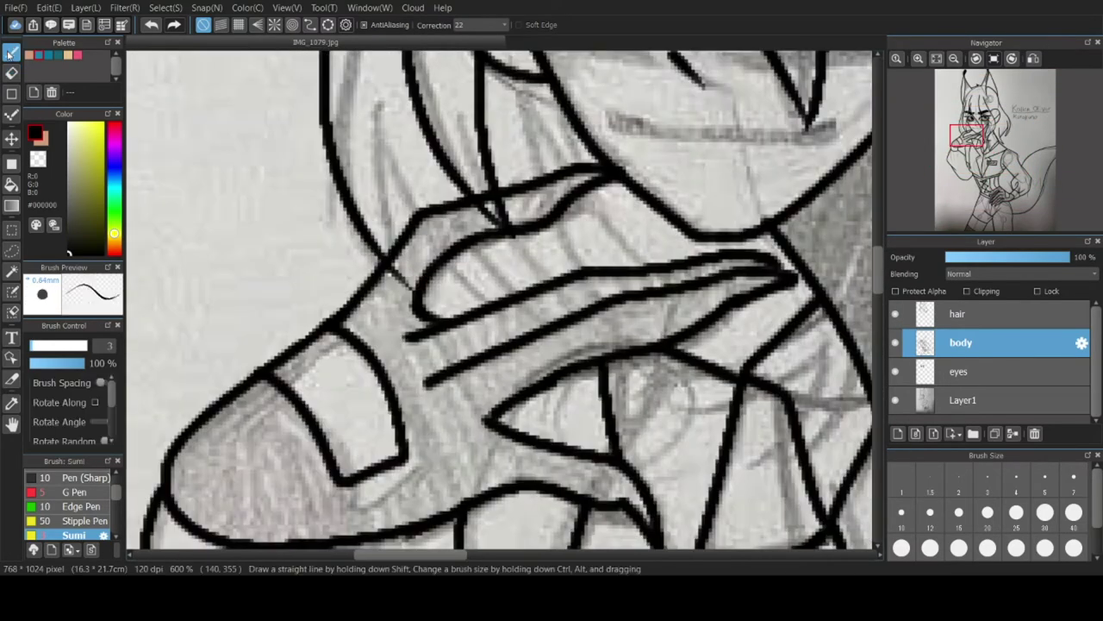
{"action": "left_click_drag", "start_coordinate": [373, 82], "coordinate": [398, 258]}
{"action": "scroll", "coordinate": [442, 258], "scroll_direction": "down", "scroll_amount": 4}
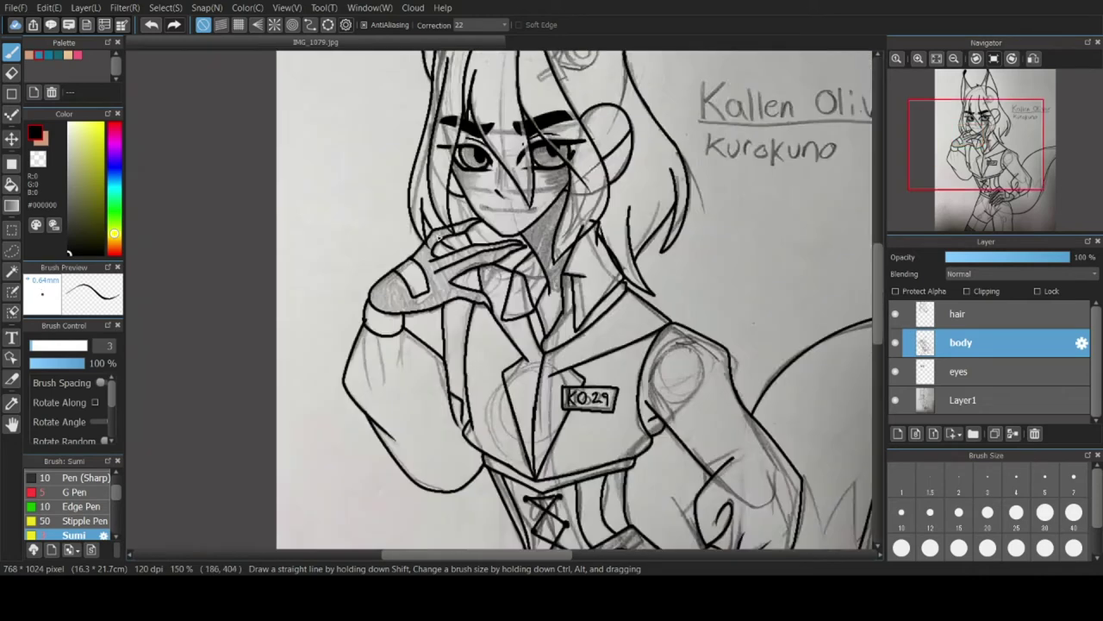
Erase the hair strand end that overlaps the raised hand on the hair layer.
{"action": "scroll", "coordinate": [442, 259], "scroll_direction": "up", "scroll_amount": 7}
{"action": "left_click", "coordinate": [11, 73]}
{"action": "left_click_drag", "start_coordinate": [334, 231], "coordinate": [282, 368]}
{"action": "key", "text": "ctrl+z"}
{"action": "left_click", "coordinate": [957, 313]}
{"action": "left_click_drag", "start_coordinate": [307, 291], "coordinate": [330, 332]}
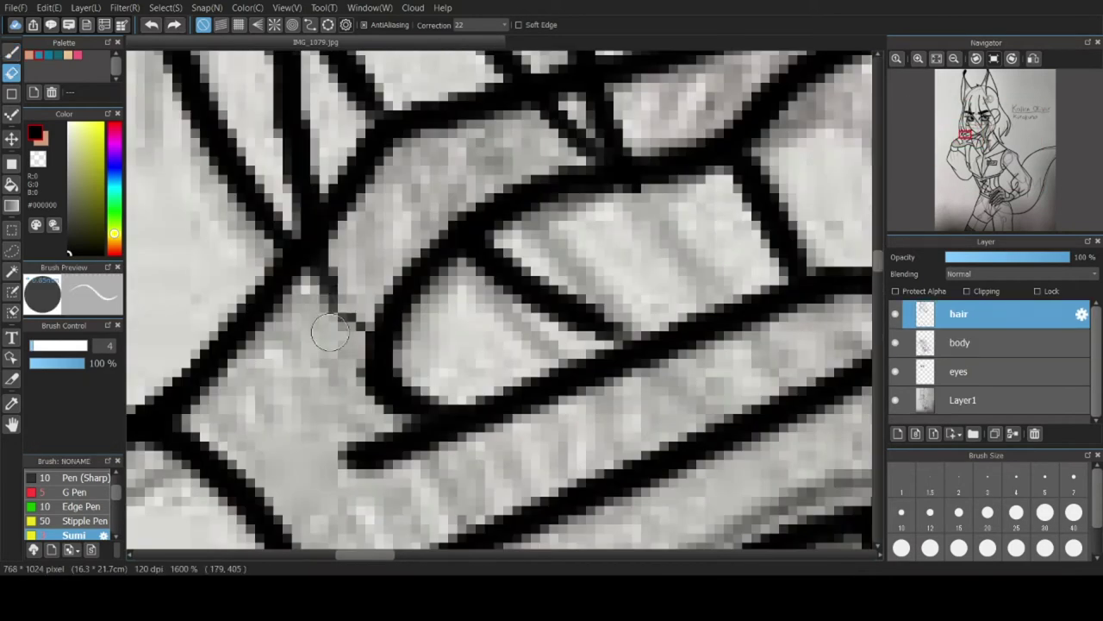
Return to the body layer and erase the leftover strand lines over the fingers of the raised hand.
{"action": "key", "text": "ctrl+Down"}
{"action": "key", "text": "ctrl+Down"}
{"action": "key", "text": "ctrl+Up"}
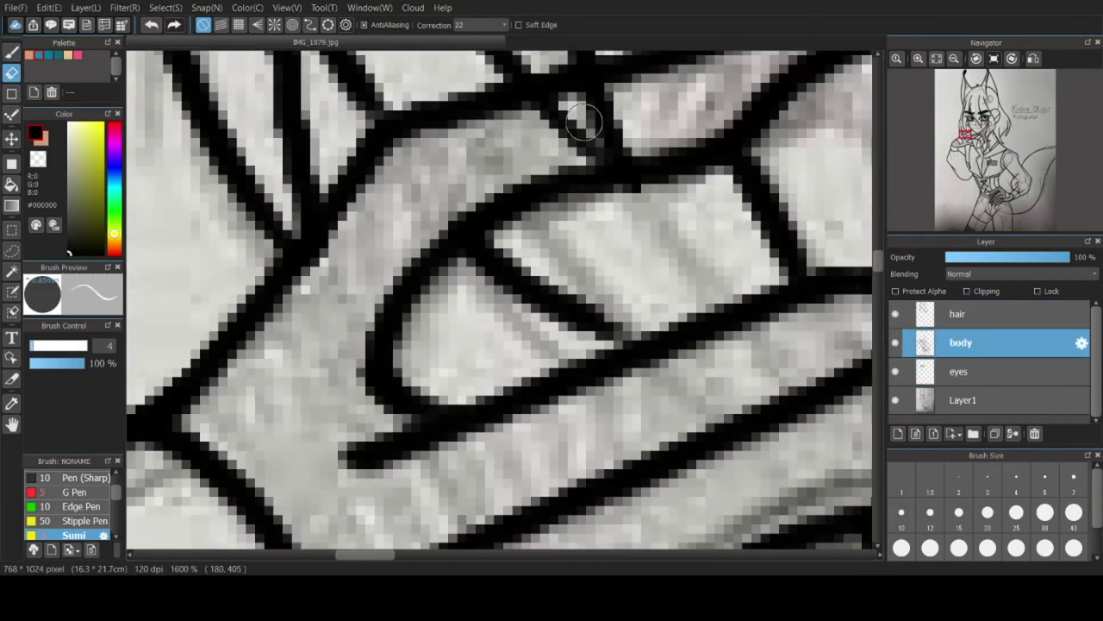
{"action": "scroll", "coordinate": [692, 131], "scroll_direction": "down", "scroll_amount": 4}
{"action": "scroll", "coordinate": [669, 117], "scroll_direction": "up", "scroll_amount": 6}
{"action": "left_click_drag", "start_coordinate": [636, 119], "coordinate": [569, 147]}
{"action": "scroll", "coordinate": [557, 81], "scroll_direction": "down", "scroll_amount": 10}
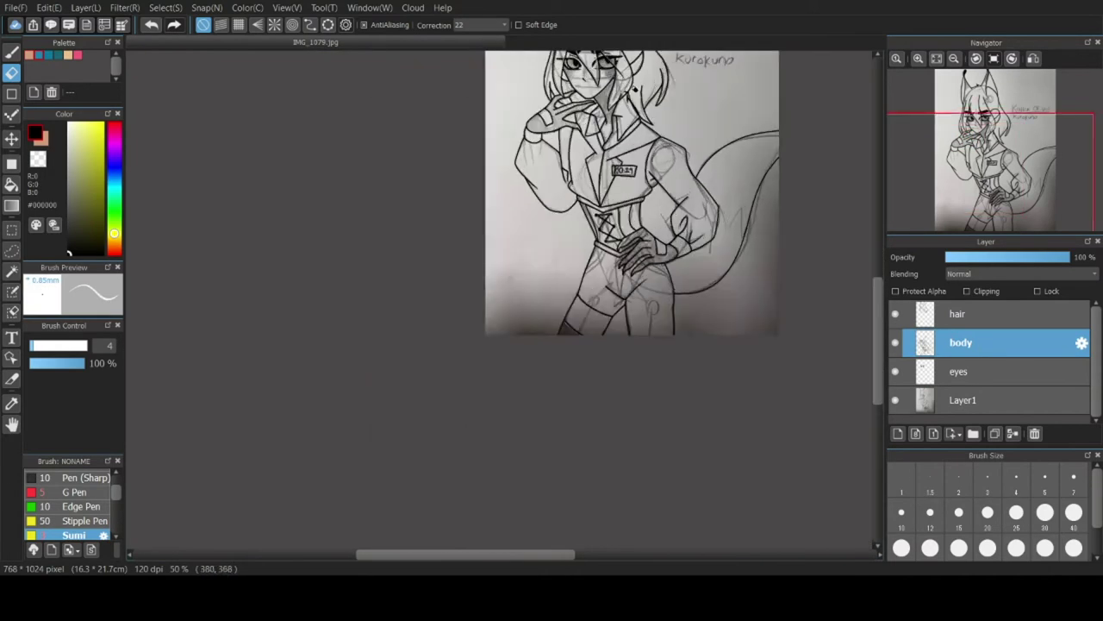
Erase the body-layer lines that overlap the hair around the neck and collar.
{"action": "scroll", "coordinate": [623, 88], "scroll_direction": "up", "scroll_amount": 8}
{"action": "left_click_drag", "start_coordinate": [516, 207], "coordinate": [557, 119]}
{"action": "left_click_drag", "start_coordinate": [648, 90], "coordinate": [607, 74]}
{"action": "left_click_drag", "start_coordinate": [762, 281], "coordinate": [865, 474]}
{"action": "scroll", "coordinate": [625, 349], "scroll_direction": "down", "scroll_amount": 4}
{"action": "scroll", "coordinate": [680, 363], "scroll_direction": "up", "scroll_amount": 4}
{"action": "left_click_drag", "start_coordinate": [711, 393], "coordinate": [782, 455]}
{"action": "scroll", "coordinate": [782, 455], "scroll_direction": "down", "scroll_amount": 5}
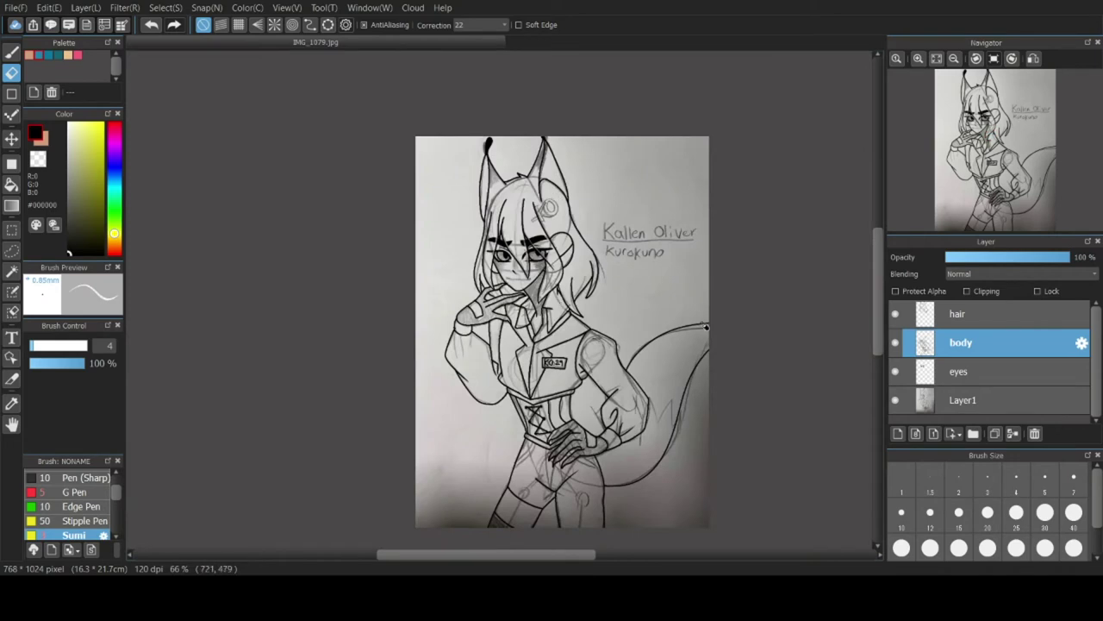
{"action": "left_click_drag", "start_coordinate": [879, 301], "coordinate": [879, 315]}
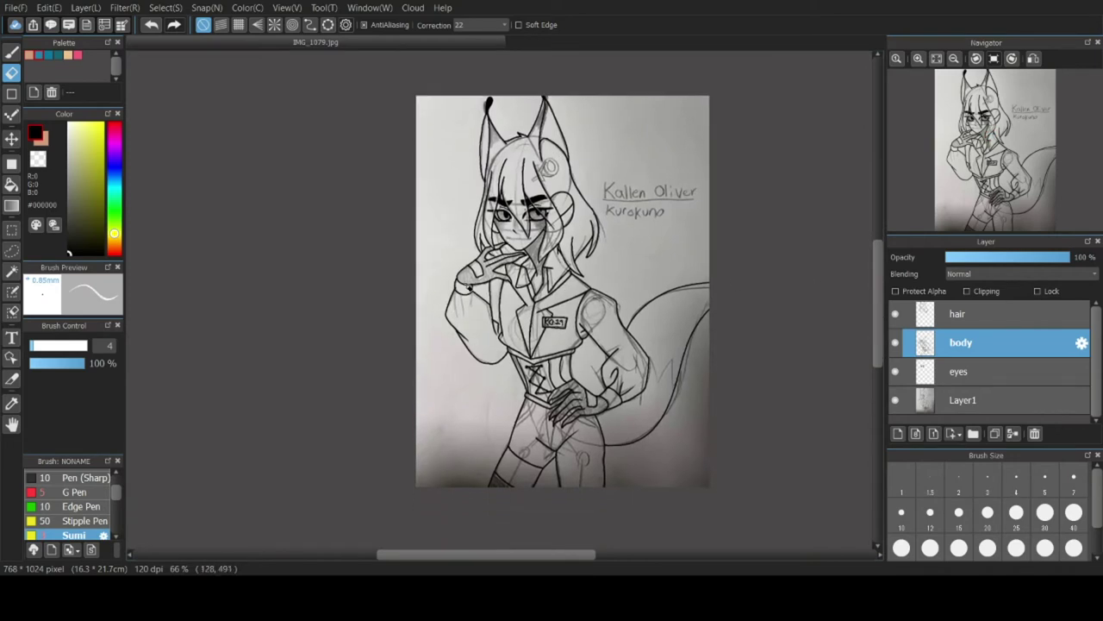
{"action": "scroll", "coordinate": [473, 283], "scroll_direction": "up", "scroll_amount": 5}
{"action": "scroll", "coordinate": [400, 361], "scroll_direction": "down", "scroll_amount": 3}
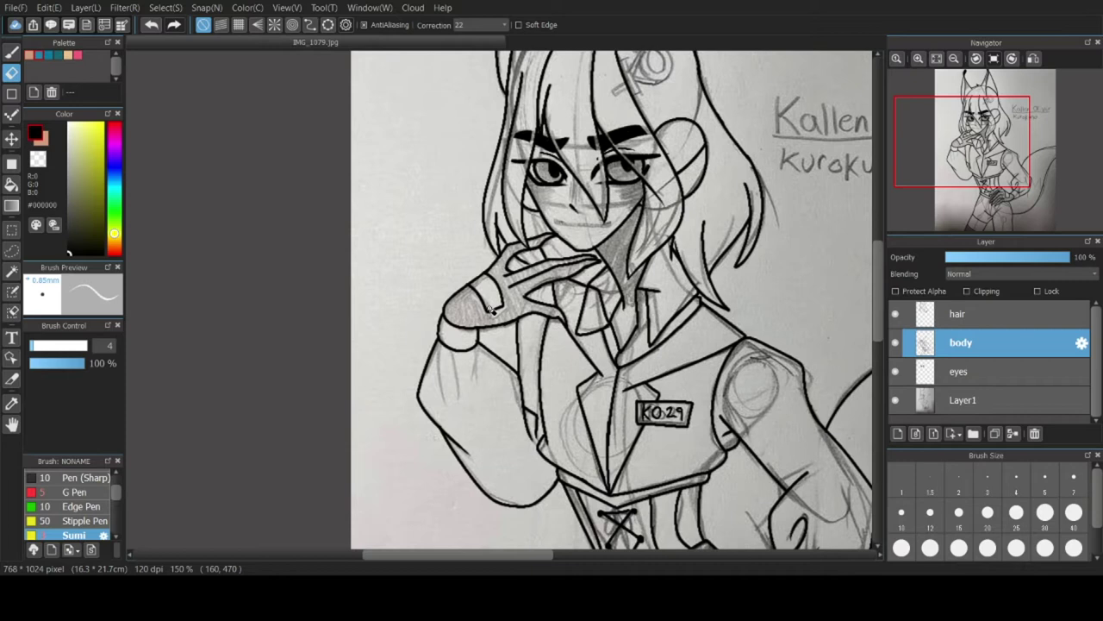
{"action": "scroll", "coordinate": [611, 362], "scroll_direction": "down", "scroll_amount": 2}
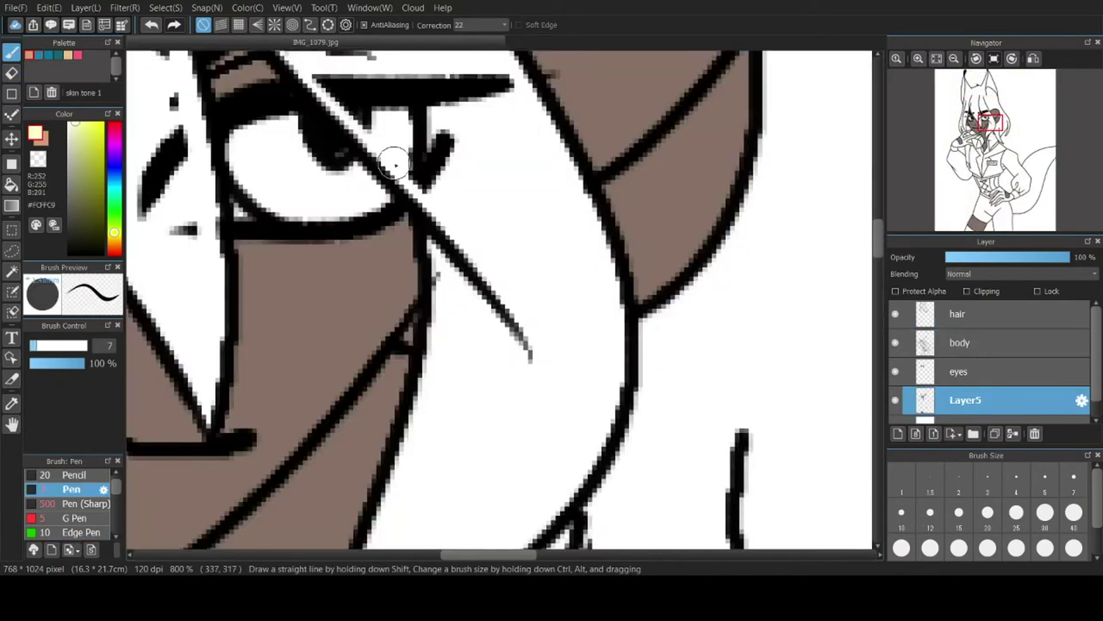
Paint the iris behind the long hair strand pale yellow (#FCFFC9) and the other iris pink on Layer5.
{"action": "scroll", "coordinate": [218, 142], "scroll_direction": "up", "scroll_amount": 1}
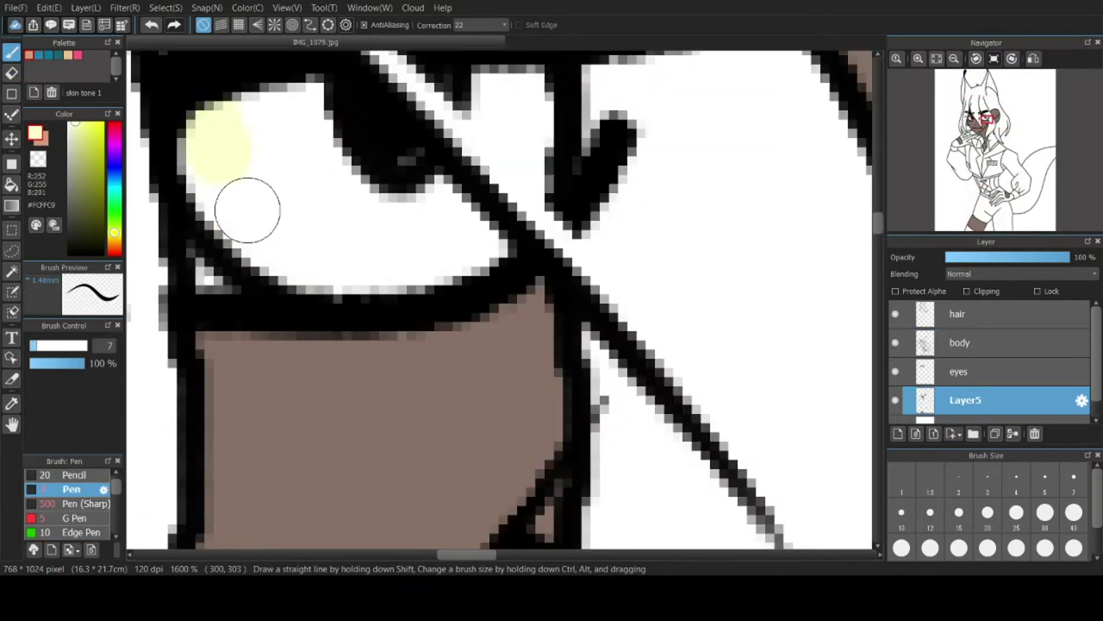
{"action": "scroll", "coordinate": [431, 167], "scroll_direction": "down", "scroll_amount": 5}
{"action": "scroll", "coordinate": [215, 172], "scroll_direction": "up", "scroll_amount": 4}
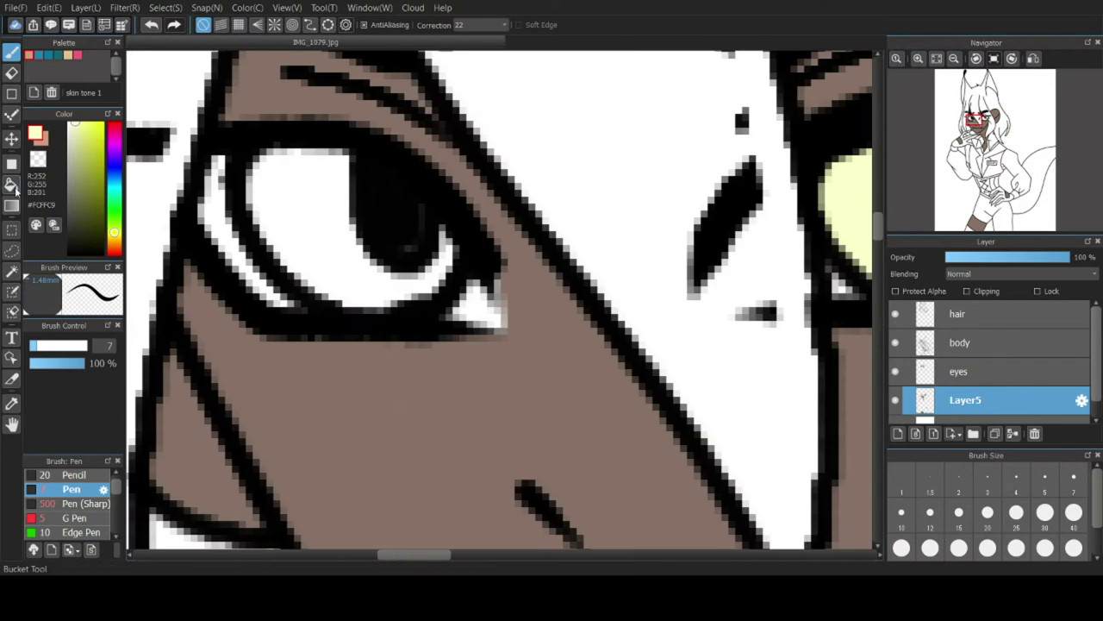
{"action": "left_click", "coordinate": [115, 127]}
{"action": "mouse_move", "coordinate": [295, 173]}
{"action": "left_mouse_down"}
{"action": "mouse_move", "coordinate": [313, 270]}
{"action": "mouse_move", "coordinate": [392, 288]}
{"action": "left_mouse_up"}
{"action": "scroll", "coordinate": [391, 288], "scroll_direction": "down", "scroll_amount": 4}
{"action": "left_click_drag", "start_coordinate": [115, 130], "coordinate": [114, 244]}
{"action": "left_click", "coordinate": [86, 226]}
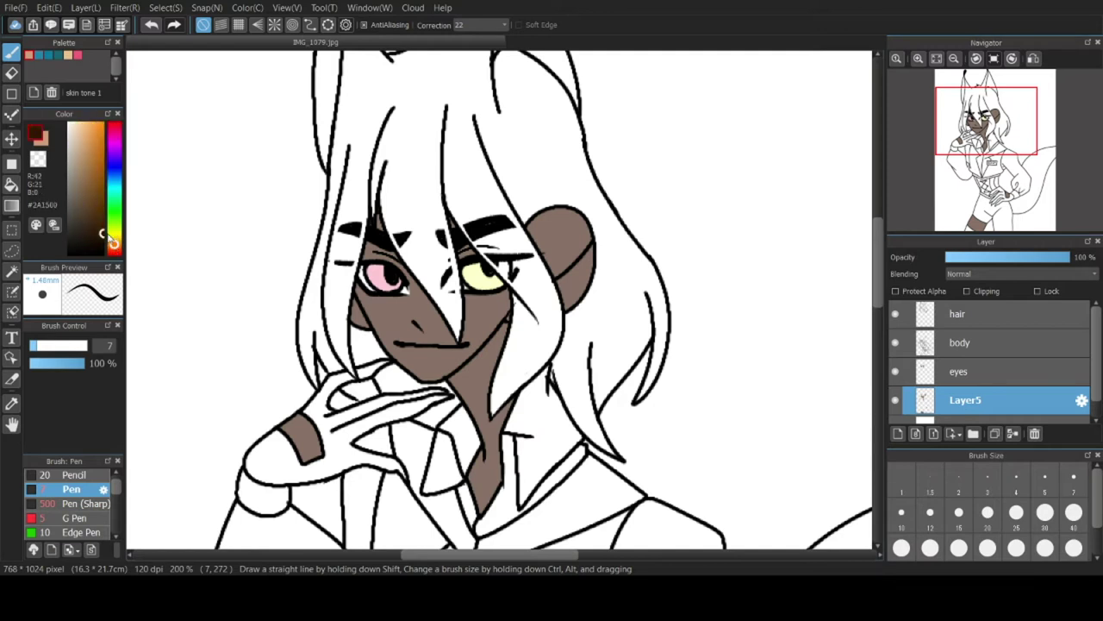
{"action": "scroll", "coordinate": [345, 204], "scroll_direction": "down", "scroll_amount": 1}
{"action": "scroll", "coordinate": [347, 186], "scroll_direction": "up", "scroll_amount": 3}
{"action": "left_click_drag", "start_coordinate": [350, 120], "coordinate": [308, 338]}
{"action": "key", "text": "ctrl+z"}
{"action": "left_click", "coordinate": [85, 223]}
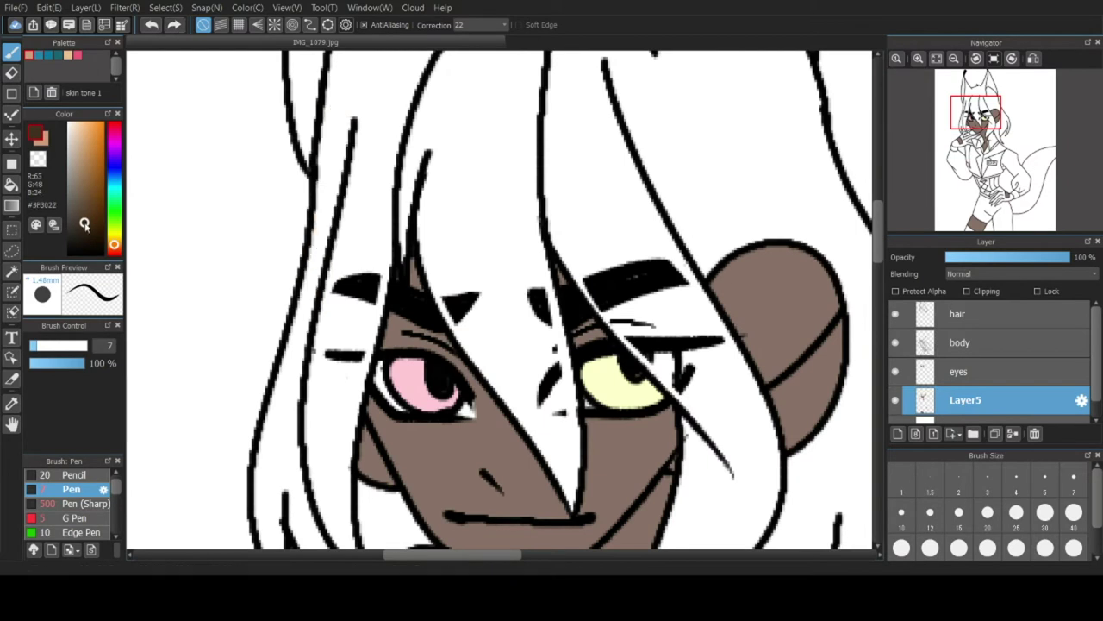
{"action": "left_click_drag", "start_coordinate": [359, 122], "coordinate": [335, 396]}
{"action": "key", "text": "ctrl+z"}
{"action": "left_click_drag", "start_coordinate": [333, 289], "coordinate": [364, 119]}
{"action": "key", "text": "ctrl+z"}
{"action": "scroll", "coordinate": [401, 171], "scroll_direction": "down", "scroll_amount": 3}
{"action": "scroll", "coordinate": [401, 171], "scroll_direction": "up", "scroll_amount": 5}
{"action": "mouse_move", "coordinate": [402, 171]}
{"action": "left_mouse_down"}
{"action": "mouse_move", "coordinate": [414, 325]}
{"action": "mouse_move", "coordinate": [581, 290]}
{"action": "mouse_move", "coordinate": [439, 167]}
{"action": "mouse_move", "coordinate": [603, 304]}
{"action": "left_mouse_up"}
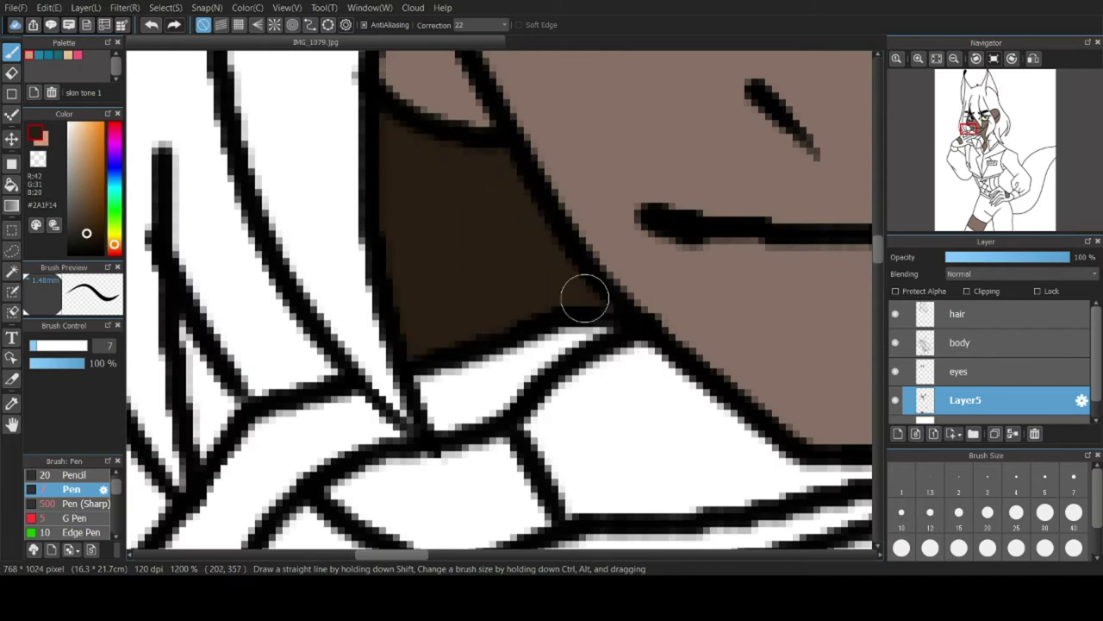
{"action": "key", "text": "ctrl+z"}
Add a new layer for the hair colour above Layer5 and set the pen size to 5.
{"action": "left_click", "coordinate": [898, 433]}
{"action": "mouse_move", "coordinate": [374, 131]}
{"action": "left_mouse_down"}
{"action": "mouse_move", "coordinate": [575, 285]}
{"action": "mouse_move", "coordinate": [385, 393]}
{"action": "left_mouse_up"}
{"action": "key", "text": "ctrl+z"}
{"action": "left_click", "coordinate": [1044, 478]}
{"action": "mouse_move", "coordinate": [341, 303]}
{"action": "left_mouse_down"}
{"action": "mouse_move", "coordinate": [385, 388]}
{"action": "mouse_move", "coordinate": [388, 340]}
{"action": "mouse_move", "coordinate": [598, 301]}
{"action": "mouse_move", "coordinate": [399, 128]}
{"action": "mouse_move", "coordinate": [480, 230]}
{"action": "mouse_move", "coordinate": [497, 227]}
{"action": "mouse_move", "coordinate": [418, 323]}
{"action": "left_mouse_up"}
{"action": "scroll", "coordinate": [323, 261], "scroll_direction": "down", "scroll_amount": 4}
{"action": "scroll", "coordinate": [270, 204], "scroll_direction": "up", "scroll_amount": 3}
{"action": "mouse_move", "coordinate": [269, 116]}
{"action": "left_mouse_down"}
{"action": "mouse_move", "coordinate": [268, 387]}
{"action": "mouse_move", "coordinate": [261, 210]}
{"action": "left_mouse_up"}
{"action": "key", "text": "ctrl+z"}
{"action": "key", "text": "ctrl+z"}
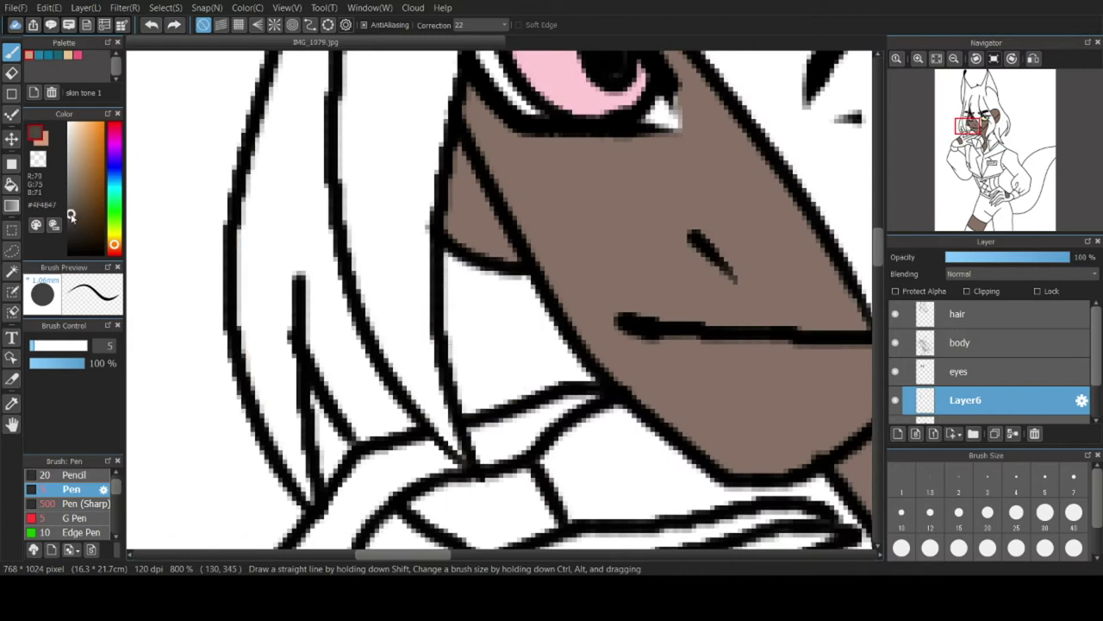
{"action": "left_click_drag", "start_coordinate": [347, 105], "coordinate": [414, 390]}
{"action": "key", "text": "ctrl+z"}
Paint the hair visible between the jaw and the raised hand grey (#77726E) on Layer6.
{"action": "mouse_move", "coordinate": [451, 260]}
{"action": "left_mouse_down"}
{"action": "mouse_move", "coordinate": [463, 337]}
{"action": "mouse_move", "coordinate": [542, 336]}
{"action": "mouse_move", "coordinate": [500, 398]}
{"action": "mouse_move", "coordinate": [480, 298]}
{"action": "mouse_move", "coordinate": [536, 344]}
{"action": "left_mouse_up"}
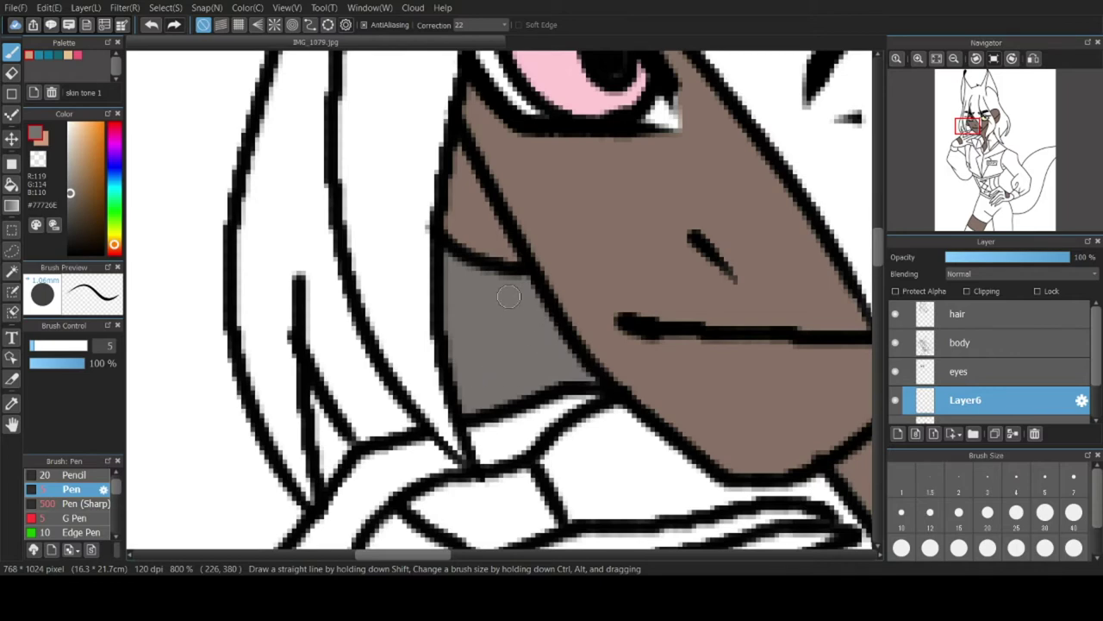
{"action": "scroll", "coordinate": [538, 307], "scroll_direction": "down", "scroll_amount": 4}
{"action": "scroll", "coordinate": [616, 385], "scroll_direction": "up", "scroll_amount": 4}
{"action": "mouse_move", "coordinate": [491, 425]}
{"action": "left_mouse_down"}
{"action": "mouse_move", "coordinate": [599, 291]}
{"action": "mouse_move", "coordinate": [341, 291]}
{"action": "mouse_move", "coordinate": [332, 259]}
{"action": "mouse_move", "coordinate": [406, 258]}
{"action": "mouse_move", "coordinate": [561, 160]}
{"action": "mouse_move", "coordinate": [652, 229]}
{"action": "left_mouse_up"}
{"action": "scroll", "coordinate": [333, 259], "scroll_direction": "down", "scroll_amount": 8}
{"action": "scroll", "coordinate": [316, 264], "scroll_direction": "up", "scroll_amount": 10}
{"action": "scroll", "coordinate": [690, 198], "scroll_direction": "down", "scroll_amount": 8}
{"action": "scroll", "coordinate": [737, 167], "scroll_direction": "up", "scroll_amount": 8}
{"action": "scroll", "coordinate": [737, 167], "scroll_direction": "down", "scroll_amount": 1}
Paint the small hair patch between the raised fingertips and the shirt collar with the same grey.
{"action": "mouse_move", "coordinate": [776, 172]}
{"action": "left_mouse_down"}
{"action": "mouse_move", "coordinate": [603, 276]}
{"action": "mouse_move", "coordinate": [527, 258]}
{"action": "left_mouse_up"}
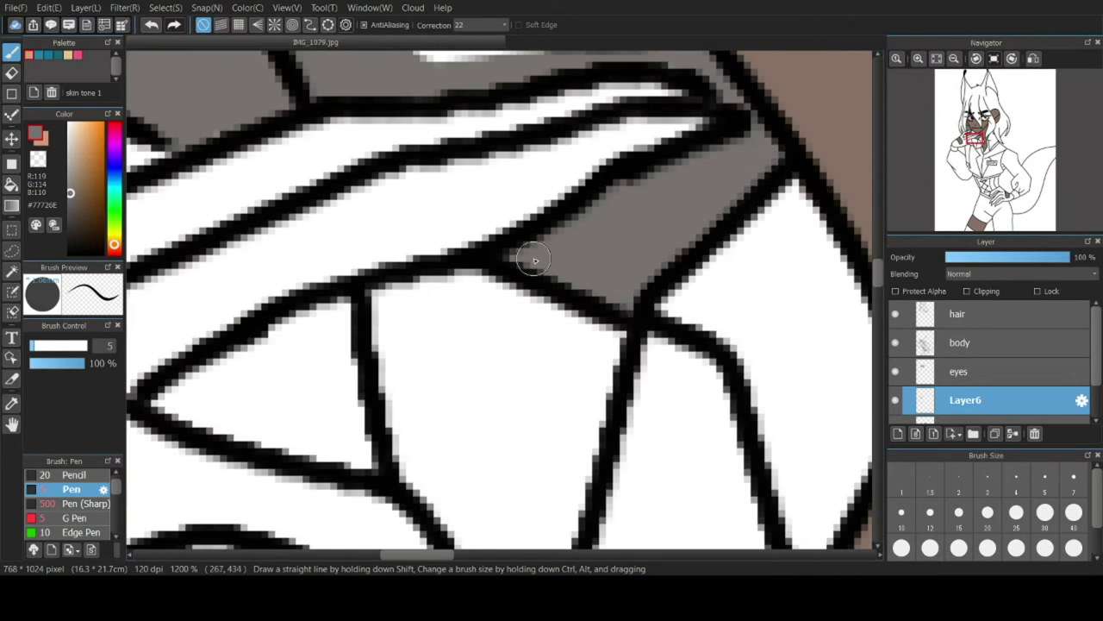
{"action": "scroll", "coordinate": [522, 257], "scroll_direction": "down", "scroll_amount": 3}
{"action": "scroll", "coordinate": [486, 184], "scroll_direction": "up", "scroll_amount": 4}
{"action": "mouse_move", "coordinate": [737, 297]}
{"action": "left_mouse_down"}
{"action": "mouse_move", "coordinate": [544, 215]}
{"action": "mouse_move", "coordinate": [664, 310]}
{"action": "left_mouse_up"}
{"action": "scroll", "coordinate": [524, 244], "scroll_direction": "down", "scroll_amount": 4}
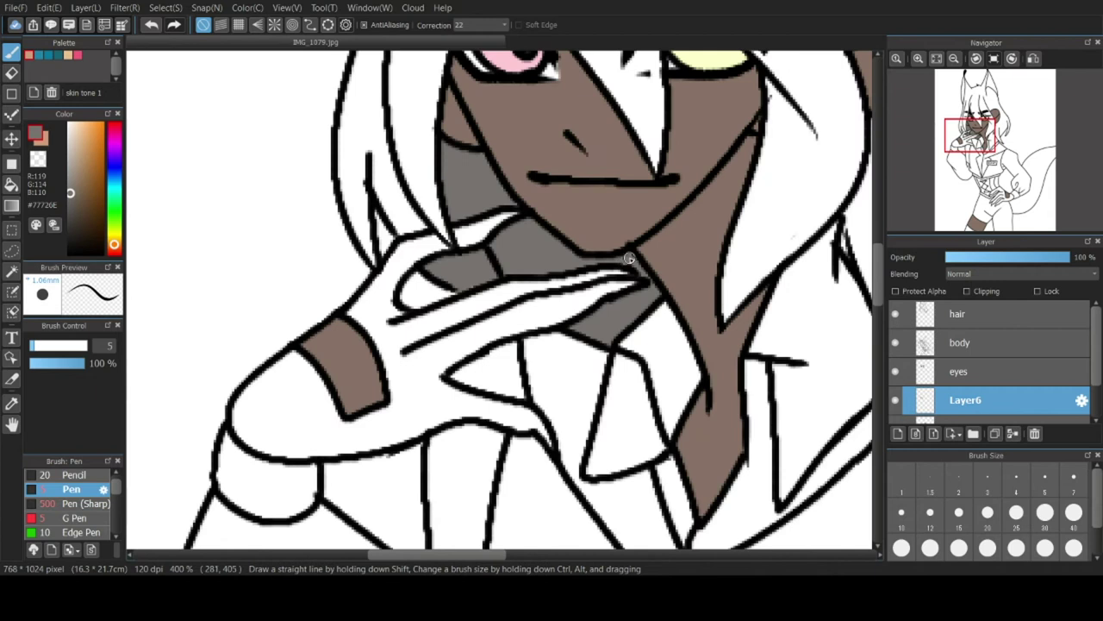
Paint grey along the outer hair strand above the raised hand.
{"action": "scroll", "coordinate": [380, 142], "scroll_direction": "down", "scroll_amount": 2}
{"action": "scroll", "coordinate": [404, 94], "scroll_direction": "up", "scroll_amount": 4}
{"action": "mouse_move", "coordinate": [296, 82]}
{"action": "left_mouse_down"}
{"action": "mouse_move", "coordinate": [280, 507]}
{"action": "mouse_move", "coordinate": [294, 528]}
{"action": "left_mouse_up"}
{"action": "scroll", "coordinate": [480, 465], "scroll_direction": "down", "scroll_amount": 4}
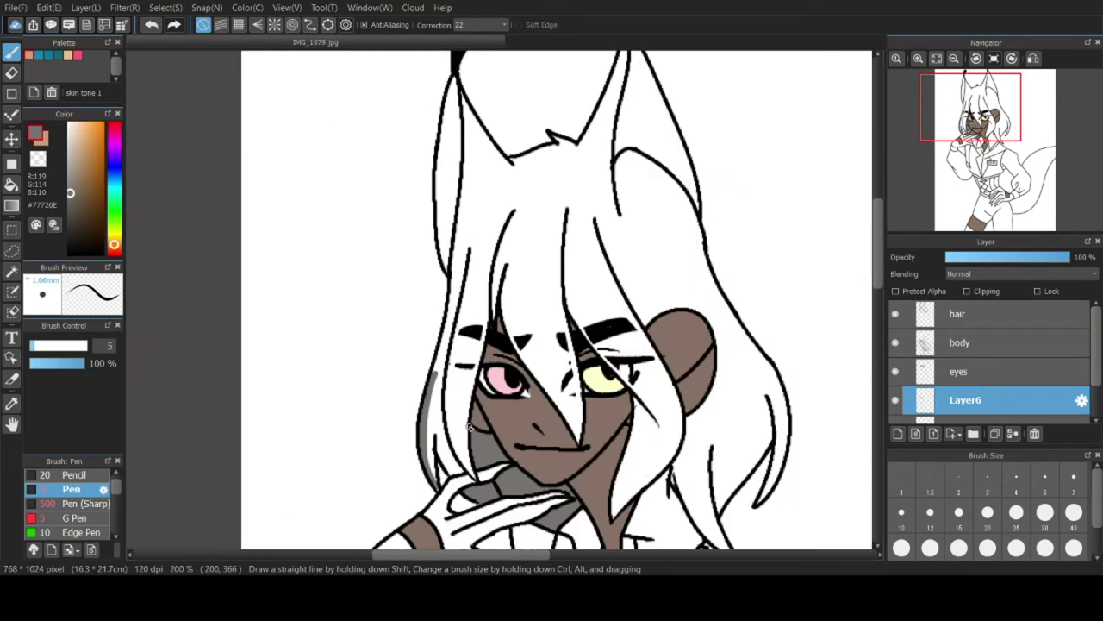
Bucket-fill the main hair area at the top of the head grey (#77726E) with a 2-pixel expand.
{"action": "left_click", "coordinate": [12, 185]}
{"action": "left_click", "coordinate": [497, 230]}
{"action": "key", "text": "ctrl+z"}
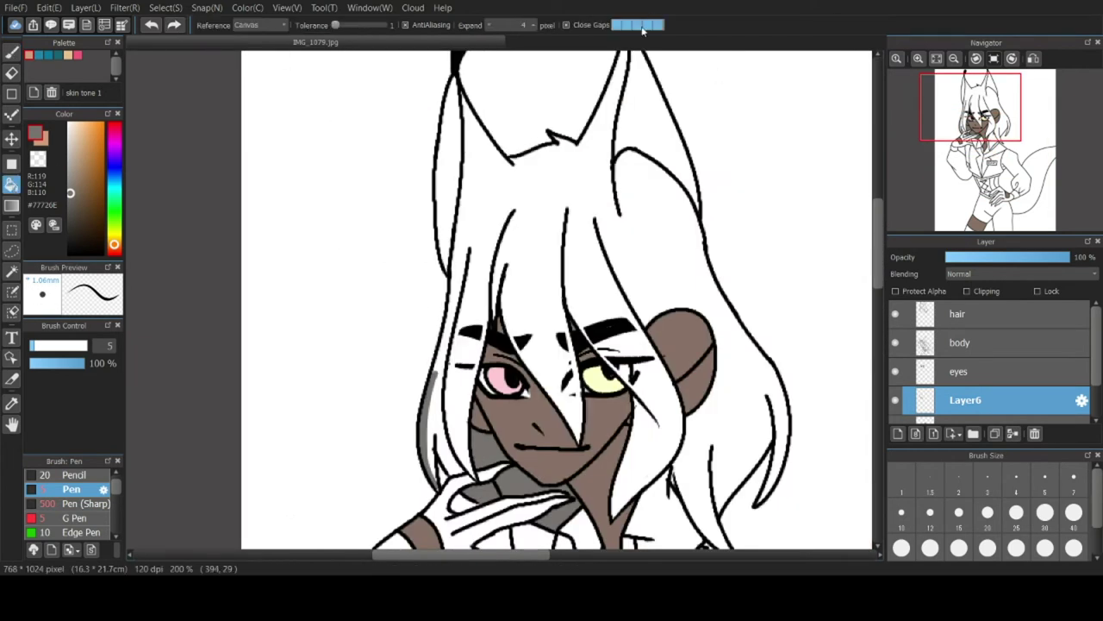
{"action": "left_click", "coordinate": [515, 64]}
{"action": "key", "text": "ctrl+z"}
{"action": "left_click", "coordinate": [518, 167]}
{"action": "scroll", "coordinate": [556, 319], "scroll_direction": "up", "scroll_amount": 2}
{"action": "scroll", "coordinate": [594, 345], "scroll_direction": "down", "scroll_amount": 2}
Bucket-fill the side hair behind the ear and the remaining fringe strands with the same grey.
{"action": "left_click", "coordinate": [690, 225]}
{"action": "left_click", "coordinate": [758, 422]}
{"action": "left_click", "coordinate": [639, 342]}
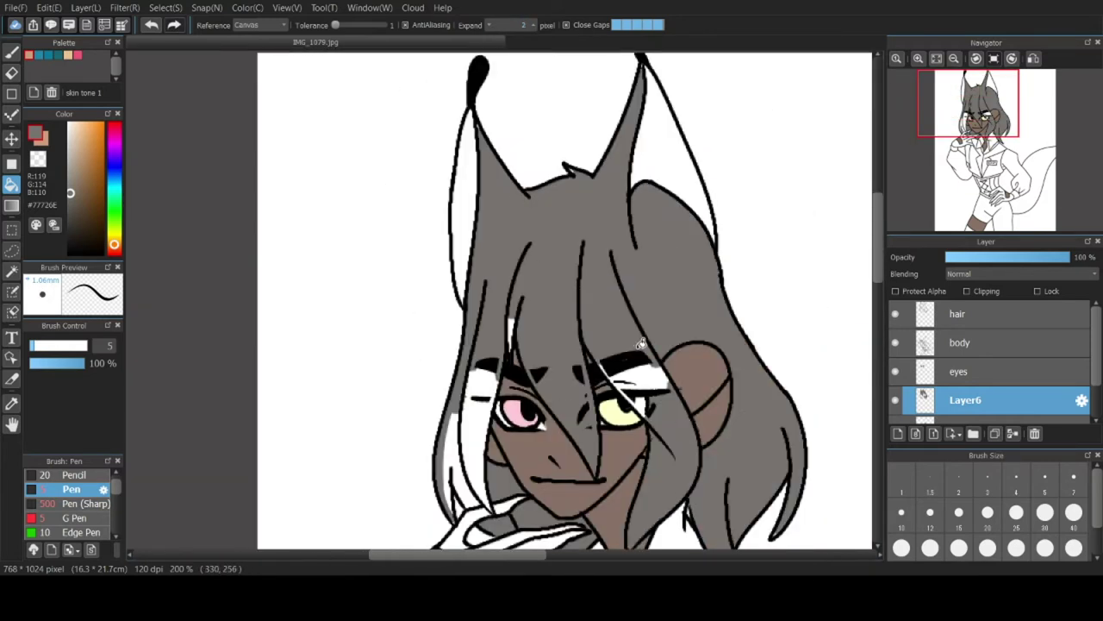
{"action": "scroll", "coordinate": [603, 226], "scroll_direction": "down", "scroll_amount": 4}
{"action": "scroll", "coordinate": [521, 253], "scroll_direction": "up", "scroll_amount": 4}
{"action": "left_click", "coordinate": [519, 255]}
{"action": "left_click", "coordinate": [532, 232]}
Paint over the leftover white gaps in the fringe and the strands beside the raised hand in grey.
{"action": "scroll", "coordinate": [536, 160], "scroll_direction": "up", "scroll_amount": 5}
{"action": "left_click", "coordinate": [12, 52]}
{"action": "mouse_move", "coordinate": [474, 192]}
{"action": "left_mouse_down"}
{"action": "mouse_move", "coordinate": [426, 409]}
{"action": "mouse_move", "coordinate": [610, 140]}
{"action": "mouse_move", "coordinate": [543, 190]}
{"action": "left_mouse_up"}
{"action": "scroll", "coordinate": [534, 420], "scroll_direction": "down", "scroll_amount": 1}
{"action": "scroll", "coordinate": [534, 420], "scroll_direction": "down", "scroll_amount": 3}
{"action": "scroll", "coordinate": [595, 226], "scroll_direction": "up", "scroll_amount": 5}
{"action": "mouse_move", "coordinate": [571, 366]}
{"action": "left_mouse_down"}
{"action": "mouse_move", "coordinate": [561, 523]}
{"action": "mouse_move", "coordinate": [569, 274]}
{"action": "mouse_move", "coordinate": [552, 438]}
{"action": "left_mouse_up"}
{"action": "scroll", "coordinate": [579, 97], "scroll_direction": "down", "scroll_amount": 5}
{"action": "scroll", "coordinate": [552, 198], "scroll_direction": "up", "scroll_amount": 4}
{"action": "left_click_drag", "start_coordinate": [544, 310], "coordinate": [555, 417]}
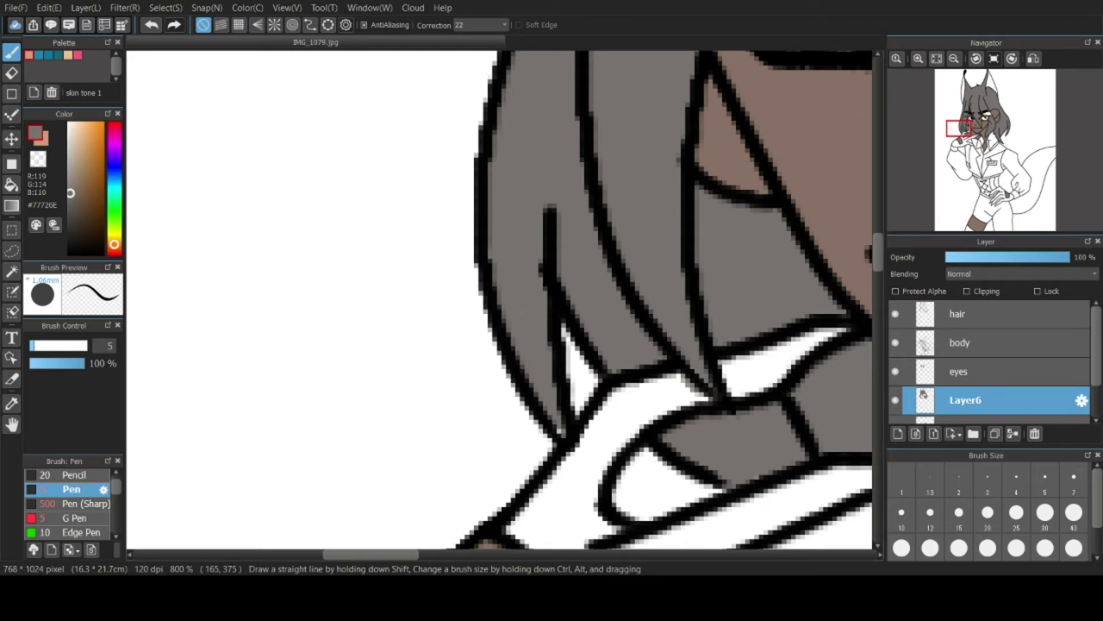
Touch up the unfilled hair tips near the collar and shoulder with the grey pen.
{"action": "scroll", "coordinate": [551, 322], "scroll_direction": "down", "scroll_amount": 5}
{"action": "scroll", "coordinate": [683, 228], "scroll_direction": "up", "scroll_amount": 6}
{"action": "mouse_move", "coordinate": [445, 183]}
{"action": "left_mouse_down"}
{"action": "mouse_move", "coordinate": [712, 477]}
{"action": "mouse_move", "coordinate": [726, 439]}
{"action": "mouse_move", "coordinate": [595, 241]}
{"action": "mouse_move", "coordinate": [814, 285]}
{"action": "mouse_move", "coordinate": [767, 341]}
{"action": "mouse_move", "coordinate": [595, 224]}
{"action": "left_mouse_up"}
{"action": "scroll", "coordinate": [697, 313], "scroll_direction": "down", "scroll_amount": 3}
{"action": "scroll", "coordinate": [702, 424], "scroll_direction": "up", "scroll_amount": 4}
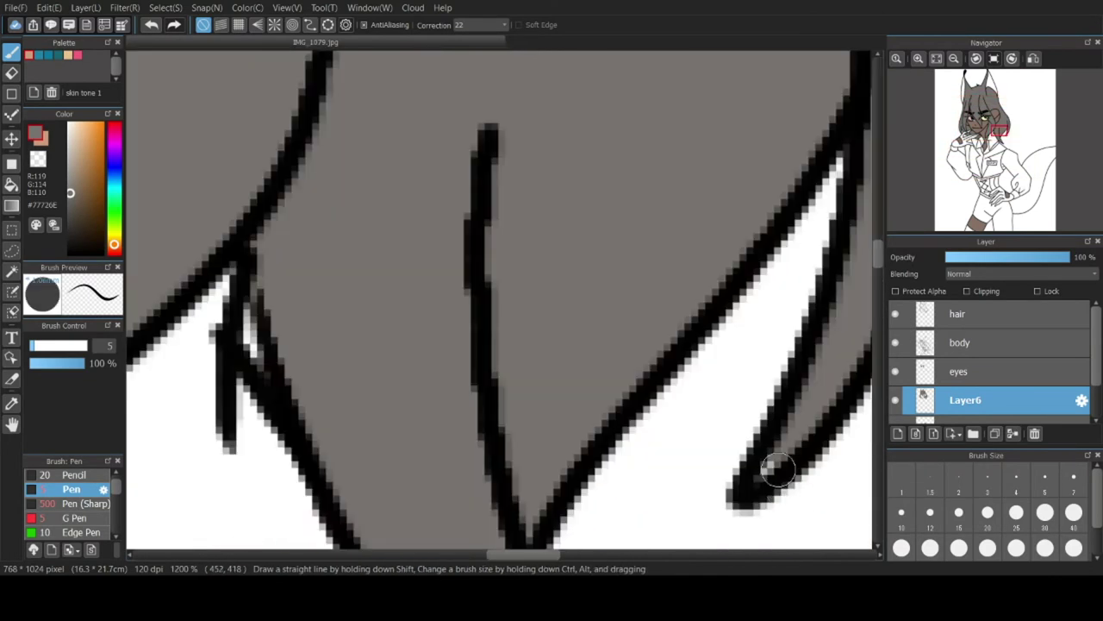
{"action": "scroll", "coordinate": [270, 237], "scroll_direction": "down", "scroll_amount": 3}
{"action": "scroll", "coordinate": [316, 294], "scroll_direction": "down", "scroll_amount": 3}
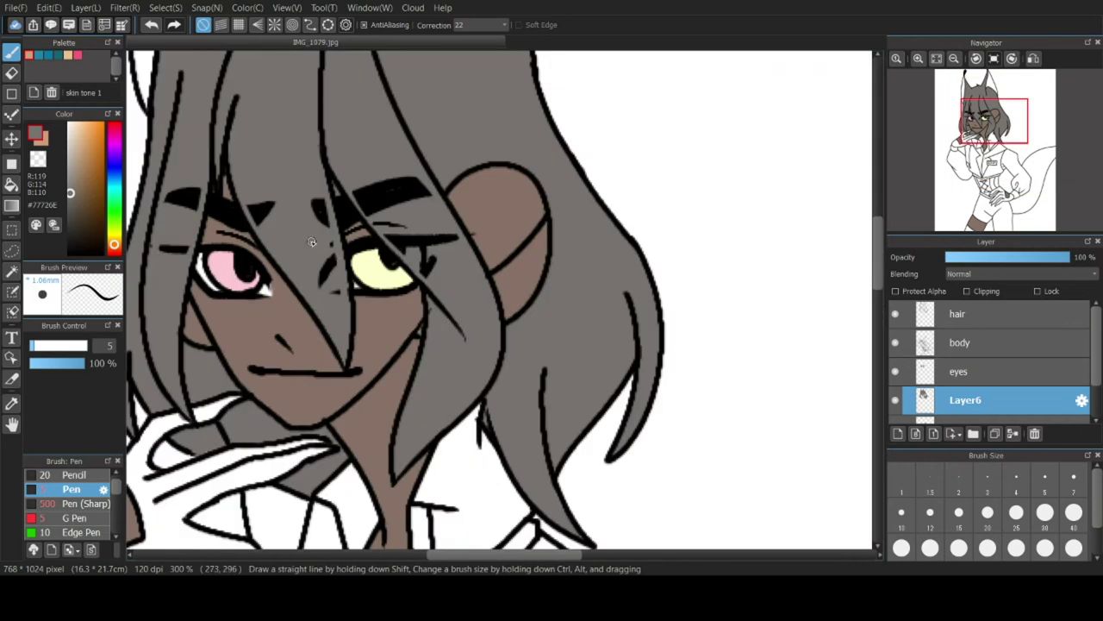
Touch up the remaining unfilled spots in the hair up to the tip of the fox ear in grey.
{"action": "scroll", "coordinate": [398, 209], "scroll_direction": "down", "scroll_amount": 2}
{"action": "scroll", "coordinate": [371, 95], "scroll_direction": "up", "scroll_amount": 5}
{"action": "left_click", "coordinate": [375, 88]}
{"action": "scroll", "coordinate": [517, 172], "scroll_direction": "down", "scroll_amount": 4}
{"action": "scroll", "coordinate": [336, 65], "scroll_direction": "up", "scroll_amount": 3}
{"action": "scroll", "coordinate": [597, 115], "scroll_direction": "down", "scroll_amount": 2}
{"action": "scroll", "coordinate": [525, 123], "scroll_direction": "up", "scroll_amount": 2}
{"action": "scroll", "coordinate": [560, 172], "scroll_direction": "down", "scroll_amount": 4}
{"action": "scroll", "coordinate": [655, 256], "scroll_direction": "up", "scroll_amount": 4}
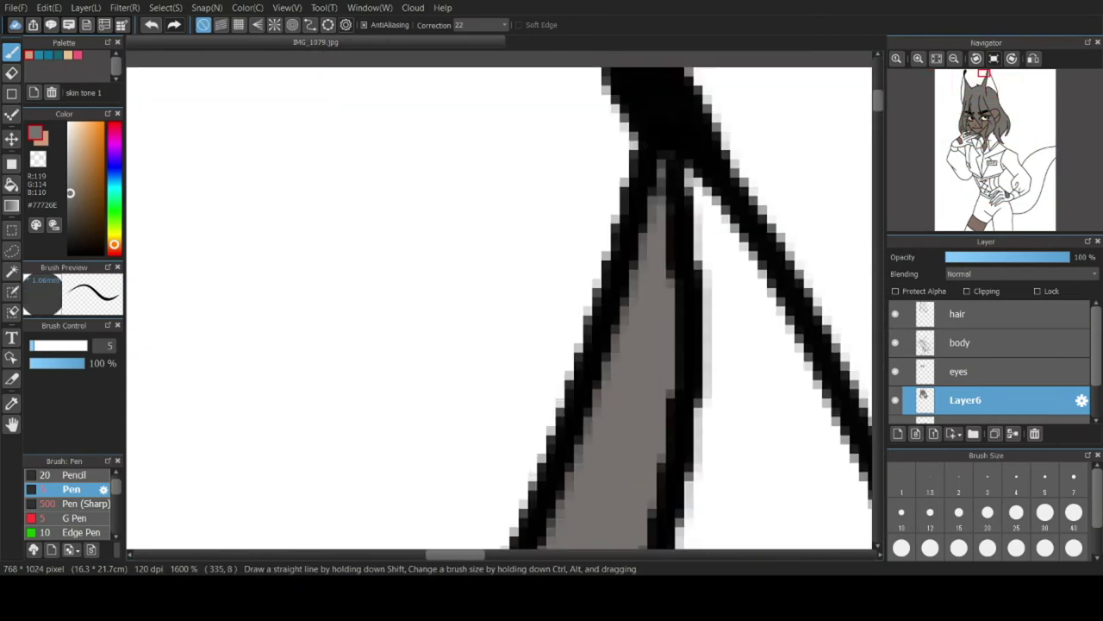
{"action": "scroll", "coordinate": [691, 393], "scroll_direction": "down", "scroll_amount": 5}
{"action": "scroll", "coordinate": [724, 470], "scroll_direction": "up", "scroll_amount": 4}
{"action": "scroll", "coordinate": [699, 327], "scroll_direction": "down", "scroll_amount": 3}
{"action": "scroll", "coordinate": [672, 328], "scroll_direction": "up", "scroll_amount": 1}
Bucket-fill the tail grey (#77726E) on Layer6.
{"action": "left_click", "coordinate": [11, 185]}
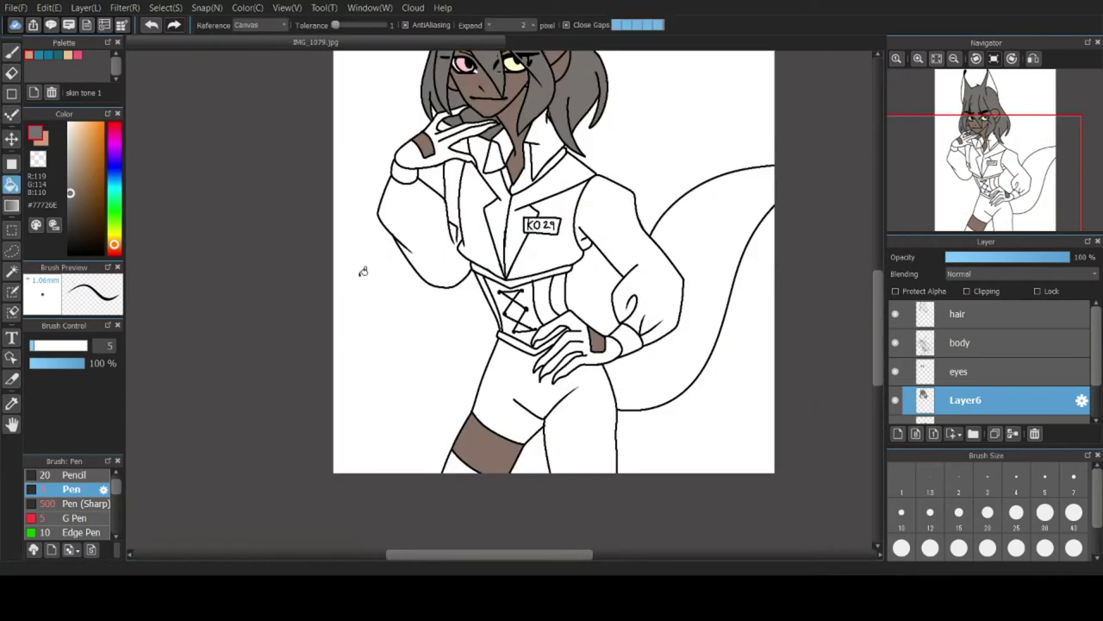
{"action": "left_click", "coordinate": [666, 366]}
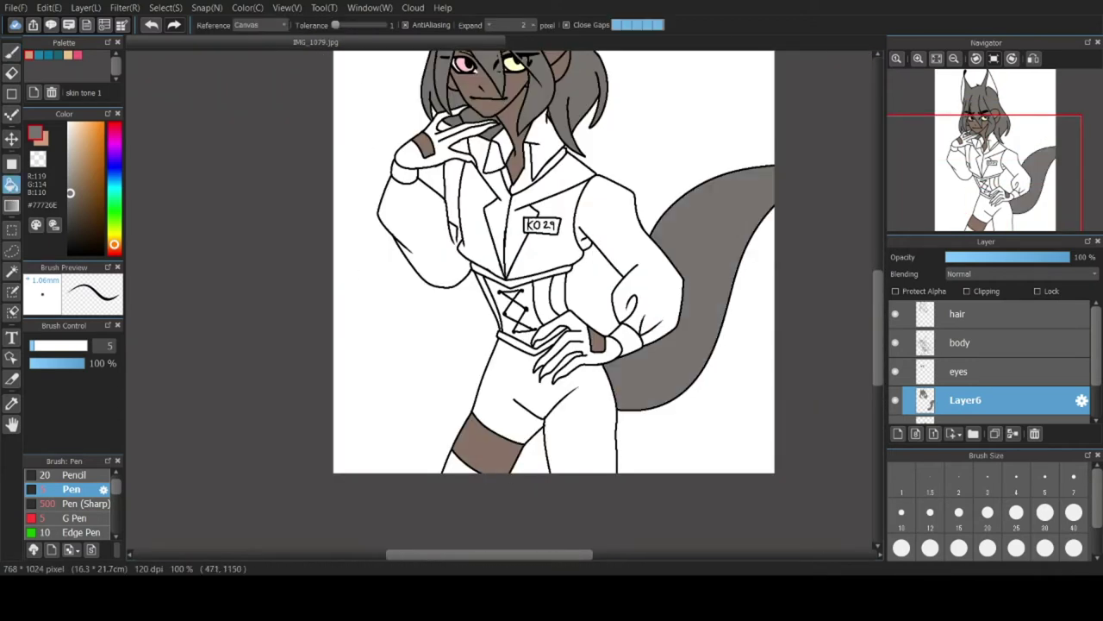
{"action": "scroll", "coordinate": [507, 179], "scroll_direction": "down", "scroll_amount": 3}
{"action": "scroll", "coordinate": [479, 139], "scroll_direction": "up", "scroll_amount": 6}
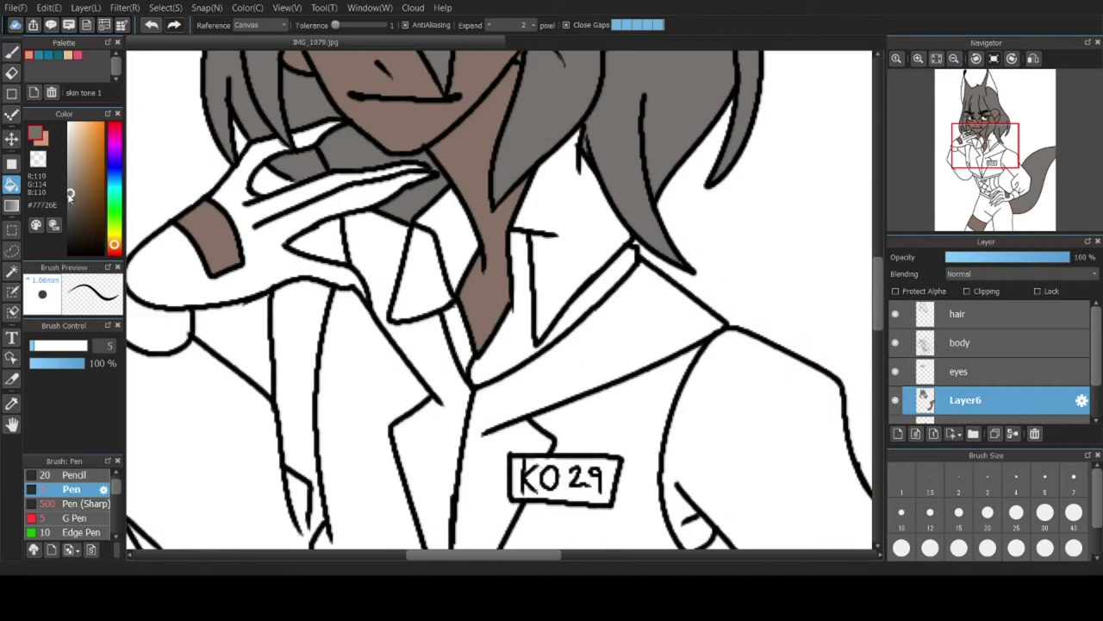
Paint the cuff and palm of the raised hand's glove dark grey (#32302F) on Layer5.
{"action": "left_click_drag", "start_coordinate": [73, 231], "coordinate": [70, 229]}
{"action": "scroll", "coordinate": [175, 216], "scroll_direction": "down", "scroll_amount": 4}
{"action": "scroll", "coordinate": [172, 218], "scroll_direction": "up", "scroll_amount": 7}
{"action": "left_click", "coordinate": [12, 53]}
{"action": "left_click_drag", "start_coordinate": [288, 226], "coordinate": [228, 293]}
{"action": "key", "text": "ctrl+z"}
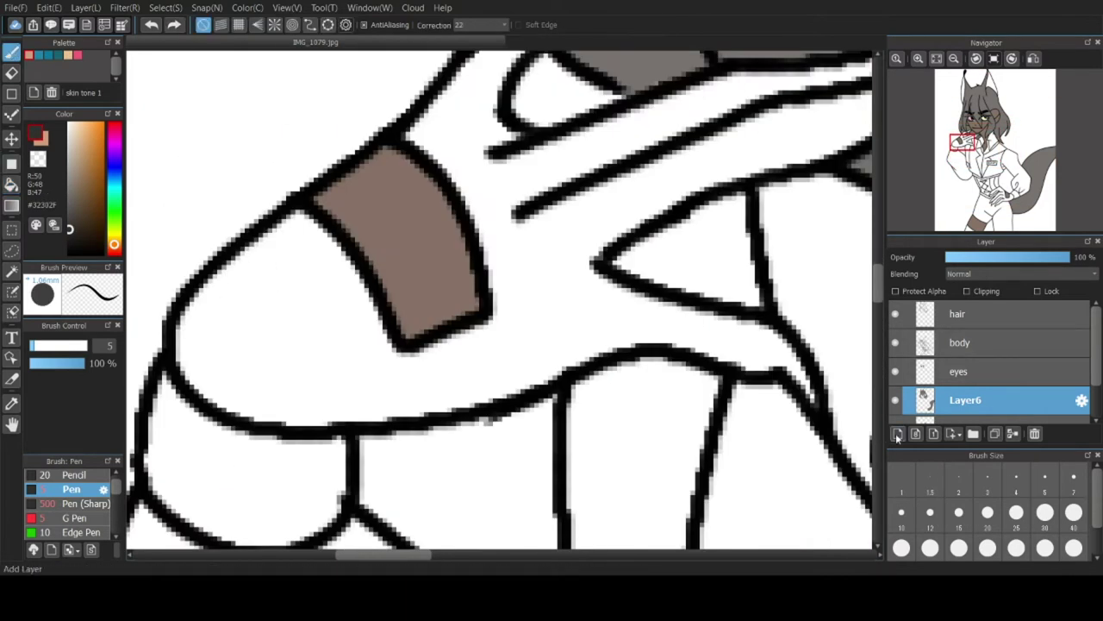
{"action": "scroll", "coordinate": [970, 370], "scroll_direction": "down", "scroll_amount": 2}
{"action": "left_click", "coordinate": [970, 377]}
{"action": "mouse_move", "coordinate": [303, 220]}
{"action": "left_mouse_down"}
{"action": "mouse_move", "coordinate": [231, 401]}
{"action": "mouse_move", "coordinate": [288, 419]}
{"action": "mouse_move", "coordinate": [546, 369]}
{"action": "mouse_move", "coordinate": [802, 388]}
{"action": "left_mouse_up"}
{"action": "mouse_move", "coordinate": [740, 323]}
{"action": "left_mouse_down"}
{"action": "mouse_move", "coordinate": [344, 289]}
{"action": "mouse_move", "coordinate": [375, 311]}
{"action": "mouse_move", "coordinate": [296, 243]}
{"action": "mouse_move", "coordinate": [240, 399]}
{"action": "mouse_move", "coordinate": [209, 364]}
{"action": "mouse_move", "coordinate": [327, 414]}
{"action": "mouse_move", "coordinate": [285, 307]}
{"action": "mouse_move", "coordinate": [356, 403]}
{"action": "mouse_move", "coordinate": [331, 280]}
{"action": "mouse_move", "coordinate": [355, 369]}
{"action": "mouse_move", "coordinate": [577, 300]}
{"action": "mouse_move", "coordinate": [616, 312]}
{"action": "left_mouse_up"}
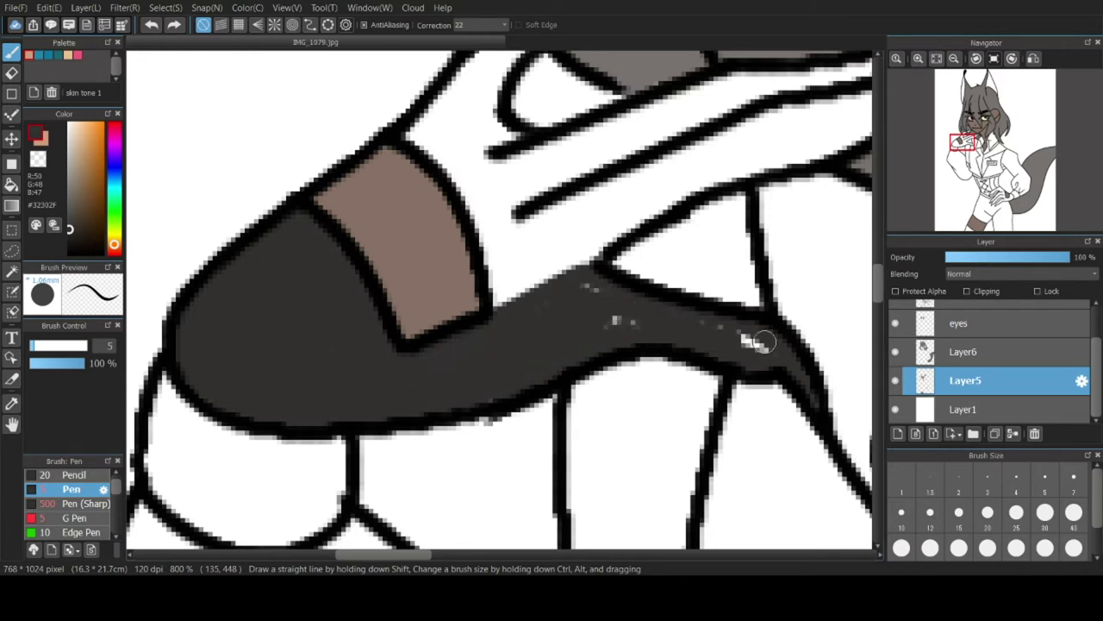
Paint the back and fingers of the raised glove dark grey, using a larger pen size of 7.
{"action": "scroll", "coordinate": [603, 264], "scroll_direction": "up", "scroll_amount": 1}
{"action": "left_click_drag", "start_coordinate": [302, 293], "coordinate": [429, 530]}
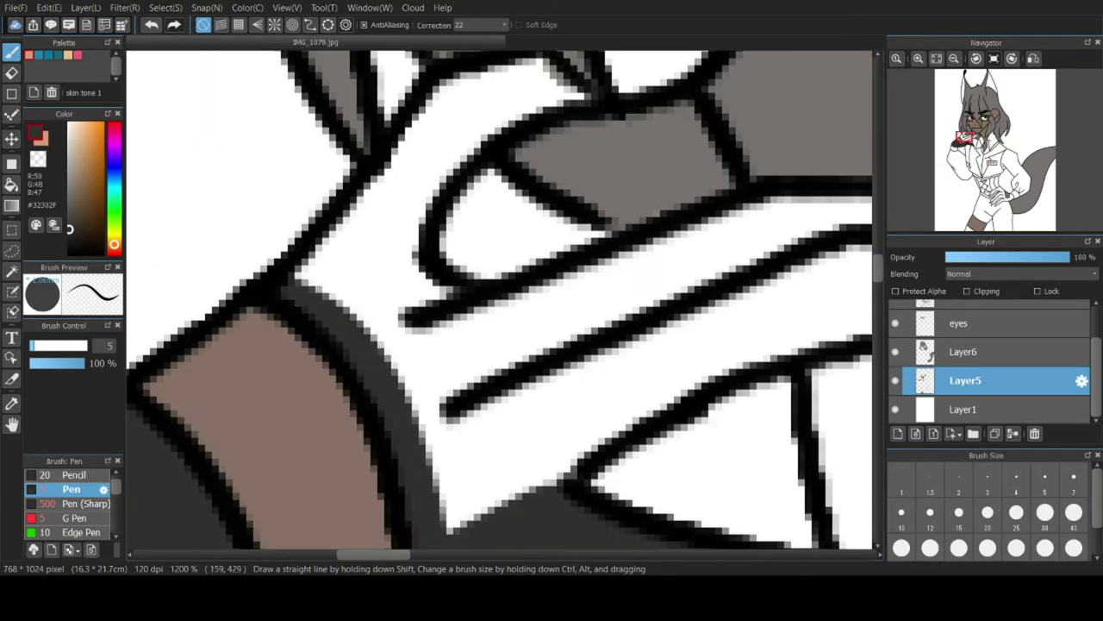
{"action": "left_click", "coordinate": [1075, 480]}
{"action": "mouse_move", "coordinate": [395, 375]}
{"action": "left_mouse_down"}
{"action": "mouse_move", "coordinate": [424, 168]}
{"action": "mouse_move", "coordinate": [387, 382]}
{"action": "mouse_move", "coordinate": [525, 301]}
{"action": "mouse_move", "coordinate": [603, 394]}
{"action": "mouse_move", "coordinate": [599, 339]}
{"action": "mouse_move", "coordinate": [576, 379]}
{"action": "left_mouse_up"}
{"action": "scroll", "coordinate": [580, 374], "scroll_direction": "down", "scroll_amount": 3}
{"action": "scroll", "coordinate": [826, 307], "scroll_direction": "up", "scroll_amount": 3}
{"action": "mouse_move", "coordinate": [333, 341]}
{"action": "left_mouse_down"}
{"action": "mouse_move", "coordinate": [406, 337]}
{"action": "mouse_move", "coordinate": [472, 399]}
{"action": "mouse_move", "coordinate": [321, 343]}
{"action": "left_mouse_up"}
{"action": "scroll", "coordinate": [312, 392], "scroll_direction": "down", "scroll_amount": 1}
{"action": "mouse_move", "coordinate": [253, 333]}
{"action": "left_mouse_down"}
{"action": "mouse_move", "coordinate": [403, 279]}
{"action": "mouse_move", "coordinate": [339, 328]}
{"action": "mouse_move", "coordinate": [244, 336]}
{"action": "left_mouse_up"}
{"action": "key", "text": "ctrl+z"}
{"action": "left_click_drag", "start_coordinate": [191, 391], "coordinate": [261, 341]}
Erase the hair colour overlapping the raised glove's finger on Layer6 and return to the pen on Layer5.
{"action": "left_click", "coordinate": [964, 352]}
{"action": "scroll", "coordinate": [282, 320], "scroll_direction": "down", "scroll_amount": 3}
{"action": "scroll", "coordinate": [263, 325], "scroll_direction": "up", "scroll_amount": 4}
{"action": "left_click", "coordinate": [11, 75]}
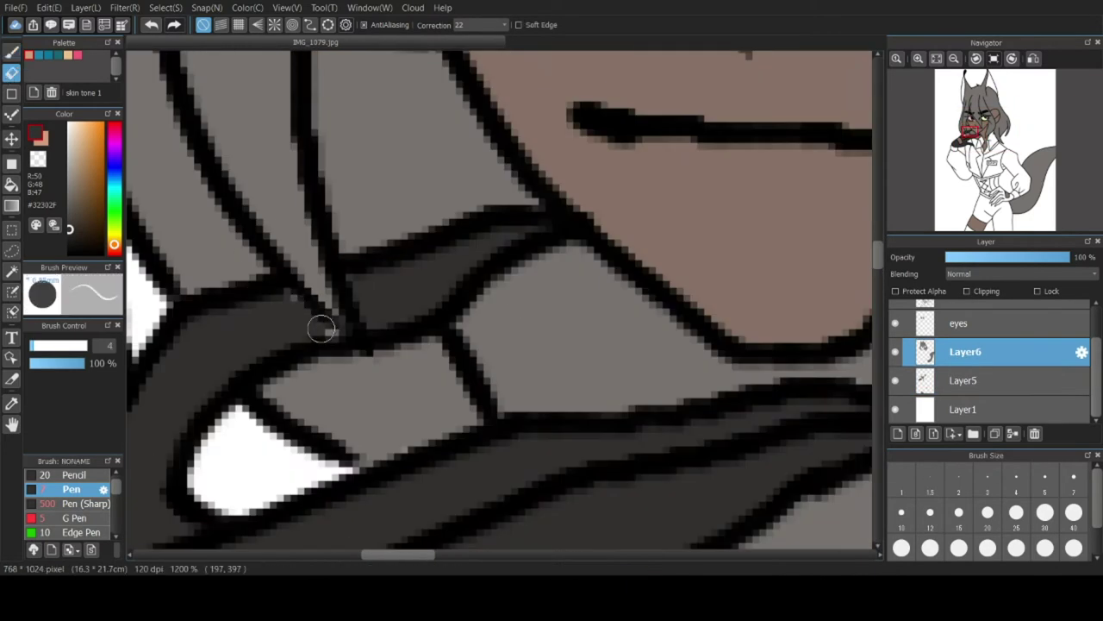
{"action": "left_click", "coordinate": [964, 381]}
{"action": "left_click", "coordinate": [12, 53]}
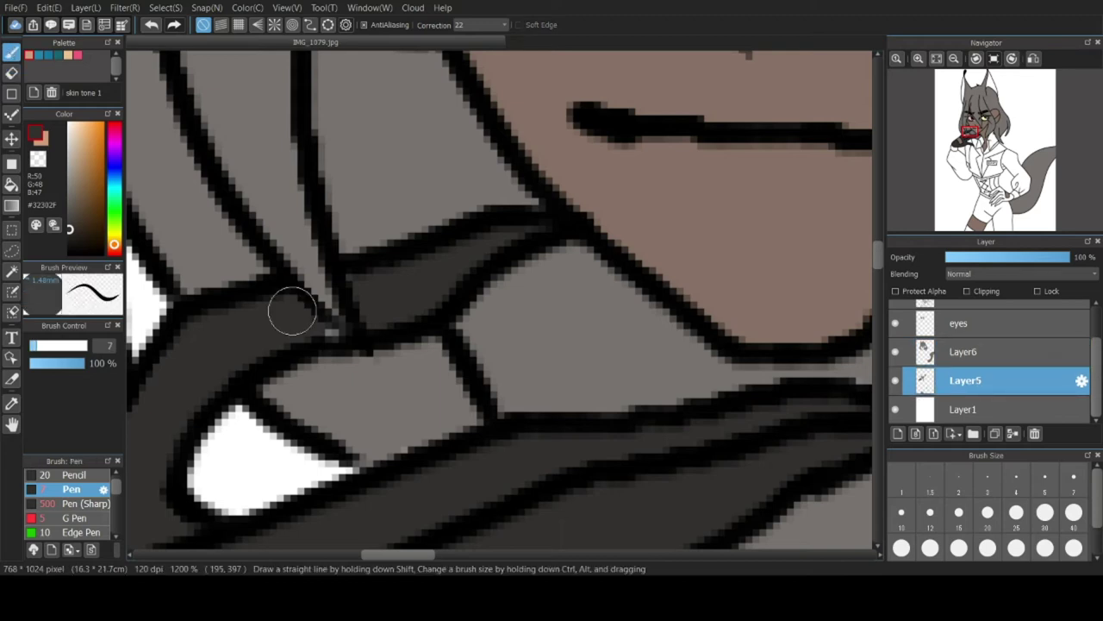
Bucket-fill the glove on the hip dark grey (#32302F) and touch up its fingertips with the pen.
{"action": "scroll", "coordinate": [385, 394], "scroll_direction": "down", "scroll_amount": 9}
{"action": "scroll", "coordinate": [418, 468], "scroll_direction": "up", "scroll_amount": 8}
{"action": "left_click", "coordinate": [11, 184]}
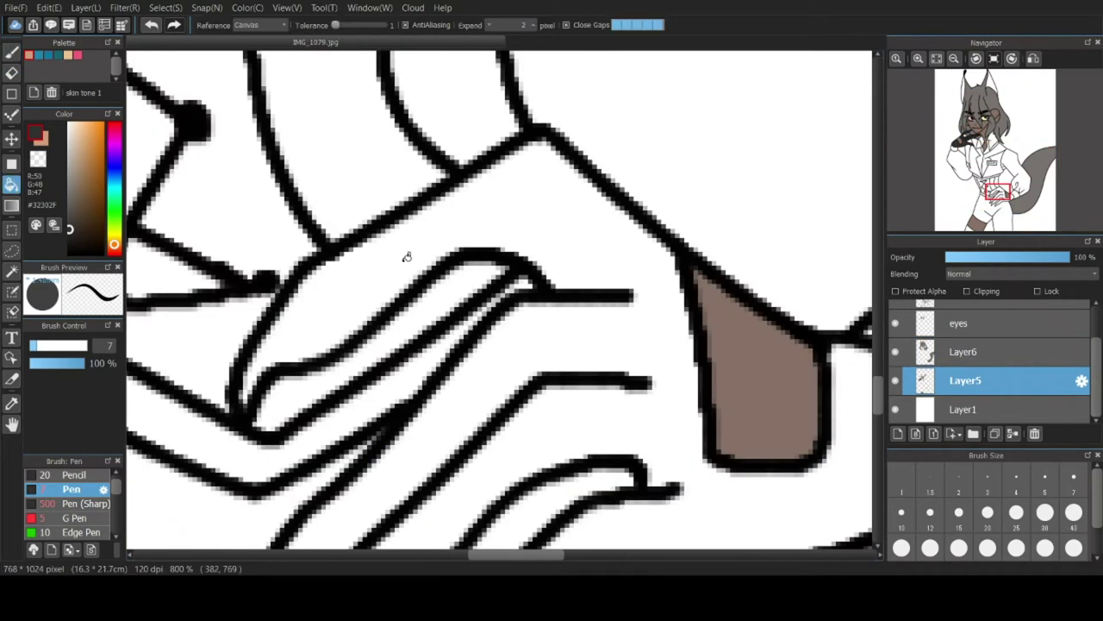
{"action": "left_click", "coordinate": [406, 256]}
{"action": "scroll", "coordinate": [418, 378], "scroll_direction": "down", "scroll_amount": 3}
{"action": "scroll", "coordinate": [418, 378], "scroll_direction": "up", "scroll_amount": 5}
{"action": "left_click", "coordinate": [11, 52]}
{"action": "scroll", "coordinate": [364, 424], "scroll_direction": "down", "scroll_amount": 8}
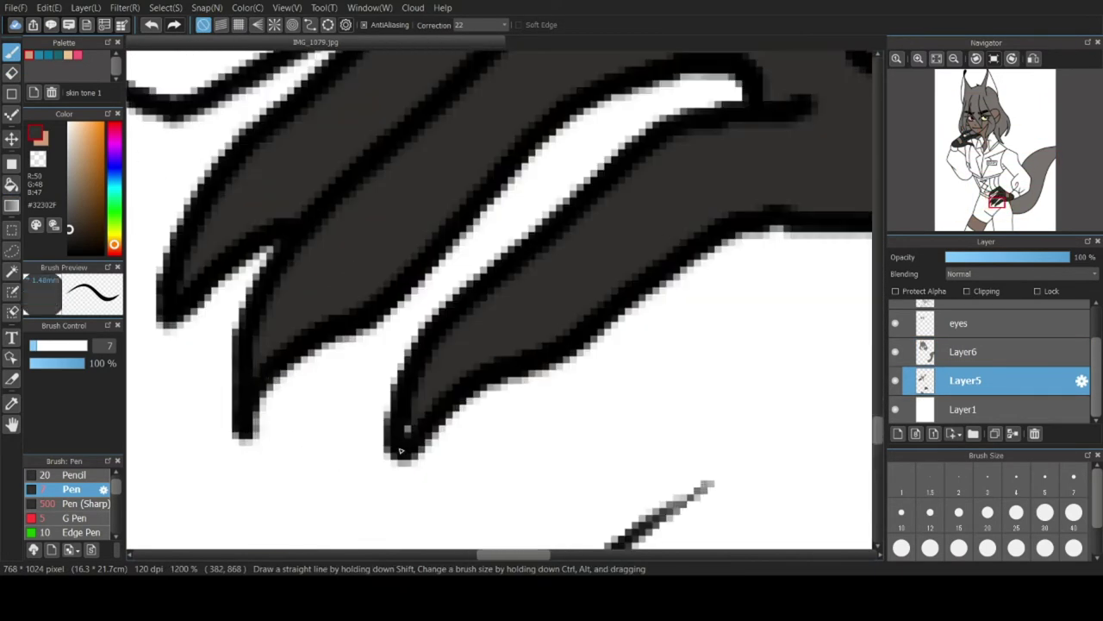
{"action": "scroll", "coordinate": [413, 272], "scroll_direction": "up", "scroll_amount": 4}
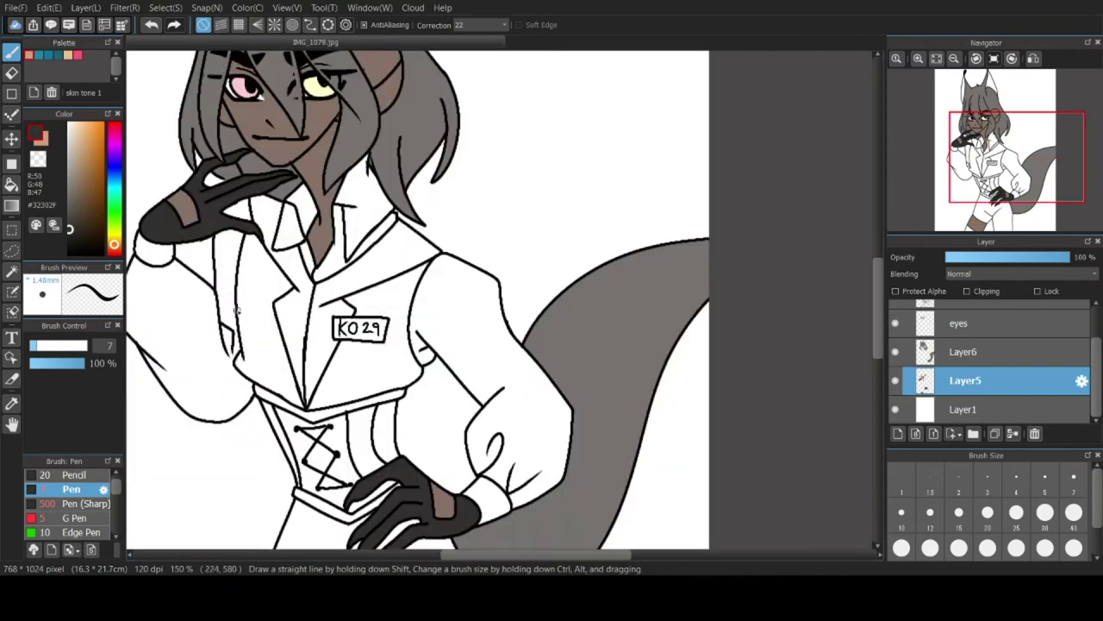
Bucket-fill the vest panels and lapels dark grey (#32302F) and touch up the leftover gaps with the pen.
{"action": "key", "text": "g"}
{"action": "left_click", "coordinate": [284, 328]}
{"action": "left_click", "coordinate": [379, 311]}
{"action": "left_click", "coordinate": [457, 258]}
{"action": "left_click", "coordinate": [459, 279]}
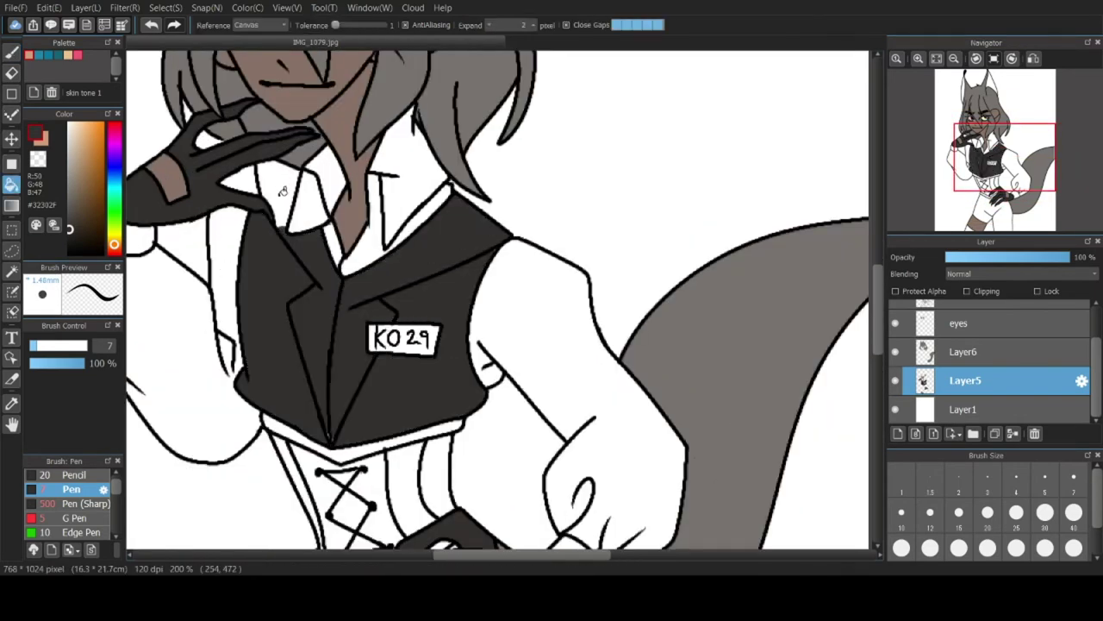
{"action": "scroll", "coordinate": [330, 483], "scroll_direction": "up", "scroll_amount": 5}
{"action": "key", "text": "b"}
{"action": "left_click", "coordinate": [330, 488]}
{"action": "scroll", "coordinate": [330, 488], "scroll_direction": "down", "scroll_amount": 5}
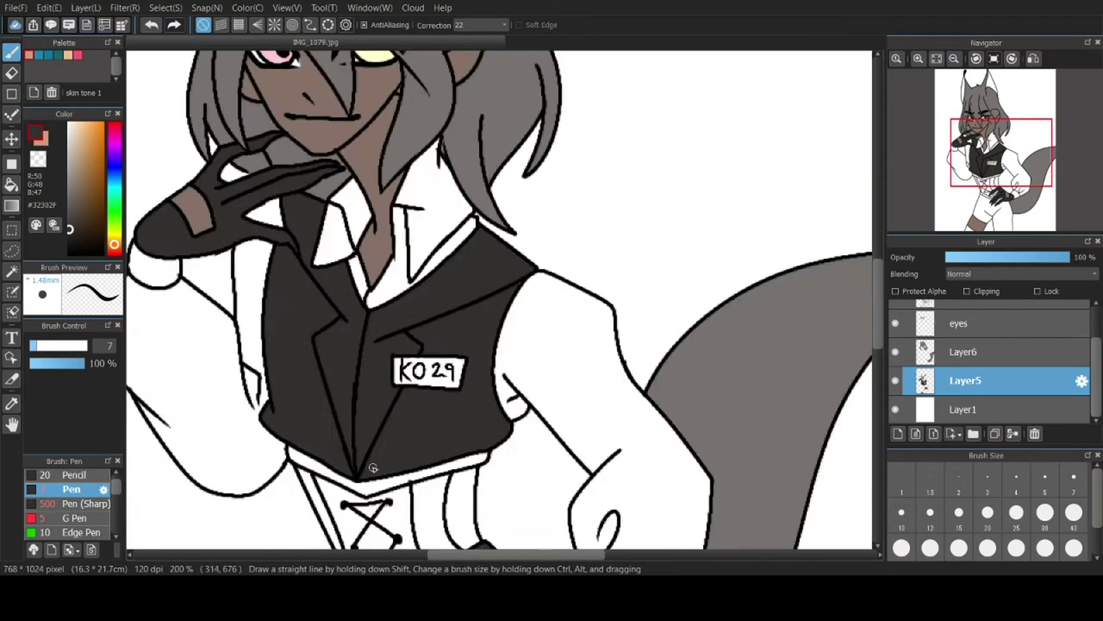
{"action": "left_click", "coordinate": [966, 291]}
{"action": "left_click", "coordinate": [114, 126]}
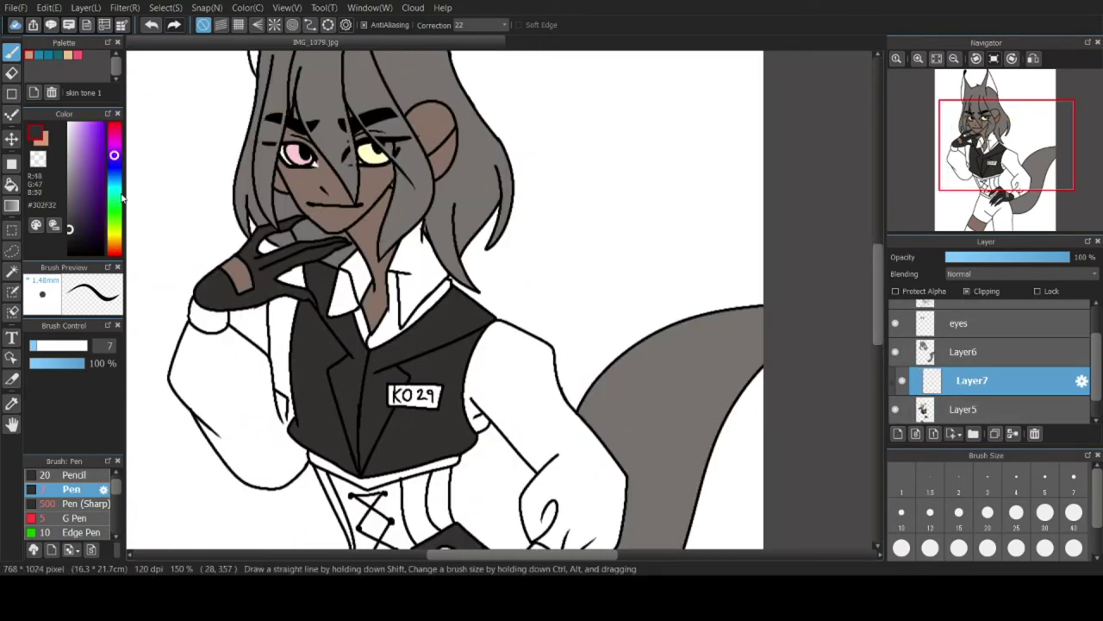
{"action": "left_click", "coordinate": [1035, 433]}
Bucket-fill the shirt collar and the sleeve and cuff of the arm on the hip pale blue (#F0FCFF) on Layer6.
{"action": "left_click", "coordinate": [114, 184]}
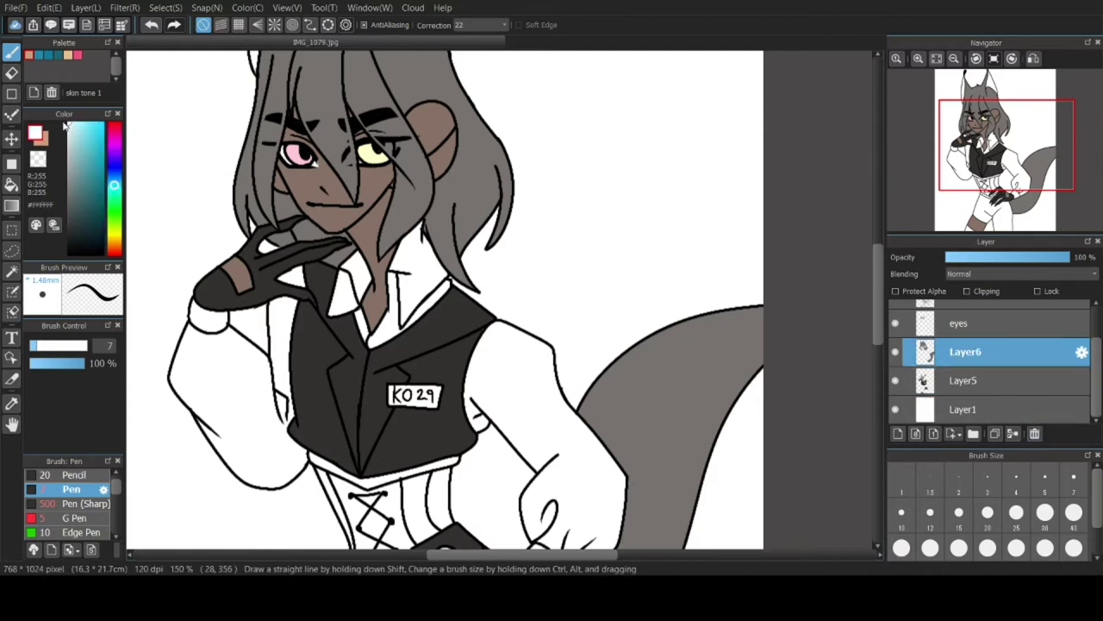
{"action": "left_click", "coordinate": [12, 185]}
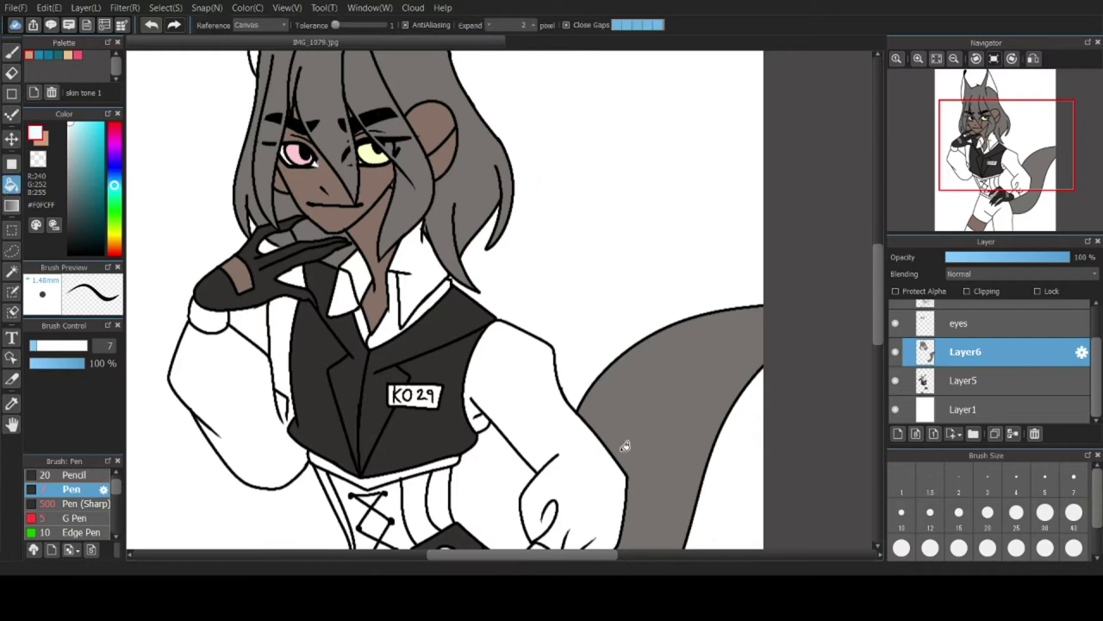
{"action": "left_click", "coordinate": [531, 355]}
{"action": "scroll", "coordinate": [531, 356], "scroll_direction": "down", "scroll_amount": 6}
{"action": "scroll", "coordinate": [531, 366], "scroll_direction": "up", "scroll_amount": 6}
{"action": "scroll", "coordinate": [524, 294], "scroll_direction": "up", "scroll_amount": 4}
{"action": "scroll", "coordinate": [526, 291], "scroll_direction": "down", "scroll_amount": 3}
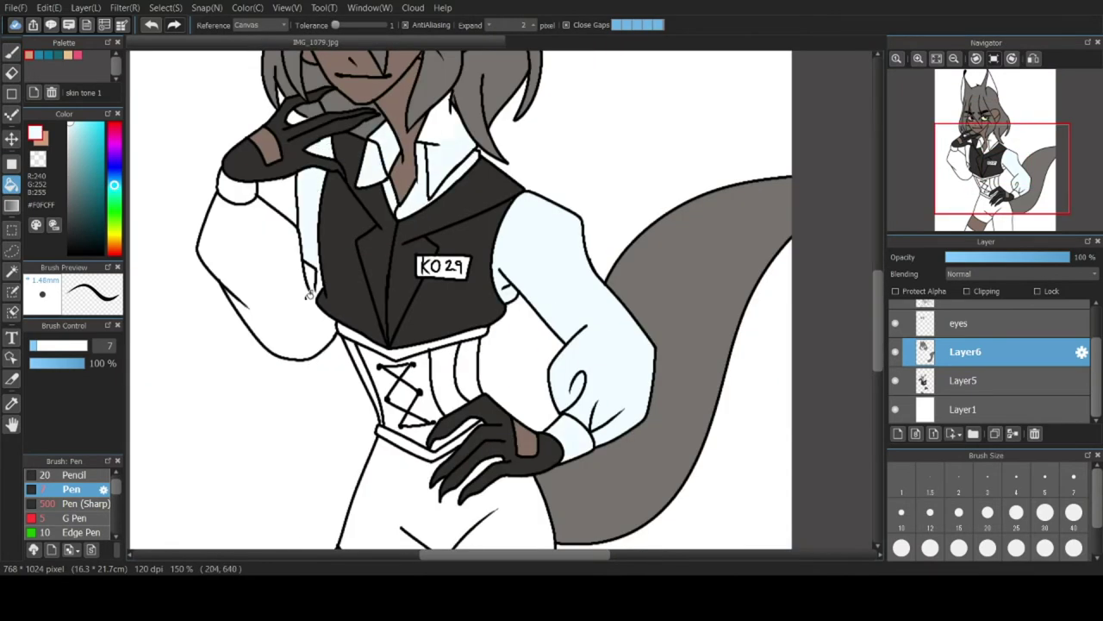
Bucket-fill the raised arm's sleeve and cuff with the same pale blue.
{"action": "scroll", "coordinate": [328, 310], "scroll_direction": "up", "scroll_amount": 2}
{"action": "scroll", "coordinate": [350, 301], "scroll_direction": "down", "scroll_amount": 3}
{"action": "scroll", "coordinate": [460, 226], "scroll_direction": "up", "scroll_amount": 6}
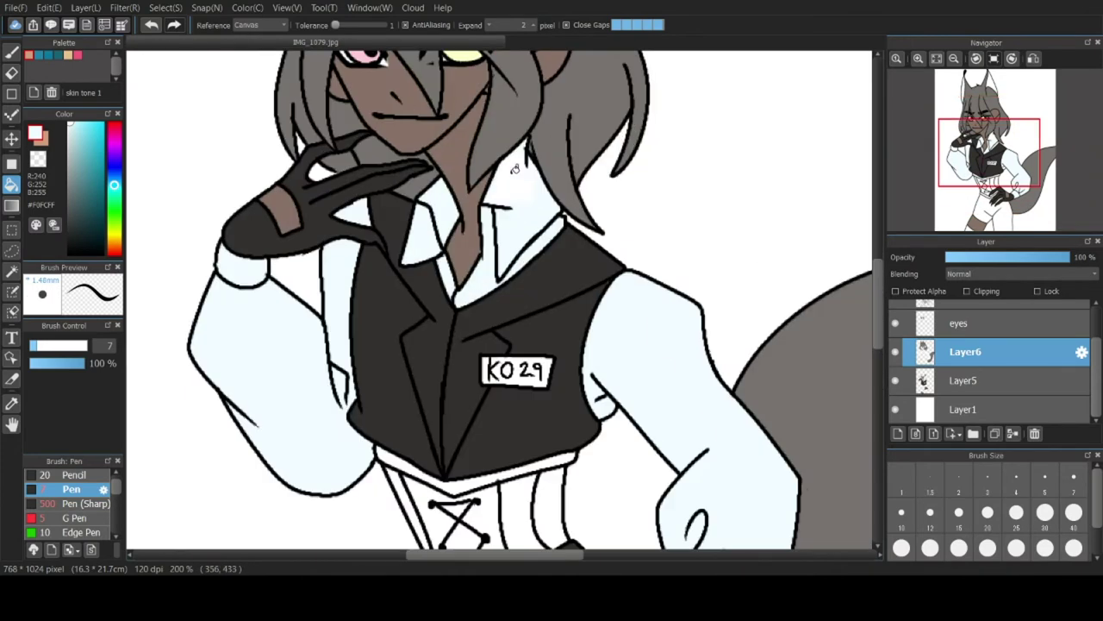
Bucket-fill the insides of both animal ears with pink (#EEBBD0).
{"action": "scroll", "coordinate": [460, 226], "scroll_direction": "down", "scroll_amount": 7}
{"action": "left_click", "coordinate": [113, 131]}
{"action": "left_click", "coordinate": [87, 137]}
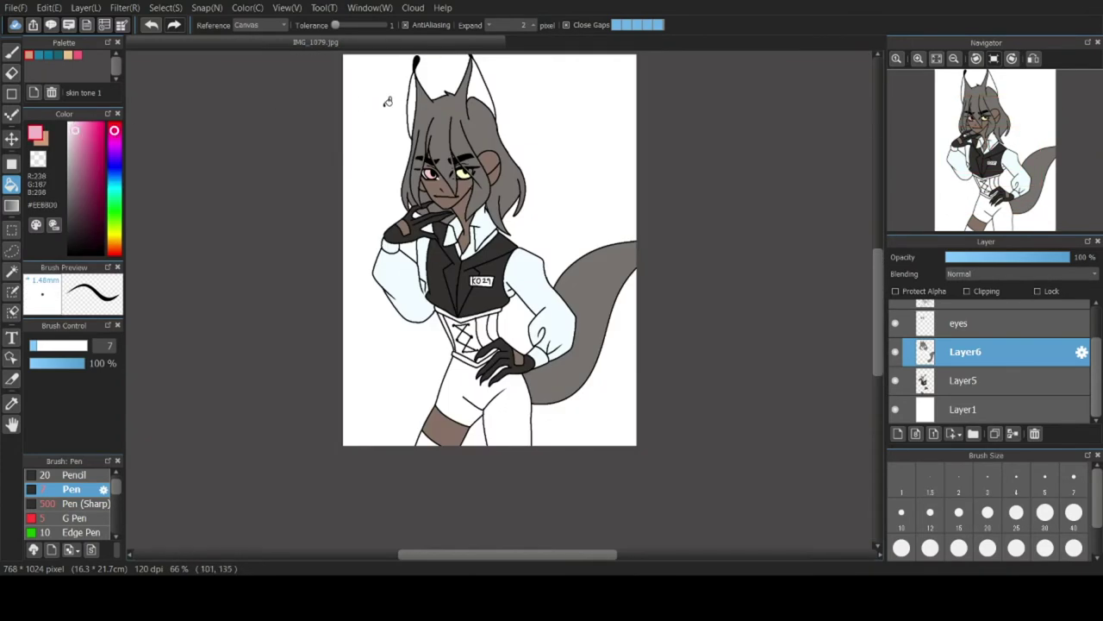
{"action": "scroll", "coordinate": [472, 50], "scroll_direction": "up", "scroll_amount": 8}
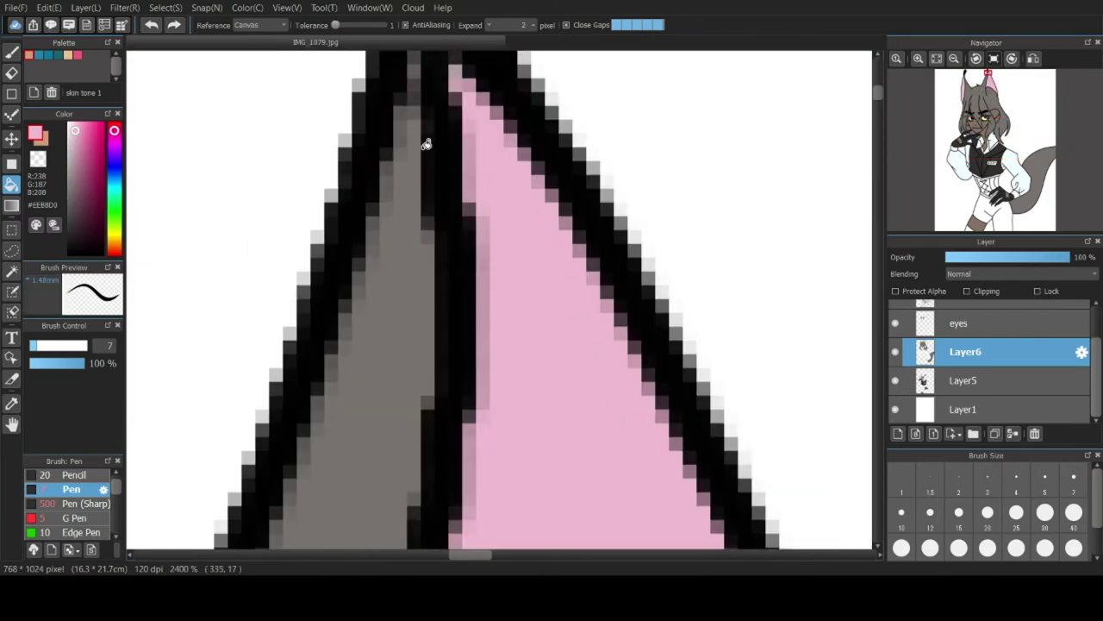
{"action": "scroll", "coordinate": [426, 144], "scroll_direction": "down", "scroll_amount": 8}
Bucket-fill the KO29 name tag on the vest yellow (#F3E58B) and cover its leftover white spots with the pen.
{"action": "scroll", "coordinate": [423, 302], "scroll_direction": "up", "scroll_amount": 4}
{"action": "left_click", "coordinate": [115, 241]}
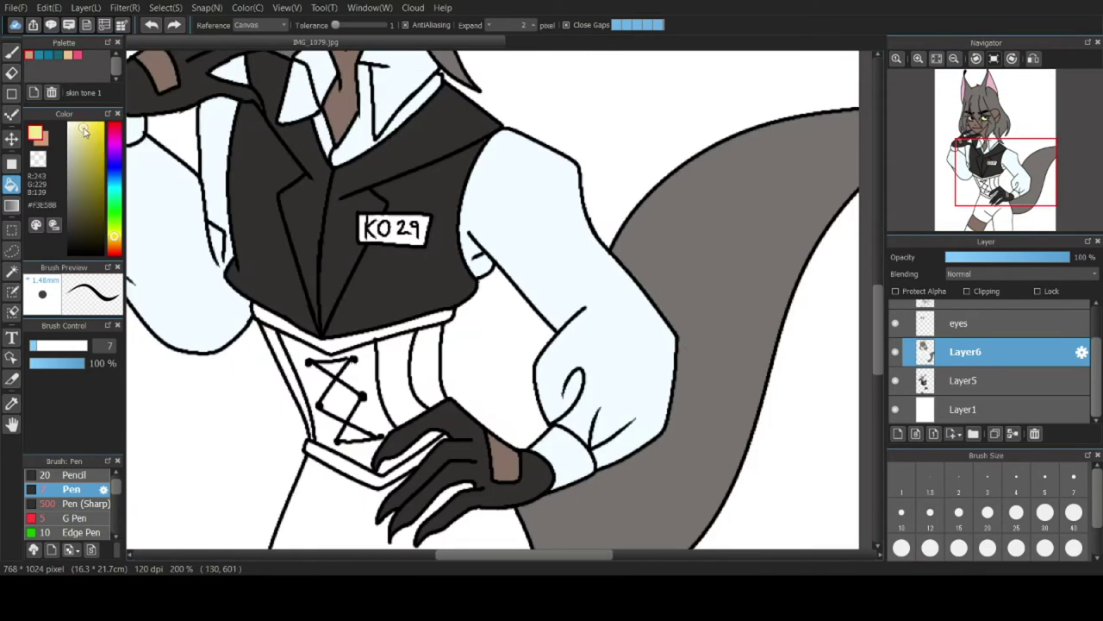
{"action": "left_click", "coordinate": [409, 228]}
{"action": "scroll", "coordinate": [381, 225], "scroll_direction": "down", "scroll_amount": 2}
{"action": "scroll", "coordinate": [380, 231], "scroll_direction": "up", "scroll_amount": 5}
{"action": "left_click", "coordinate": [11, 53]}
{"action": "left_click_drag", "start_coordinate": [311, 203], "coordinate": [308, 155]}
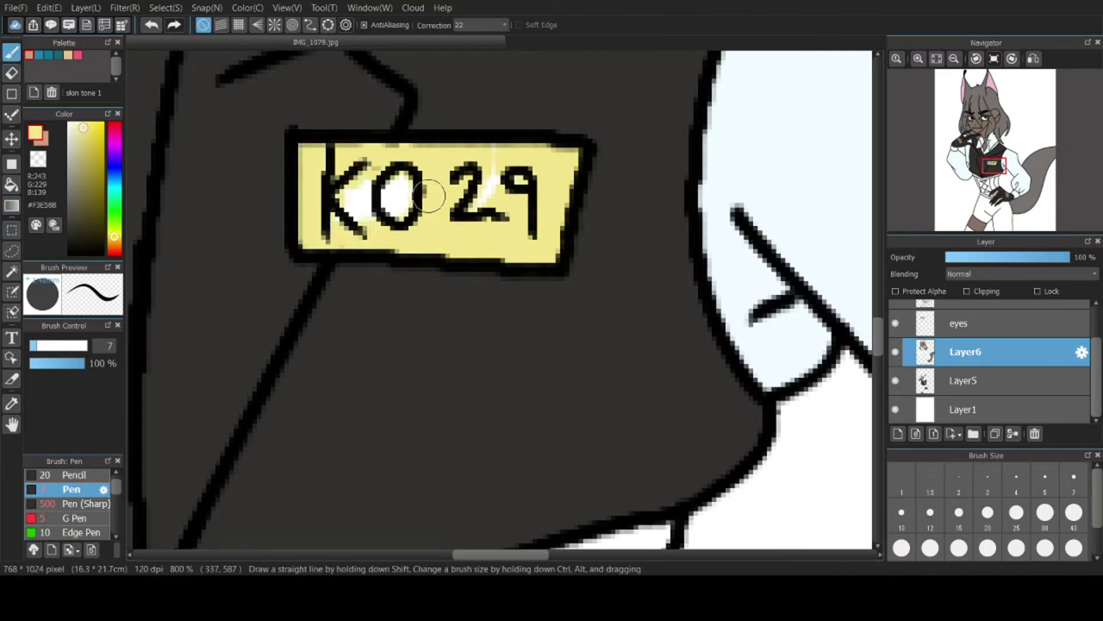
{"action": "left_click_drag", "start_coordinate": [429, 197], "coordinate": [502, 159]}
{"action": "scroll", "coordinate": [454, 208], "scroll_direction": "down", "scroll_amount": 4}
Bucket-fill the corset's upper and lower trims with the same yellow and touch up the gap between the fingers with a size 4 pen.
{"action": "scroll", "coordinate": [332, 309], "scroll_direction": "up", "scroll_amount": 1}
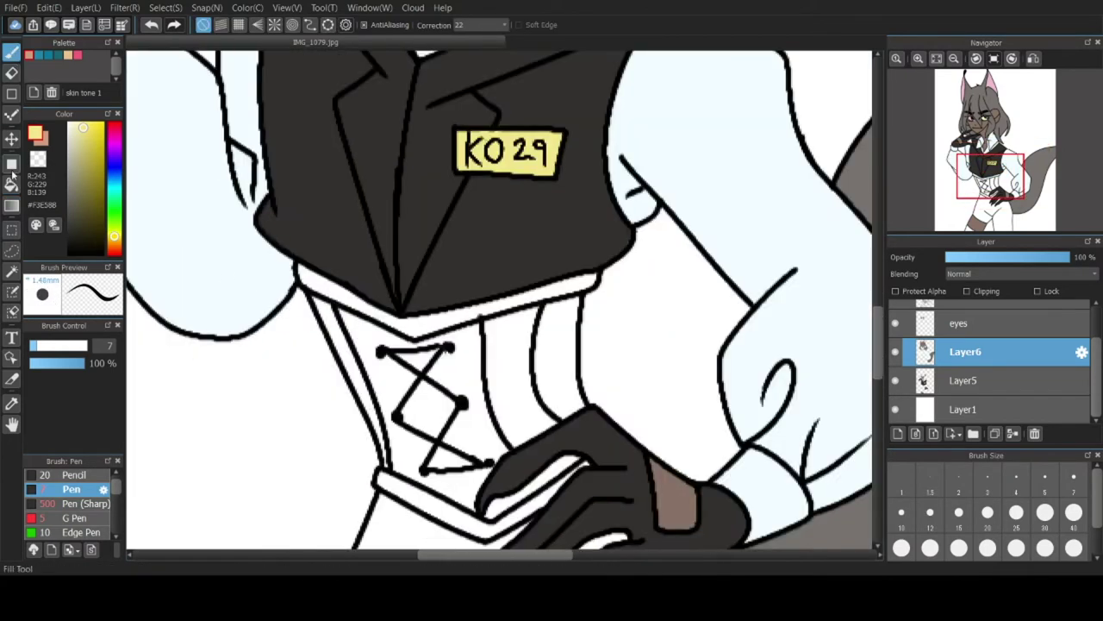
{"action": "left_click", "coordinate": [11, 185]}
{"action": "left_click", "coordinate": [352, 299]}
{"action": "left_click", "coordinate": [470, 520]}
{"action": "scroll", "coordinate": [582, 462], "scroll_direction": "up", "scroll_amount": 5}
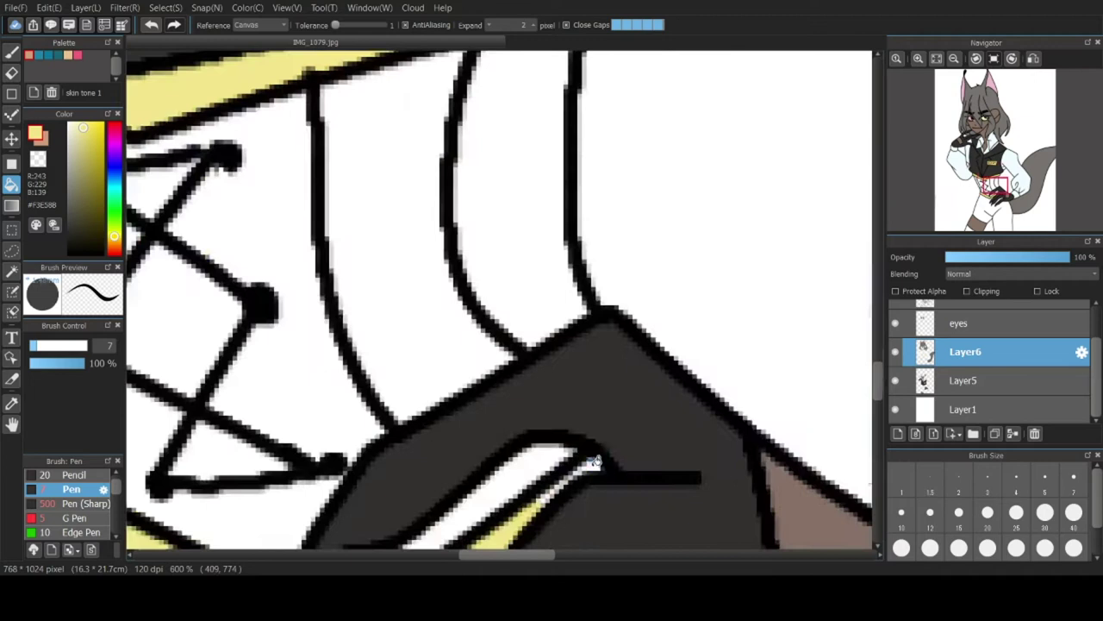
{"action": "left_click_drag", "start_coordinate": [879, 399], "coordinate": [878, 404]}
{"action": "left_click", "coordinate": [1017, 480]}
{"action": "left_click", "coordinate": [11, 52]}
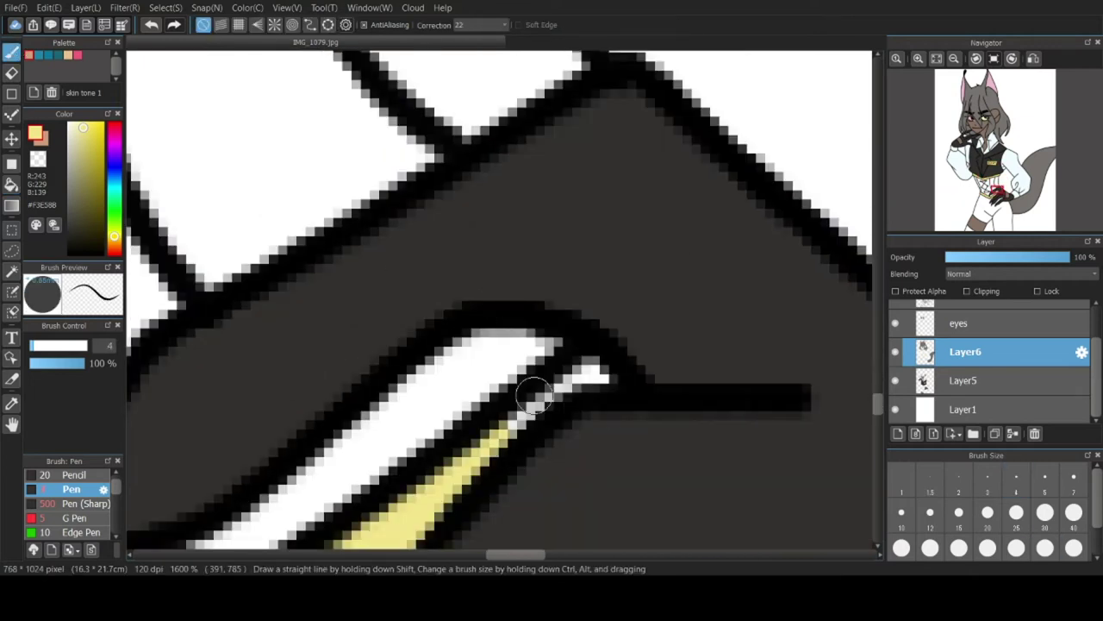
{"action": "left_click_drag", "start_coordinate": [523, 419], "coordinate": [593, 374]}
{"action": "scroll", "coordinate": [561, 366], "scroll_direction": "down", "scroll_amount": 8}
Bucket-fill the corset panels light blue (#8BBAF3) and touch up the narrow leftover gap at the lower edge with the pen.
{"action": "scroll", "coordinate": [587, 475], "scroll_direction": "up", "scroll_amount": 1}
{"action": "left_click", "coordinate": [114, 177]}
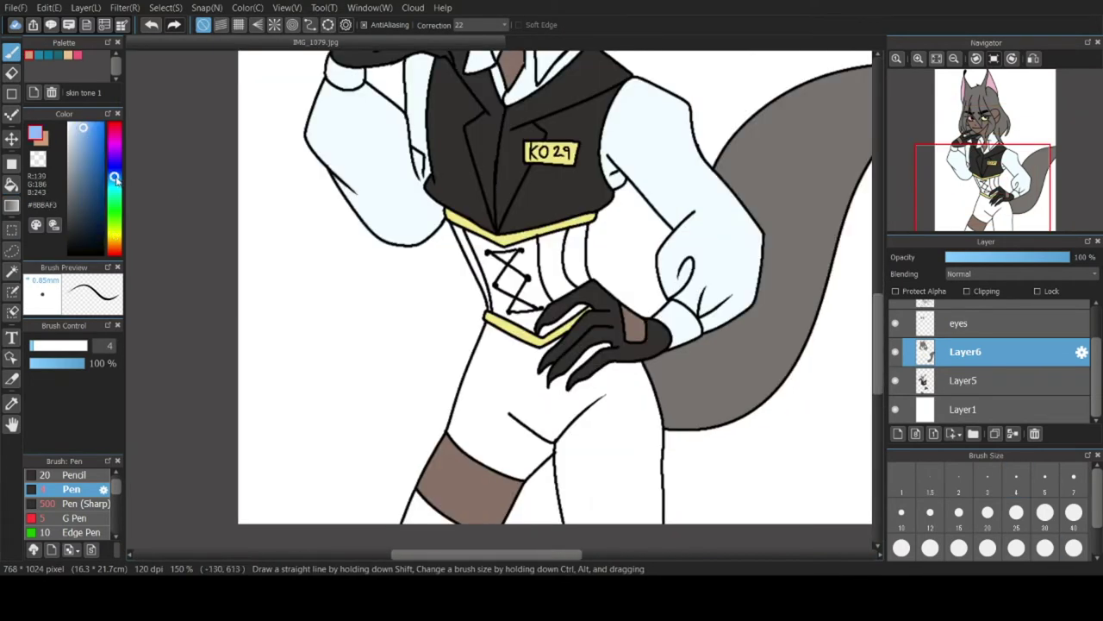
{"action": "key", "text": "g"}
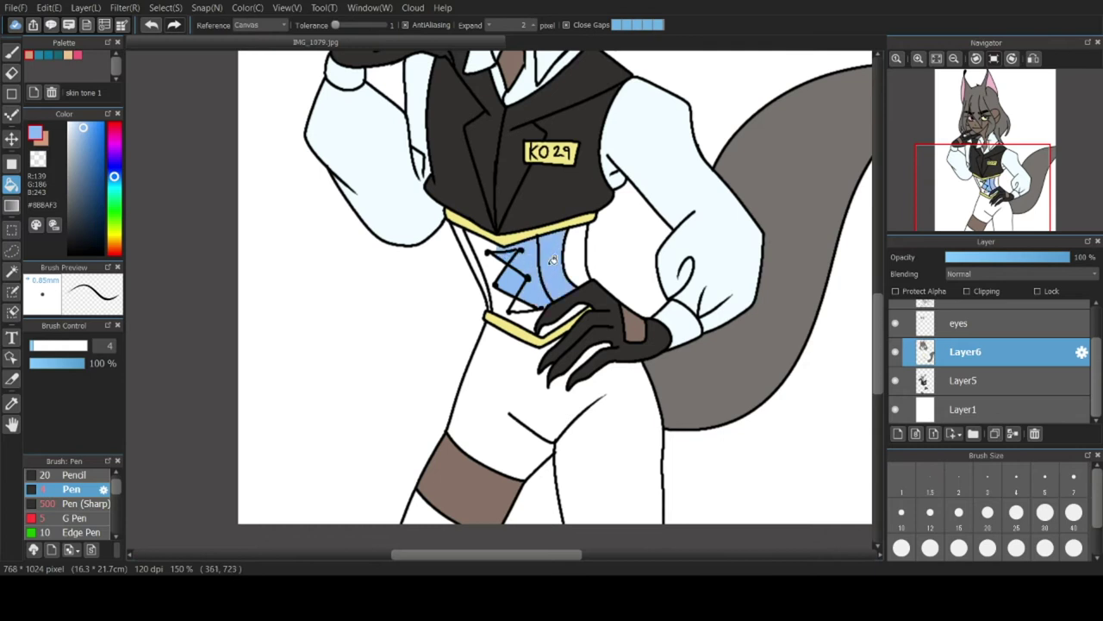
{"action": "scroll", "coordinate": [544, 332], "scroll_direction": "up", "scroll_amount": 5}
{"action": "left_click", "coordinate": [553, 206]}
{"action": "scroll", "coordinate": [543, 200], "scroll_direction": "down", "scroll_amount": 2}
{"action": "left_click", "coordinate": [450, 149]}
{"action": "left_click", "coordinate": [420, 144]}
{"action": "left_click", "coordinate": [365, 92]}
{"action": "scroll", "coordinate": [364, 97], "scroll_direction": "down", "scroll_amount": 5}
{"action": "scroll", "coordinate": [384, 112], "scroll_direction": "up", "scroll_amount": 10}
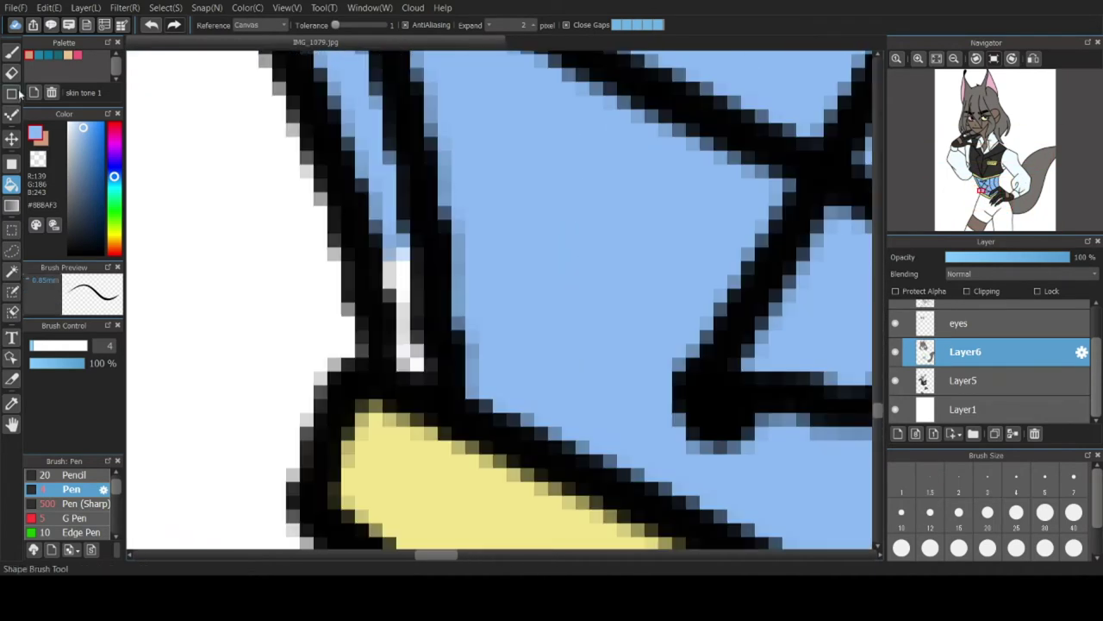
{"action": "key", "text": "b"}
{"action": "scroll", "coordinate": [453, 343], "scroll_direction": "down", "scroll_amount": 10}
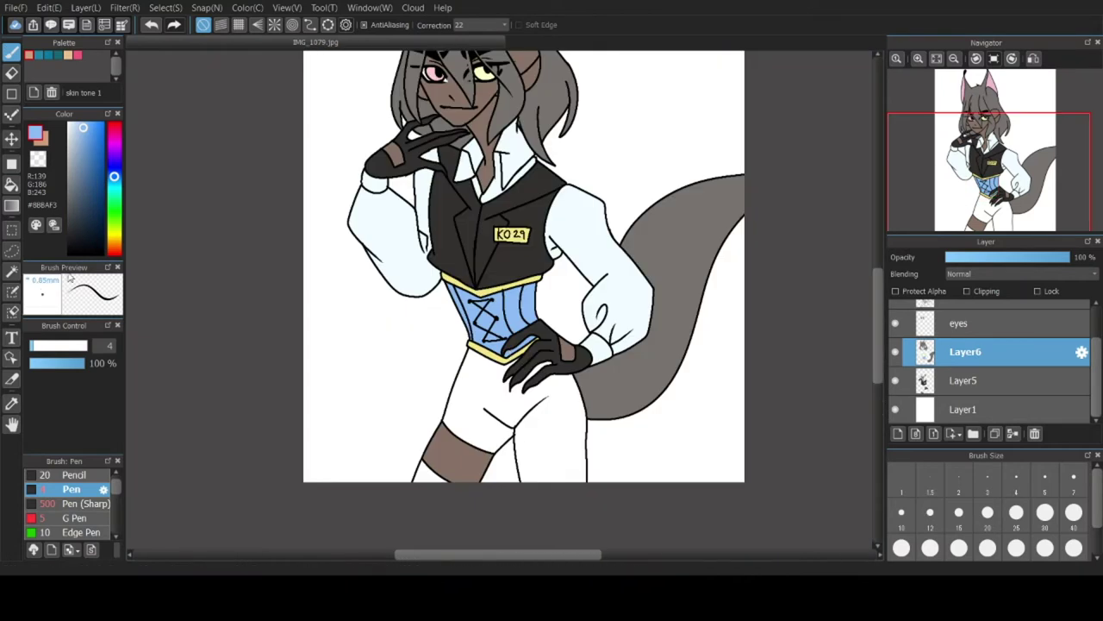
Bucket-fill the shorts near-black (#1E1F22).
{"action": "left_click", "coordinate": [69, 237]}
{"action": "key", "text": "g"}
{"action": "left_click", "coordinate": [476, 383]}
{"action": "scroll", "coordinate": [476, 384], "scroll_direction": "down", "scroll_amount": 3}
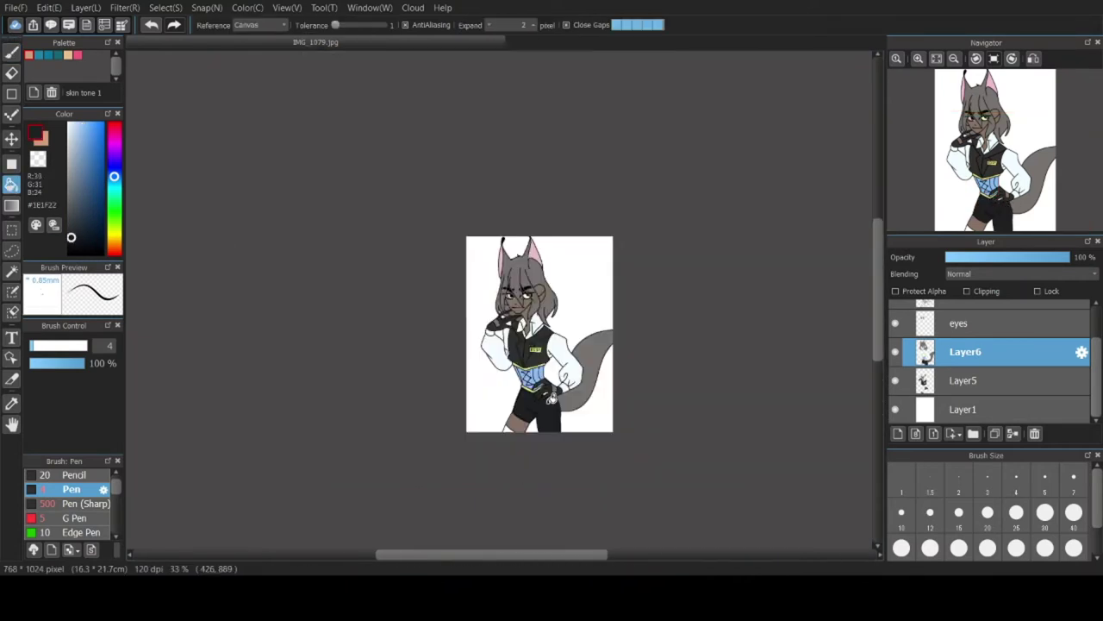
{"action": "scroll", "coordinate": [664, 483], "scroll_direction": "up", "scroll_amount": 8}
{"action": "scroll", "coordinate": [663, 485], "scroll_direction": "down", "scroll_amount": 4}
{"action": "scroll", "coordinate": [645, 490], "scroll_direction": "down", "scroll_amount": 3}
{"action": "left_click_drag", "start_coordinate": [878, 259], "coordinate": [878, 293]}
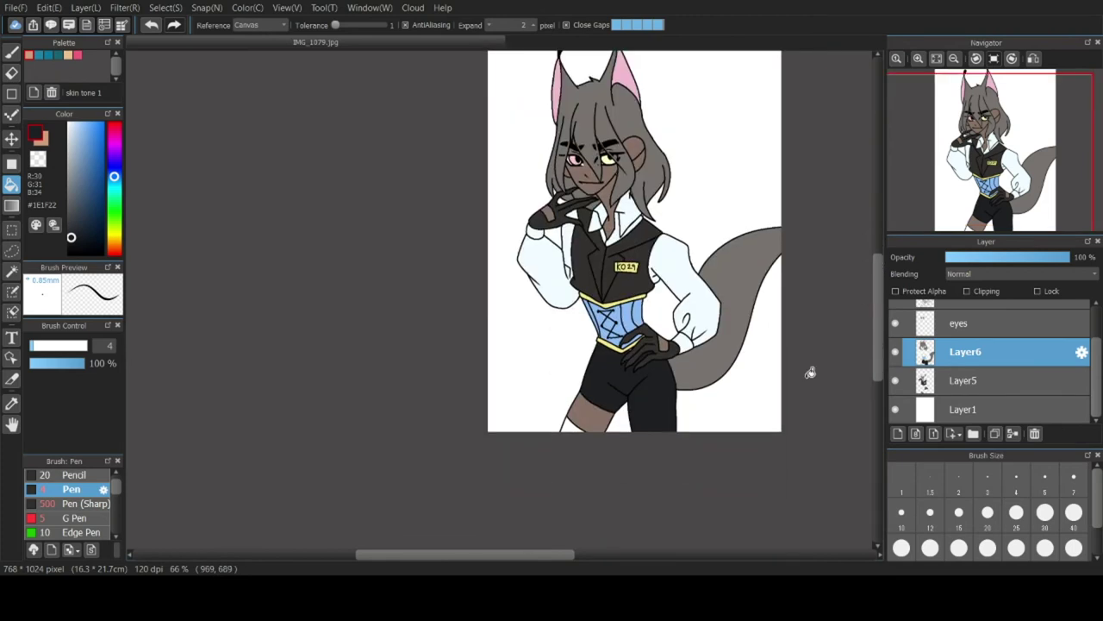
{"action": "scroll", "coordinate": [608, 423], "scroll_direction": "up", "scroll_amount": 3}
{"action": "scroll", "coordinate": [661, 219], "scroll_direction": "down", "scroll_amount": 3}
Colour the stocking below the bare thigh with the same near-black and touch up the remaining gaps with the pen.
{"action": "scroll", "coordinate": [689, 223], "scroll_direction": "up", "scroll_amount": 7}
{"action": "left_click", "coordinate": [11, 53]}
{"action": "scroll", "coordinate": [700, 166], "scroll_direction": "up", "scroll_amount": 2}
{"action": "left_click", "coordinate": [612, 307]}
{"action": "scroll", "coordinate": [676, 272], "scroll_direction": "down", "scroll_amount": 3}
{"action": "scroll", "coordinate": [700, 185], "scroll_direction": "up", "scroll_amount": 4}
{"action": "left_click_drag", "start_coordinate": [630, 233], "coordinate": [756, 155]}
{"action": "scroll", "coordinate": [781, 159], "scroll_direction": "down", "scroll_amount": 12}
{"action": "left_click_drag", "start_coordinate": [877, 324], "coordinate": [878, 293]}
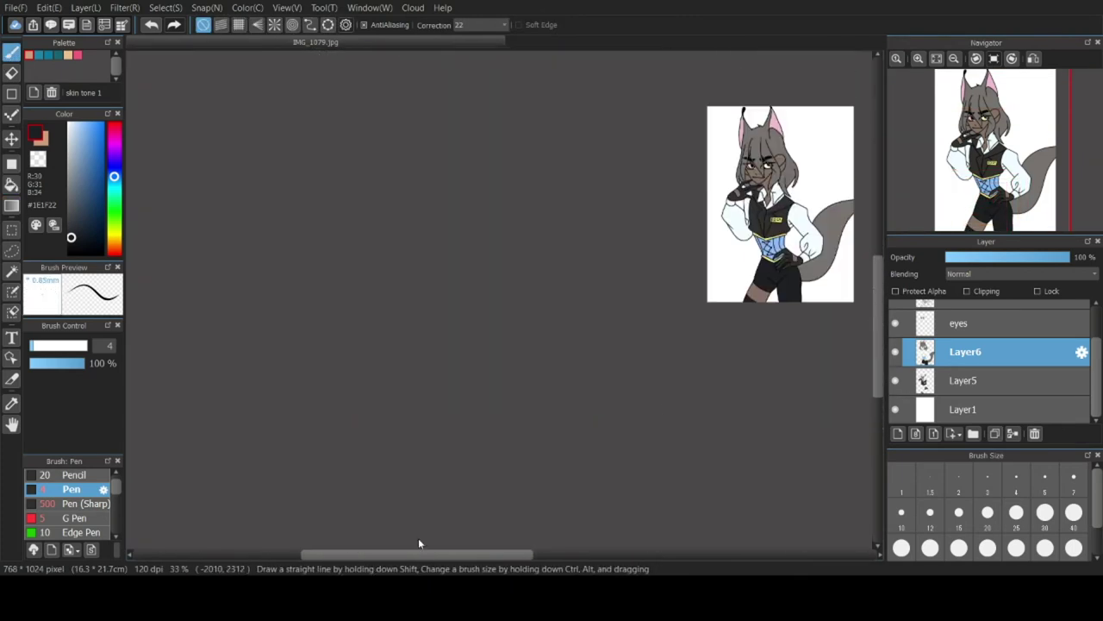
{"action": "left_click_drag", "start_coordinate": [419, 554], "coordinate": [509, 554]}
{"action": "scroll", "coordinate": [459, 135], "scroll_direction": "up", "scroll_amount": 3}
{"action": "scroll", "coordinate": [524, 200], "scroll_direction": "down", "scroll_amount": 1}
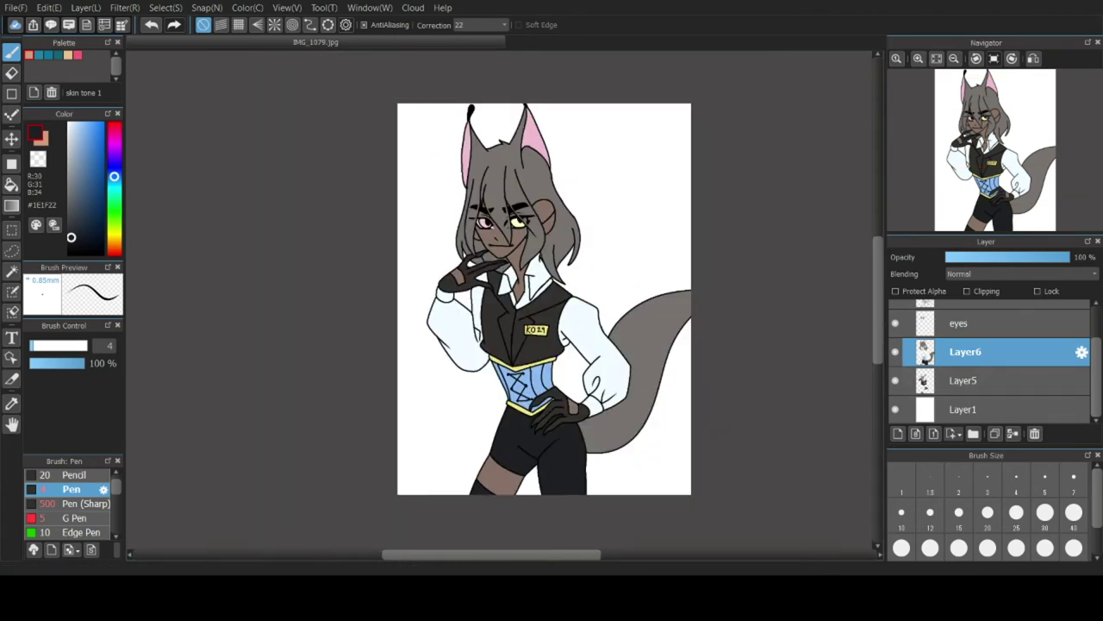
Set the pen size to 5, merge Layer6 into Layer5, and add a new clipped layer above it in Multiply mode.
{"action": "left_click", "coordinate": [1046, 478]}
{"action": "left_click", "coordinate": [1013, 432]}
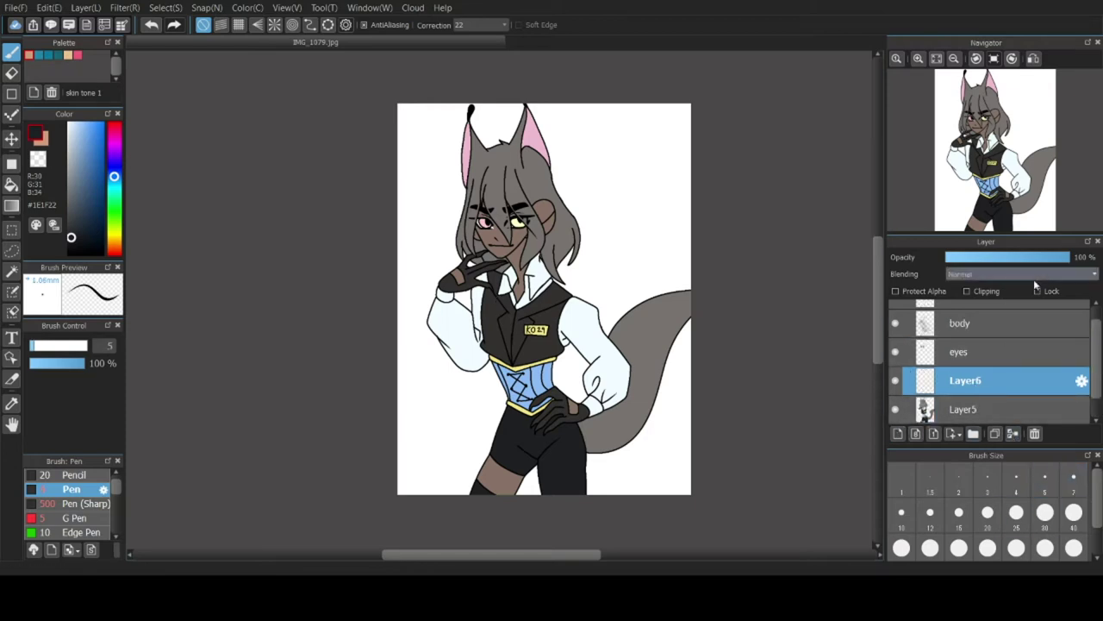
{"action": "left_click", "coordinate": [978, 296]}
{"action": "left_click", "coordinate": [972, 294]}
Sample the skin brown (#877266) and paint a shadow on the cheek beside the hair below the yellow eye.
{"action": "scroll", "coordinate": [539, 182], "scroll_direction": "up", "scroll_amount": 3}
{"action": "right_click", "coordinate": [415, 188]}
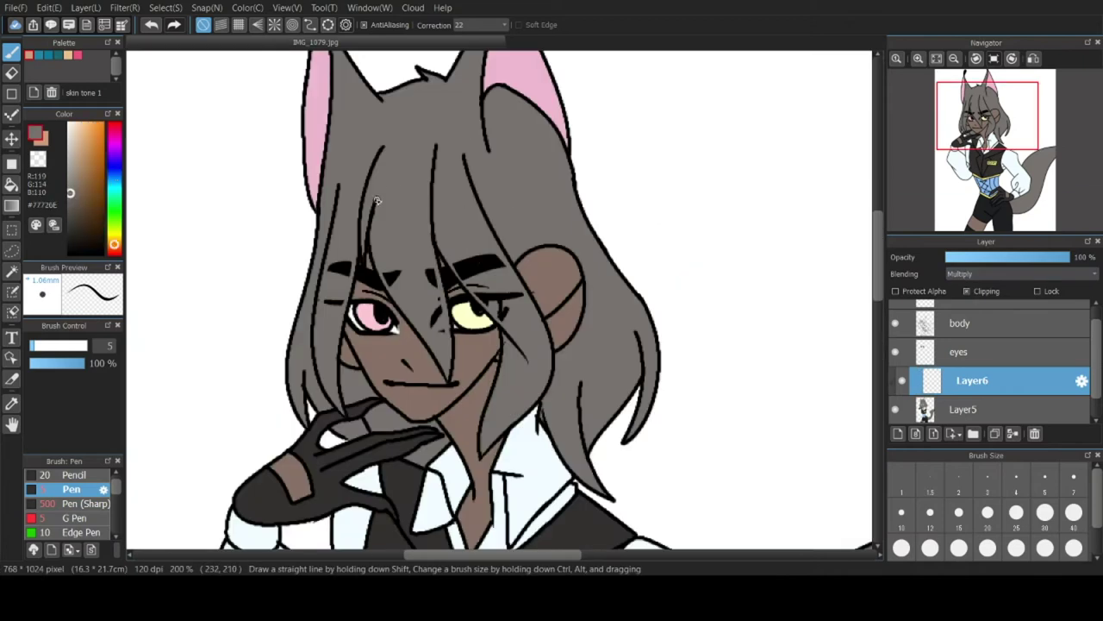
{"action": "left_click_drag", "start_coordinate": [416, 188], "coordinate": [407, 208]}
{"action": "scroll", "coordinate": [414, 203], "scroll_direction": "down", "scroll_amount": 1}
{"action": "scroll", "coordinate": [492, 412], "scroll_direction": "up", "scroll_amount": 5}
{"action": "left_click_drag", "start_coordinate": [341, 260], "coordinate": [365, 446]}
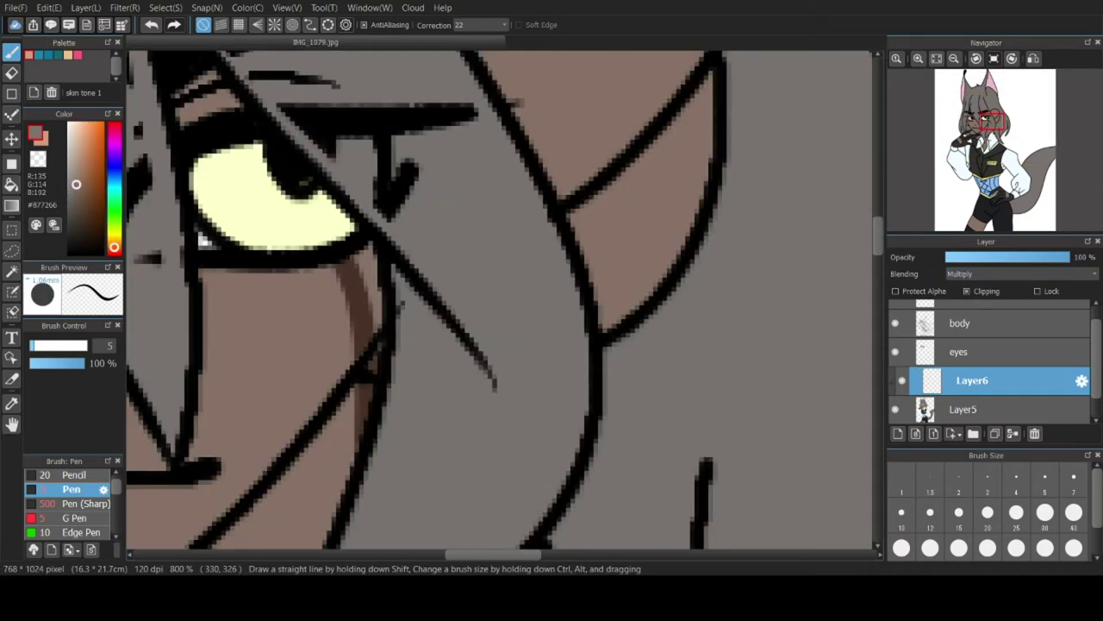
{"action": "scroll", "coordinate": [345, 206], "scroll_direction": "down", "scroll_amount": 5}
{"action": "scroll", "coordinate": [302, 151], "scroll_direction": "up", "scroll_amount": 5}
Paint the shadow on the neck under the jaw and hair, down to the skin inside the shirt collar.
{"action": "mouse_move", "coordinate": [318, 90]}
{"action": "left_mouse_down"}
{"action": "mouse_move", "coordinate": [146, 300]}
{"action": "mouse_move", "coordinate": [132, 274]}
{"action": "left_mouse_up"}
{"action": "scroll", "coordinate": [164, 280], "scroll_direction": "down", "scroll_amount": 2}
{"action": "scroll", "coordinate": [145, 270], "scroll_direction": "up", "scroll_amount": 3}
{"action": "mouse_move", "coordinate": [189, 332]}
{"action": "left_mouse_down"}
{"action": "mouse_move", "coordinate": [301, 172]}
{"action": "mouse_move", "coordinate": [337, 246]}
{"action": "mouse_move", "coordinate": [400, 168]}
{"action": "mouse_move", "coordinate": [371, 263]}
{"action": "left_mouse_up"}
{"action": "left_click_drag", "start_coordinate": [313, 304], "coordinate": [206, 558]}
{"action": "mouse_move", "coordinate": [357, 222]}
{"action": "left_mouse_down"}
{"action": "mouse_move", "coordinate": [234, 379]}
{"action": "mouse_move", "coordinate": [323, 388]}
{"action": "mouse_move", "coordinate": [262, 197]}
{"action": "left_mouse_up"}
{"action": "scroll", "coordinate": [295, 86], "scroll_direction": "down", "scroll_amount": 1}
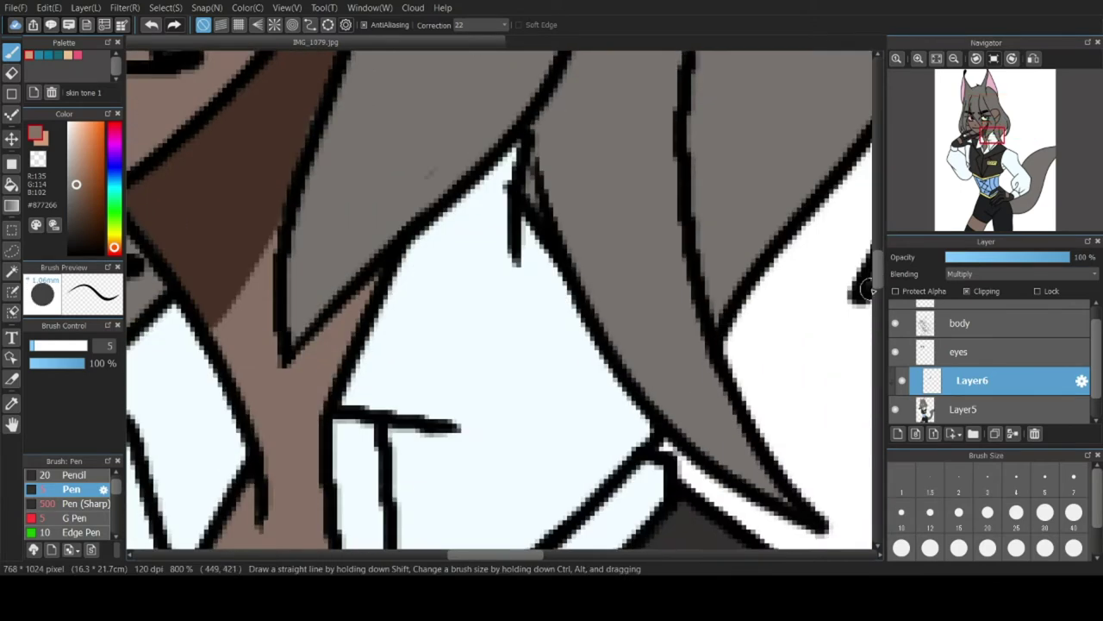
{"action": "left_click_drag", "start_coordinate": [261, 237], "coordinate": [377, 277]}
{"action": "scroll", "coordinate": [302, 186], "scroll_direction": "up", "scroll_amount": 2}
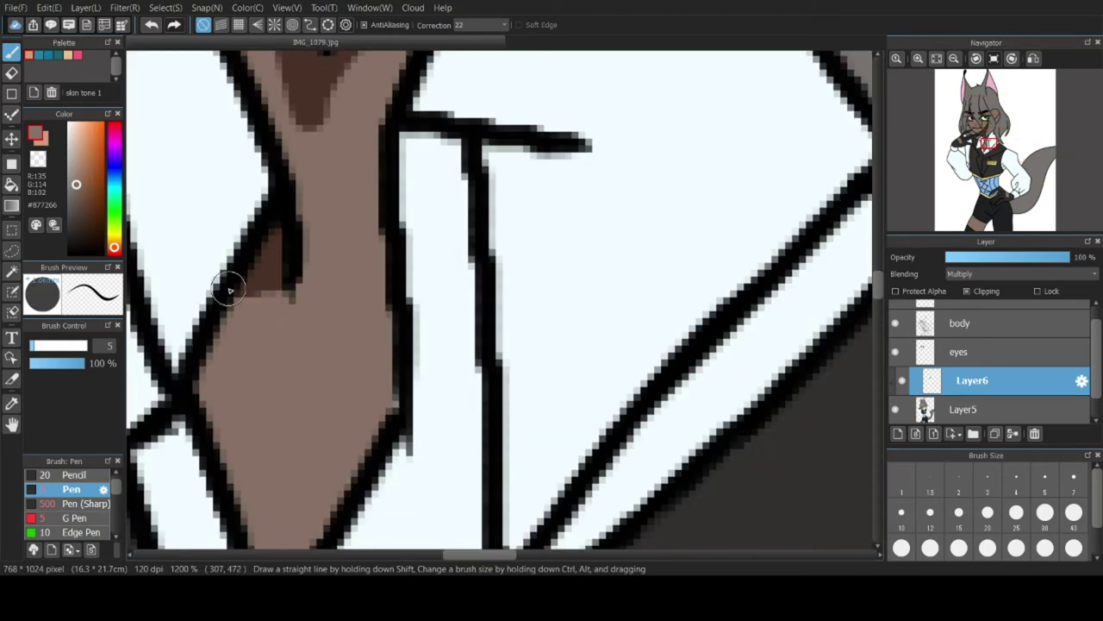
{"action": "scroll", "coordinate": [230, 290], "scroll_direction": "down", "scroll_amount": 3}
Shade the face along the hair lock that crosses it and the edges of the human ears beside the hair.
{"action": "scroll", "coordinate": [282, 330], "scroll_direction": "down", "scroll_amount": 3}
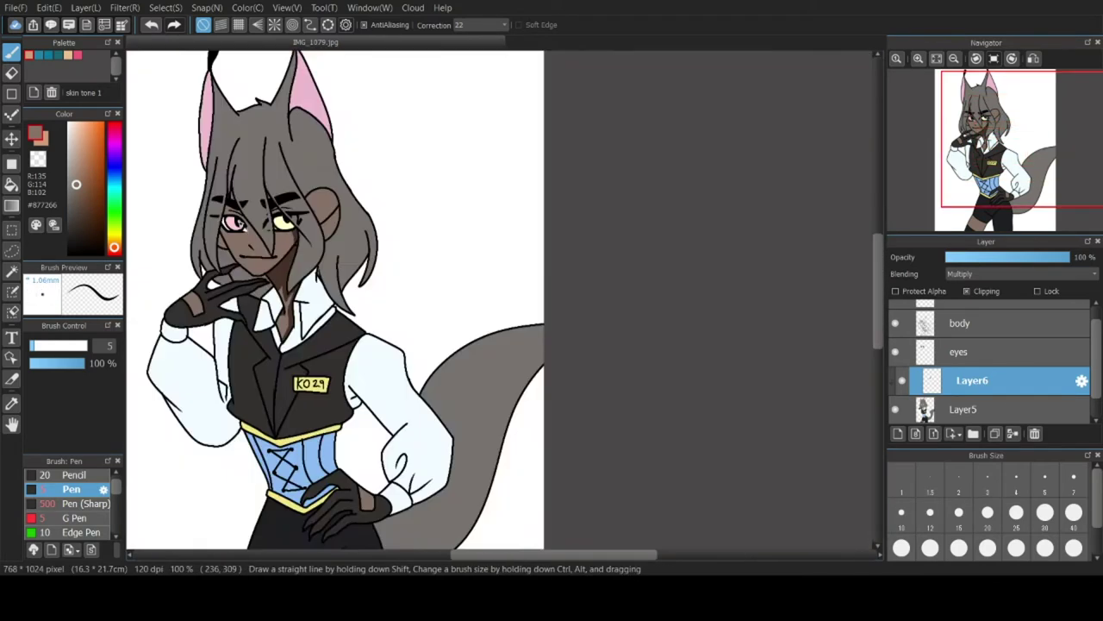
{"action": "scroll", "coordinate": [285, 258], "scroll_direction": "up", "scroll_amount": 3}
{"action": "left_click_drag", "start_coordinate": [259, 226], "coordinate": [362, 395]}
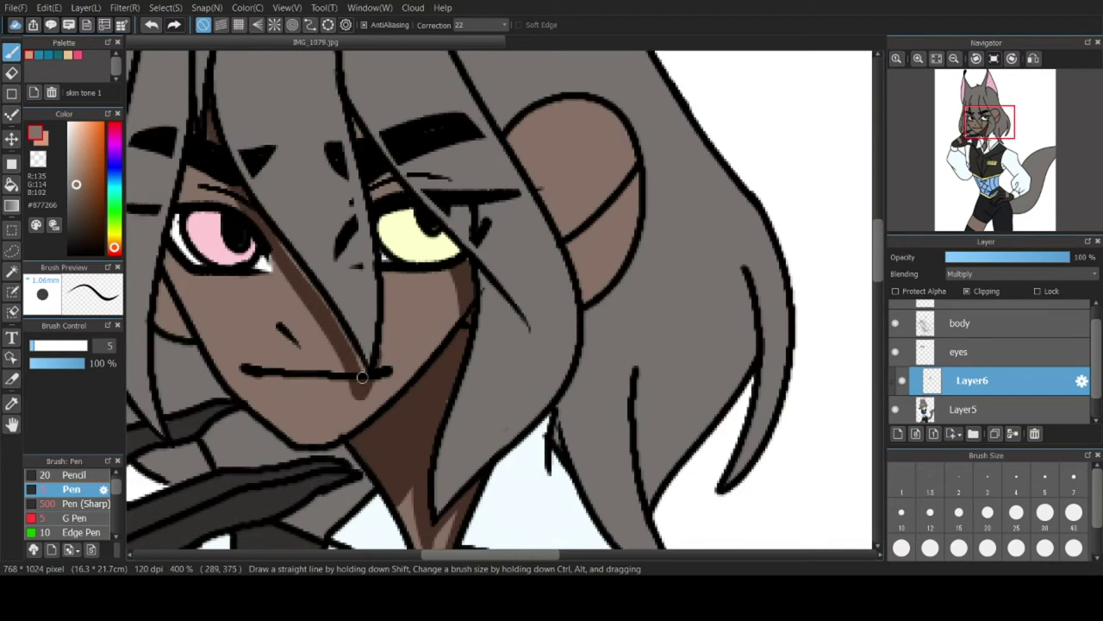
{"action": "scroll", "coordinate": [179, 282], "scroll_direction": "down", "scroll_amount": 4}
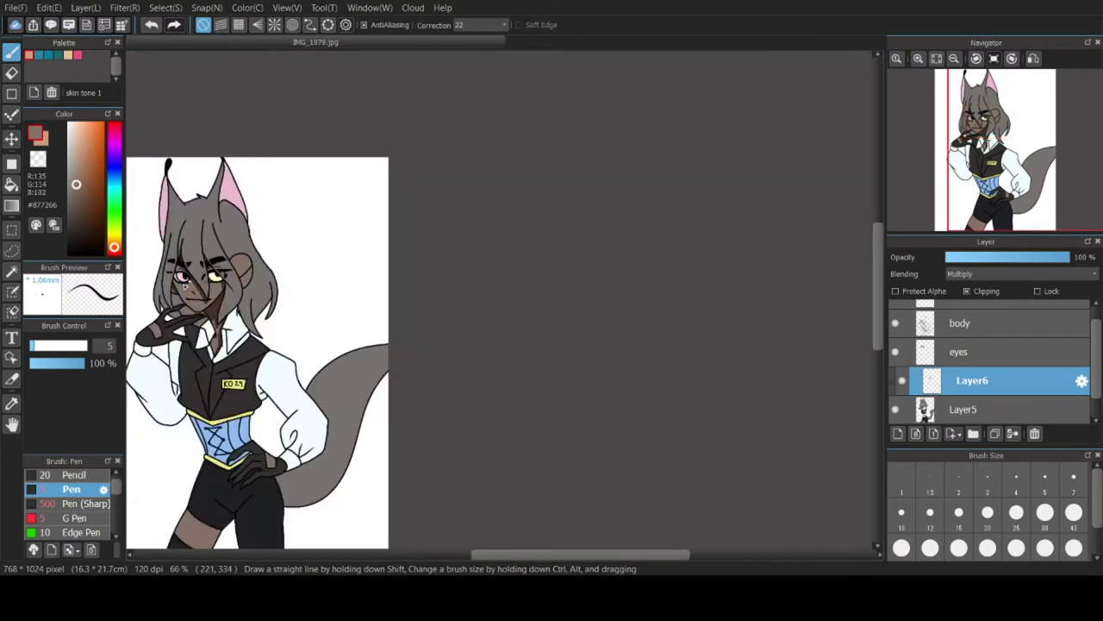
{"action": "scroll", "coordinate": [236, 274], "scroll_direction": "up", "scroll_amount": 5}
{"action": "mouse_move", "coordinate": [189, 154]}
{"action": "left_mouse_down"}
{"action": "mouse_move", "coordinate": [272, 305]}
{"action": "mouse_move", "coordinate": [313, 409]}
{"action": "left_mouse_up"}
{"action": "scroll", "coordinate": [312, 408], "scroll_direction": "down", "scroll_amount": 3}
{"action": "scroll", "coordinate": [311, 409], "scroll_direction": "down", "scroll_amount": 2}
{"action": "scroll", "coordinate": [224, 440], "scroll_direction": "up", "scroll_amount": 3}
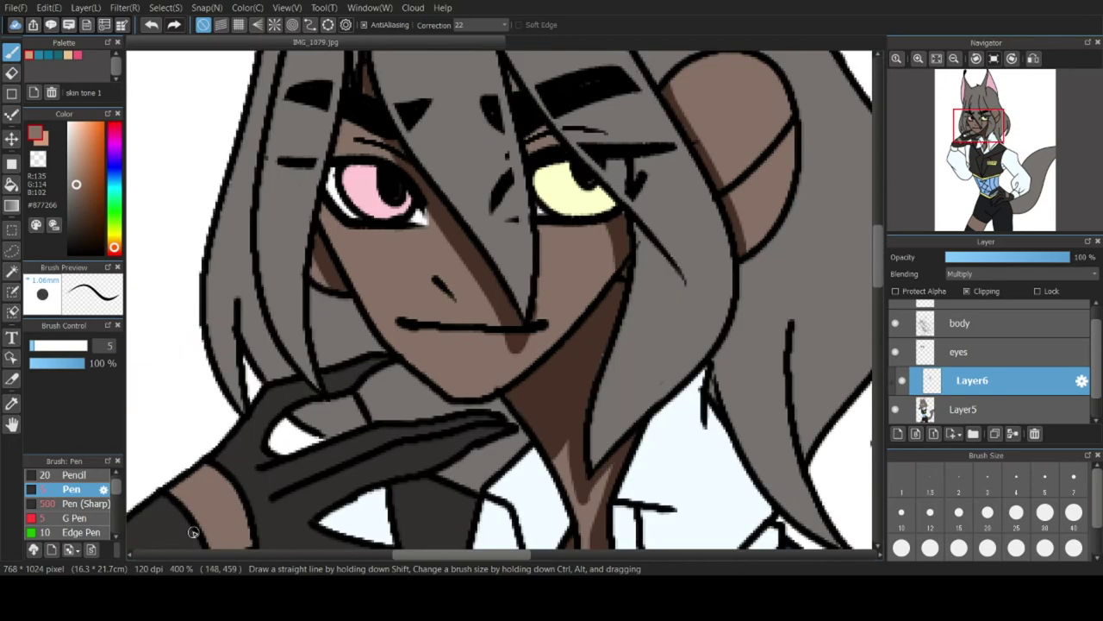
Trim the tip of the hair lock's shadow near the mouth to a point with the eraser.
{"action": "left_click_drag", "start_coordinate": [455, 556], "coordinate": [439, 556]}
{"action": "key", "text": "e"}
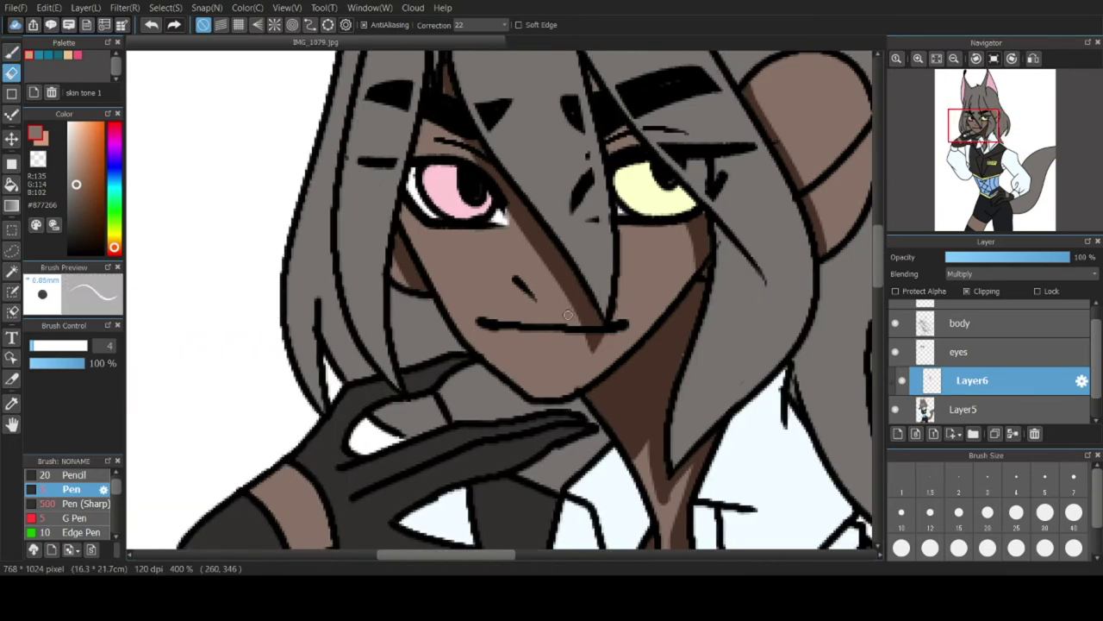
{"action": "left_click", "coordinate": [11, 53]}
{"action": "scroll", "coordinate": [590, 390], "scroll_direction": "up", "scroll_amount": 2}
{"action": "scroll", "coordinate": [591, 409], "scroll_direction": "down", "scroll_amount": 2}
{"action": "scroll", "coordinate": [711, 361], "scroll_direction": "up", "scroll_amount": 1}
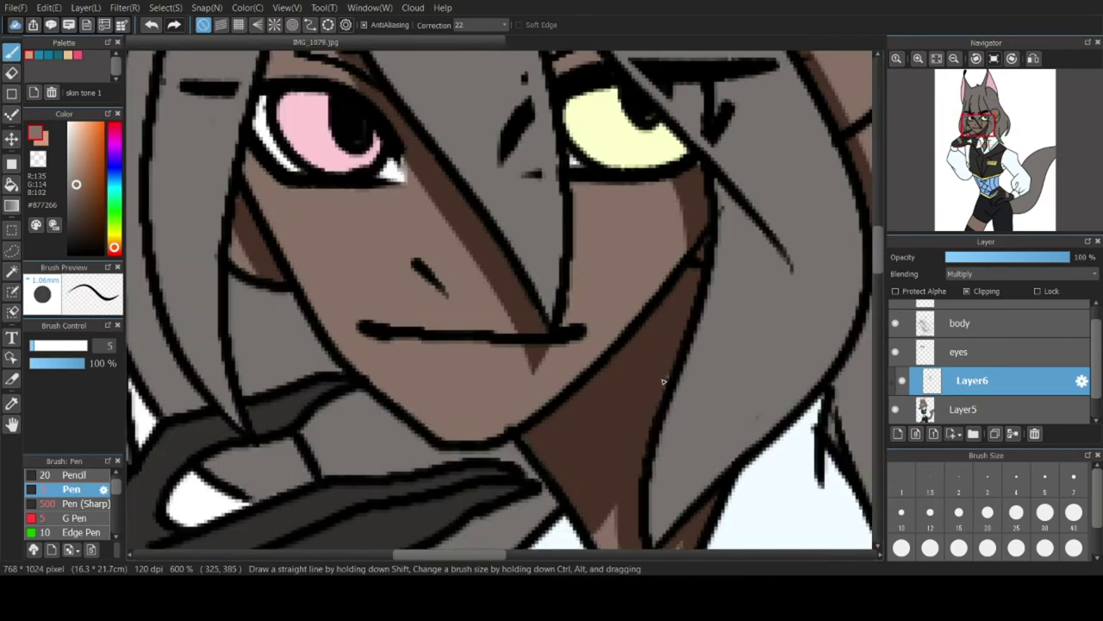
Undo the last stroke and shade one side of the skin patch in the raised hand's glove.
{"action": "scroll", "coordinate": [662, 363], "scroll_direction": "down", "scroll_amount": 5}
{"action": "scroll", "coordinate": [566, 407], "scroll_direction": "up", "scroll_amount": 5}
{"action": "key", "text": "ctrl+z"}
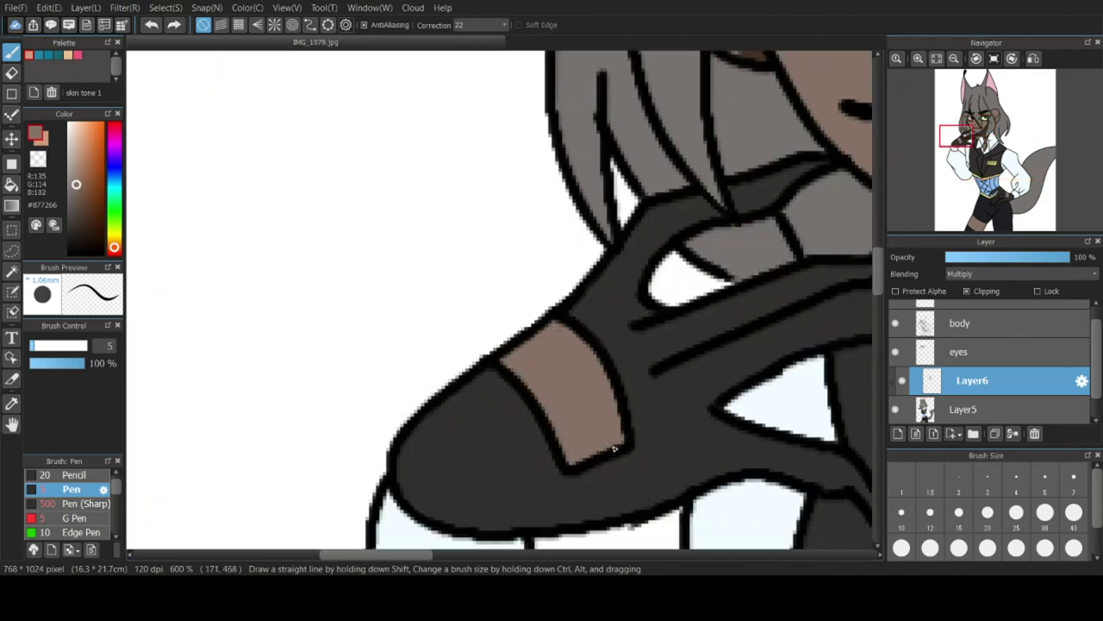
{"action": "left_click_drag", "start_coordinate": [558, 332], "coordinate": [616, 446]}
{"action": "scroll", "coordinate": [548, 319], "scroll_direction": "down", "scroll_amount": 9}
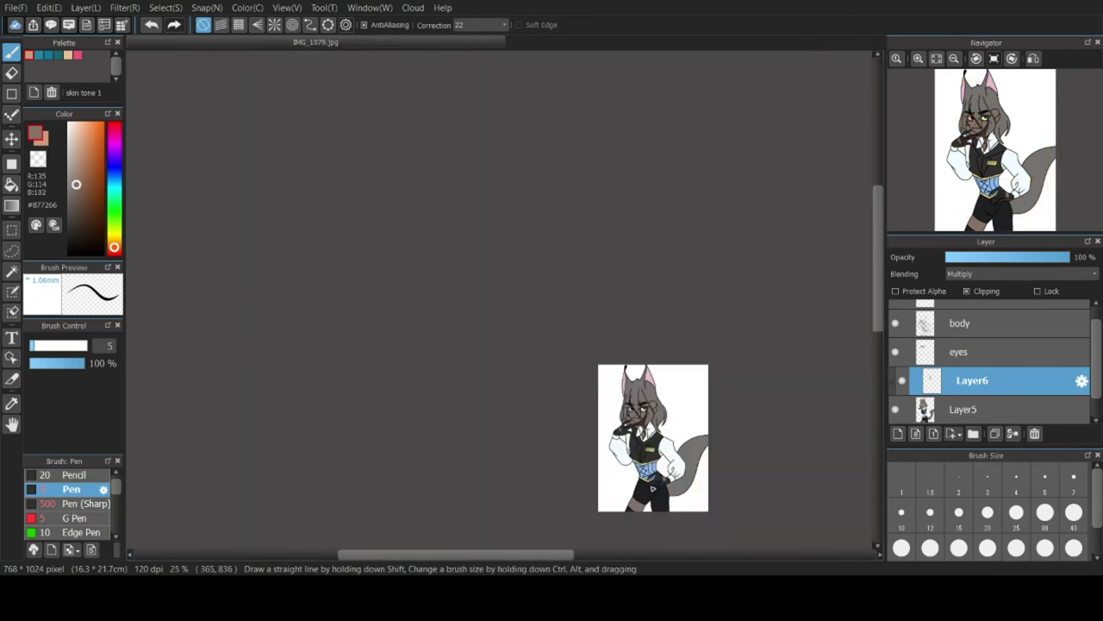
Outline and bucket-fill a shadow on the bare thigh, and shade the skin patch in the glove on the hip.
{"action": "scroll", "coordinate": [636, 505], "scroll_direction": "up", "scroll_amount": 7}
{"action": "left_click_drag", "start_coordinate": [879, 369], "coordinate": [873, 385]}
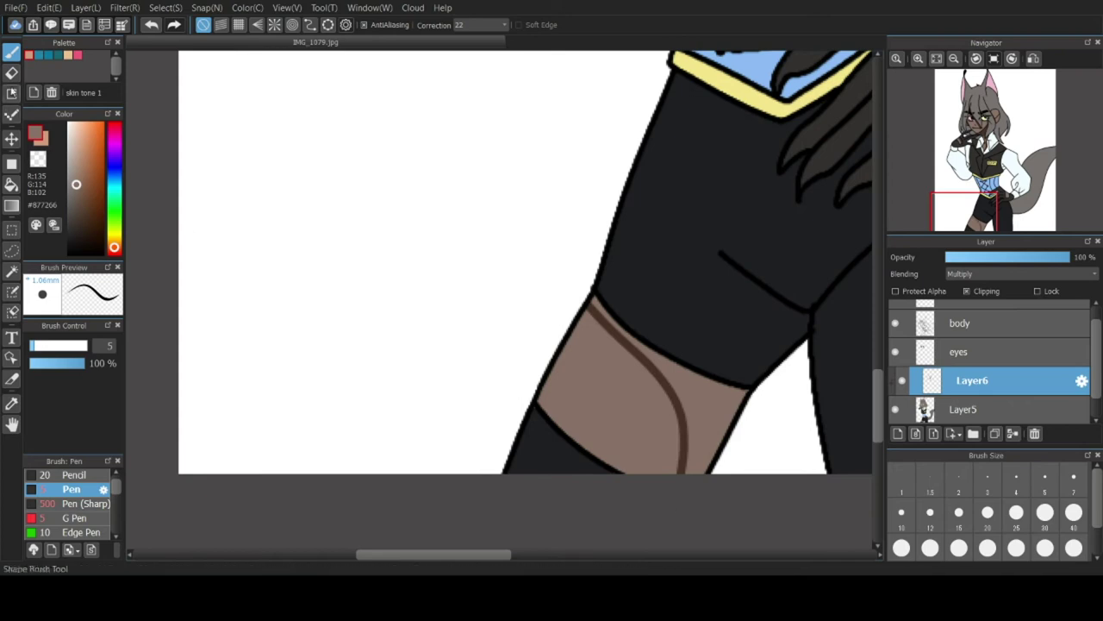
{"action": "left_click", "coordinate": [11, 185]}
{"action": "left_click", "coordinate": [699, 385]}
{"action": "scroll", "coordinate": [730, 381], "scroll_direction": "down", "scroll_amount": 5}
{"action": "scroll", "coordinate": [820, 324], "scroll_direction": "up", "scroll_amount": 4}
{"action": "scroll", "coordinate": [843, 310], "scroll_direction": "up", "scroll_amount": 4}
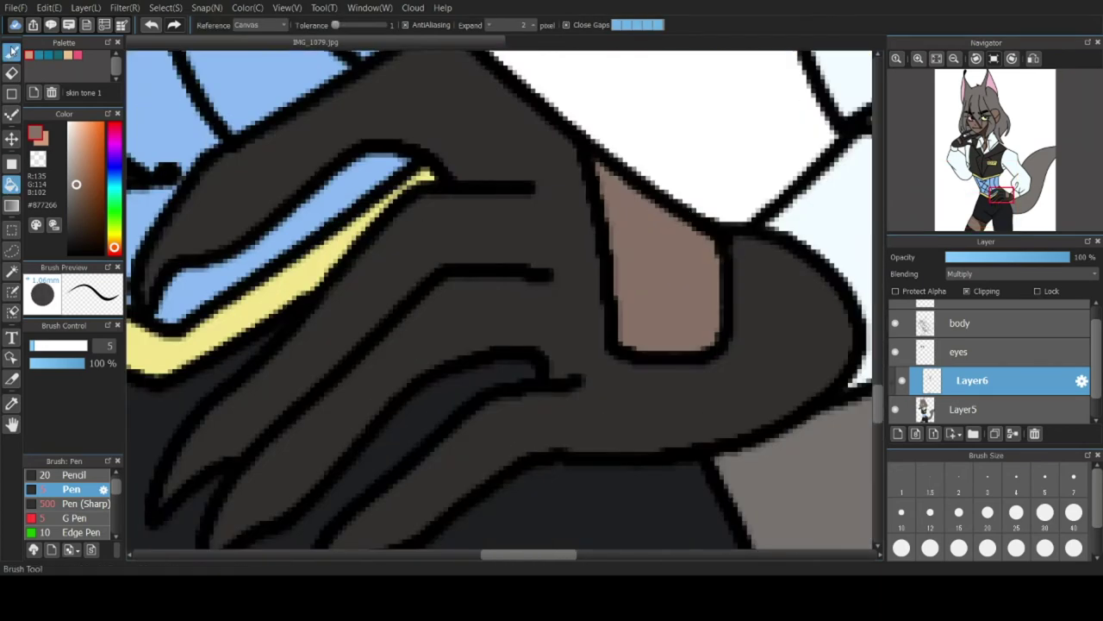
{"action": "key", "text": "b"}
{"action": "scroll", "coordinate": [663, 325], "scroll_direction": "down", "scroll_amount": 8}
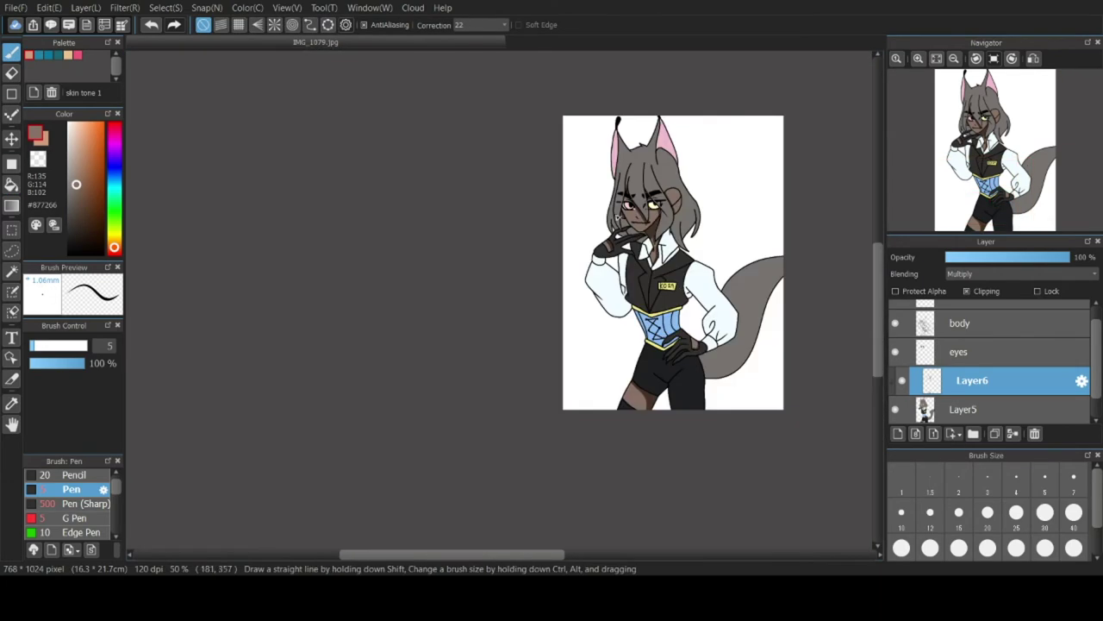
Sample the hair grey (#77726E) and shade the hair strands beside the pink eye down to the raised hand.
{"action": "left_click", "coordinate": [640, 158], "text": "alt"}
{"action": "scroll", "coordinate": [595, 209], "scroll_direction": "up", "scroll_amount": 5}
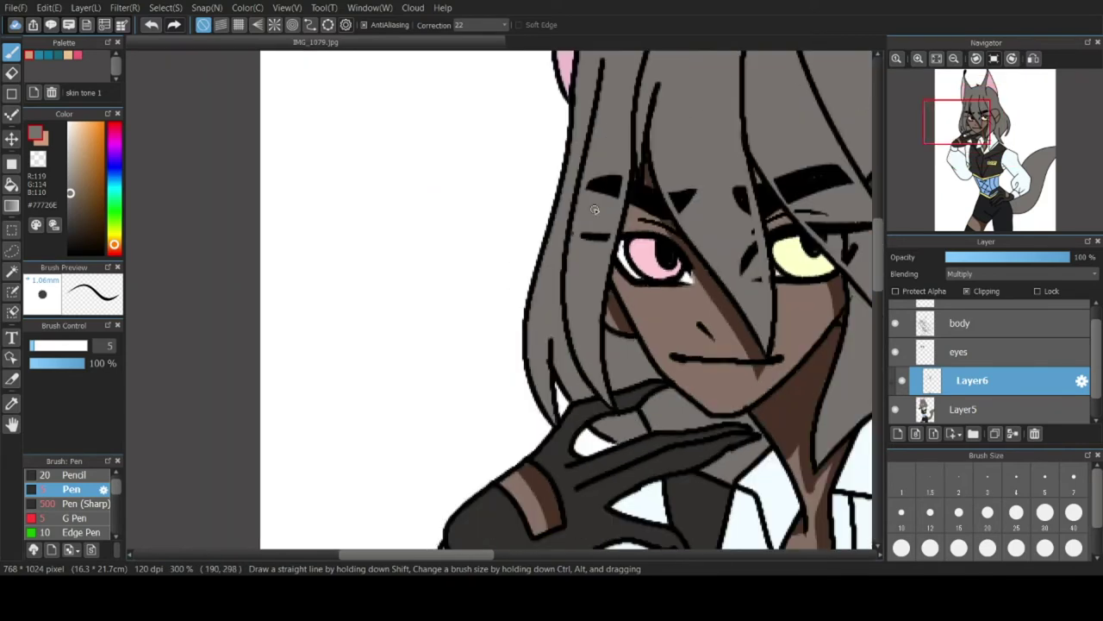
{"action": "mouse_move", "coordinate": [607, 66]}
{"action": "left_mouse_down"}
{"action": "mouse_move", "coordinate": [567, 367]}
{"action": "mouse_move", "coordinate": [581, 398]}
{"action": "left_mouse_up"}
{"action": "scroll", "coordinate": [580, 345], "scroll_direction": "down", "scroll_amount": 2}
{"action": "scroll", "coordinate": [573, 348], "scroll_direction": "up", "scroll_amount": 5}
{"action": "mouse_move", "coordinate": [543, 336]}
{"action": "left_mouse_down"}
{"action": "mouse_move", "coordinate": [591, 453]}
{"action": "mouse_move", "coordinate": [542, 211]}
{"action": "mouse_move", "coordinate": [601, 415]}
{"action": "left_mouse_up"}
{"action": "scroll", "coordinate": [552, 318], "scroll_direction": "down", "scroll_amount": 4}
{"action": "scroll", "coordinate": [540, 259], "scroll_direction": "up", "scroll_amount": 3}
{"action": "left_click_drag", "start_coordinate": [525, 130], "coordinate": [501, 360]}
{"action": "scroll", "coordinate": [500, 341], "scroll_direction": "down", "scroll_amount": 4}
{"action": "scroll", "coordinate": [400, 386], "scroll_direction": "up", "scroll_amount": 4}
Shade the hair visible behind the raised hand's fingers, beside the jaw and under the chin with the same grey.
{"action": "left_click_drag", "start_coordinate": [333, 351], "coordinate": [620, 345]}
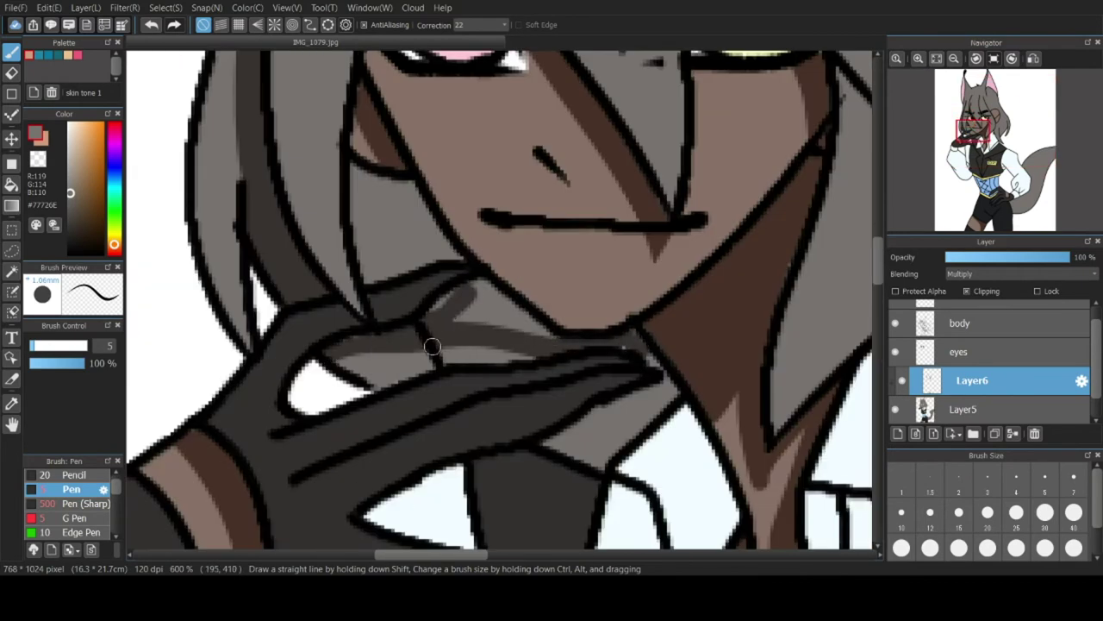
{"action": "mouse_move", "coordinate": [362, 261]}
{"action": "left_mouse_down"}
{"action": "mouse_move", "coordinate": [435, 244]}
{"action": "mouse_move", "coordinate": [456, 258]}
{"action": "left_mouse_up"}
{"action": "key", "text": "ctrl+z"}
{"action": "left_click_drag", "start_coordinate": [366, 282], "coordinate": [397, 180]}
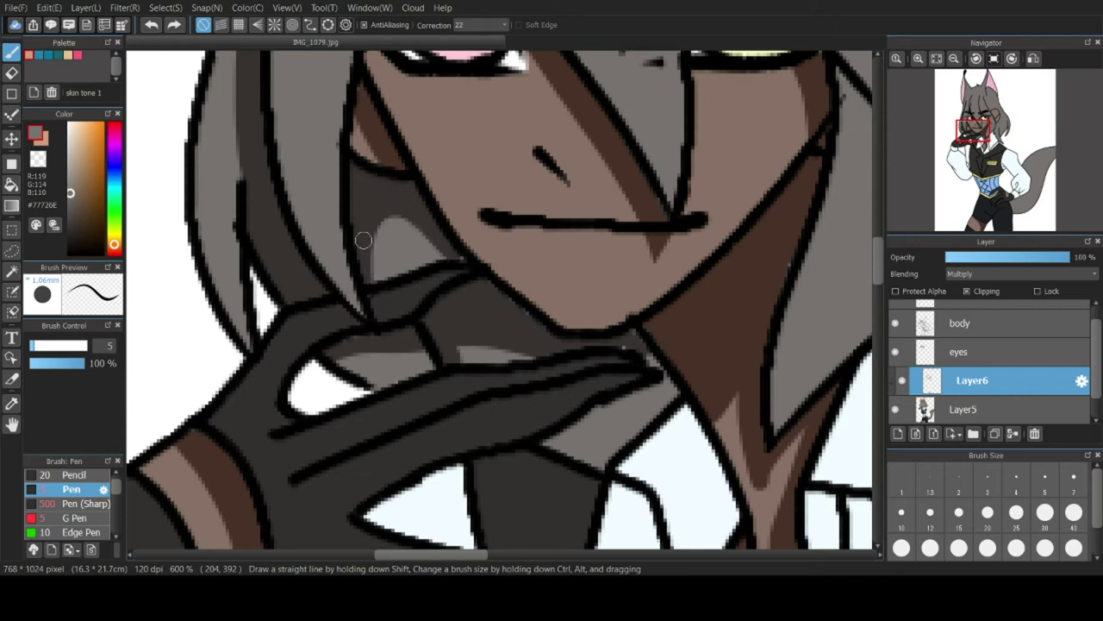
{"action": "scroll", "coordinate": [594, 409], "scroll_direction": "up", "scroll_amount": 3}
{"action": "mouse_move", "coordinate": [620, 218]}
{"action": "left_mouse_down"}
{"action": "mouse_move", "coordinate": [677, 290]}
{"action": "mouse_move", "coordinate": [370, 423]}
{"action": "mouse_move", "coordinate": [420, 457]}
{"action": "left_mouse_up"}
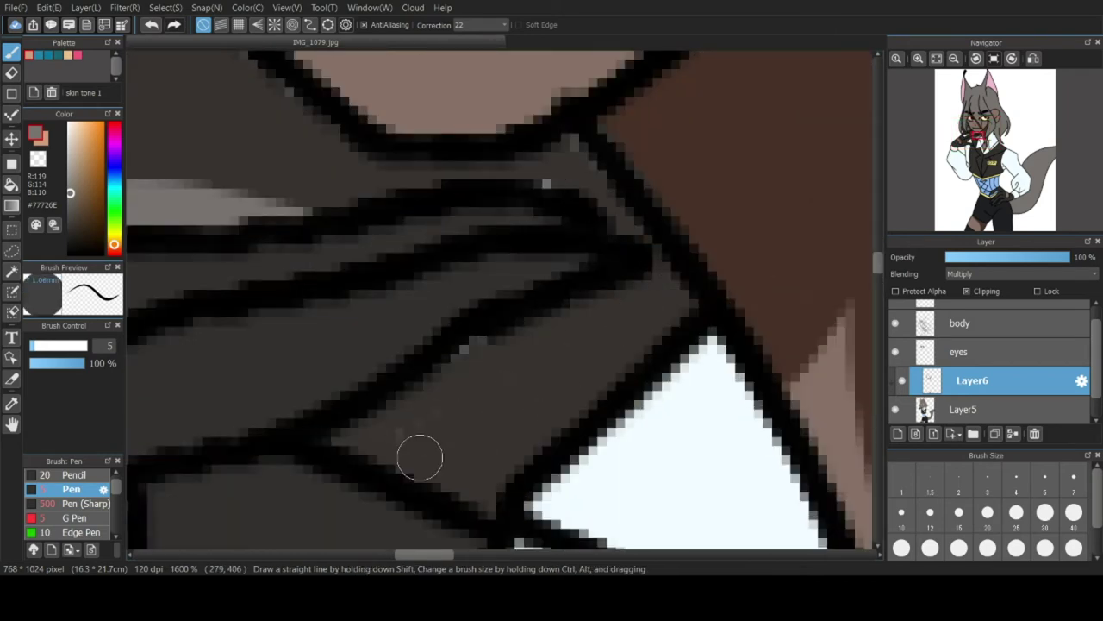
Touch up the hair shadow next to the raised hand's fingers below the chin.
{"action": "scroll", "coordinate": [588, 301], "scroll_direction": "down", "scroll_amount": 8}
{"action": "scroll", "coordinate": [554, 222], "scroll_direction": "up", "scroll_amount": 8}
{"action": "mouse_move", "coordinate": [454, 348]}
{"action": "left_mouse_down"}
{"action": "mouse_move", "coordinate": [559, 380]}
{"action": "mouse_move", "coordinate": [487, 323]}
{"action": "left_mouse_up"}
{"action": "scroll", "coordinate": [487, 323], "scroll_direction": "down", "scroll_amount": 6}
{"action": "scroll", "coordinate": [576, 414], "scroll_direction": "up", "scroll_amount": 5}
Shade the hair behind the front lock below the rounded ear and along the inner strand line beside it.
{"action": "mouse_move", "coordinate": [593, 196]}
{"action": "left_mouse_down"}
{"action": "mouse_move", "coordinate": [552, 357]}
{"action": "mouse_move", "coordinate": [570, 285]}
{"action": "left_mouse_up"}
{"action": "scroll", "coordinate": [604, 259], "scroll_direction": "down", "scroll_amount": 5}
{"action": "scroll", "coordinate": [599, 258], "scroll_direction": "up", "scroll_amount": 5}
{"action": "left_click_drag", "start_coordinate": [511, 225], "coordinate": [536, 473]}
{"action": "scroll", "coordinate": [531, 465], "scroll_direction": "down", "scroll_amount": 5}
{"action": "scroll", "coordinate": [581, 358], "scroll_direction": "up", "scroll_amount": 5}
Undo the stroke on the outer hair strand and shade the inner side of that strand line instead.
{"action": "left_click_drag", "start_coordinate": [576, 357], "coordinate": [591, 528]}
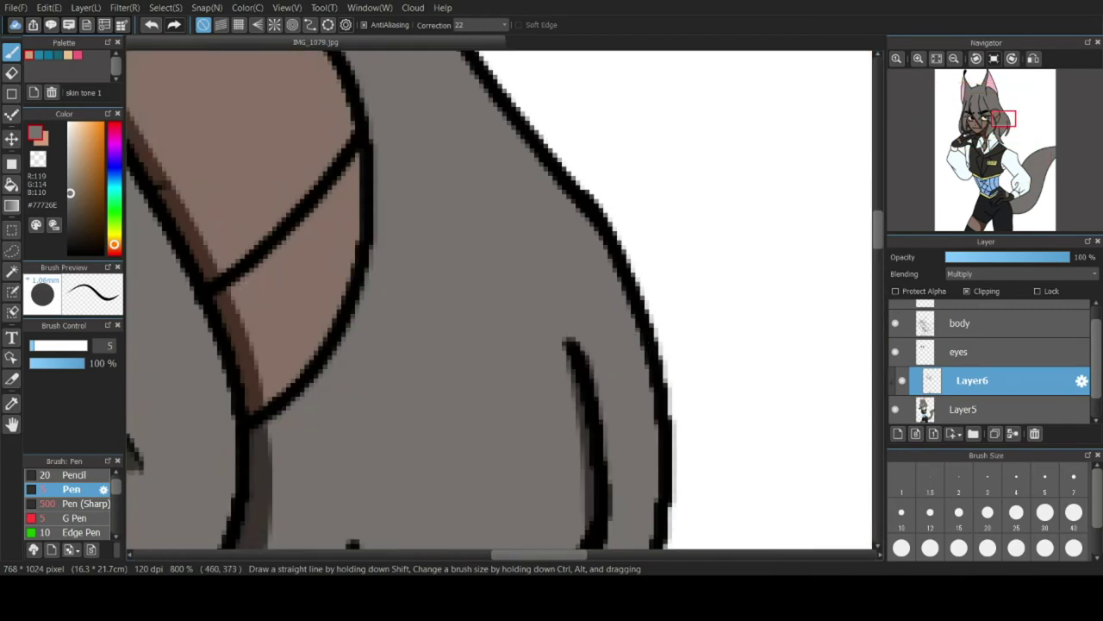
{"action": "key", "text": "ctrl+z"}
{"action": "scroll", "coordinate": [518, 491], "scroll_direction": "down", "scroll_amount": 5}
{"action": "left_click_drag", "start_coordinate": [878, 235], "coordinate": [878, 265]}
{"action": "scroll", "coordinate": [532, 299], "scroll_direction": "up", "scroll_amount": 3}
{"action": "mouse_move", "coordinate": [519, 272]}
{"action": "left_mouse_down"}
{"action": "mouse_move", "coordinate": [532, 331]}
{"action": "mouse_move", "coordinate": [525, 451]}
{"action": "left_mouse_up"}
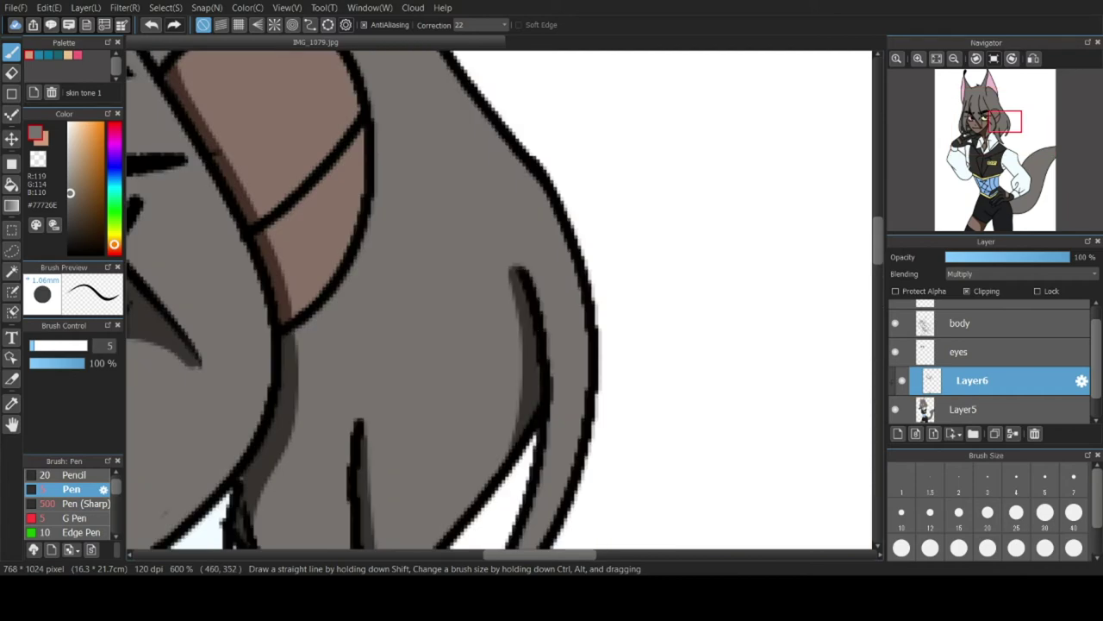
{"action": "scroll", "coordinate": [517, 431], "scroll_direction": "down", "scroll_amount": 5}
{"action": "scroll", "coordinate": [199, 181], "scroll_direction": "up", "scroll_amount": 5}
{"action": "left_click_drag", "start_coordinate": [425, 163], "coordinate": [455, 181]}
{"action": "scroll", "coordinate": [389, 88], "scroll_direction": "down", "scroll_amount": 5}
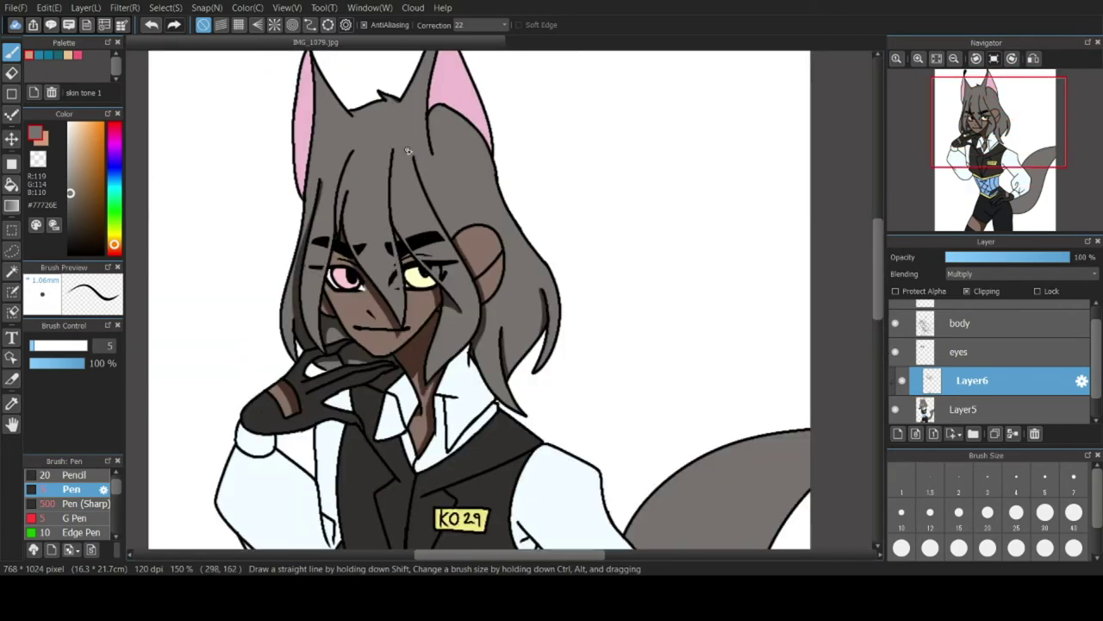
Outline a shadow on the tail beneath the bent sleeve, running from the elbow to the hip.
{"action": "scroll", "coordinate": [460, 238], "scroll_direction": "up", "scroll_amount": 2}
{"action": "scroll", "coordinate": [554, 399], "scroll_direction": "down", "scroll_amount": 5}
{"action": "scroll", "coordinate": [603, 500], "scroll_direction": "up", "scroll_amount": 5}
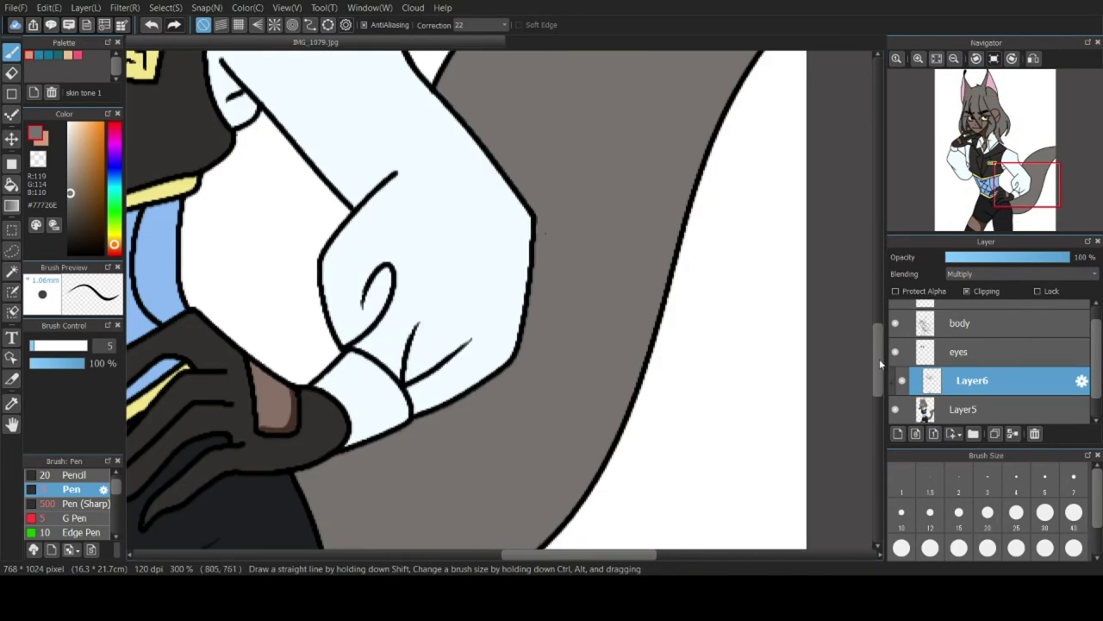
{"action": "mouse_move", "coordinate": [303, 401]}
{"action": "left_mouse_down"}
{"action": "mouse_move", "coordinate": [509, 245]}
{"action": "mouse_move", "coordinate": [472, 293]}
{"action": "mouse_move", "coordinate": [315, 386]}
{"action": "left_mouse_up"}
{"action": "key", "text": "ctrl+z"}
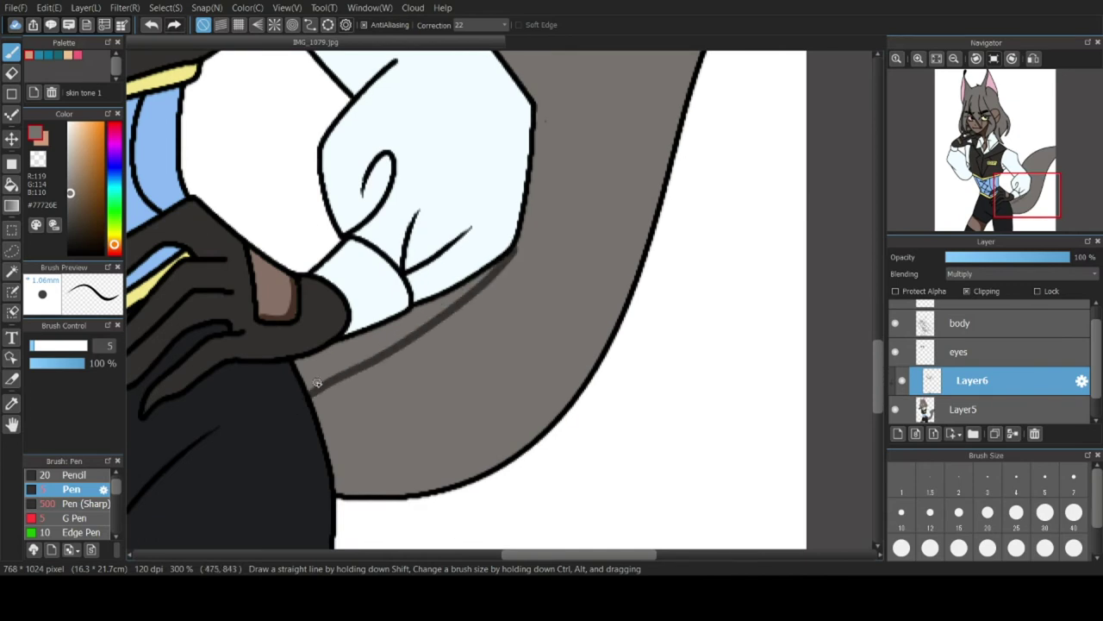
Fill in the outlined tail shadow up to the glove, cuff and sleeve edges.
{"action": "scroll", "coordinate": [320, 385], "scroll_direction": "up", "scroll_amount": 5}
{"action": "left_click_drag", "start_coordinate": [222, 272], "coordinate": [276, 396]}
{"action": "mouse_move", "coordinate": [235, 292]}
{"action": "left_mouse_down"}
{"action": "mouse_move", "coordinate": [733, 95]}
{"action": "mouse_move", "coordinate": [278, 371]}
{"action": "mouse_move", "coordinate": [417, 276]}
{"action": "left_mouse_up"}
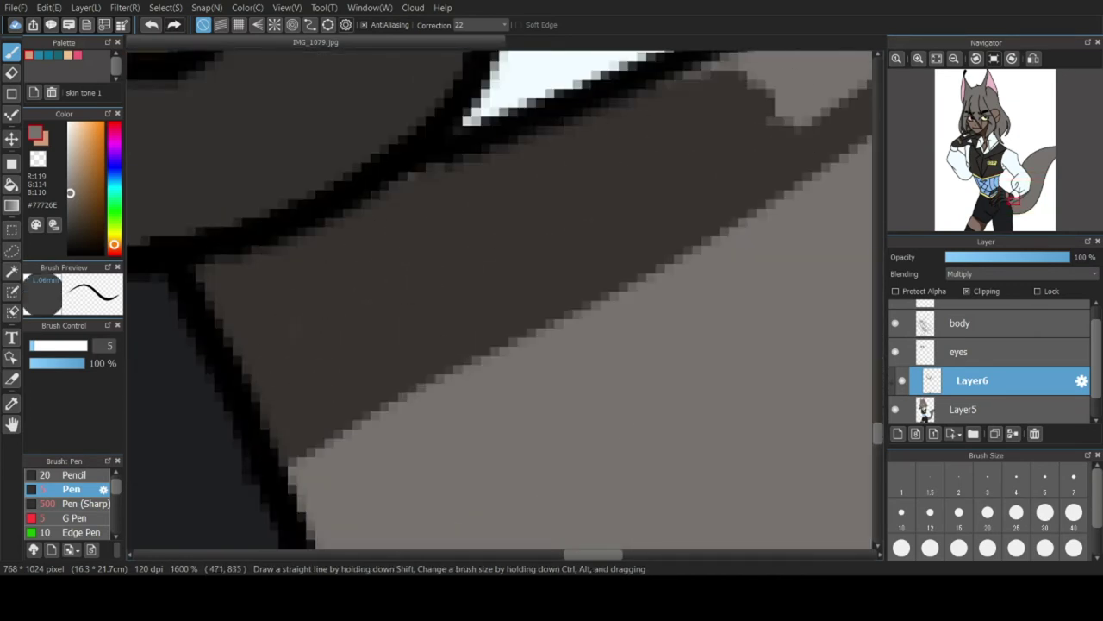
{"action": "scroll", "coordinate": [417, 276], "scroll_direction": "down", "scroll_amount": 5}
{"action": "scroll", "coordinate": [454, 269], "scroll_direction": "up", "scroll_amount": 4}
{"action": "mouse_move", "coordinate": [574, 142]}
{"action": "left_mouse_down"}
{"action": "mouse_move", "coordinate": [248, 373]}
{"action": "mouse_move", "coordinate": [159, 379]}
{"action": "left_mouse_up"}
{"action": "scroll", "coordinate": [159, 379], "scroll_direction": "down", "scroll_amount": 4}
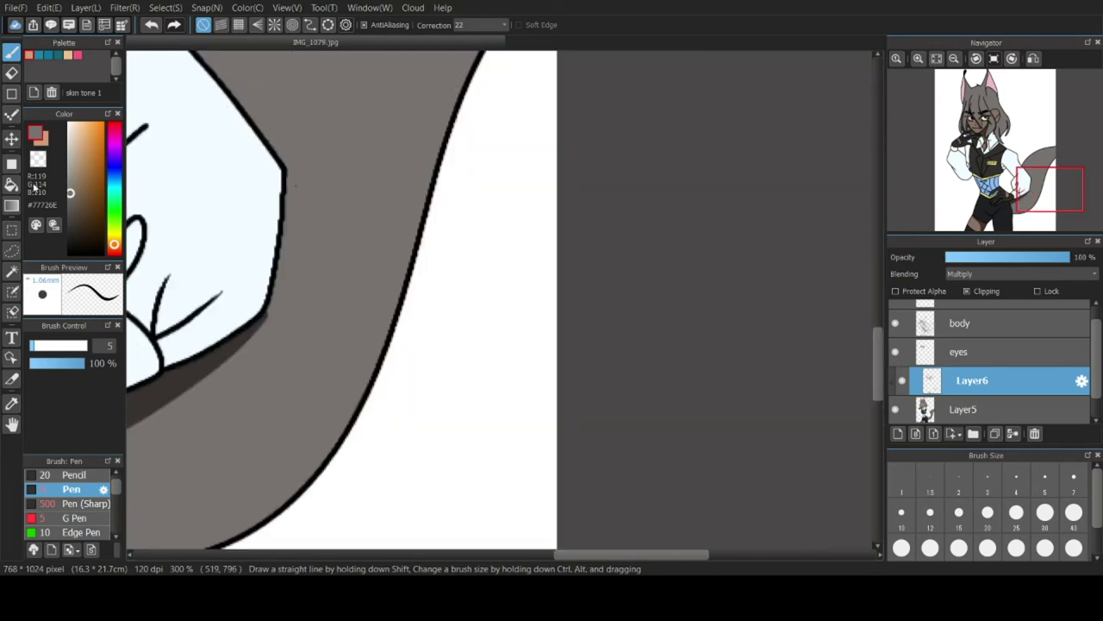
Clean up the edge of the tail shadow with the eraser at size 4.
{"action": "key", "text": "e"}
{"action": "scroll", "coordinate": [246, 297], "scroll_direction": "up", "scroll_amount": 2}
{"action": "left_click_drag", "start_coordinate": [288, 338], "coordinate": [247, 400]}
{"action": "scroll", "coordinate": [212, 433], "scroll_direction": "down", "scroll_amount": 4}
{"action": "scroll", "coordinate": [145, 485], "scroll_direction": "up", "scroll_amount": 7}
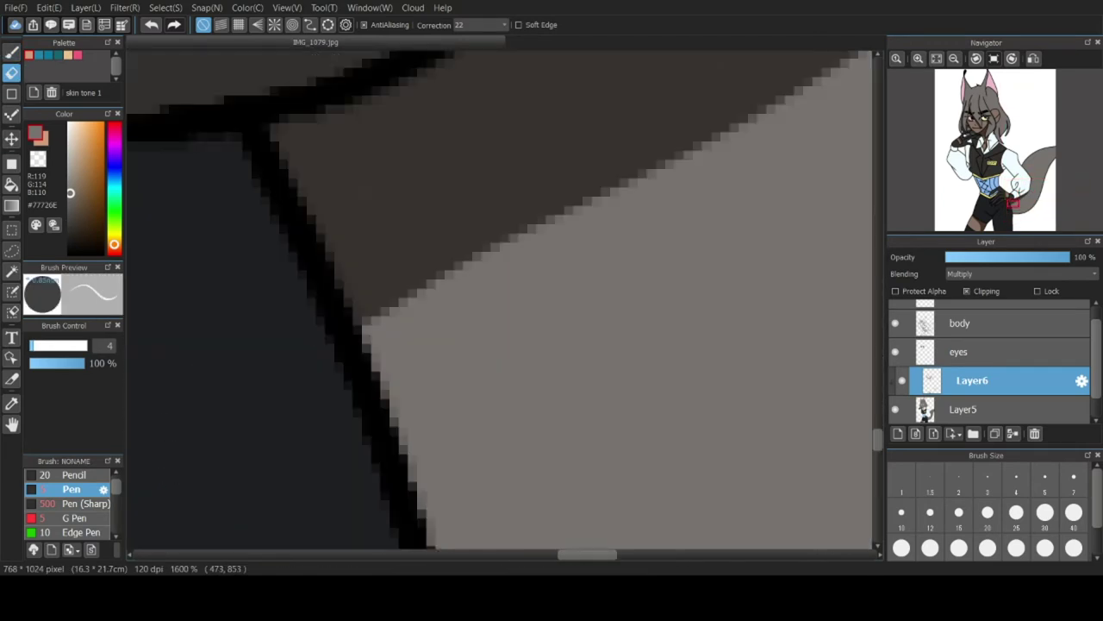
{"action": "scroll", "coordinate": [387, 431], "scroll_direction": "down", "scroll_amount": 9}
{"action": "scroll", "coordinate": [417, 474], "scroll_direction": "up", "scroll_amount": 2}
{"action": "scroll", "coordinate": [442, 189], "scroll_direction": "up", "scroll_amount": 3}
{"action": "scroll", "coordinate": [431, 172], "scroll_direction": "down", "scroll_amount": 3}
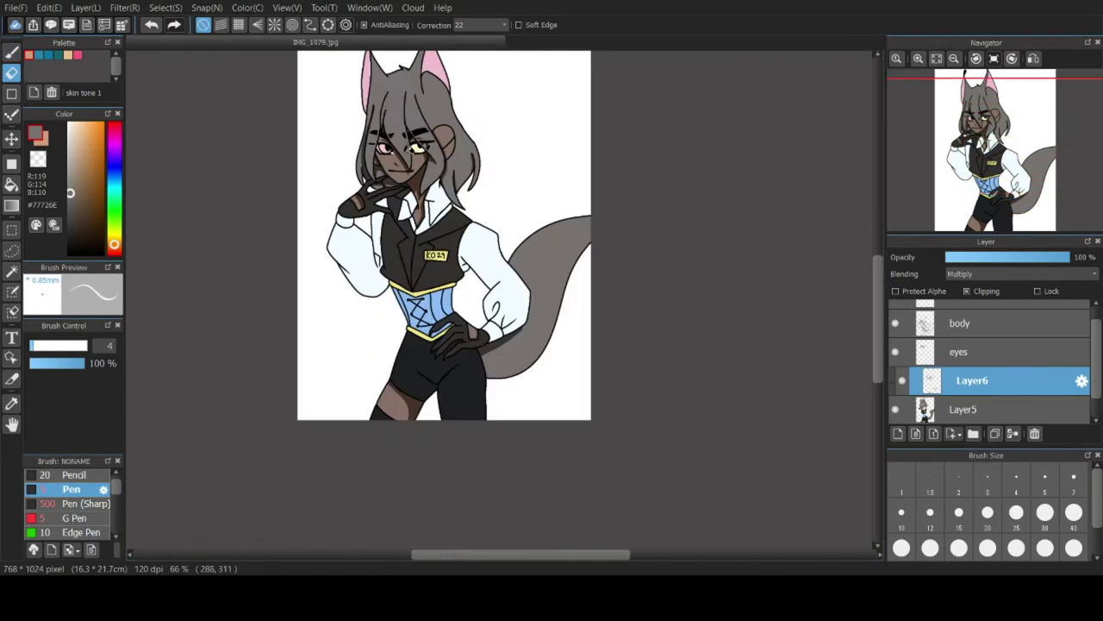
Add a clipped Normal layer directly above Layer5 and airbrush light grey (#C1B9B3) at size 100 over the face and front hair.
{"action": "scroll", "coordinate": [403, 148], "scroll_direction": "up", "scroll_amount": 5}
{"action": "left_click", "coordinate": [964, 409]}
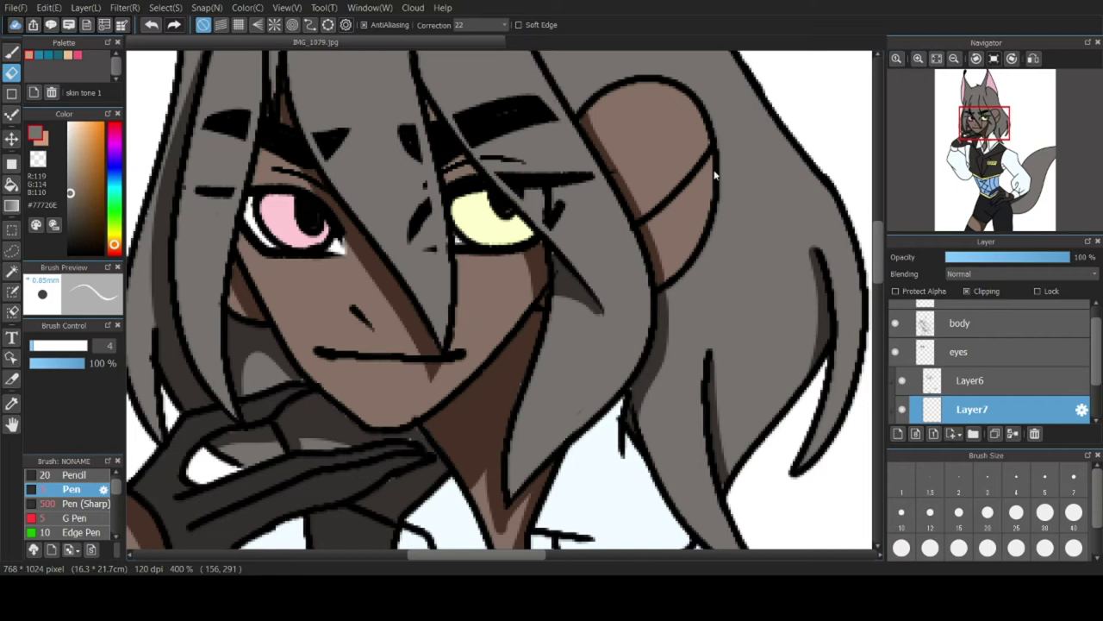
{"action": "scroll", "coordinate": [64, 500], "scroll_direction": "down", "scroll_amount": 3}
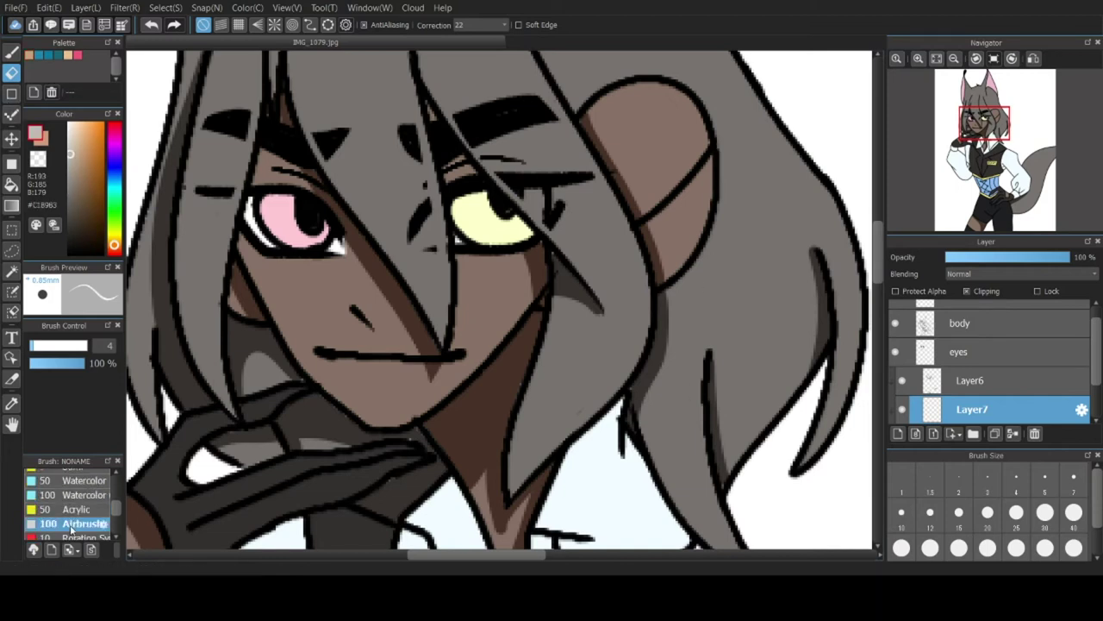
{"action": "left_click", "coordinate": [11, 52]}
{"action": "key", "text": "ctrl+z"}
{"action": "mouse_move", "coordinate": [431, 191]}
{"action": "left_mouse_down"}
{"action": "mouse_move", "coordinate": [388, 241]}
{"action": "mouse_move", "coordinate": [474, 250]}
{"action": "mouse_move", "coordinate": [304, 275]}
{"action": "mouse_move", "coordinate": [312, 345]}
{"action": "left_mouse_up"}
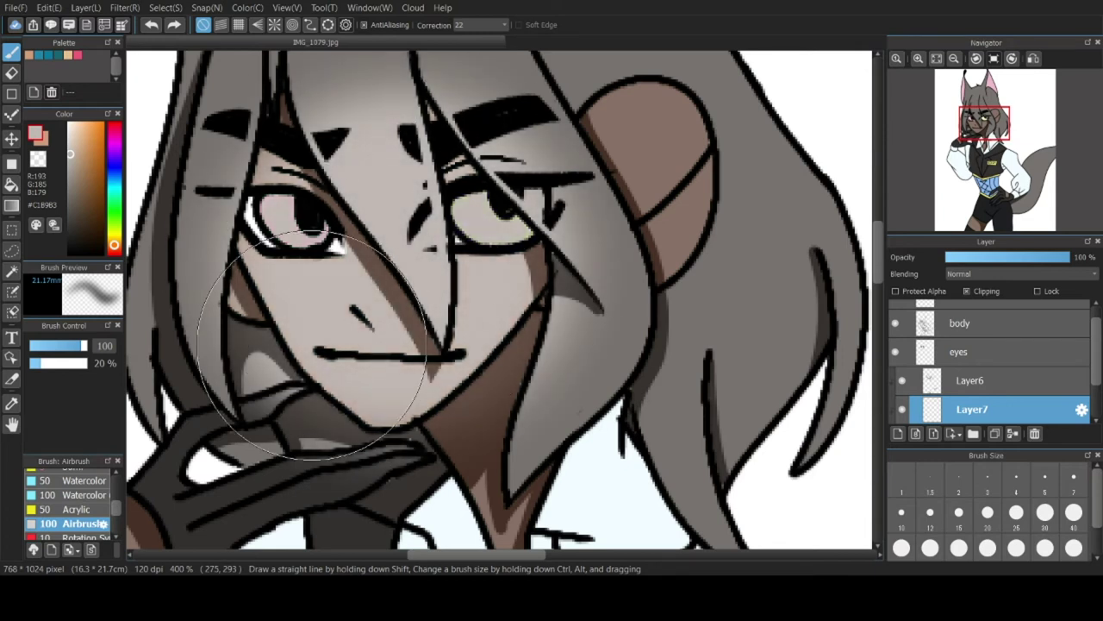
Erase the airbrushed grey from the side of the face and the shadowed hair behind the jaw, using eraser size 4.
{"action": "scroll", "coordinate": [364, 212], "scroll_direction": "down", "scroll_amount": 1}
{"action": "scroll", "coordinate": [355, 212], "scroll_direction": "up", "scroll_amount": 2}
{"action": "left_click", "coordinate": [12, 73]}
{"action": "left_click_drag", "start_coordinate": [233, 129], "coordinate": [190, 306]}
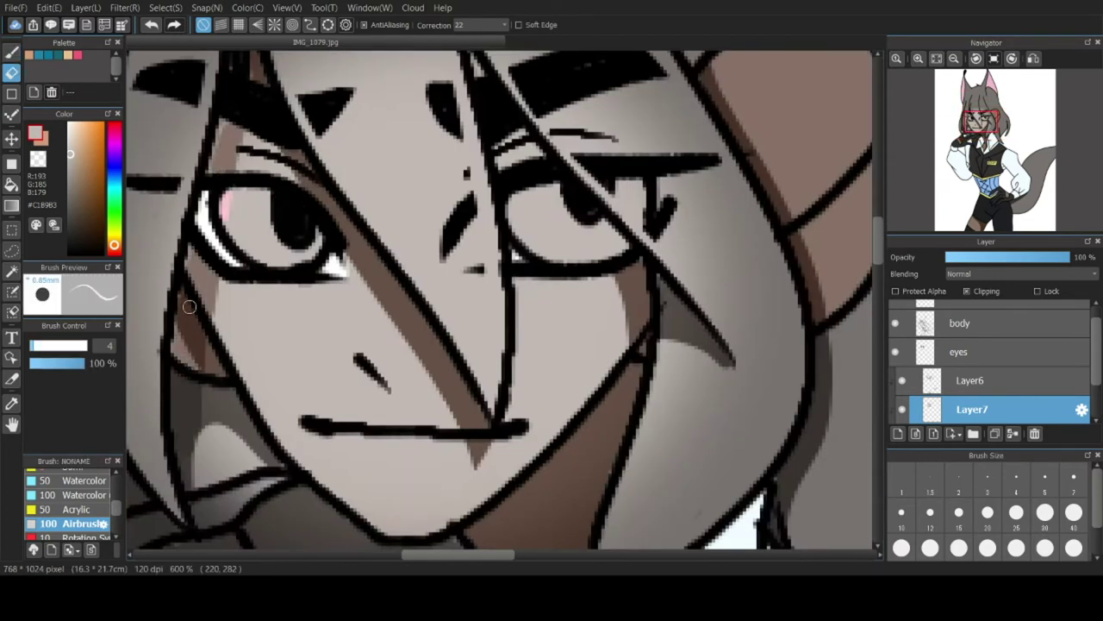
{"action": "left_click_drag", "start_coordinate": [231, 522], "coordinate": [207, 350]}
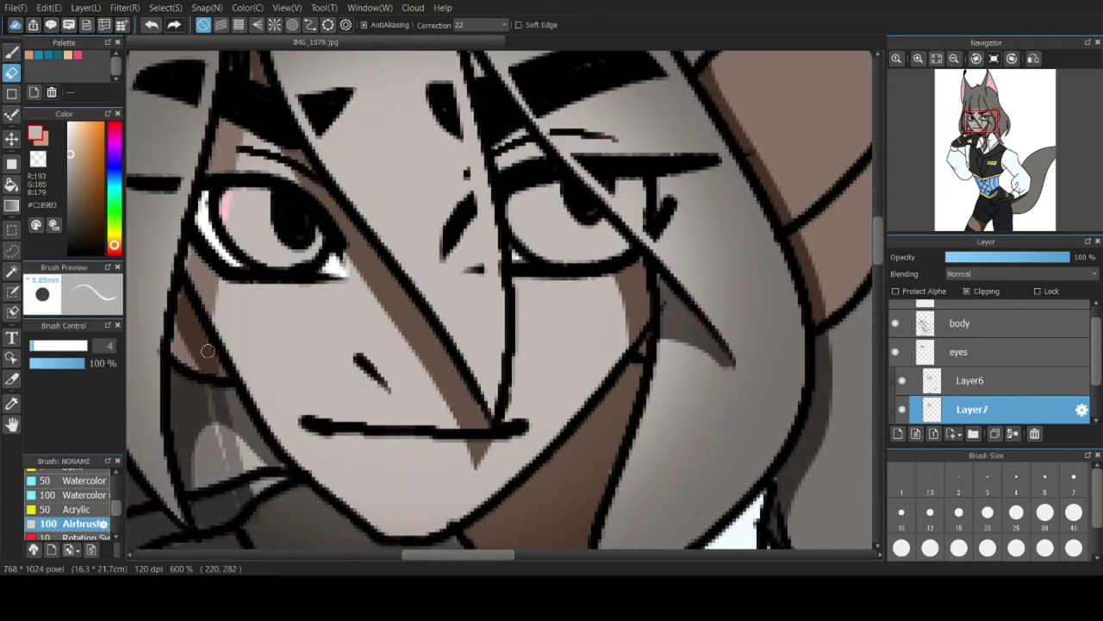
Set the eraser size to 7 and erase the light grey from both eyes, the cheeks and the upper neck.
{"action": "left_click", "coordinate": [1075, 480]}
{"action": "left_click_drag", "start_coordinate": [264, 465], "coordinate": [212, 228]}
{"action": "left_click_drag", "start_coordinate": [249, 149], "coordinate": [448, 431]}
{"action": "left_click_drag", "start_coordinate": [259, 121], "coordinate": [456, 398]}
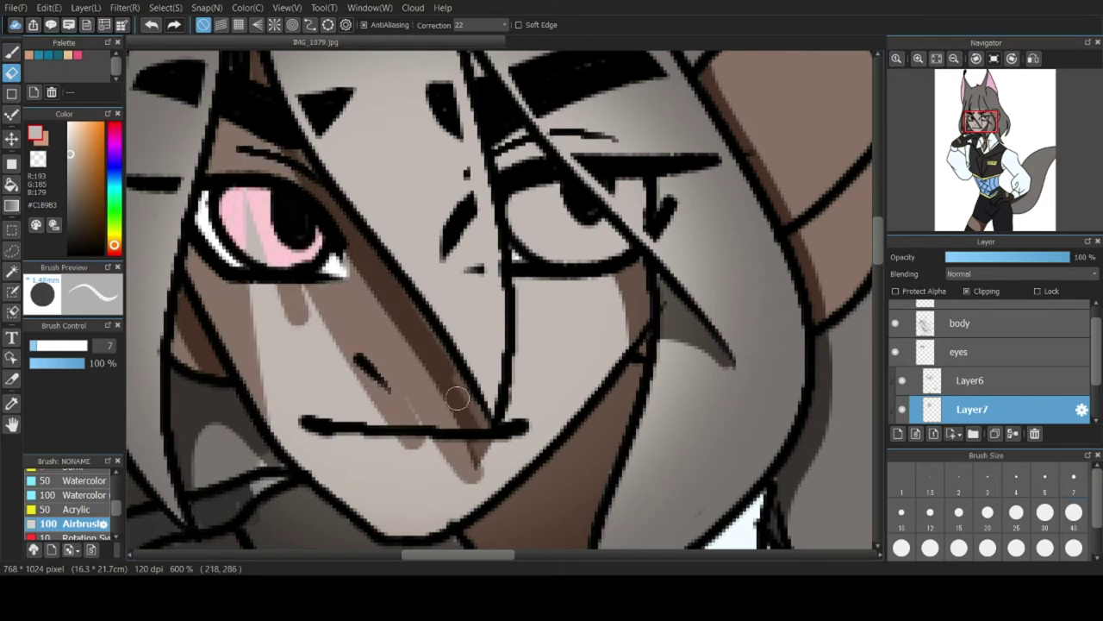
{"action": "mouse_move", "coordinate": [504, 447]}
{"action": "left_mouse_down"}
{"action": "mouse_move", "coordinate": [484, 86]}
{"action": "mouse_move", "coordinate": [622, 351]}
{"action": "mouse_move", "coordinate": [641, 305]}
{"action": "left_mouse_up"}
{"action": "mouse_move", "coordinate": [565, 479]}
{"action": "left_mouse_down"}
{"action": "mouse_move", "coordinate": [522, 201]}
{"action": "mouse_move", "coordinate": [601, 393]}
{"action": "left_mouse_up"}
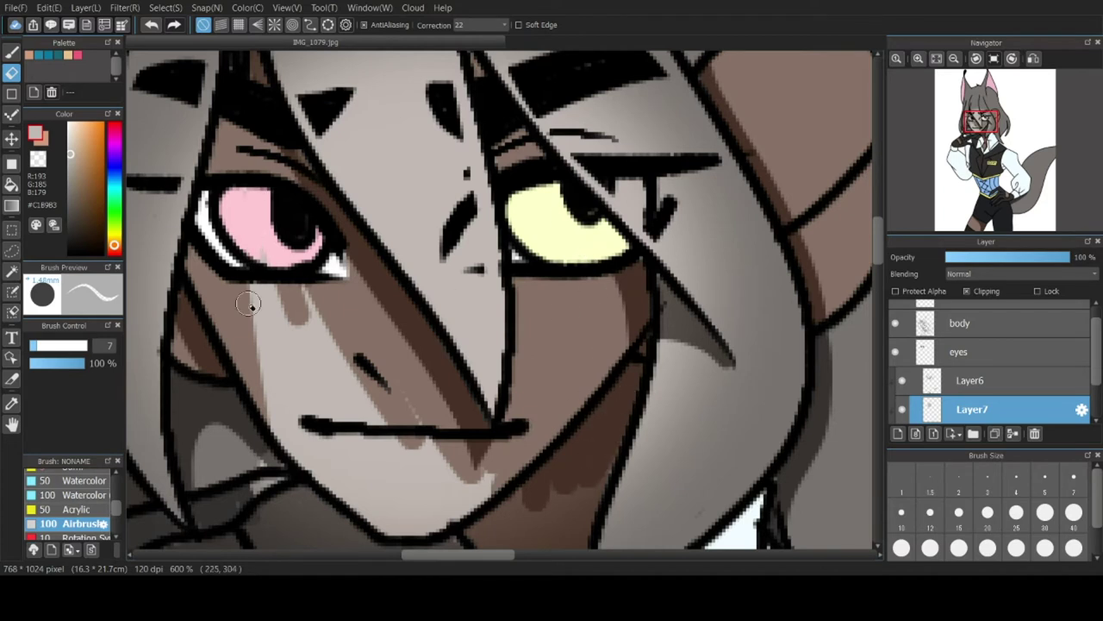
Erase the remaining light grey from the lower face, chin and shadowed neck.
{"action": "scroll", "coordinate": [293, 441], "scroll_direction": "down", "scroll_amount": 2}
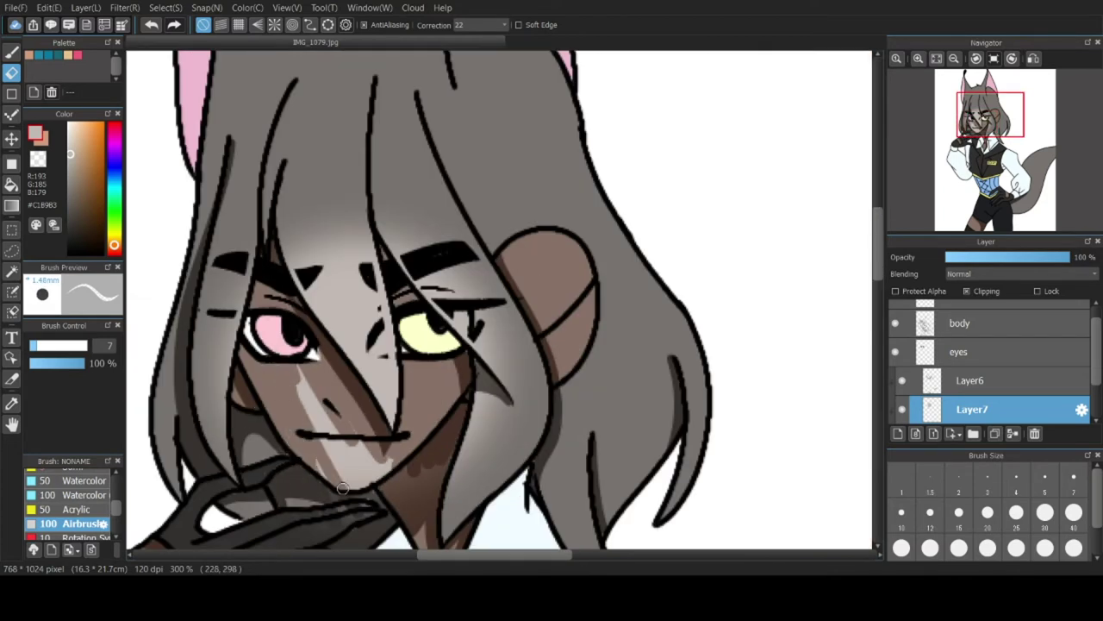
{"action": "scroll", "coordinate": [364, 448], "scroll_direction": "up", "scroll_amount": 2}
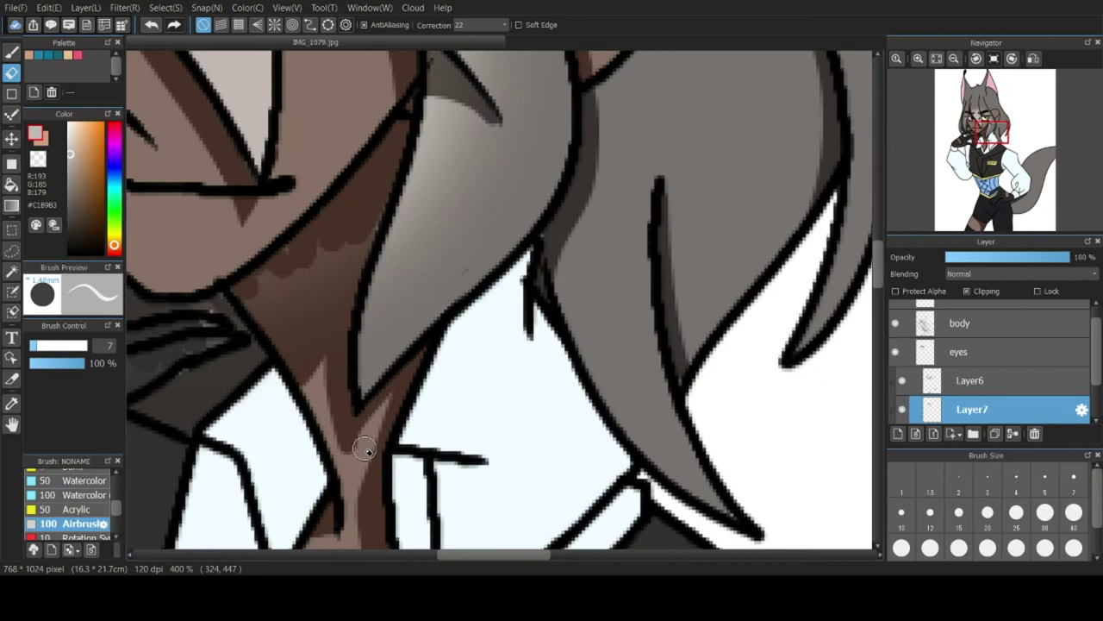
{"action": "left_click_drag", "start_coordinate": [304, 293], "coordinate": [282, 320]}
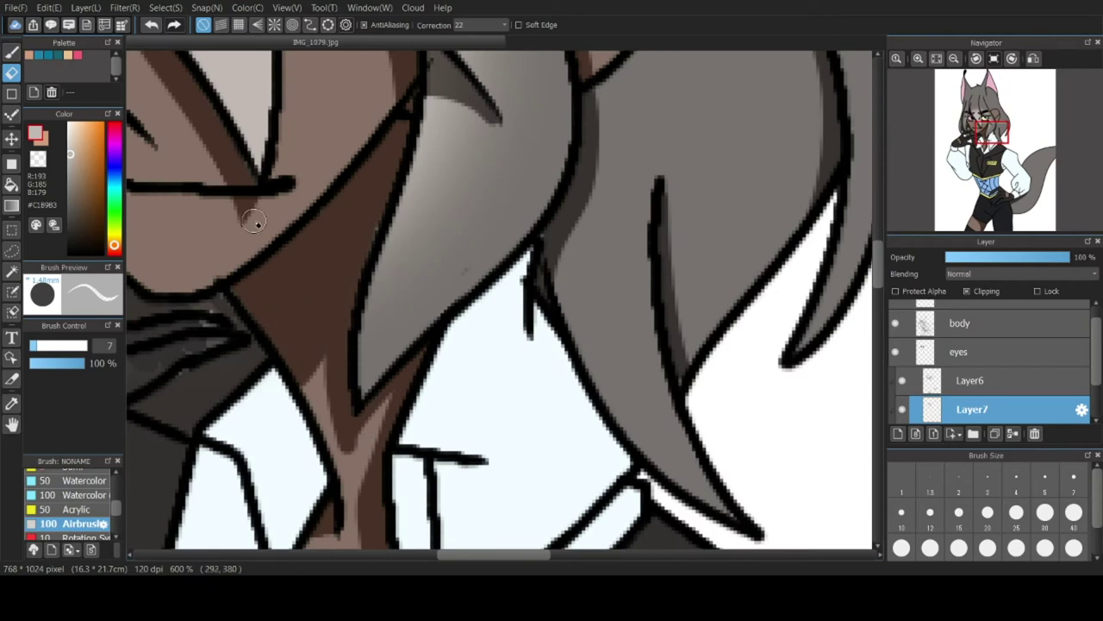
Erase the leftover light grey from the gloved fingers and check the edges around the yellow eye.
{"action": "scroll", "coordinate": [253, 222], "scroll_direction": "down", "scroll_amount": 1}
{"action": "scroll", "coordinate": [214, 311], "scroll_direction": "down", "scroll_amount": 4}
{"action": "scroll", "coordinate": [214, 294], "scroll_direction": "up", "scroll_amount": 5}
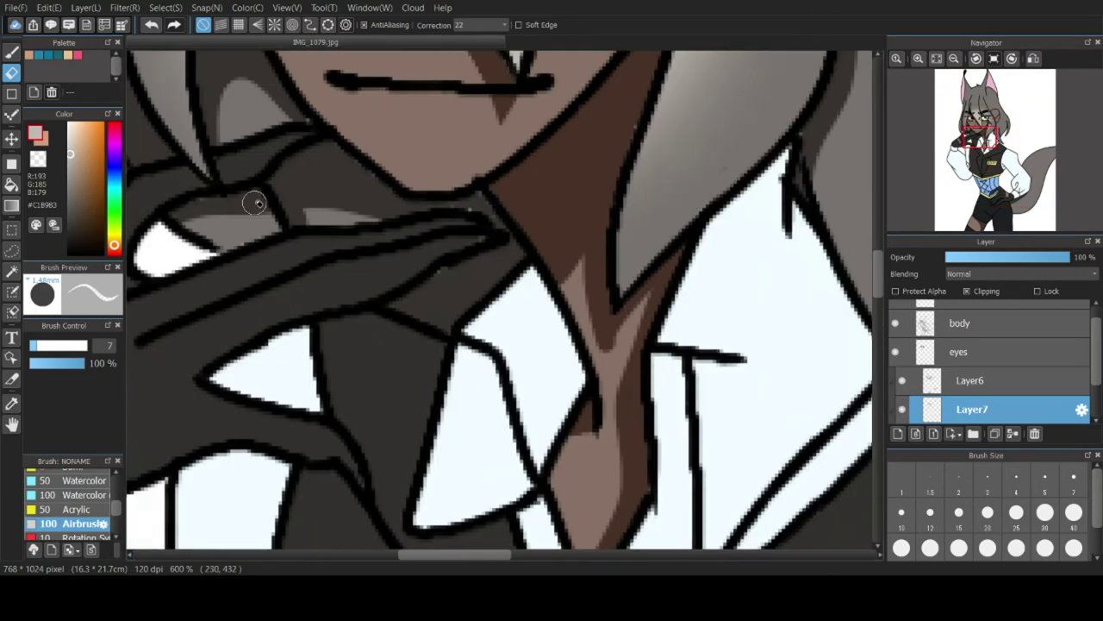
{"action": "scroll", "coordinate": [254, 202], "scroll_direction": "down", "scroll_amount": 2}
{"action": "scroll", "coordinate": [552, 78], "scroll_direction": "up", "scroll_amount": 2}
{"action": "scroll", "coordinate": [618, 76], "scroll_direction": "down", "scroll_amount": 3}
{"action": "scroll", "coordinate": [638, 112], "scroll_direction": "up", "scroll_amount": 4}
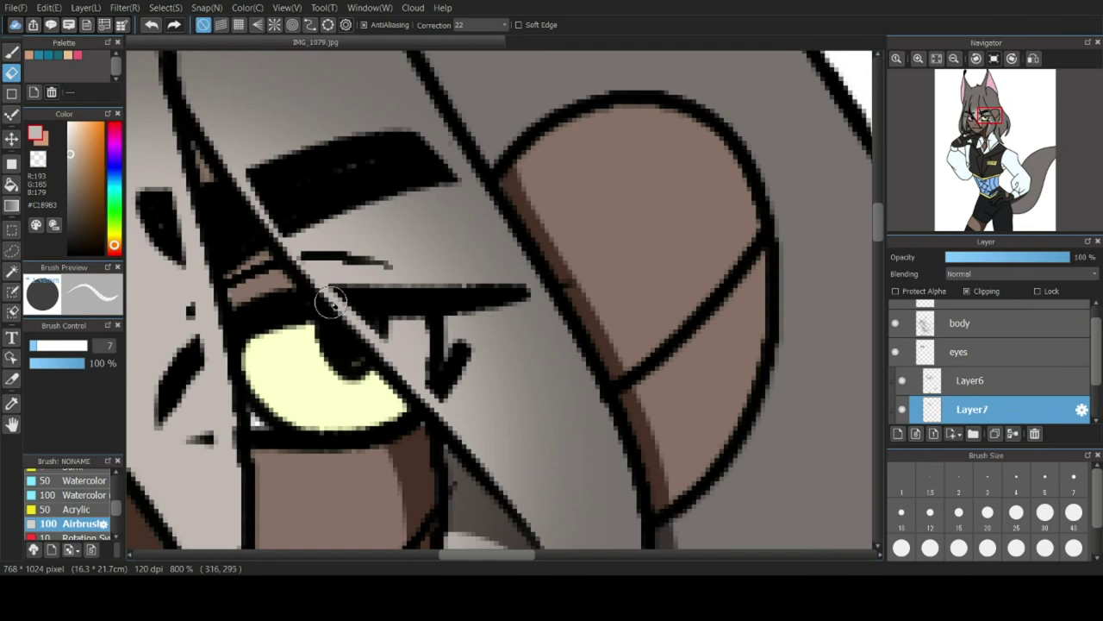
{"action": "scroll", "coordinate": [331, 302], "scroll_direction": "down", "scroll_amount": 4}
Add a clipped Multiply layer above Layer6, merge Layer7 into Layer5, and activate the new layer for airbrushing.
{"action": "key", "text": "ctrl+shift+n"}
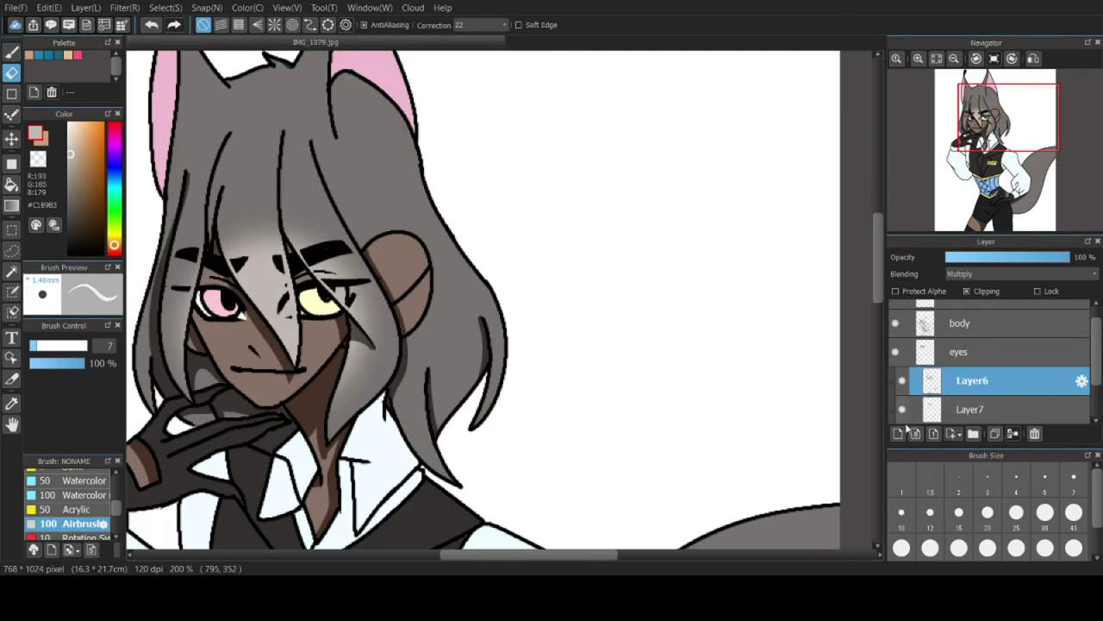
{"action": "scroll", "coordinate": [996, 340], "scroll_direction": "down", "scroll_amount": 3}
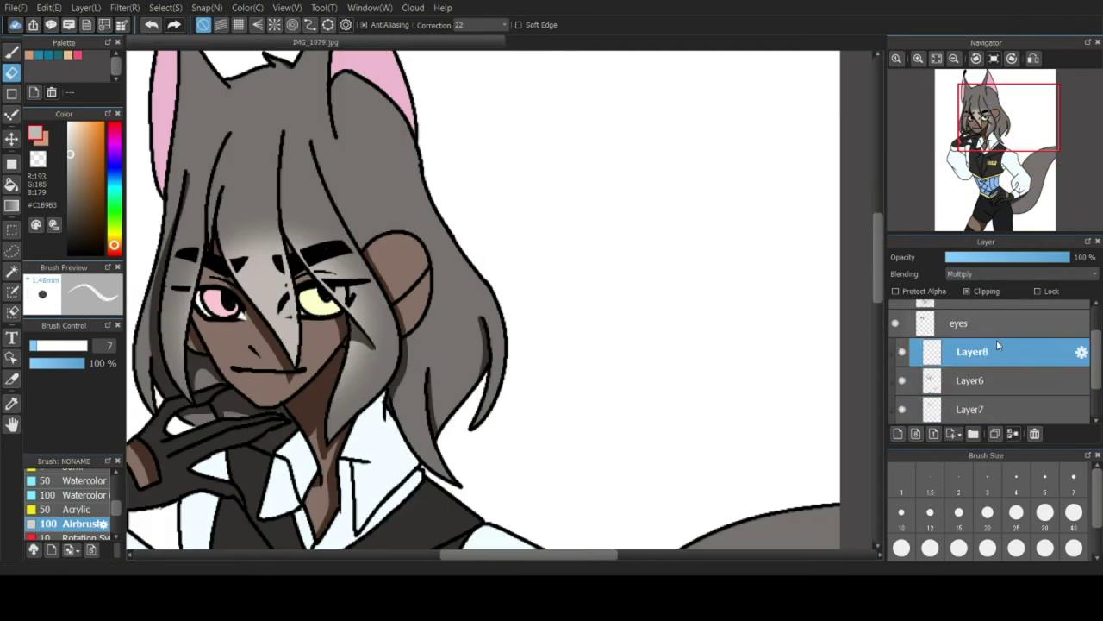
{"action": "left_click", "coordinate": [998, 395]}
{"action": "left_click", "coordinate": [1014, 434]}
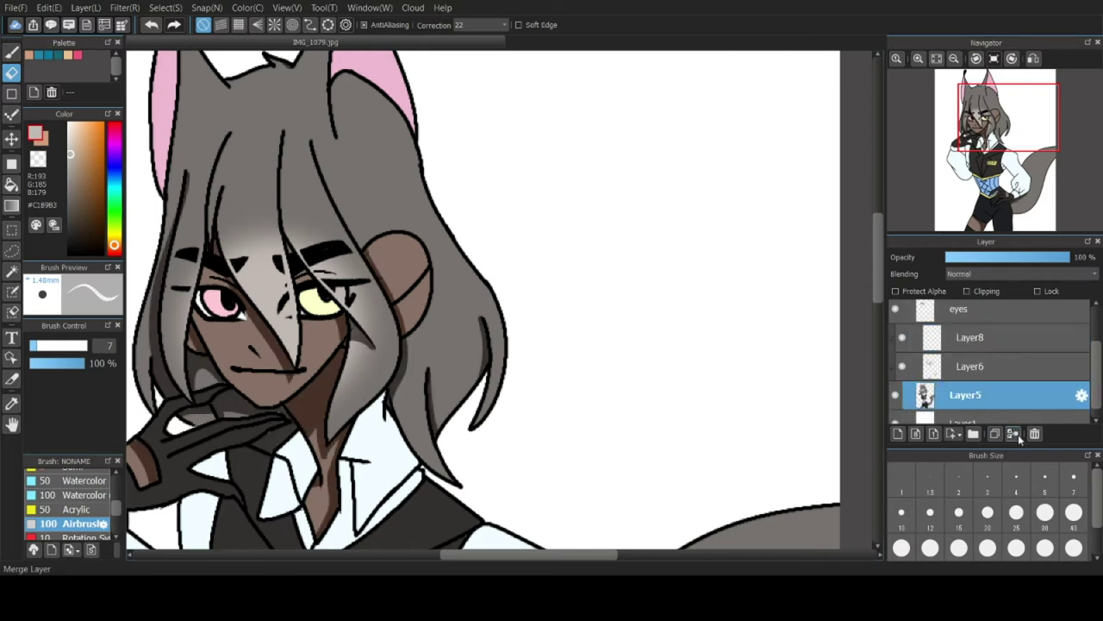
{"action": "left_click", "coordinate": [991, 338]}
{"action": "left_click", "coordinate": [11, 54]}
{"action": "scroll", "coordinate": [299, 155], "scroll_direction": "down", "scroll_amount": 4}
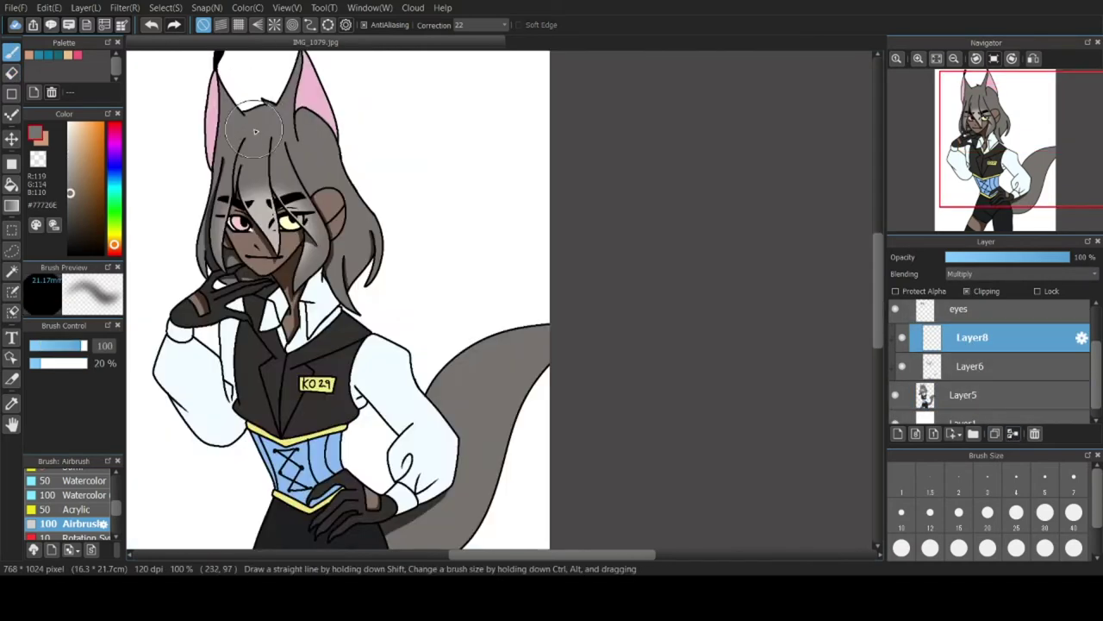
{"action": "scroll", "coordinate": [299, 155], "scroll_direction": "up", "scroll_amount": 3}
{"action": "scroll", "coordinate": [300, 155], "scroll_direction": "down", "scroll_amount": 3}
{"action": "scroll", "coordinate": [289, 84], "scroll_direction": "up", "scroll_amount": 3}
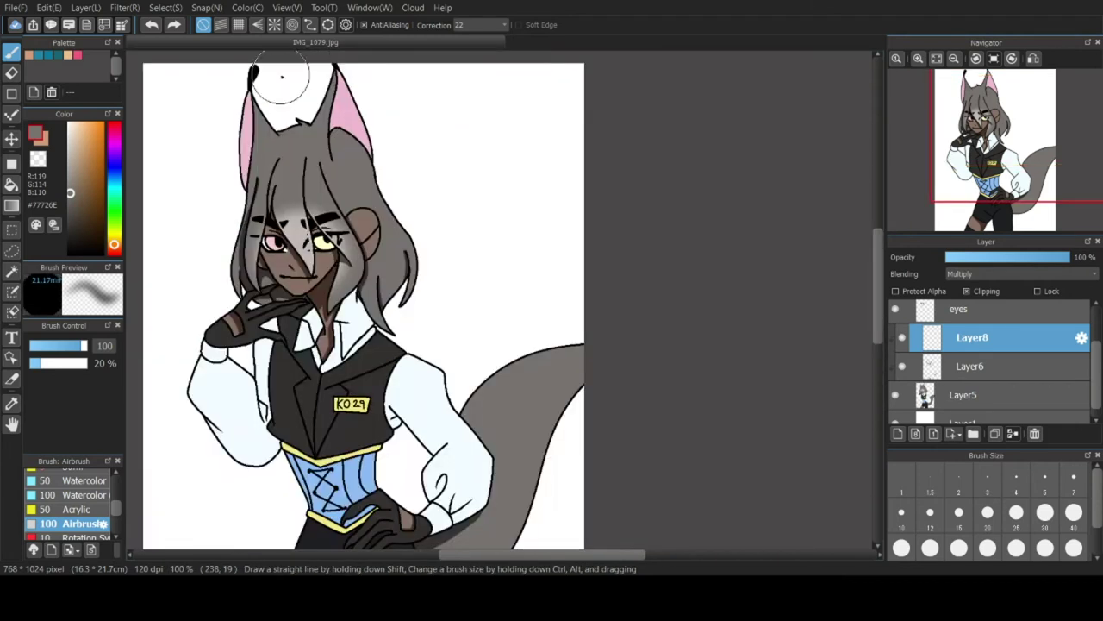
{"action": "left_click_drag", "start_coordinate": [250, 142], "coordinate": [246, 181]}
{"action": "left_click_drag", "start_coordinate": [305, 128], "coordinate": [246, 185]}
{"action": "key", "text": "ctrl+z"}
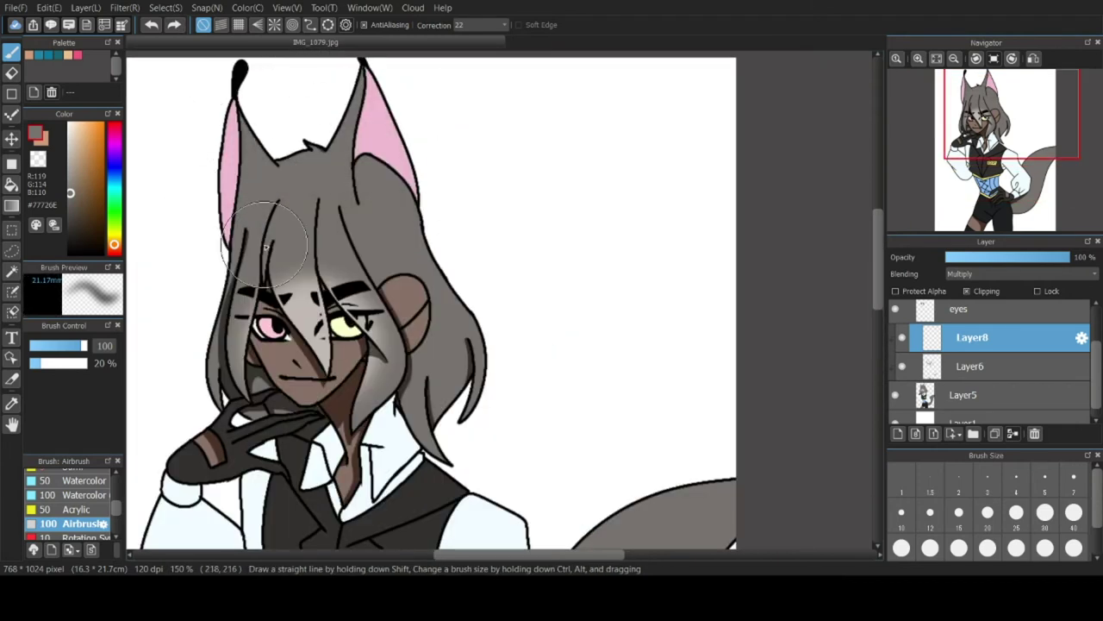
Set the airbrush size to 300 and softly shade the ears, outer hair, collar and sleeves with grey (#77726E).
{"action": "scroll", "coordinate": [989, 548], "scroll_direction": "down", "scroll_amount": 1}
{"action": "left_click", "coordinate": [1045, 507]}
{"action": "mouse_move", "coordinate": [514, 344]}
{"action": "left_mouse_down"}
{"action": "mouse_move", "coordinate": [264, 437]}
{"action": "mouse_move", "coordinate": [384, 452]}
{"action": "left_mouse_up"}
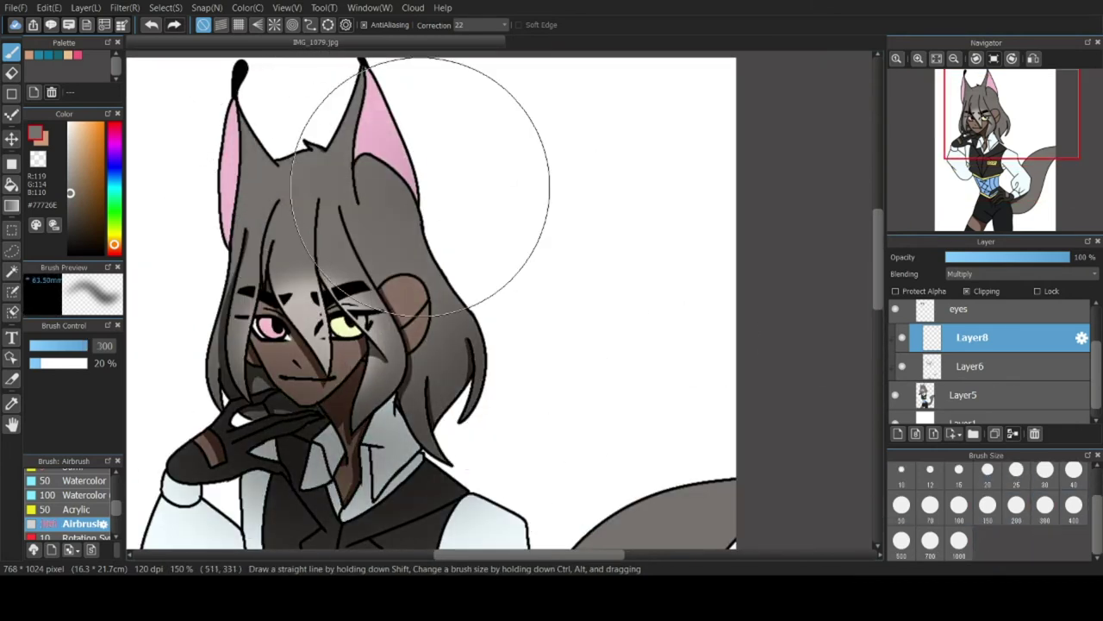
{"action": "left_click_drag", "start_coordinate": [421, 185], "coordinate": [449, 183]}
{"action": "key", "text": "ctrl+z"}
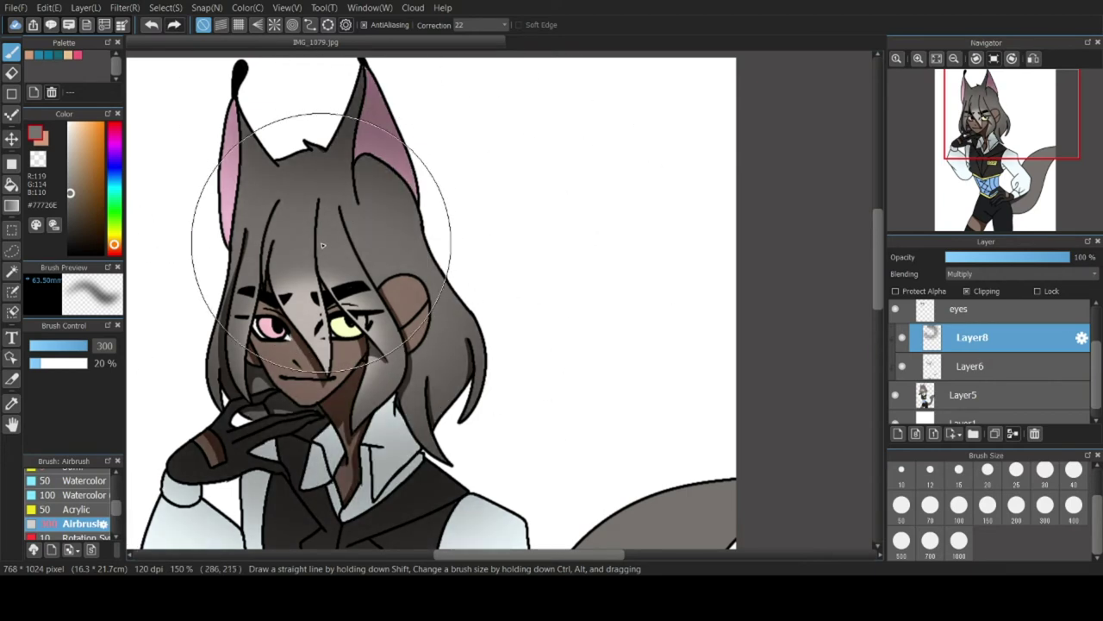
{"action": "scroll", "coordinate": [411, 315], "scroll_direction": "down", "scroll_amount": 4}
{"action": "scroll", "coordinate": [394, 332], "scroll_direction": "up", "scroll_amount": 5}
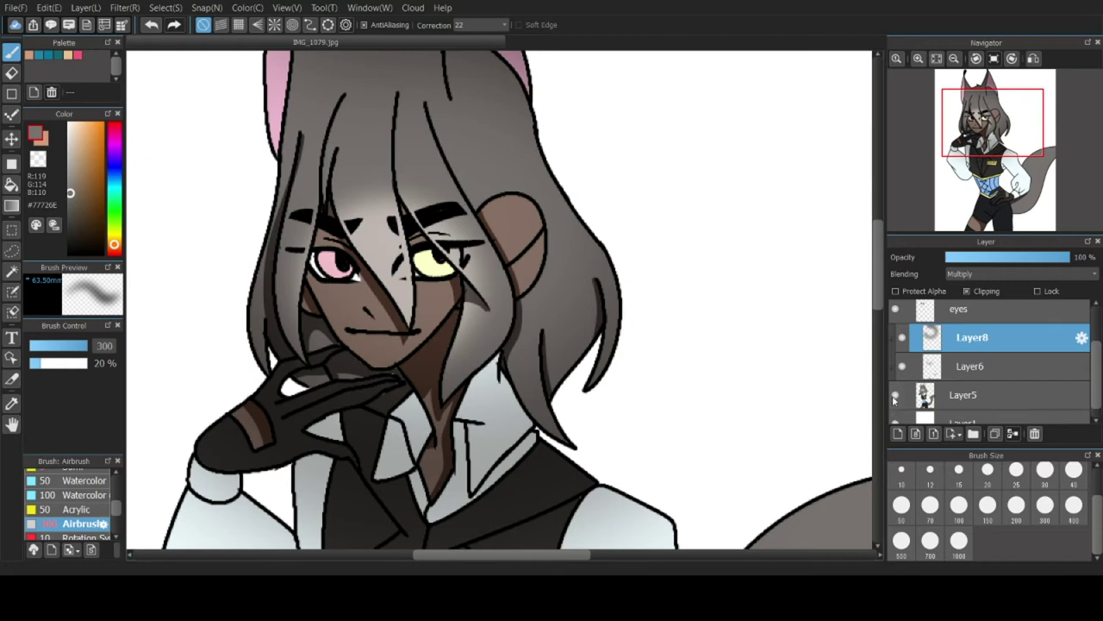
{"action": "left_click", "coordinate": [966, 291]}
{"action": "left_click", "coordinate": [895, 395]}
{"action": "left_click", "coordinate": [895, 396]}
{"action": "scroll", "coordinate": [595, 303], "scroll_direction": "down", "scroll_amount": 3}
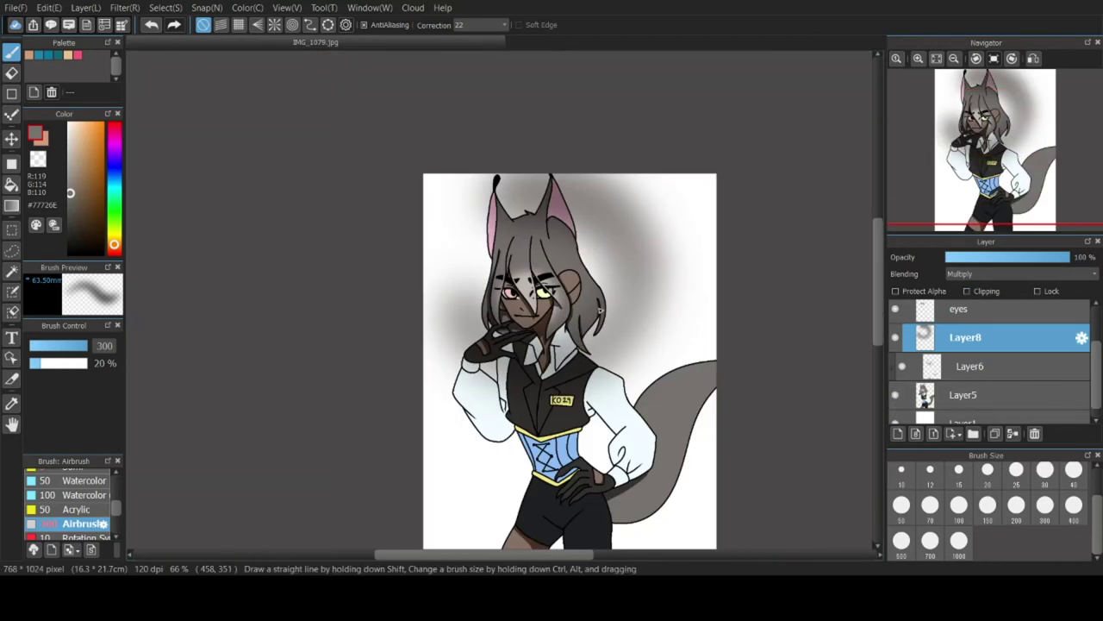
{"action": "left_click", "coordinate": [895, 337]}
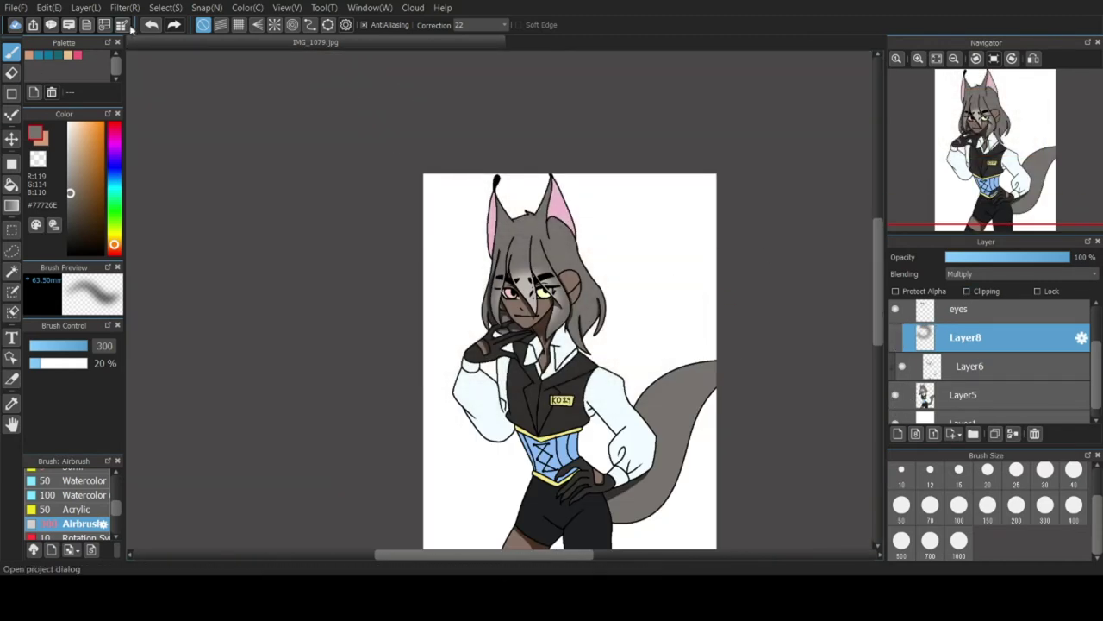
{"action": "left_click", "coordinate": [10, 270]}
{"action": "left_click", "coordinate": [668, 244]}
{"action": "left_click", "coordinate": [457, 254]}
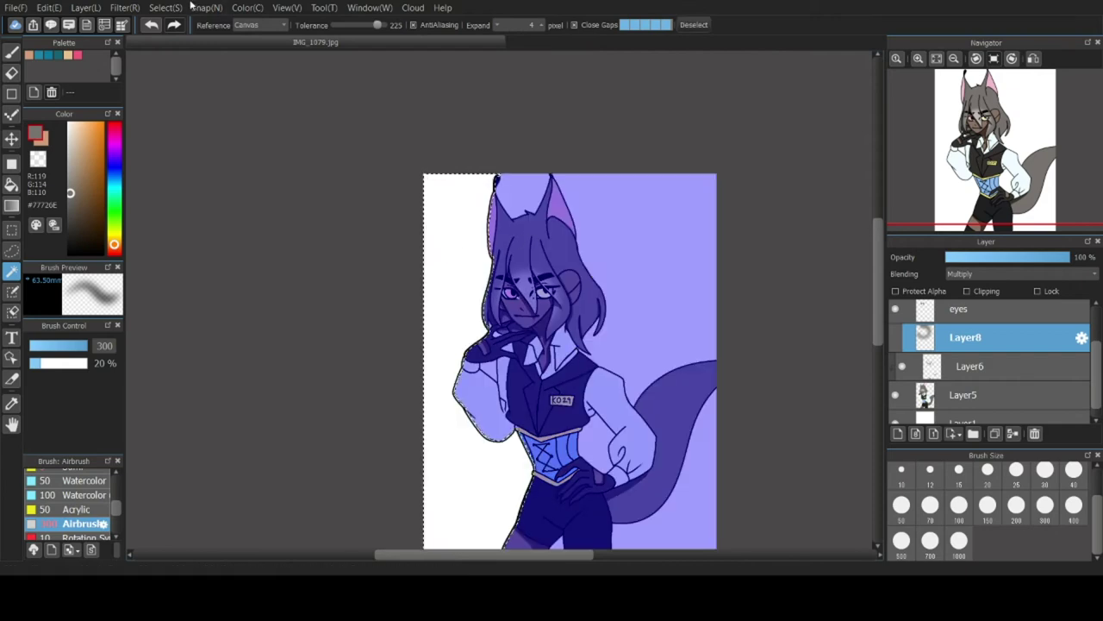
{"action": "key", "text": "ctrl+d"}
{"action": "left_click", "coordinate": [966, 291]}
{"action": "left_click", "coordinate": [901, 337]}
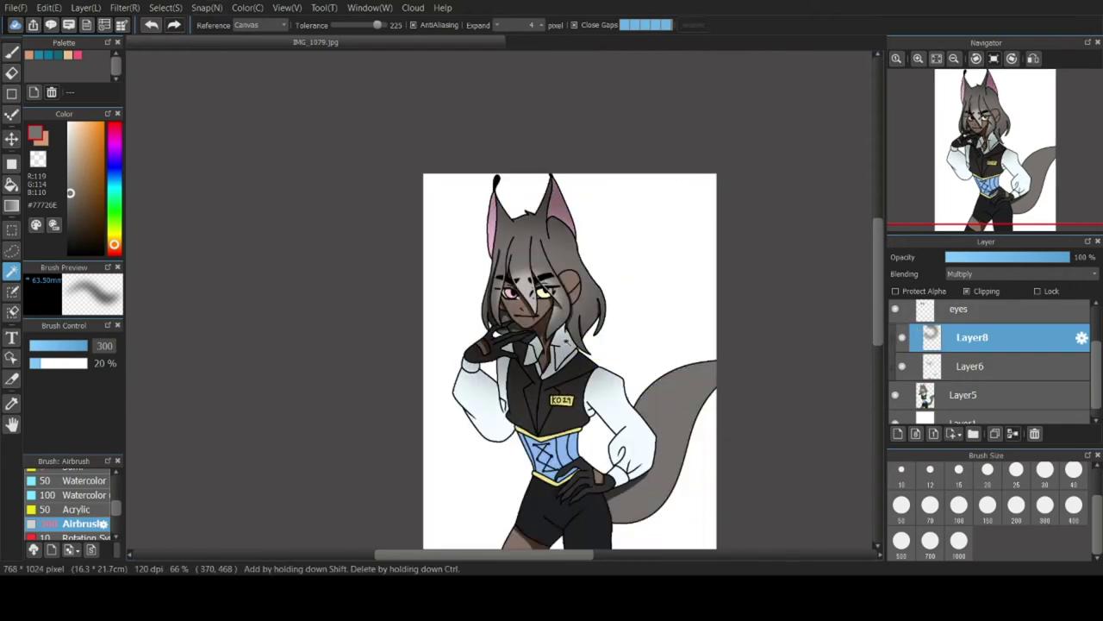
Erase the airbrushed grey from the lower face and the raised gloved hand with a size 7 eraser.
{"action": "scroll", "coordinate": [529, 316], "scroll_direction": "up", "scroll_amount": 5}
{"action": "left_click", "coordinate": [11, 74]}
{"action": "left_click_drag", "start_coordinate": [389, 267], "coordinate": [429, 163]}
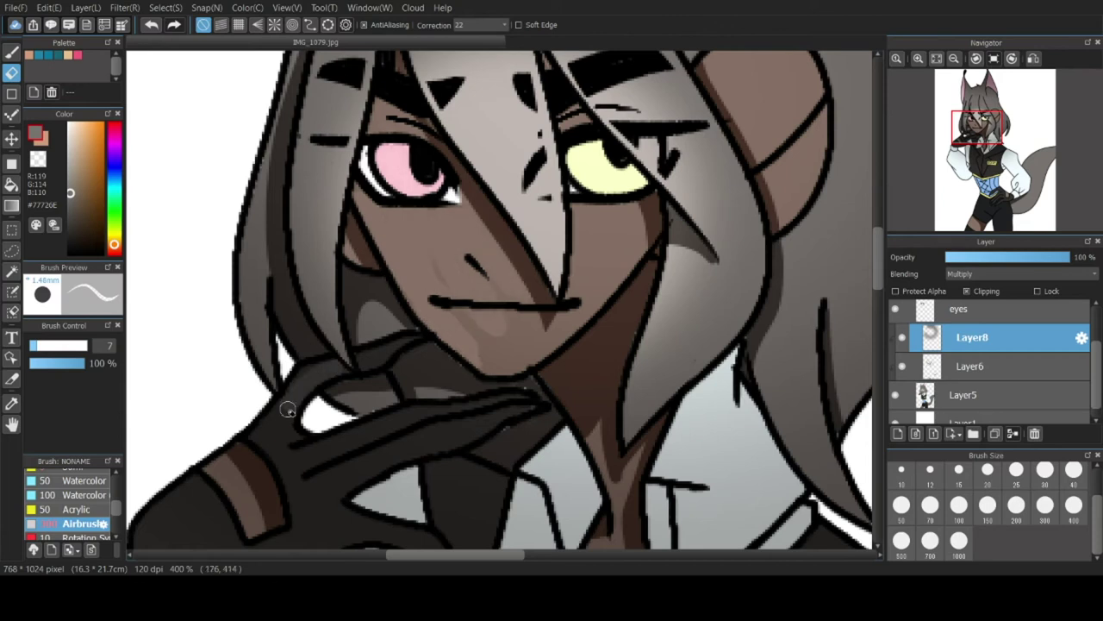
{"action": "scroll", "coordinate": [287, 408], "scroll_direction": "up", "scroll_amount": 2}
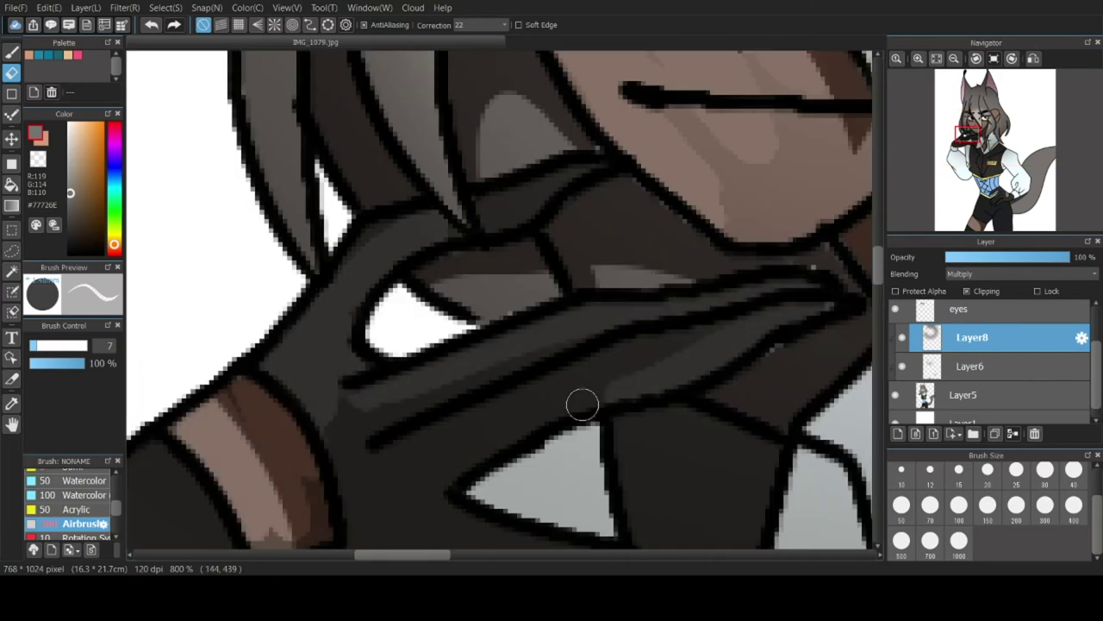
{"action": "left_click_drag", "start_coordinate": [582, 405], "coordinate": [546, 365]}
{"action": "left_click_drag", "start_coordinate": [487, 223], "coordinate": [563, 178]}
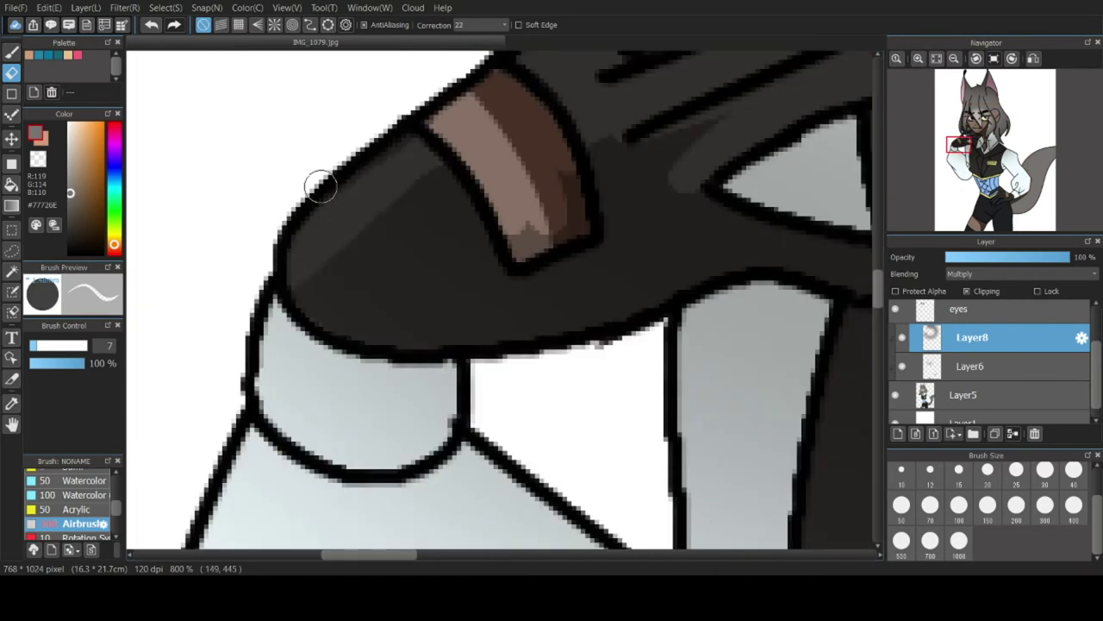
{"action": "mouse_move", "coordinate": [319, 184]}
{"action": "left_mouse_down"}
{"action": "mouse_move", "coordinate": [419, 106]}
{"action": "mouse_move", "coordinate": [288, 358]}
{"action": "mouse_move", "coordinate": [542, 88]}
{"action": "mouse_move", "coordinate": [555, 105]}
{"action": "mouse_move", "coordinate": [463, 419]}
{"action": "mouse_move", "coordinate": [594, 293]}
{"action": "mouse_move", "coordinate": [608, 236]}
{"action": "left_mouse_up"}
Set the eraser size to 30 and erase the airbrushed grey from the raised sleeve, shirt and vest.
{"action": "scroll", "coordinate": [554, 379], "scroll_direction": "down", "scroll_amount": 5}
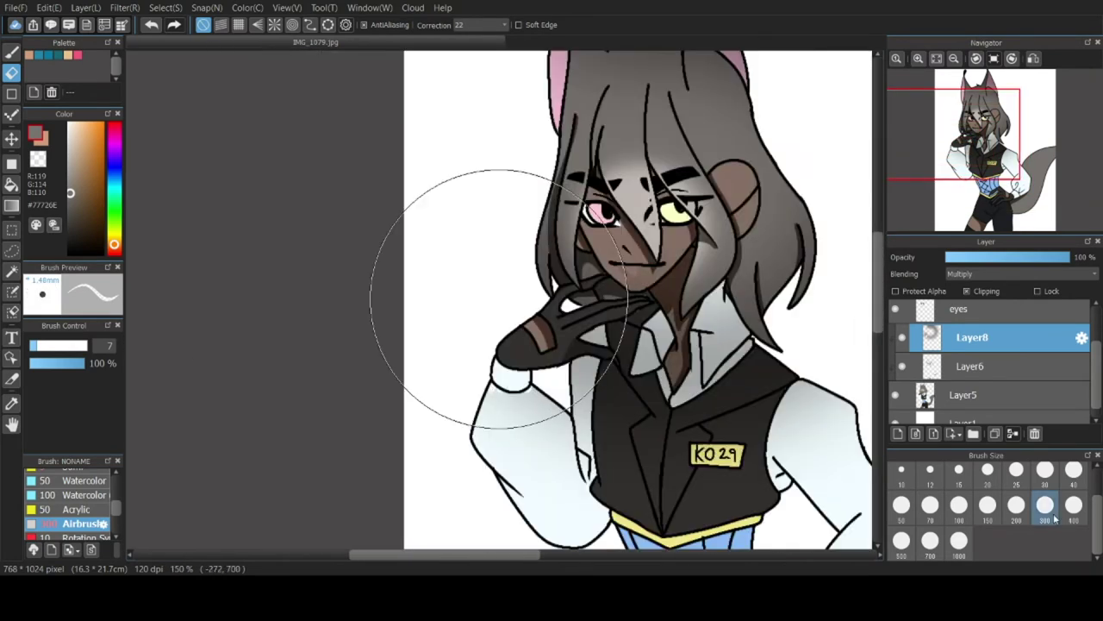
{"action": "left_click", "coordinate": [1045, 472]}
{"action": "mouse_move", "coordinate": [630, 341]}
{"action": "left_mouse_down"}
{"action": "mouse_move", "coordinate": [724, 422]}
{"action": "mouse_move", "coordinate": [577, 422]}
{"action": "mouse_move", "coordinate": [789, 473]}
{"action": "left_mouse_up"}
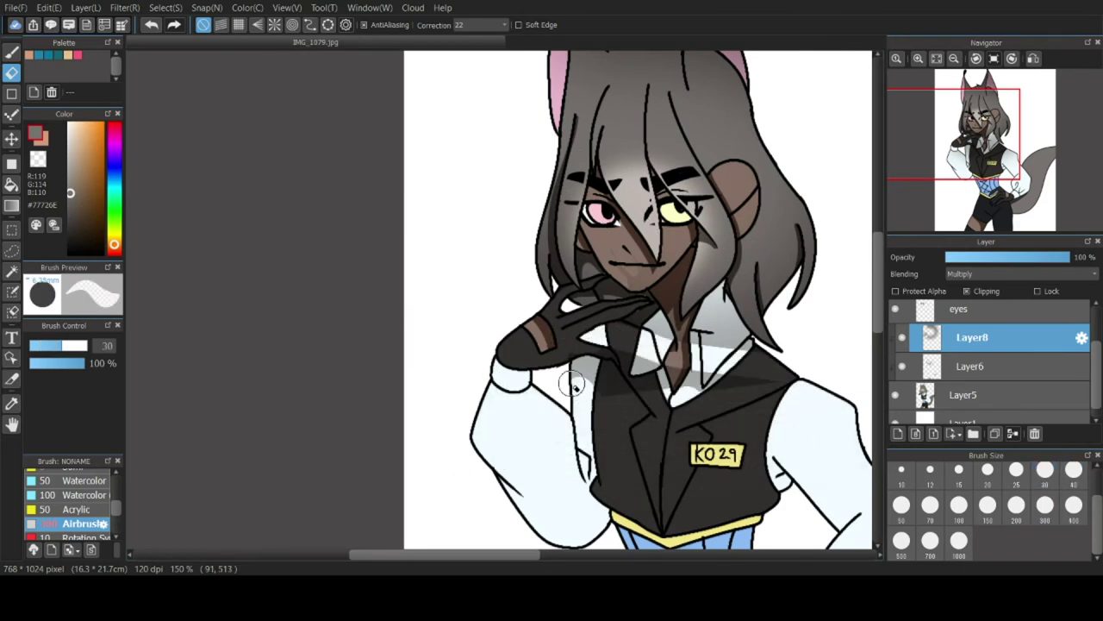
{"action": "left_click_drag", "start_coordinate": [572, 385], "coordinate": [657, 381]}
Erase the leftover airbrush grey around the gloved fingers, chin and neck with a size 12 eraser.
{"action": "scroll", "coordinate": [596, 362], "scroll_direction": "up", "scroll_amount": 2}
{"action": "scroll", "coordinate": [468, 291], "scroll_direction": "down", "scroll_amount": 3}
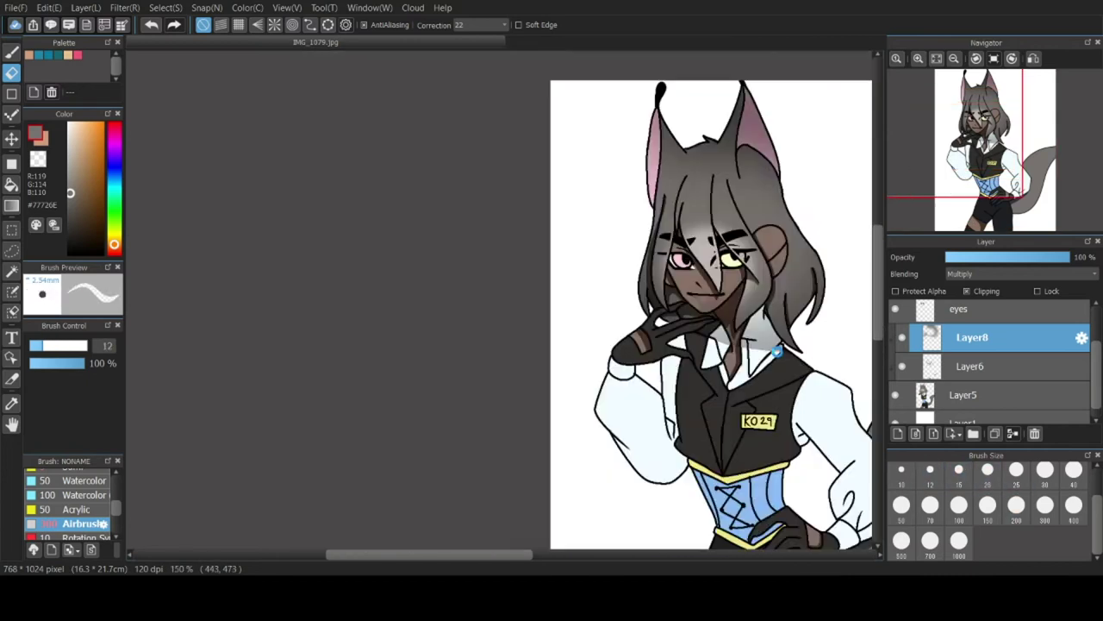
{"action": "scroll", "coordinate": [685, 316], "scroll_direction": "up", "scroll_amount": 8}
{"action": "mouse_move", "coordinate": [685, 316]}
{"action": "left_mouse_down"}
{"action": "mouse_move", "coordinate": [581, 382]}
{"action": "mouse_move", "coordinate": [632, 365]}
{"action": "mouse_move", "coordinate": [707, 241]}
{"action": "left_mouse_up"}
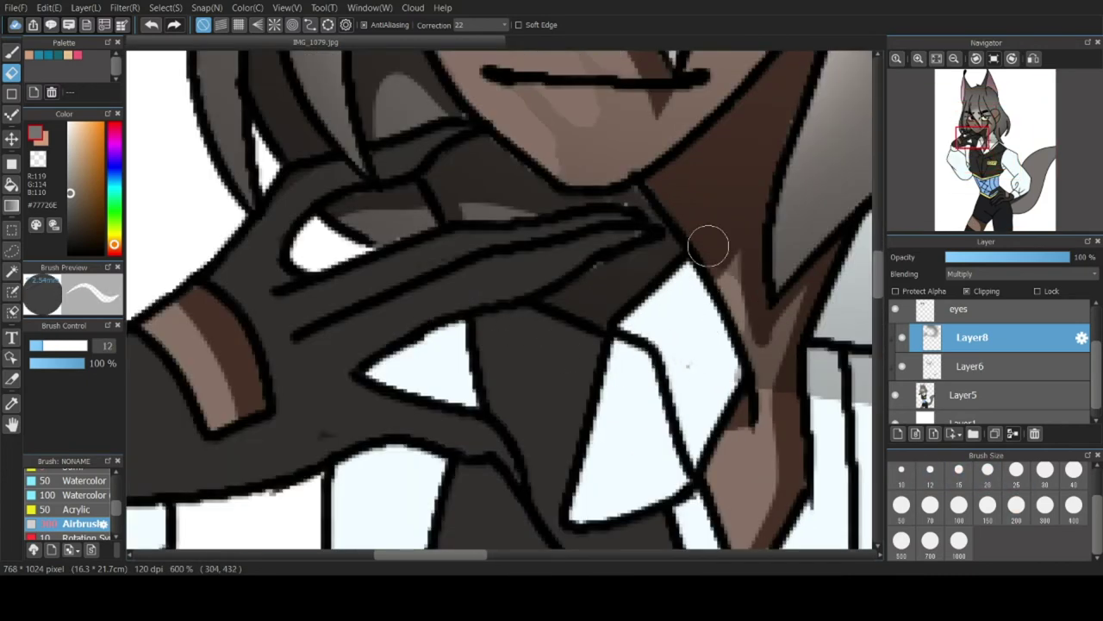
{"action": "scroll", "coordinate": [582, 216], "scroll_direction": "down", "scroll_amount": 3}
{"action": "scroll", "coordinate": [610, 181], "scroll_direction": "up", "scroll_amount": 3}
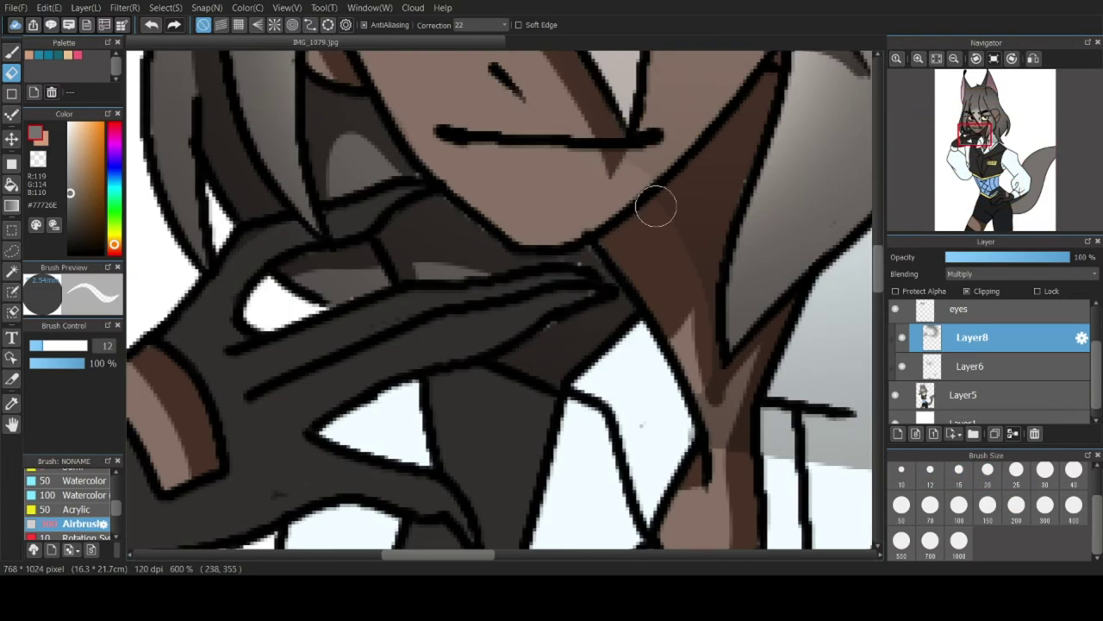
{"action": "mouse_move", "coordinate": [729, 157]}
{"action": "left_mouse_down"}
{"action": "mouse_move", "coordinate": [703, 256]}
{"action": "mouse_move", "coordinate": [738, 461]}
{"action": "left_mouse_up"}
{"action": "left_click_drag", "start_coordinate": [745, 398], "coordinate": [730, 382]}
Reduce the eraser size to 7 and clear the remaining airbrush grey from the shirt collar beside the neck.
{"action": "scroll", "coordinate": [750, 194], "scroll_direction": "down", "scroll_amount": 4}
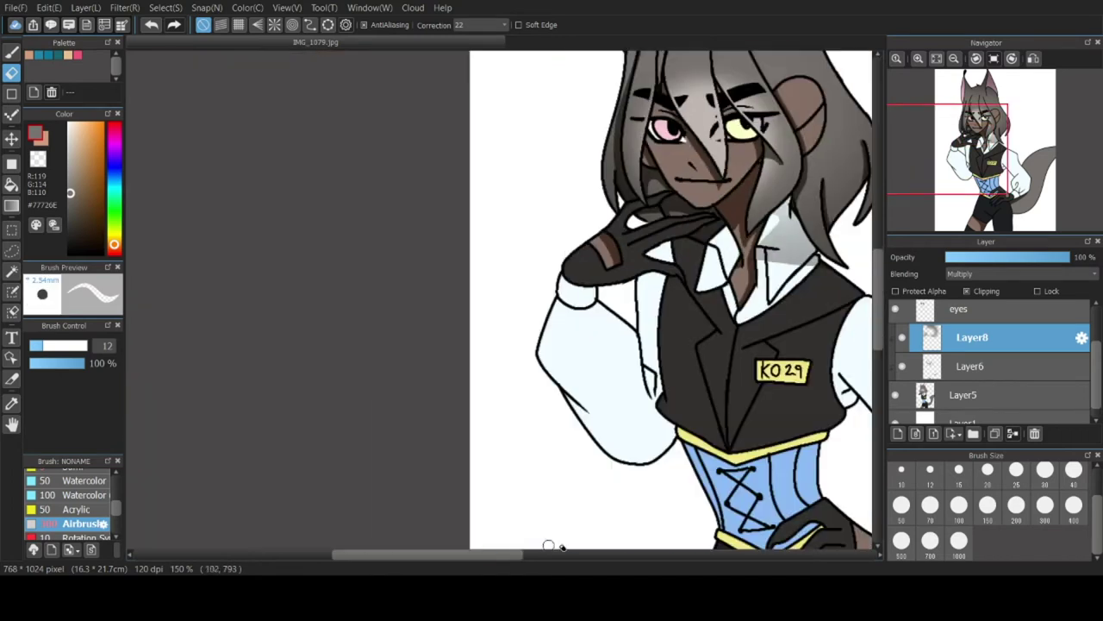
{"action": "scroll", "coordinate": [811, 212], "scroll_direction": "up", "scroll_amount": 4}
{"action": "scroll", "coordinate": [689, 221], "scroll_direction": "up", "scroll_amount": 3}
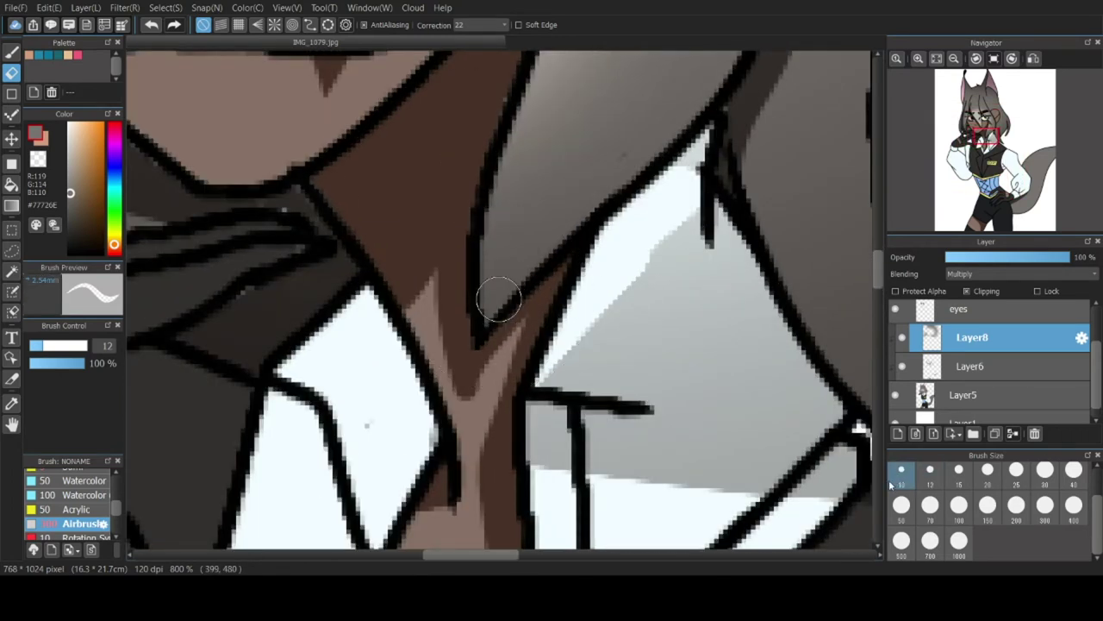
{"action": "key", "text": "bracketleft"}
{"action": "mouse_move", "coordinate": [695, 221]}
{"action": "left_mouse_down"}
{"action": "mouse_move", "coordinate": [855, 459]}
{"action": "mouse_move", "coordinate": [834, 509]}
{"action": "mouse_move", "coordinate": [781, 500]}
{"action": "mouse_move", "coordinate": [638, 394]}
{"action": "mouse_move", "coordinate": [602, 318]}
{"action": "mouse_move", "coordinate": [551, 449]}
{"action": "left_mouse_up"}
{"action": "key", "text": "bracketleft"}
{"action": "scroll", "coordinate": [500, 298], "scroll_direction": "down", "scroll_amount": 3}
{"action": "scroll", "coordinate": [681, 397], "scroll_direction": "up", "scroll_amount": 3}
{"action": "scroll", "coordinate": [691, 377], "scroll_direction": "down", "scroll_amount": 3}
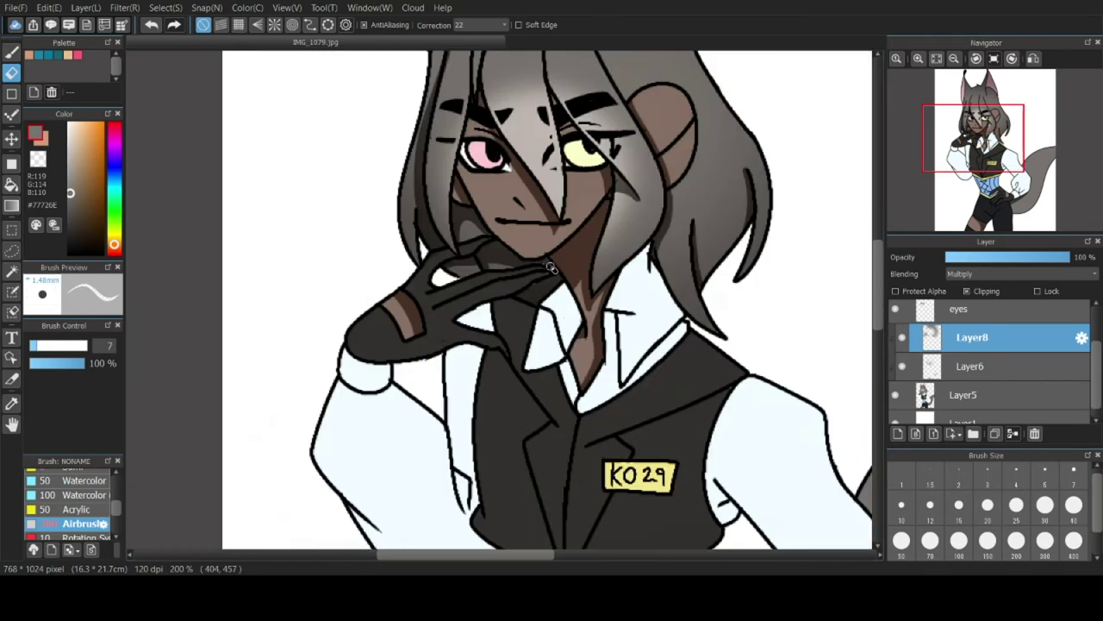
{"action": "scroll", "coordinate": [458, 234], "scroll_direction": "up", "scroll_amount": 3}
{"action": "scroll", "coordinate": [678, 263], "scroll_direction": "down", "scroll_amount": 3}
{"action": "scroll", "coordinate": [616, 168], "scroll_direction": "up", "scroll_amount": 3}
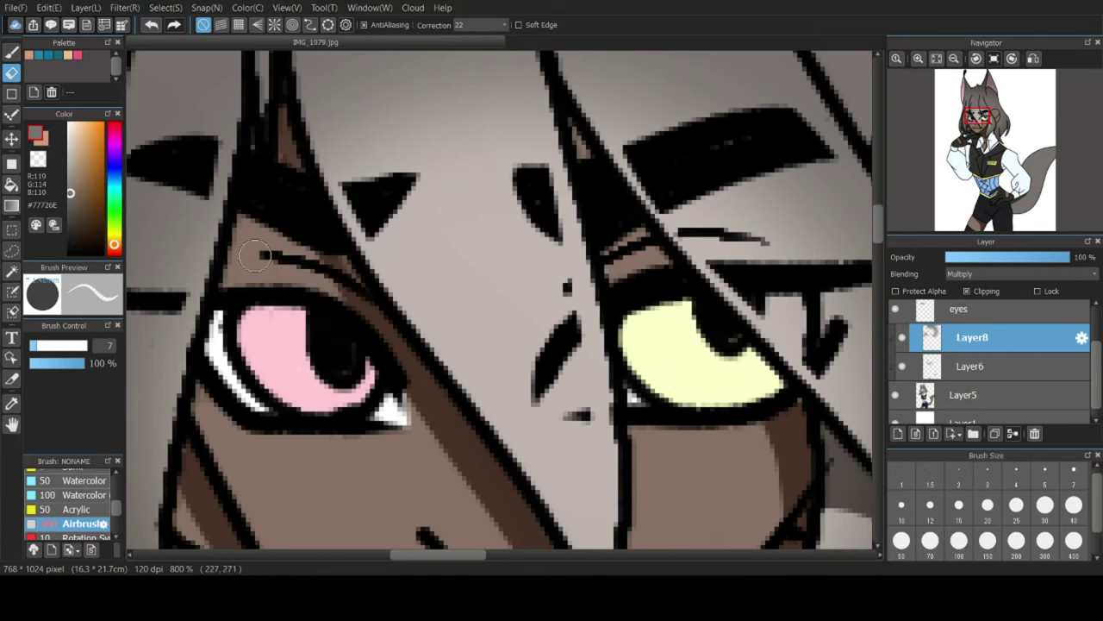
Erase the airbrushed grey from the pink inside of both fox ears.
{"action": "scroll", "coordinate": [277, 150], "scroll_direction": "down", "scroll_amount": 4}
{"action": "scroll", "coordinate": [480, 130], "scroll_direction": "up", "scroll_amount": 3}
{"action": "left_click_drag", "start_coordinate": [441, 232], "coordinate": [419, 339]}
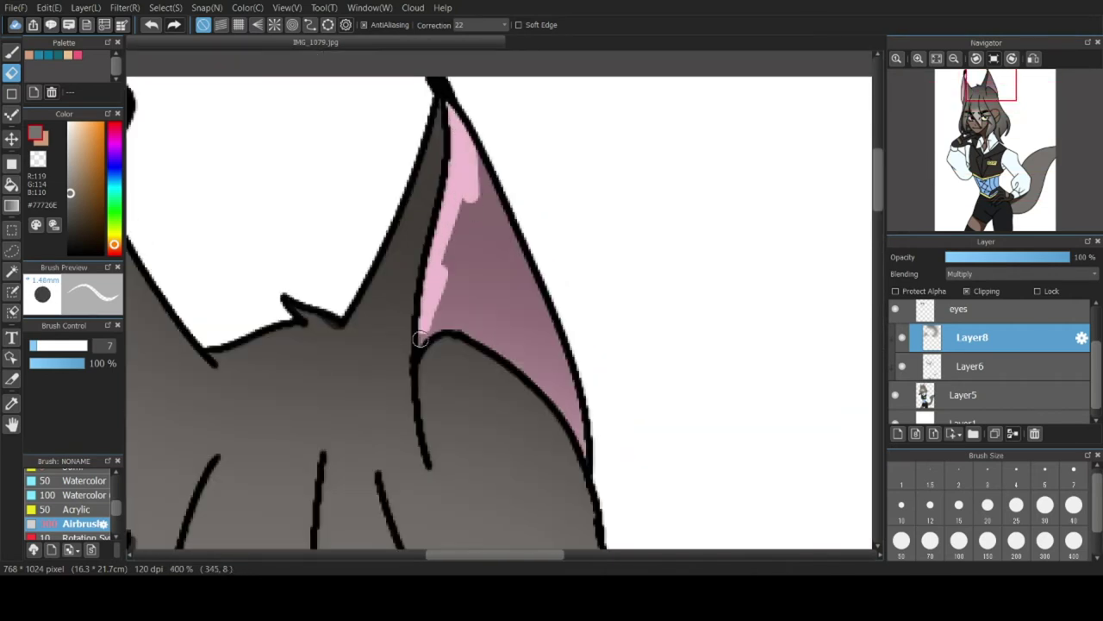
{"action": "mouse_move", "coordinate": [512, 361]}
{"action": "left_mouse_down"}
{"action": "mouse_move", "coordinate": [555, 361]}
{"action": "mouse_move", "coordinate": [438, 319]}
{"action": "left_mouse_up"}
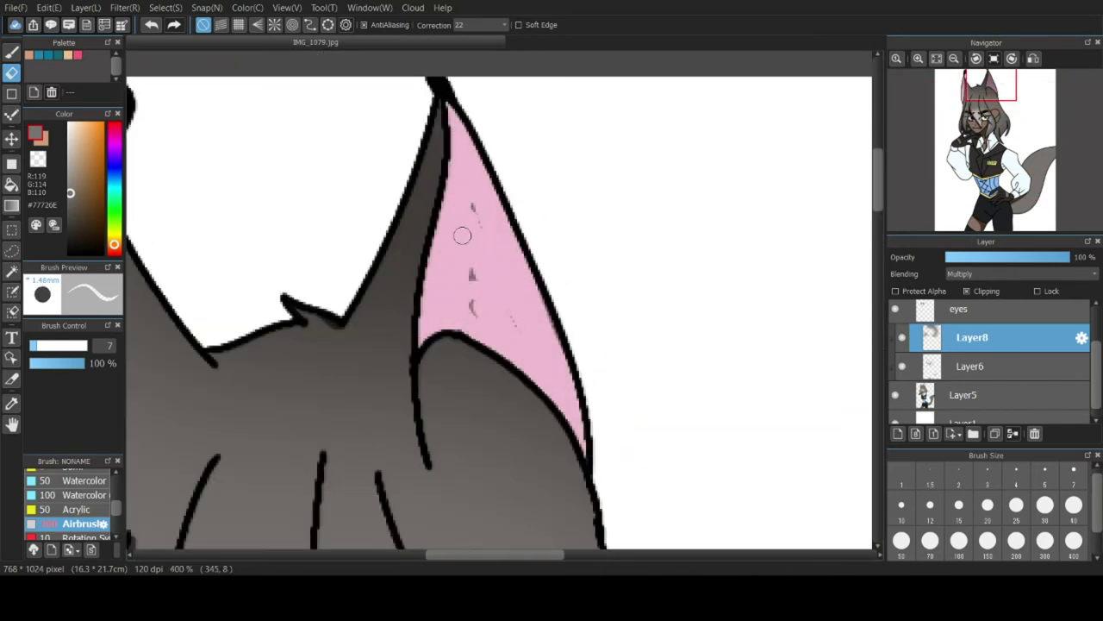
{"action": "scroll", "coordinate": [356, 234], "scroll_direction": "down", "scroll_amount": 2}
{"action": "scroll", "coordinate": [316, 279], "scroll_direction": "up", "scroll_amount": 2}
{"action": "left_click_drag", "start_coordinate": [315, 278], "coordinate": [336, 234]}
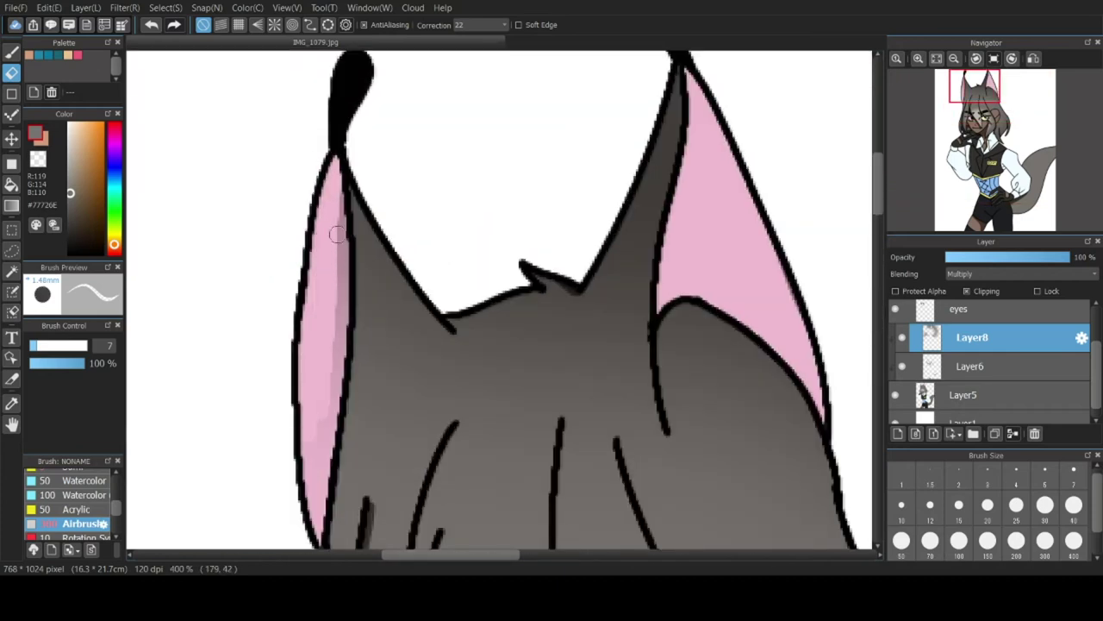
{"action": "left_click_drag", "start_coordinate": [342, 340], "coordinate": [341, 394]}
Add a new layer above Layer8 with Overlay blending and choose the Pen (Sharp) brush with light beige (#E7D7C7).
{"action": "scroll", "coordinate": [503, 392], "scroll_direction": "down", "scroll_amount": 7}
{"action": "left_click_drag", "start_coordinate": [876, 207], "coordinate": [875, 260]}
{"action": "scroll", "coordinate": [596, 308], "scroll_direction": "up", "scroll_amount": 4}
{"action": "scroll", "coordinate": [362, 122], "scroll_direction": "down", "scroll_amount": 3}
{"action": "scroll", "coordinate": [328, 77], "scroll_direction": "up", "scroll_amount": 3}
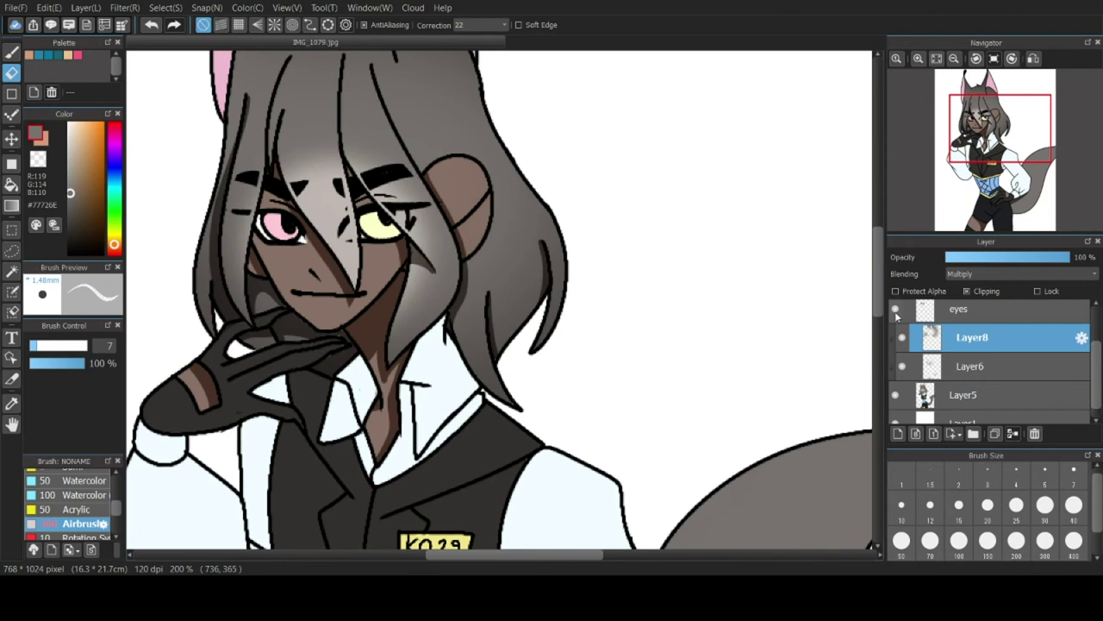
{"action": "left_click", "coordinate": [900, 432]}
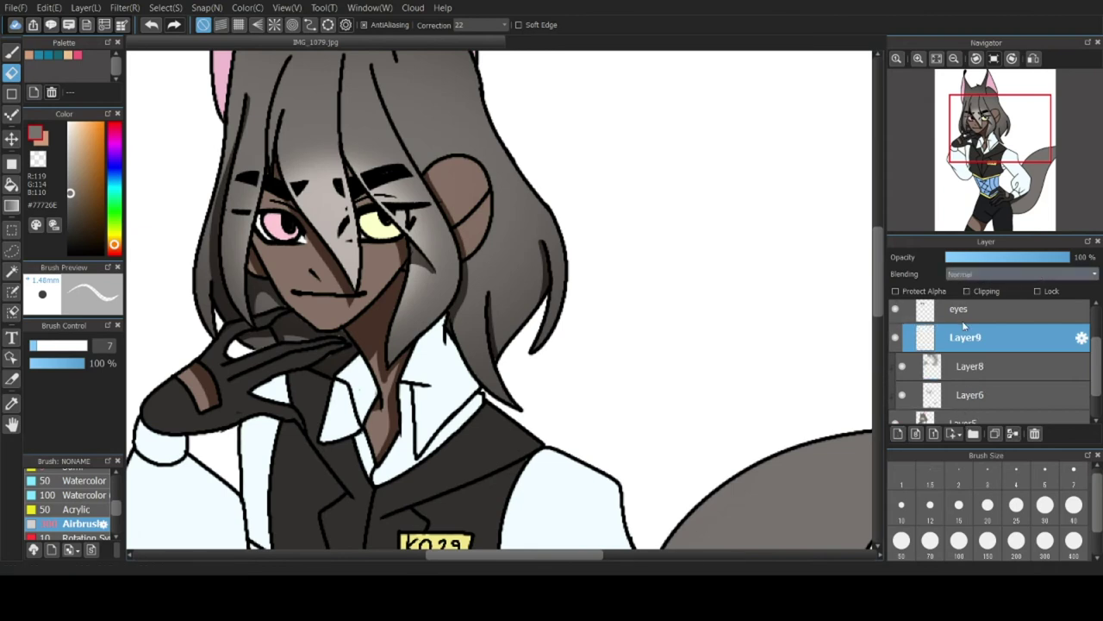
{"action": "scroll", "coordinate": [412, 121], "scroll_direction": "down", "scroll_amount": 1}
{"action": "key", "text": "b"}
{"action": "scroll", "coordinate": [73, 504], "scroll_direction": "up", "scroll_amount": 3}
{"action": "left_click", "coordinate": [78, 495]}
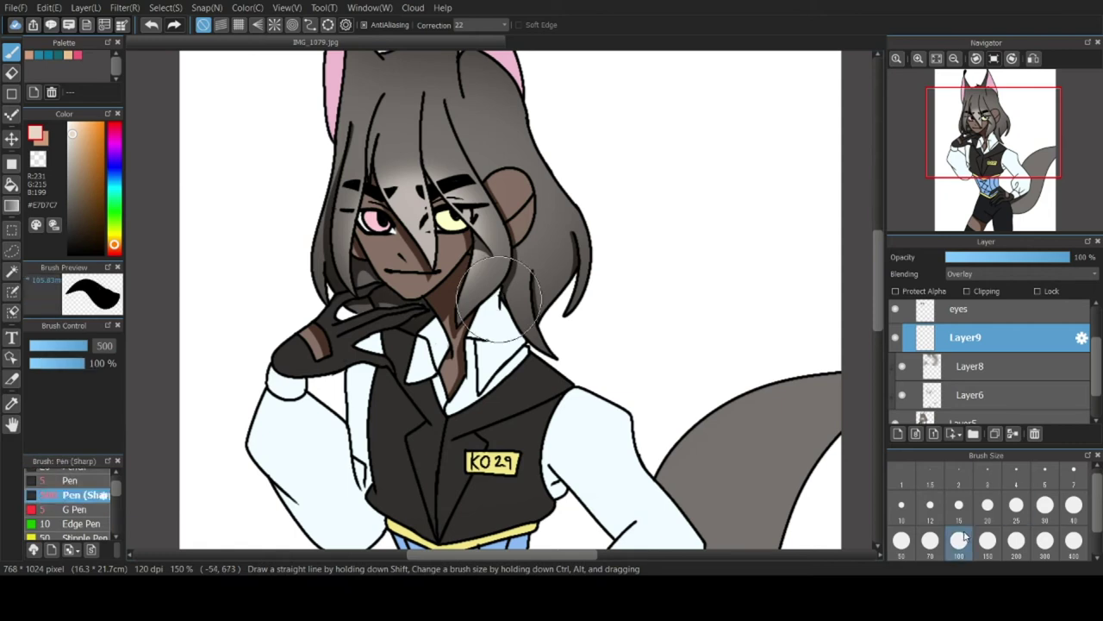
{"action": "left_click", "coordinate": [930, 540]}
{"action": "left_click_drag", "start_coordinate": [343, 137], "coordinate": [528, 137]}
{"action": "left_click_drag", "start_coordinate": [612, 103], "coordinate": [628, 96]}
{"action": "left_click", "coordinate": [152, 25]}
Set the brush size to 40 and paint a light beige highlight band across the hair above the eyebrows.
{"action": "left_click", "coordinate": [1073, 507]}
{"action": "left_click_drag", "start_coordinate": [328, 173], "coordinate": [638, 80]}
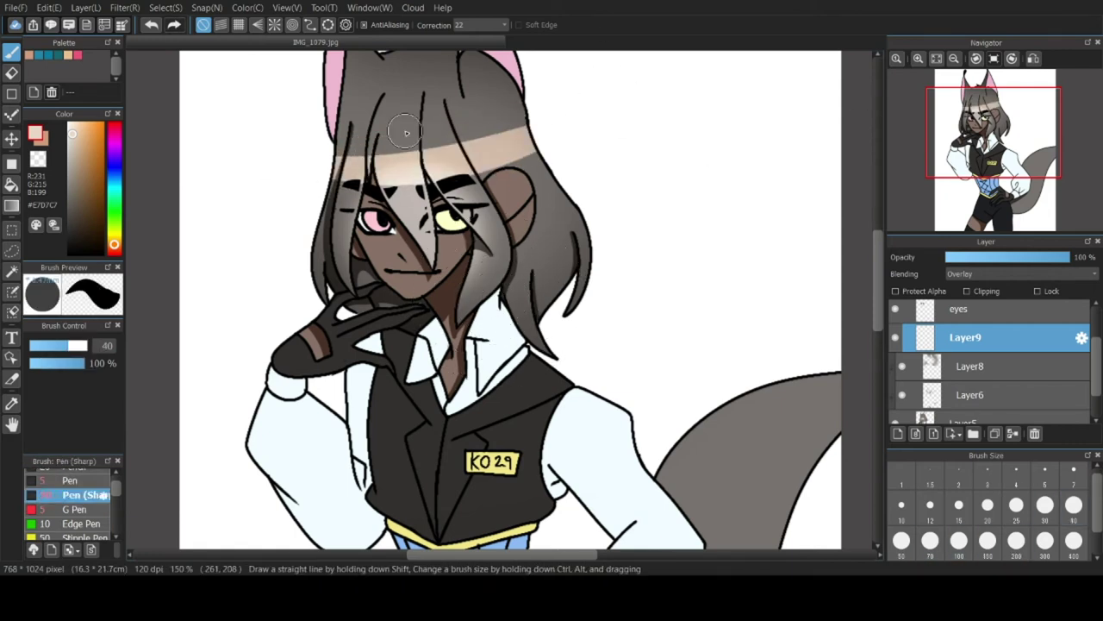
Trim the highlight band along the hair strand lines and outer hair edge with a size 5 eraser.
{"action": "scroll", "coordinate": [406, 132], "scroll_direction": "up", "scroll_amount": 5}
{"action": "left_click", "coordinate": [12, 73]}
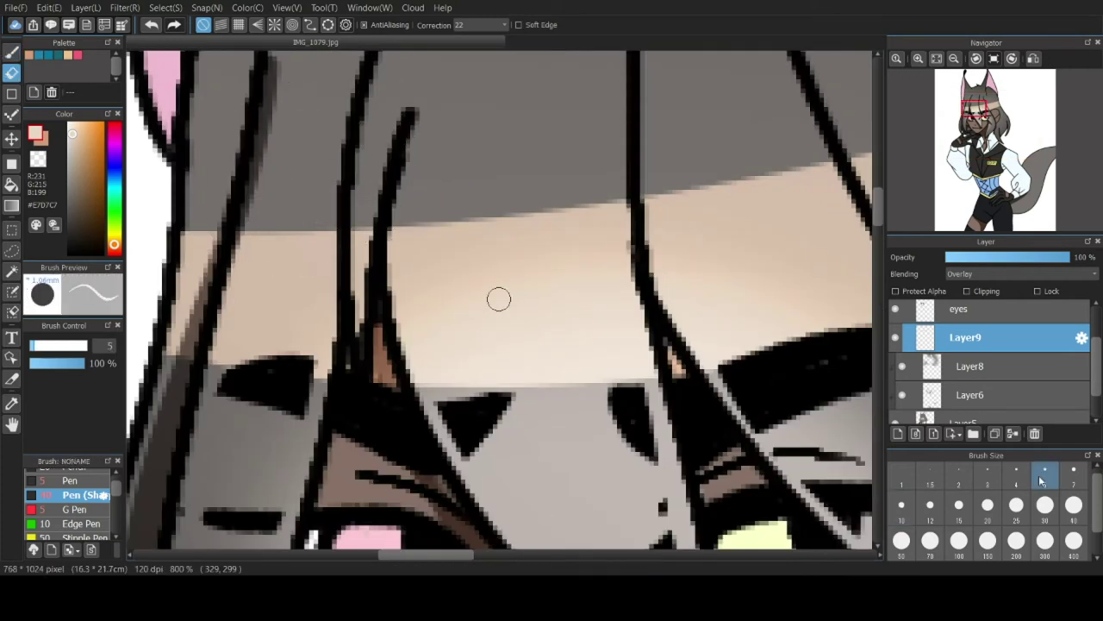
{"action": "left_click_drag", "start_coordinate": [217, 231], "coordinate": [183, 360]}
{"action": "left_click_drag", "start_coordinate": [334, 229], "coordinate": [322, 374]}
{"action": "left_click_drag", "start_coordinate": [253, 231], "coordinate": [214, 364]}
{"action": "mouse_move", "coordinate": [366, 227]}
{"action": "left_mouse_down"}
{"action": "mouse_move", "coordinate": [369, 288]}
{"action": "mouse_move", "coordinate": [372, 227]}
{"action": "left_mouse_up"}
{"action": "scroll", "coordinate": [411, 148], "scroll_direction": "down", "scroll_amount": 3}
{"action": "scroll", "coordinate": [511, 193], "scroll_direction": "up", "scroll_amount": 3}
{"action": "left_click_drag", "start_coordinate": [463, 128], "coordinate": [501, 330]}
{"action": "left_click_drag", "start_coordinate": [281, 312], "coordinate": [239, 121]}
{"action": "left_click_drag", "start_coordinate": [521, 298], "coordinate": [510, 122]}
{"action": "left_click_drag", "start_coordinate": [657, 91], "coordinate": [752, 255]}
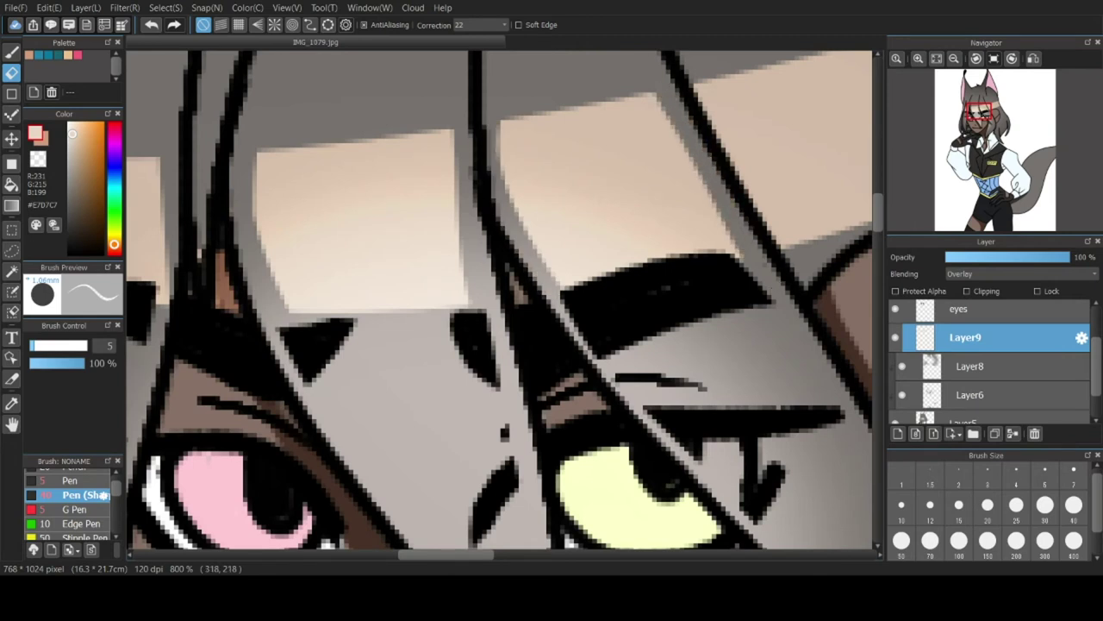
{"action": "scroll", "coordinate": [595, 185], "scroll_direction": "down", "scroll_amount": 8}
{"action": "scroll", "coordinate": [523, 149], "scroll_direction": "up", "scroll_amount": 7}
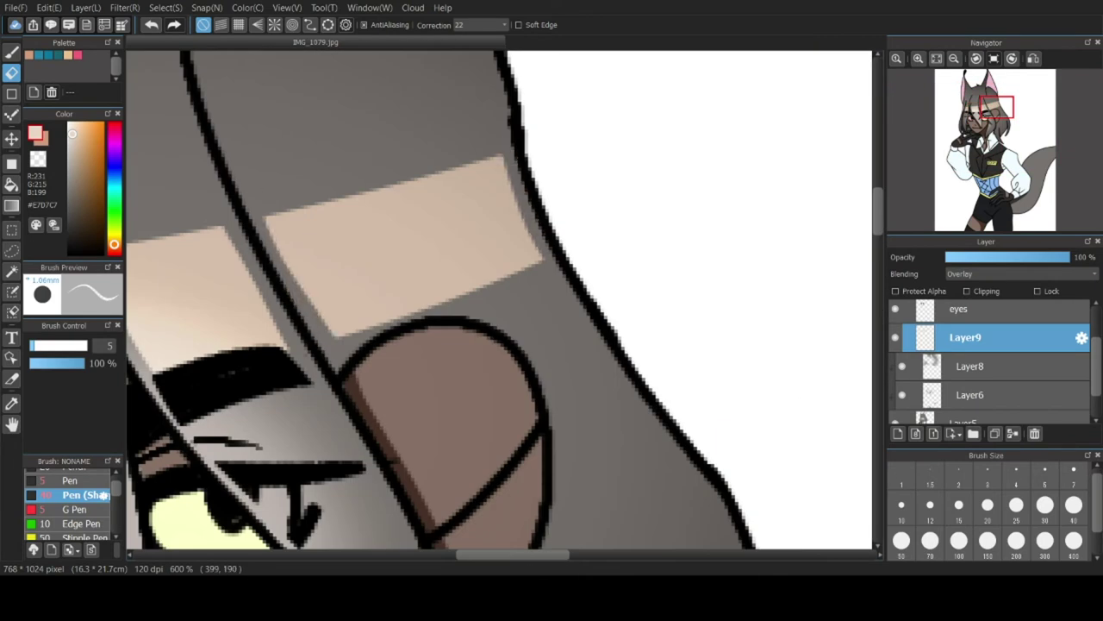
{"action": "scroll", "coordinate": [496, 352], "scroll_direction": "down", "scroll_amount": 6}
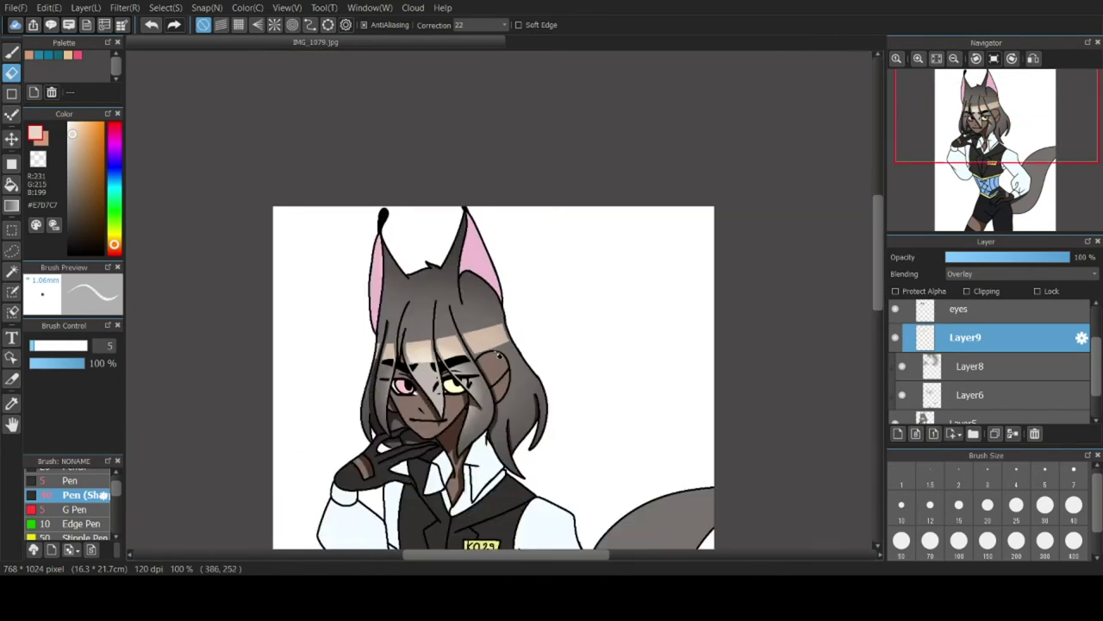
Activate Layer6 and shade the upper part of the yellow iris with the size 5 Pen in pale yellow (#FAFDC8).
{"action": "scroll", "coordinate": [496, 379], "scroll_direction": "down", "scroll_amount": 2}
{"action": "scroll", "coordinate": [471, 308], "scroll_direction": "up", "scroll_amount": 1}
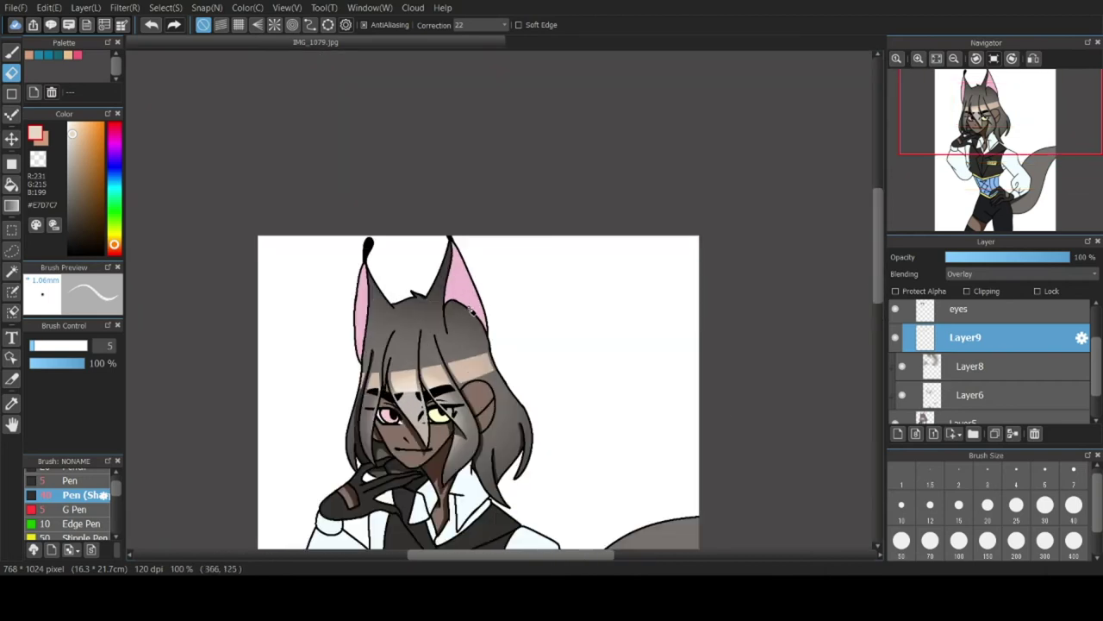
{"action": "scroll", "coordinate": [880, 254], "scroll_direction": "down", "scroll_amount": 3}
{"action": "left_click", "coordinate": [972, 394]}
{"action": "scroll", "coordinate": [426, 323], "scroll_direction": "up", "scroll_amount": 5}
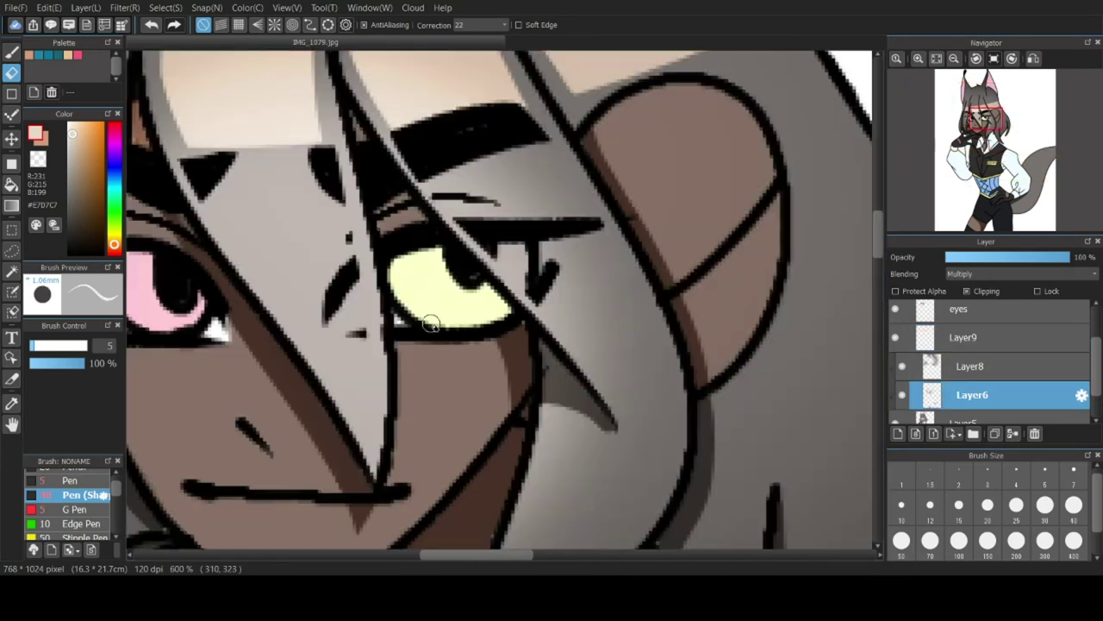
{"action": "left_click", "coordinate": [11, 52]}
{"action": "scroll", "coordinate": [436, 259], "scroll_direction": "up", "scroll_amount": 1}
{"action": "left_click", "coordinate": [69, 480]}
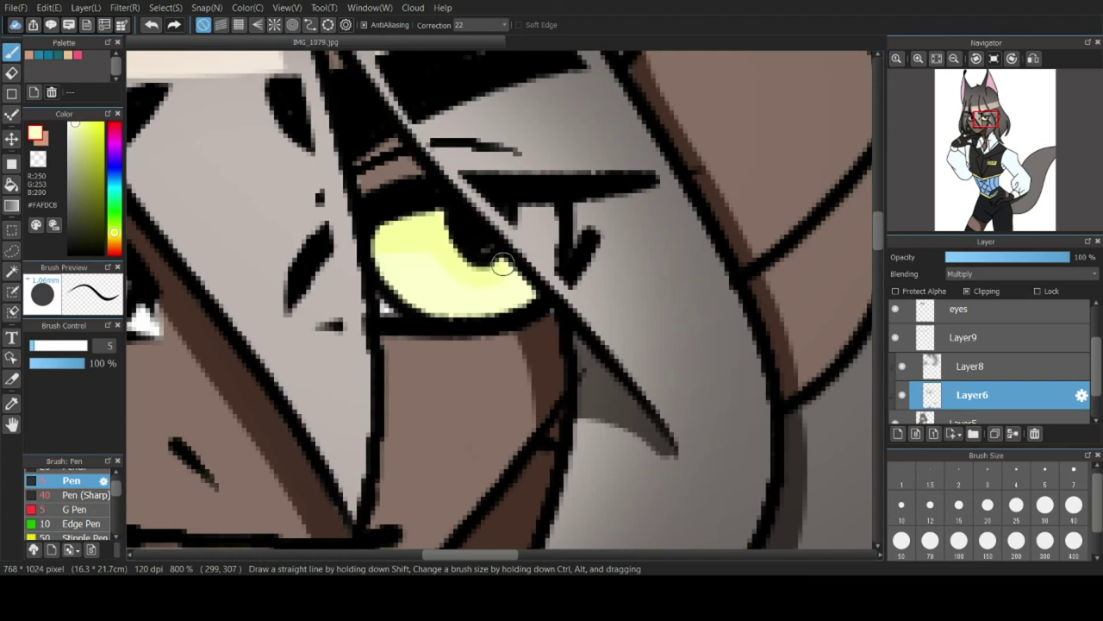
Sample the pink eye colour and shade the pink iris with it on Layer6.
{"action": "scroll", "coordinate": [461, 271], "scroll_direction": "down", "scroll_amount": 4}
{"action": "scroll", "coordinate": [366, 277], "scroll_direction": "up", "scroll_amount": 5}
{"action": "right_click", "coordinate": [365, 288]}
{"action": "left_click_drag", "start_coordinate": [267, 210], "coordinate": [380, 199]}
{"action": "left_click_drag", "start_coordinate": [380, 198], "coordinate": [298, 163]}
{"action": "left_click_drag", "start_coordinate": [336, 224], "coordinate": [443, 208]}
Shade the shirt collar on both sides of the neck opening with cyan (#60D5F0) on Layer6.
{"action": "scroll", "coordinate": [440, 245], "scroll_direction": "down", "scroll_amount": 8}
{"action": "scroll", "coordinate": [512, 369], "scroll_direction": "up", "scroll_amount": 3}
{"action": "right_click", "coordinate": [407, 192]}
{"action": "scroll", "coordinate": [395, 200], "scroll_direction": "down", "scroll_amount": 2}
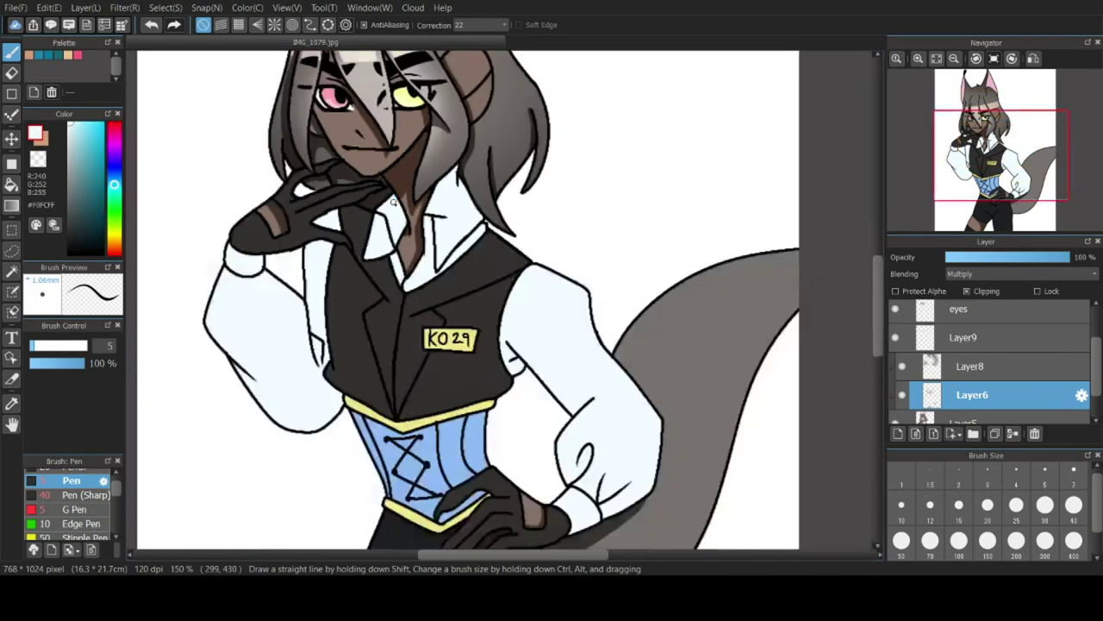
{"action": "scroll", "coordinate": [393, 210], "scroll_direction": "up", "scroll_amount": 5}
{"action": "left_click_drag", "start_coordinate": [320, 246], "coordinate": [381, 392]}
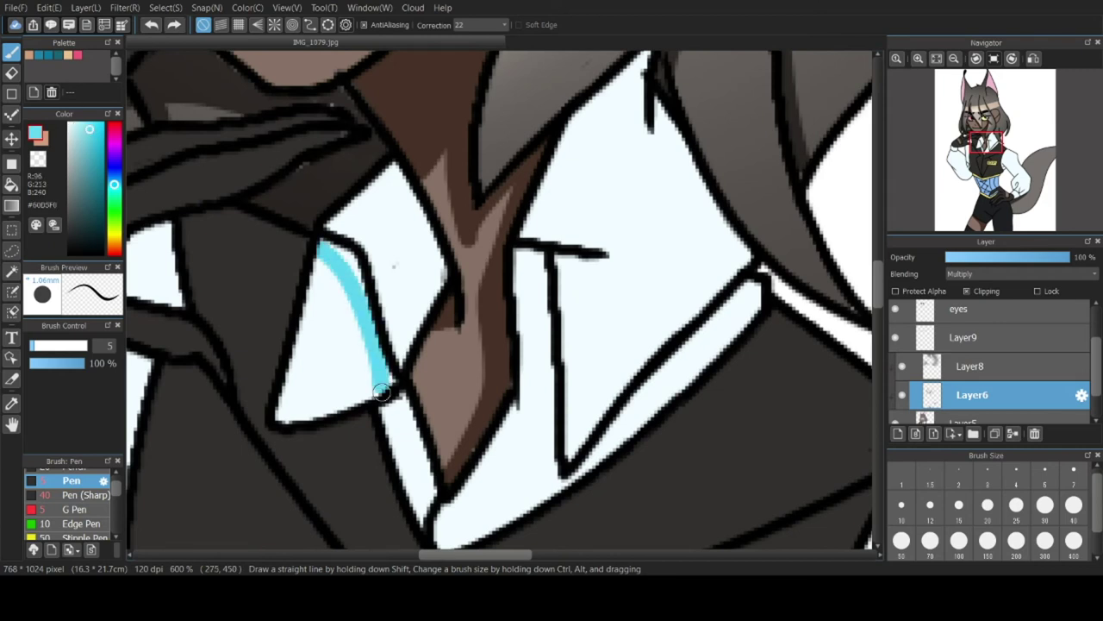
{"action": "left_click_drag", "start_coordinate": [430, 252], "coordinate": [403, 362]}
{"action": "left_click_drag", "start_coordinate": [382, 403], "coordinate": [426, 520]}
{"action": "mouse_move", "coordinate": [519, 253]}
{"action": "left_mouse_down"}
{"action": "mouse_move", "coordinate": [549, 411]}
{"action": "mouse_move", "coordinate": [548, 342]}
{"action": "mouse_move", "coordinate": [527, 414]}
{"action": "mouse_move", "coordinate": [546, 314]}
{"action": "mouse_move", "coordinate": [552, 479]}
{"action": "left_mouse_up"}
{"action": "key", "text": "ctrl+z"}
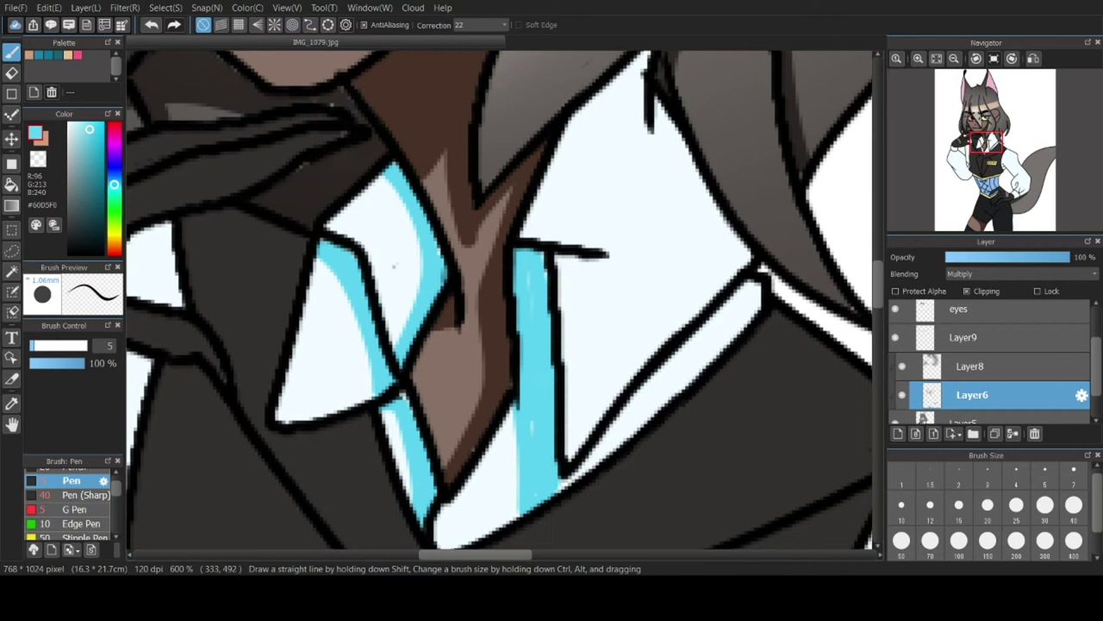
Paint cyan shadows on the collar beneath the hair and on the shirt patch visible below the raised fingers.
{"action": "scroll", "coordinate": [615, 423], "scroll_direction": "down", "scroll_amount": 3}
{"action": "scroll", "coordinate": [488, 400], "scroll_direction": "up", "scroll_amount": 4}
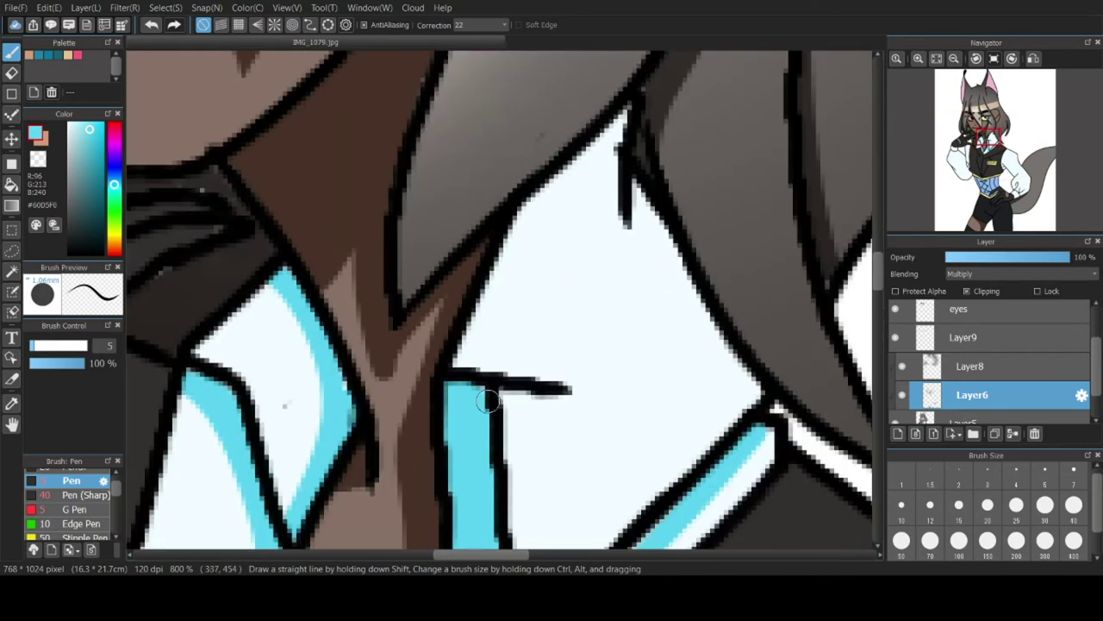
{"action": "left_click_drag", "start_coordinate": [618, 119], "coordinate": [519, 221]}
{"action": "left_click_drag", "start_coordinate": [636, 188], "coordinate": [635, 217]}
{"action": "scroll", "coordinate": [624, 267], "scroll_direction": "down", "scroll_amount": 4}
{"action": "scroll", "coordinate": [450, 276], "scroll_direction": "up", "scroll_amount": 4}
{"action": "left_click_drag", "start_coordinate": [498, 324], "coordinate": [531, 433]}
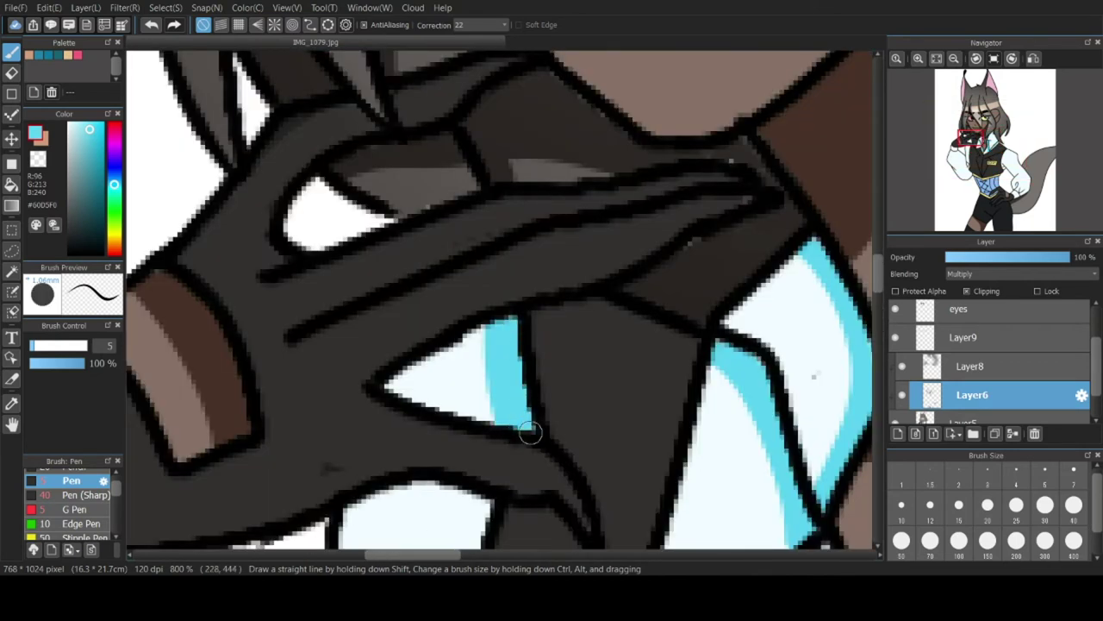
Paint cyan shadows on the shirt strip beside the vest and along the raised sleeve's inner edge and elbow fold.
{"action": "scroll", "coordinate": [851, 381], "scroll_direction": "down", "scroll_amount": 4}
{"action": "scroll", "coordinate": [465, 258], "scroll_direction": "down", "scroll_amount": 3}
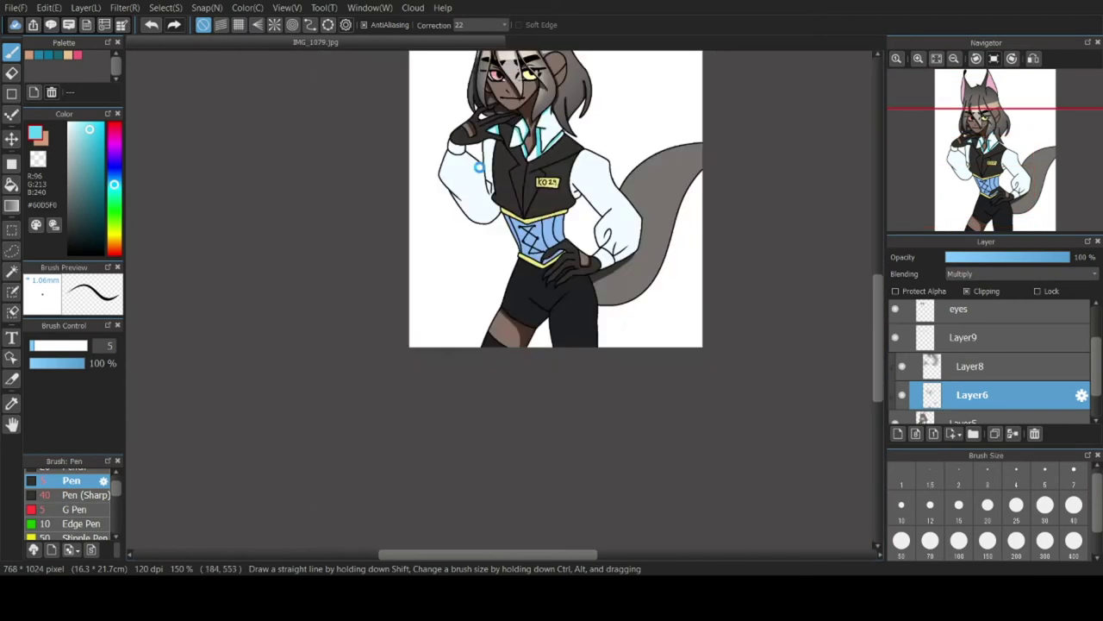
{"action": "scroll", "coordinate": [462, 257], "scroll_direction": "up", "scroll_amount": 6}
{"action": "left_click_drag", "start_coordinate": [530, 339], "coordinate": [517, 445]}
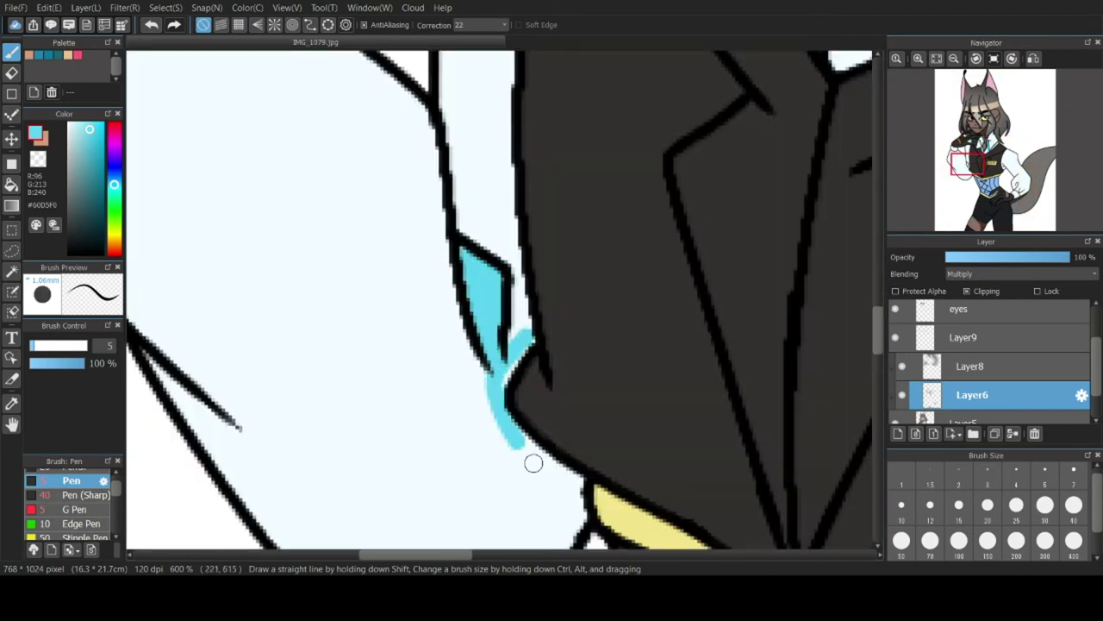
{"action": "left_click_drag", "start_coordinate": [511, 259], "coordinate": [509, 91]}
{"action": "scroll", "coordinate": [510, 172], "scroll_direction": "down", "scroll_amount": 4}
{"action": "scroll", "coordinate": [518, 155], "scroll_direction": "up", "scroll_amount": 2}
{"action": "left_click_drag", "start_coordinate": [525, 141], "coordinate": [545, 314]}
{"action": "left_click_drag", "start_coordinate": [492, 222], "coordinate": [522, 385]}
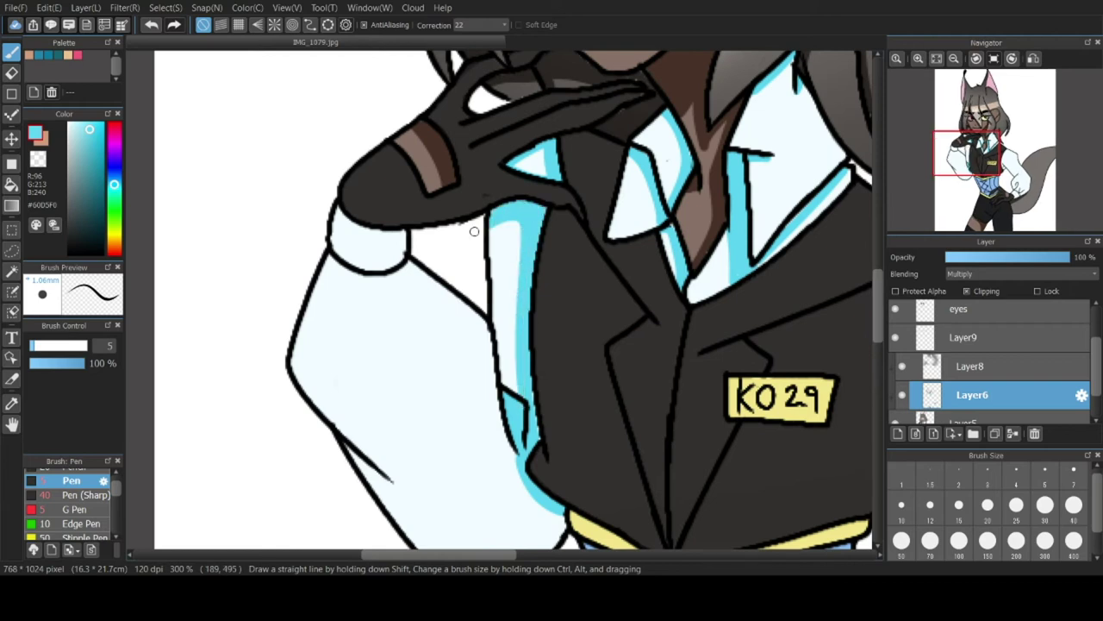
{"action": "scroll", "coordinate": [475, 231], "scroll_direction": "up", "scroll_amount": 2}
{"action": "scroll", "coordinate": [230, 276], "scroll_direction": "down", "scroll_amount": 3}
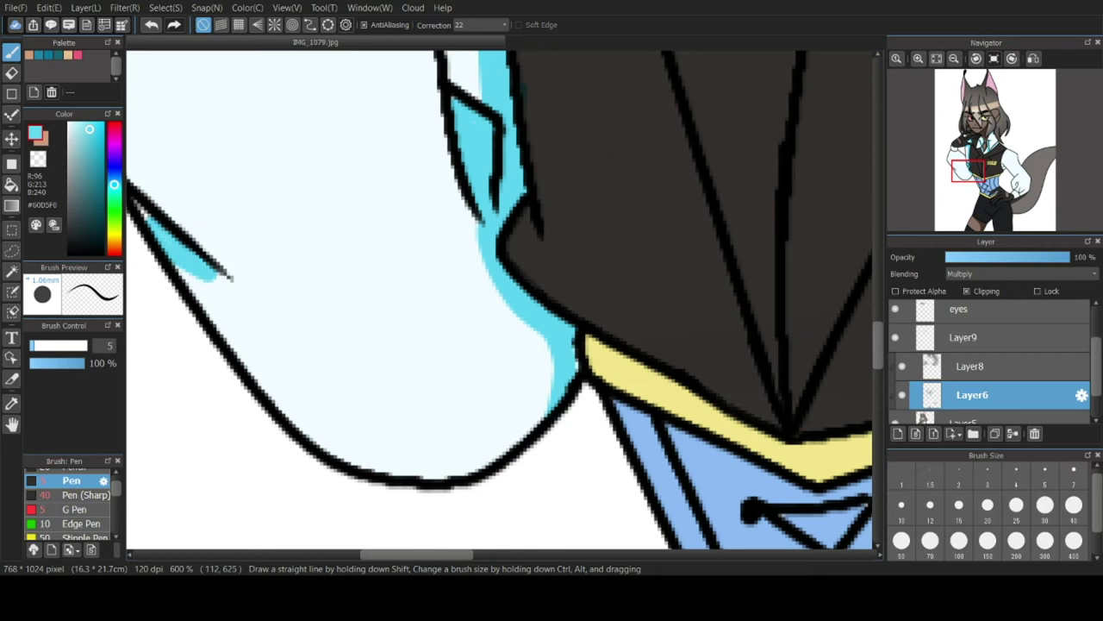
Paint a cyan shadow along the raised sleeve's cuff where it meets the glove.
{"action": "scroll", "coordinate": [231, 276], "scroll_direction": "down", "scroll_amount": 3}
{"action": "scroll", "coordinate": [476, 283], "scroll_direction": "up", "scroll_amount": 3}
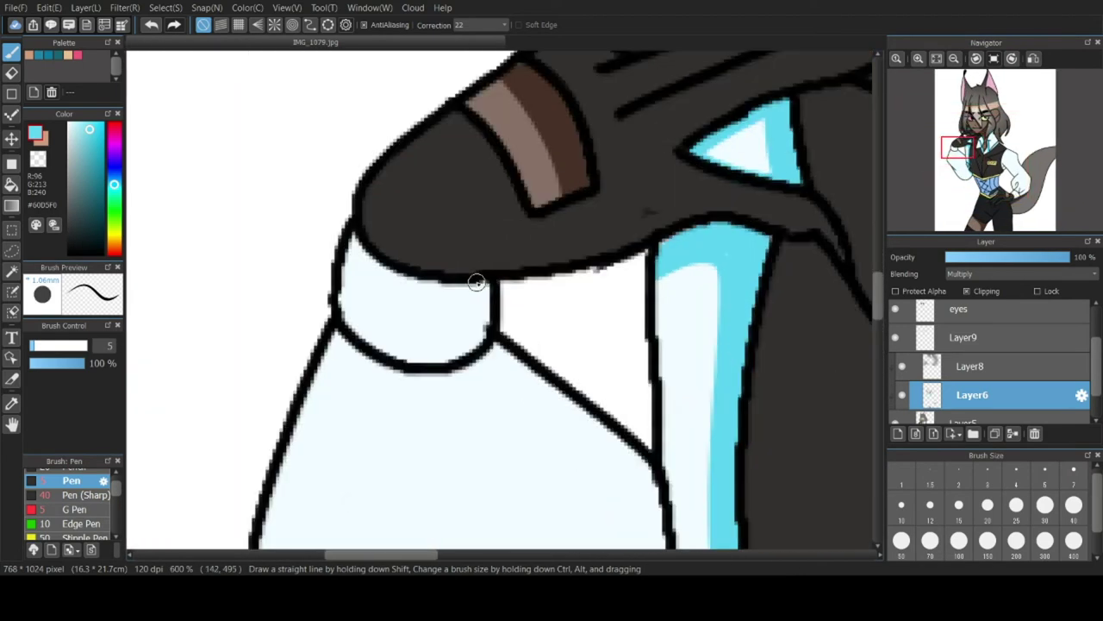
{"action": "left_click_drag", "start_coordinate": [475, 283], "coordinate": [342, 227]}
{"action": "scroll", "coordinate": [413, 278], "scroll_direction": "down", "scroll_amount": 4}
{"action": "scroll", "coordinate": [651, 371], "scroll_direction": "up", "scroll_amount": 4}
{"action": "scroll", "coordinate": [646, 371], "scroll_direction": "up", "scroll_amount": 3}
{"action": "scroll", "coordinate": [646, 372], "scroll_direction": "down", "scroll_amount": 3}
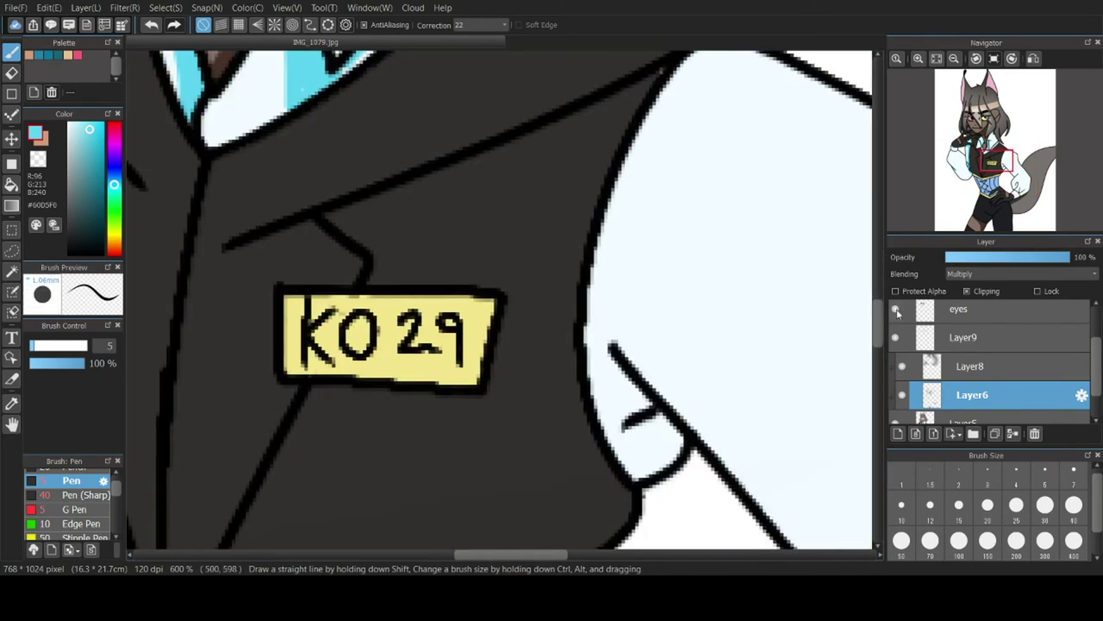
Paint cyan shadows in the small armpit fold of the lowered sleeve beside the vest.
{"action": "left_click_drag", "start_coordinate": [669, 378], "coordinate": [669, 305]}
{"action": "scroll", "coordinate": [669, 306], "scroll_direction": "up", "scroll_amount": 3}
{"action": "mouse_move", "coordinate": [526, 262]}
{"action": "left_mouse_down"}
{"action": "mouse_move", "coordinate": [580, 411]}
{"action": "mouse_move", "coordinate": [665, 465]}
{"action": "mouse_move", "coordinate": [676, 528]}
{"action": "left_mouse_up"}
{"action": "scroll", "coordinate": [652, 215], "scroll_direction": "up", "scroll_amount": 3}
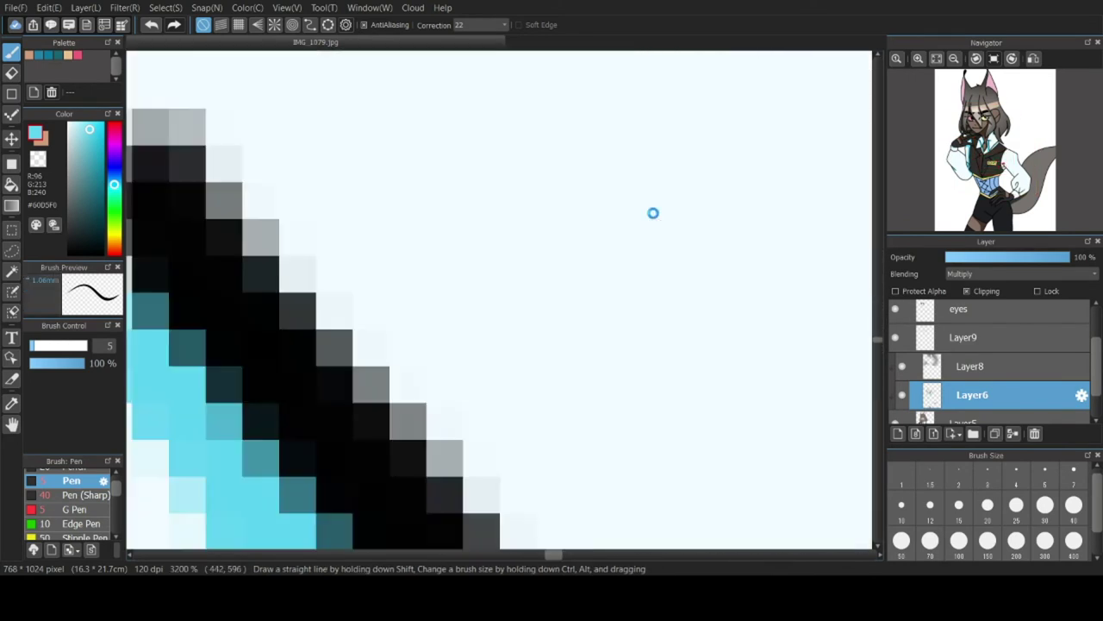
{"action": "scroll", "coordinate": [653, 212], "scroll_direction": "down", "scroll_amount": 5}
{"action": "scroll", "coordinate": [657, 258], "scroll_direction": "up", "scroll_amount": 3}
{"action": "mouse_move", "coordinate": [569, 304]}
{"action": "left_mouse_down"}
{"action": "mouse_move", "coordinate": [669, 314]}
{"action": "mouse_move", "coordinate": [641, 393]}
{"action": "left_mouse_up"}
{"action": "scroll", "coordinate": [744, 313], "scroll_direction": "down", "scroll_amount": 5}
Add cyan shadows to the lowered sleeve's shoulder creases, elbow fold and forearm folds near the cuff.
{"action": "left_click_drag", "start_coordinate": [808, 465], "coordinate": [694, 312]}
{"action": "scroll", "coordinate": [688, 316], "scroll_direction": "up", "scroll_amount": 4}
{"action": "mouse_move", "coordinate": [674, 248]}
{"action": "left_mouse_down"}
{"action": "mouse_move", "coordinate": [712, 212]}
{"action": "mouse_move", "coordinate": [698, 259]}
{"action": "left_mouse_up"}
{"action": "scroll", "coordinate": [676, 371], "scroll_direction": "down", "scroll_amount": 3}
{"action": "scroll", "coordinate": [737, 382], "scroll_direction": "up", "scroll_amount": 4}
{"action": "left_click_drag", "start_coordinate": [573, 217], "coordinate": [560, 340]}
{"action": "scroll", "coordinate": [524, 106], "scroll_direction": "down", "scroll_amount": 7}
{"action": "scroll", "coordinate": [513, 107], "scroll_direction": "up", "scroll_amount": 5}
{"action": "left_click_drag", "start_coordinate": [879, 352], "coordinate": [869, 315]}
{"action": "mouse_move", "coordinate": [461, 446]}
{"action": "left_mouse_down"}
{"action": "mouse_move", "coordinate": [661, 414]}
{"action": "mouse_move", "coordinate": [500, 473]}
{"action": "mouse_move", "coordinate": [527, 485]}
{"action": "left_mouse_up"}
{"action": "scroll", "coordinate": [535, 484], "scroll_direction": "down", "scroll_amount": 3}
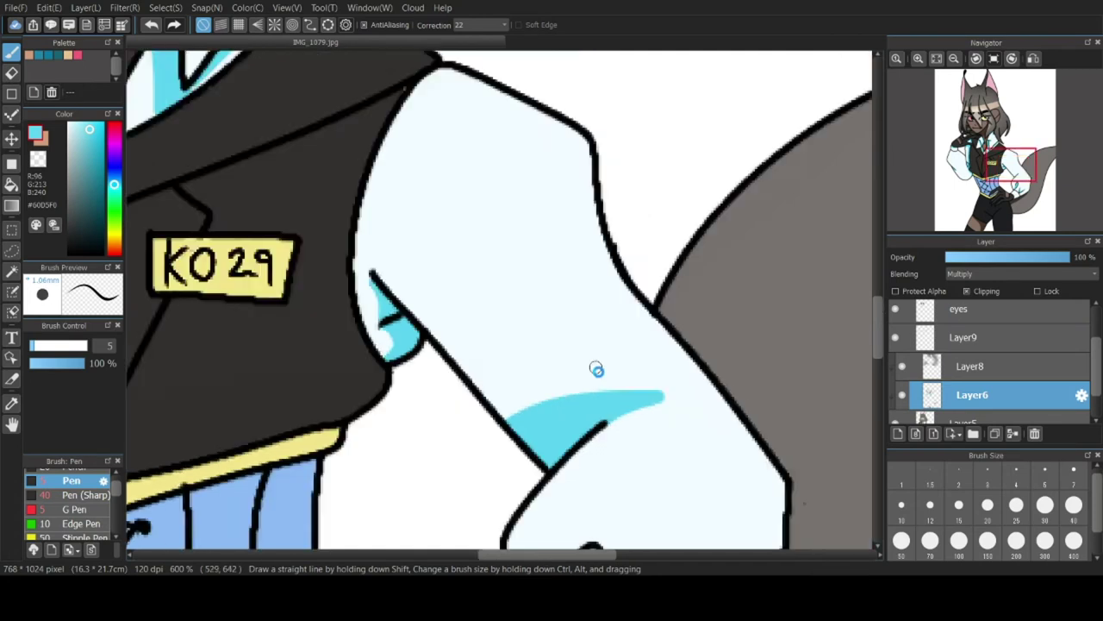
{"action": "scroll", "coordinate": [594, 370], "scroll_direction": "up", "scroll_amount": 3}
{"action": "scroll", "coordinate": [624, 110], "scroll_direction": "down", "scroll_amount": 3}
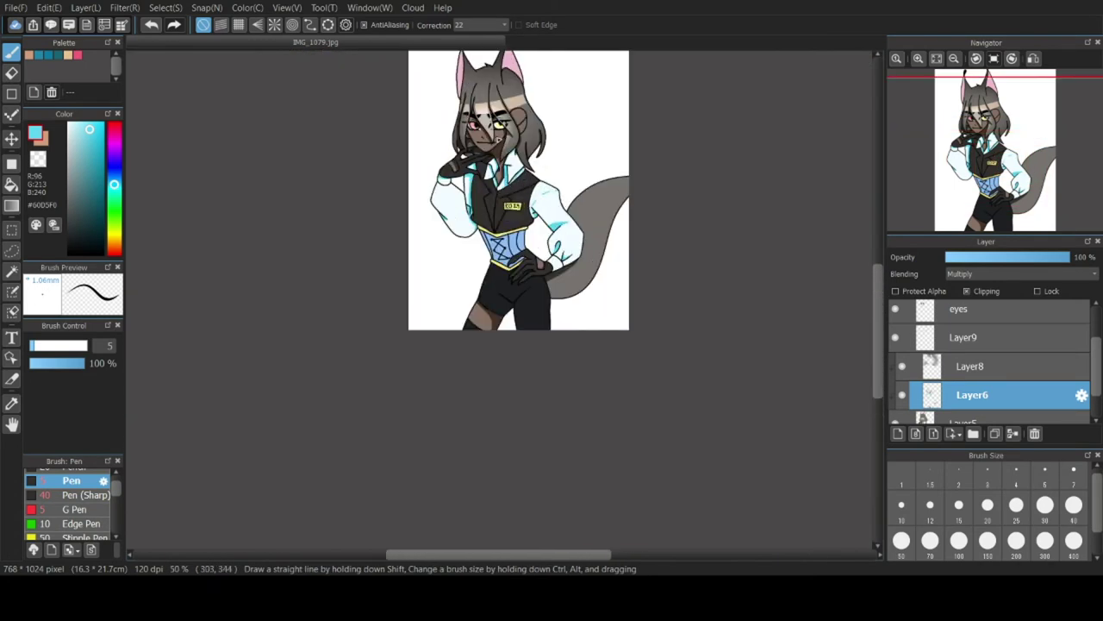
{"action": "scroll", "coordinate": [477, 291], "scroll_direction": "up", "scroll_amount": 2}
Sample the trim's yellow, shift it to a warmer #F6D371, and shade the name badge and one end of the vest trim.
{"action": "left_click", "coordinate": [477, 291], "text": "alt"}
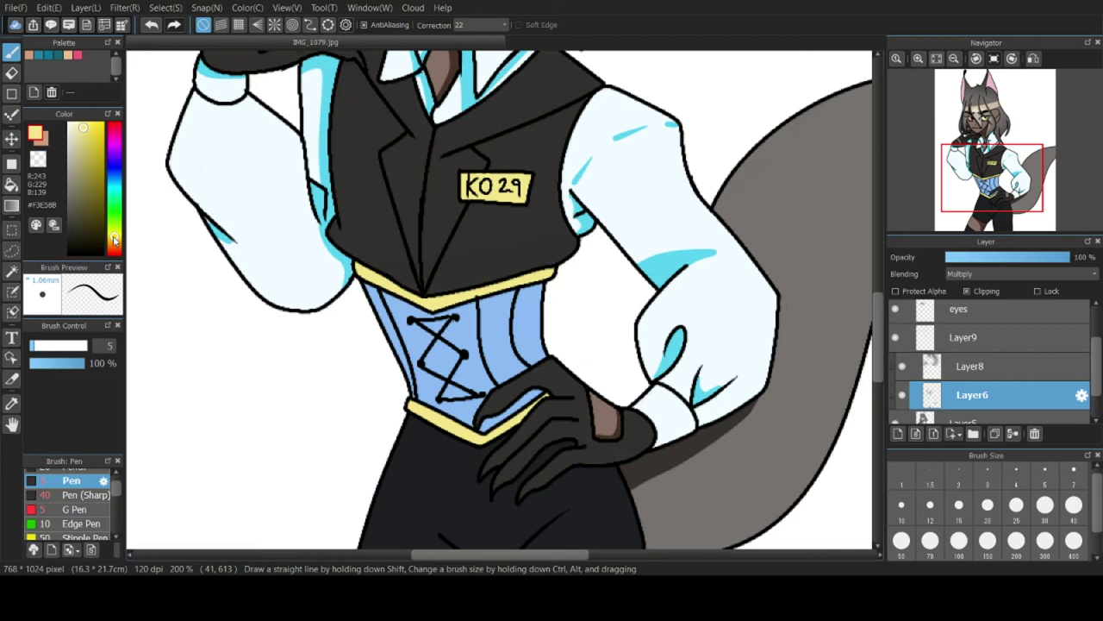
{"action": "left_click_drag", "start_coordinate": [85, 128], "coordinate": [87, 127]}
{"action": "scroll", "coordinate": [497, 181], "scroll_direction": "up", "scroll_amount": 5}
{"action": "mouse_move", "coordinate": [293, 145]}
{"action": "left_mouse_down"}
{"action": "mouse_move", "coordinate": [697, 151]}
{"action": "mouse_move", "coordinate": [615, 281]}
{"action": "mouse_move", "coordinate": [656, 225]}
{"action": "left_mouse_up"}
{"action": "mouse_move", "coordinate": [424, 175]}
{"action": "left_mouse_down"}
{"action": "mouse_move", "coordinate": [355, 278]}
{"action": "mouse_move", "coordinate": [481, 144]}
{"action": "left_mouse_up"}
{"action": "scroll", "coordinate": [455, 268], "scroll_direction": "down", "scroll_amount": 6}
{"action": "scroll", "coordinate": [487, 376], "scroll_direction": "up", "scroll_amount": 5}
{"action": "mouse_move", "coordinate": [332, 178]}
{"action": "left_mouse_down"}
{"action": "mouse_move", "coordinate": [458, 155]}
{"action": "mouse_move", "coordinate": [396, 166]}
{"action": "left_mouse_up"}
{"action": "scroll", "coordinate": [370, 138], "scroll_direction": "down", "scroll_amount": 3}
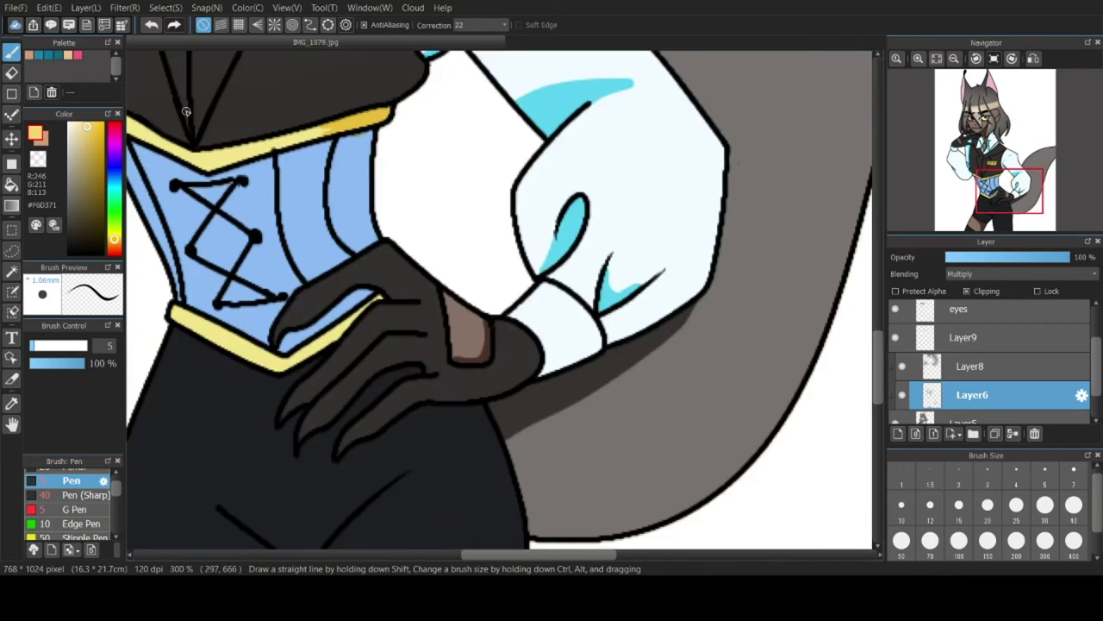
Shade the corset's lower trim beside the hand and the other end of the upper trim with #F6D371.
{"action": "scroll", "coordinate": [365, 406], "scroll_direction": "up", "scroll_amount": 3}
{"action": "scroll", "coordinate": [192, 123], "scroll_direction": "up", "scroll_amount": 3}
{"action": "mouse_move", "coordinate": [301, 296]}
{"action": "left_mouse_down"}
{"action": "mouse_move", "coordinate": [349, 390]}
{"action": "mouse_move", "coordinate": [376, 256]}
{"action": "left_mouse_up"}
{"action": "scroll", "coordinate": [581, 167], "scroll_direction": "down", "scroll_amount": 4}
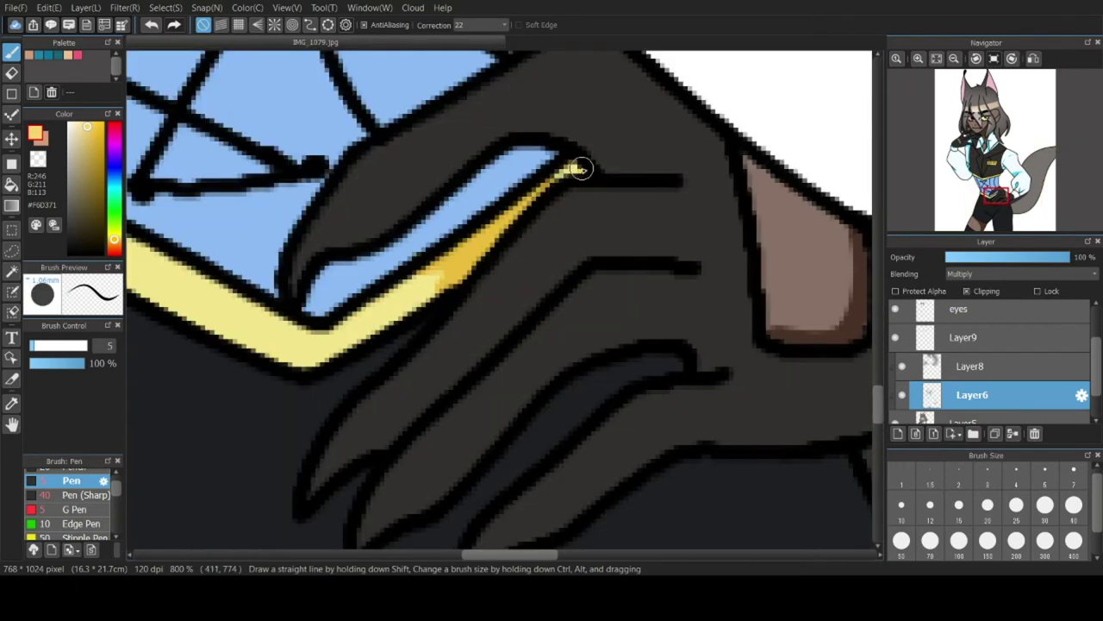
{"action": "scroll", "coordinate": [306, 222], "scroll_direction": "up", "scroll_amount": 3}
{"action": "mouse_move", "coordinate": [306, 221]}
{"action": "left_mouse_down"}
{"action": "mouse_move", "coordinate": [265, 175]}
{"action": "mouse_move", "coordinate": [305, 216]}
{"action": "mouse_move", "coordinate": [255, 203]}
{"action": "mouse_move", "coordinate": [204, 150]}
{"action": "left_mouse_up"}
{"action": "scroll", "coordinate": [305, 217], "scroll_direction": "down", "scroll_amount": 6}
{"action": "scroll", "coordinate": [276, 136], "scroll_direction": "up", "scroll_amount": 5}
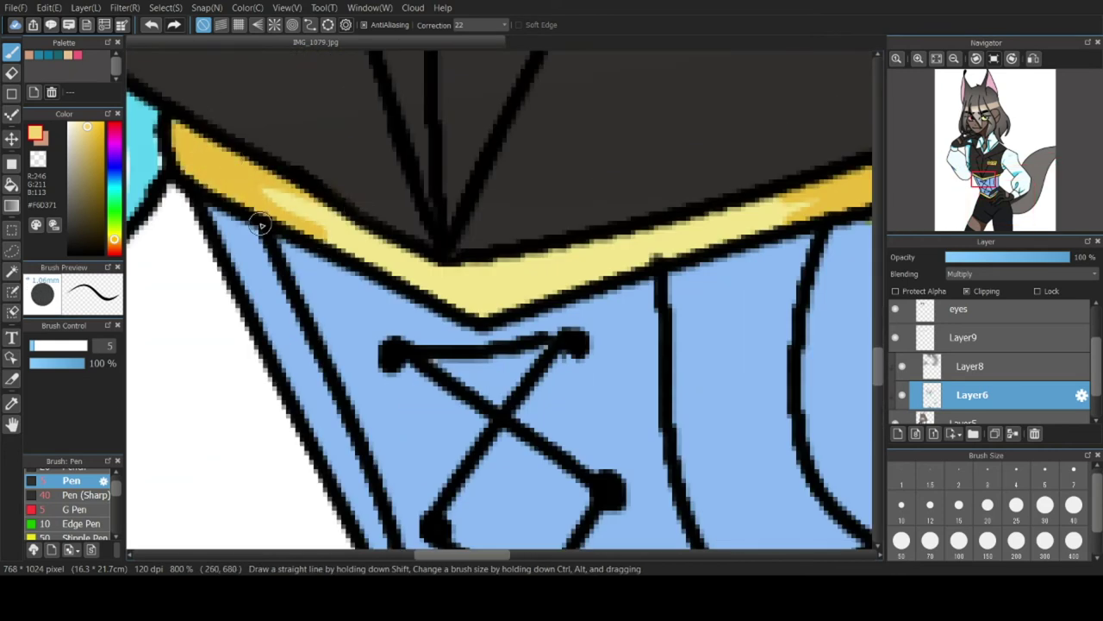
Add a clipped Multiply layer above Layer6 and paint deeper gold (#E9B932) shadows on the upper trim.
{"action": "left_click", "coordinate": [898, 434]}
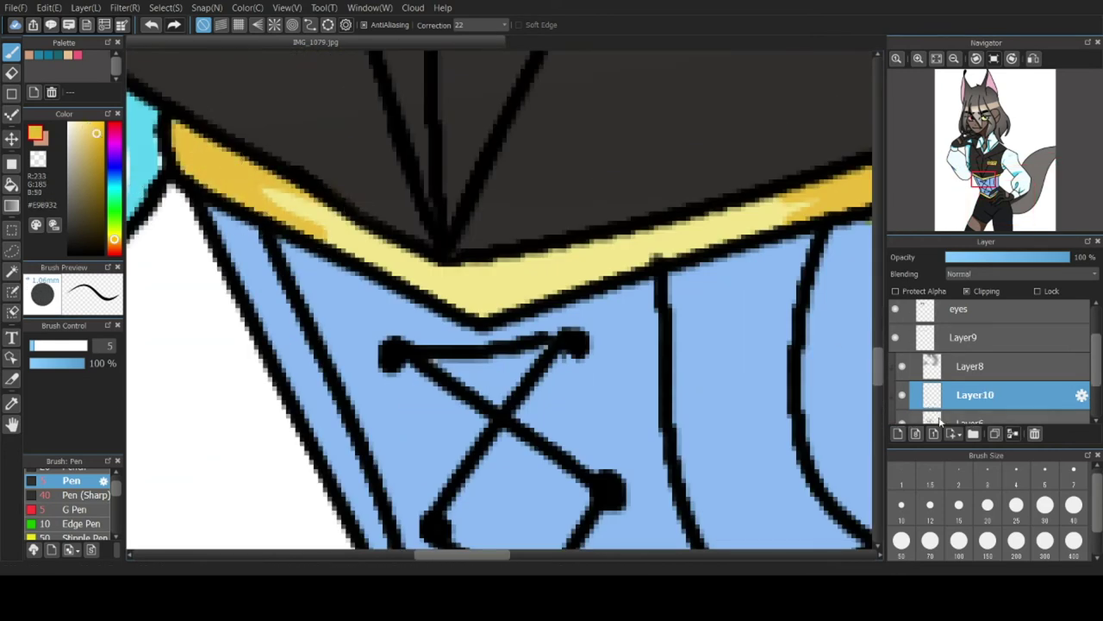
{"action": "left_click", "coordinate": [963, 298]}
{"action": "scroll", "coordinate": [595, 275], "scroll_direction": "down", "scroll_amount": 3}
{"action": "scroll", "coordinate": [726, 240], "scroll_direction": "up", "scroll_amount": 4}
{"action": "mouse_move", "coordinate": [312, 317]}
{"action": "left_mouse_down"}
{"action": "mouse_move", "coordinate": [382, 343]}
{"action": "mouse_move", "coordinate": [362, 299]}
{"action": "mouse_move", "coordinate": [372, 327]}
{"action": "left_mouse_up"}
{"action": "scroll", "coordinate": [207, 302], "scroll_direction": "down", "scroll_amount": 5}
{"action": "scroll", "coordinate": [164, 290], "scroll_direction": "up", "scroll_amount": 5}
{"action": "left_click_drag", "start_coordinate": [374, 383], "coordinate": [307, 418]}
{"action": "scroll", "coordinate": [306, 349], "scroll_direction": "down", "scroll_amount": 3}
{"action": "scroll", "coordinate": [197, 293], "scroll_direction": "up", "scroll_amount": 3}
{"action": "mouse_move", "coordinate": [237, 312]}
{"action": "left_mouse_down"}
{"action": "mouse_move", "coordinate": [288, 392]}
{"action": "mouse_move", "coordinate": [259, 362]}
{"action": "mouse_move", "coordinate": [332, 393]}
{"action": "left_mouse_up"}
{"action": "scroll", "coordinate": [339, 377], "scroll_direction": "down", "scroll_amount": 5}
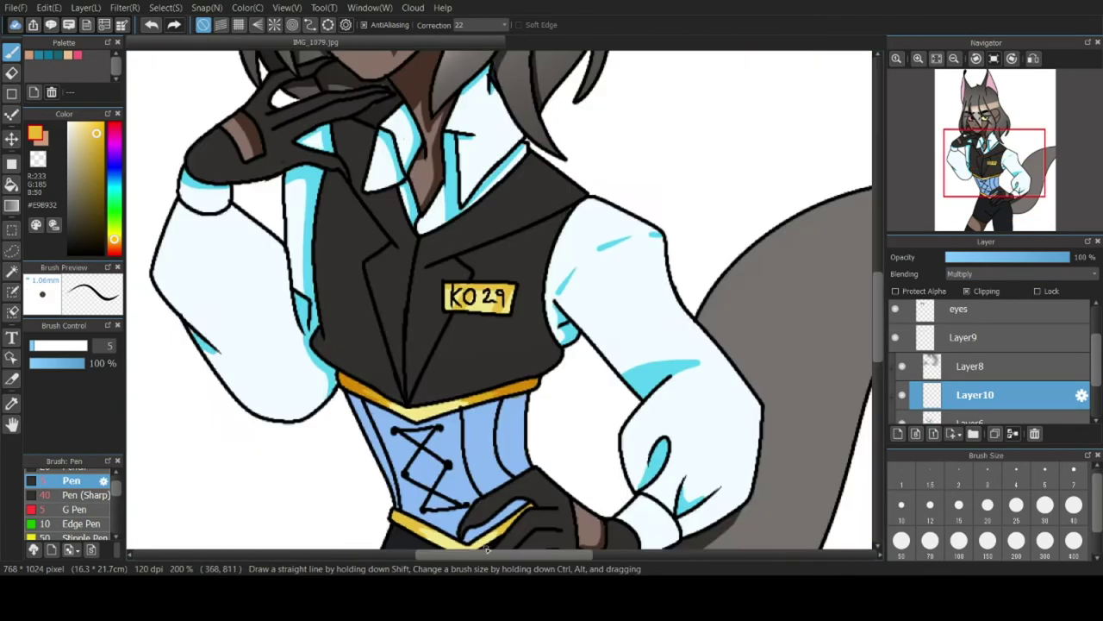
Paint deeper gold shadows on the corset's lower trim and in bands across the name badge on Layer10.
{"action": "scroll", "coordinate": [459, 524], "scroll_direction": "up", "scroll_amount": 4}
{"action": "left_click_drag", "start_coordinate": [877, 384], "coordinate": [877, 390]}
{"action": "left_click_drag", "start_coordinate": [533, 426], "coordinate": [558, 423]}
{"action": "mouse_move", "coordinate": [355, 403]}
{"action": "left_mouse_down"}
{"action": "mouse_move", "coordinate": [189, 374]}
{"action": "mouse_move", "coordinate": [244, 357]}
{"action": "mouse_move", "coordinate": [299, 397]}
{"action": "left_mouse_up"}
{"action": "scroll", "coordinate": [254, 372], "scroll_direction": "down", "scroll_amount": 1}
{"action": "scroll", "coordinate": [253, 372], "scroll_direction": "down", "scroll_amount": 3}
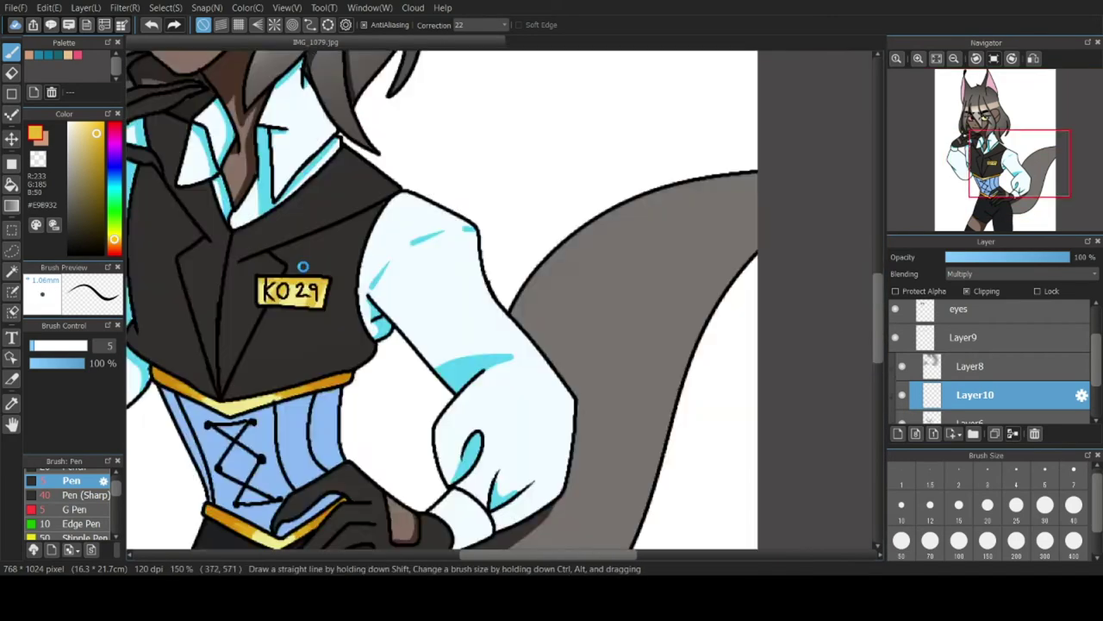
{"action": "scroll", "coordinate": [277, 279], "scroll_direction": "up", "scroll_amount": 5}
{"action": "mouse_move", "coordinate": [200, 295]}
{"action": "left_mouse_down"}
{"action": "mouse_move", "coordinate": [470, 283]}
{"action": "mouse_move", "coordinate": [269, 406]}
{"action": "mouse_move", "coordinate": [486, 399]}
{"action": "mouse_move", "coordinate": [509, 431]}
{"action": "left_mouse_up"}
{"action": "scroll", "coordinate": [62, 509], "scroll_direction": "down", "scroll_amount": 5}
Soften the gold shadow edges on the badge and both trims with the Blur brush at size 10.
{"action": "left_click", "coordinate": [71, 524]}
{"action": "left_click", "coordinate": [907, 510]}
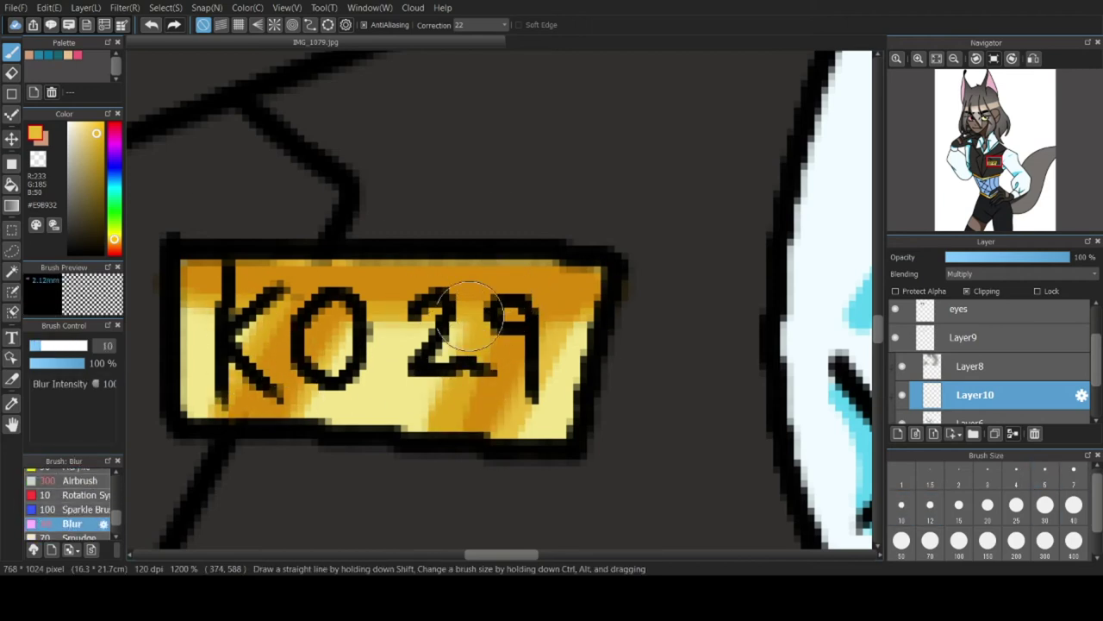
{"action": "scroll", "coordinate": [448, 414], "scroll_direction": "down", "scroll_amount": 4}
{"action": "scroll", "coordinate": [499, 290], "scroll_direction": "up", "scroll_amount": 4}
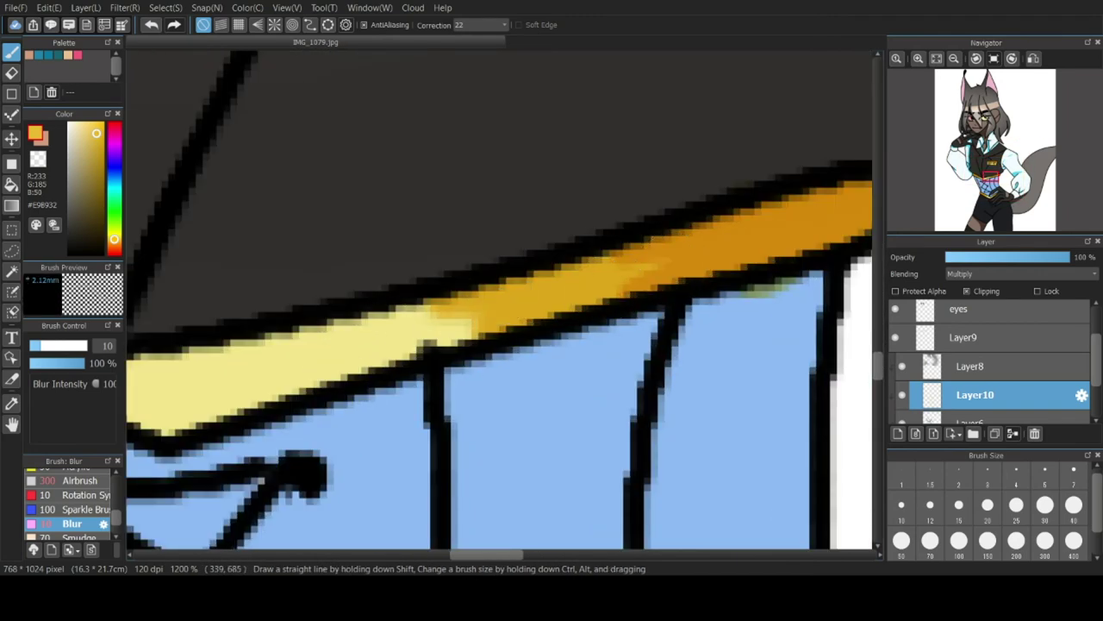
{"action": "scroll", "coordinate": [344, 289], "scroll_direction": "down", "scroll_amount": 2}
{"action": "scroll", "coordinate": [200, 268], "scroll_direction": "up", "scroll_amount": 4}
{"action": "left_click_drag", "start_coordinate": [355, 491], "coordinate": [402, 500]}
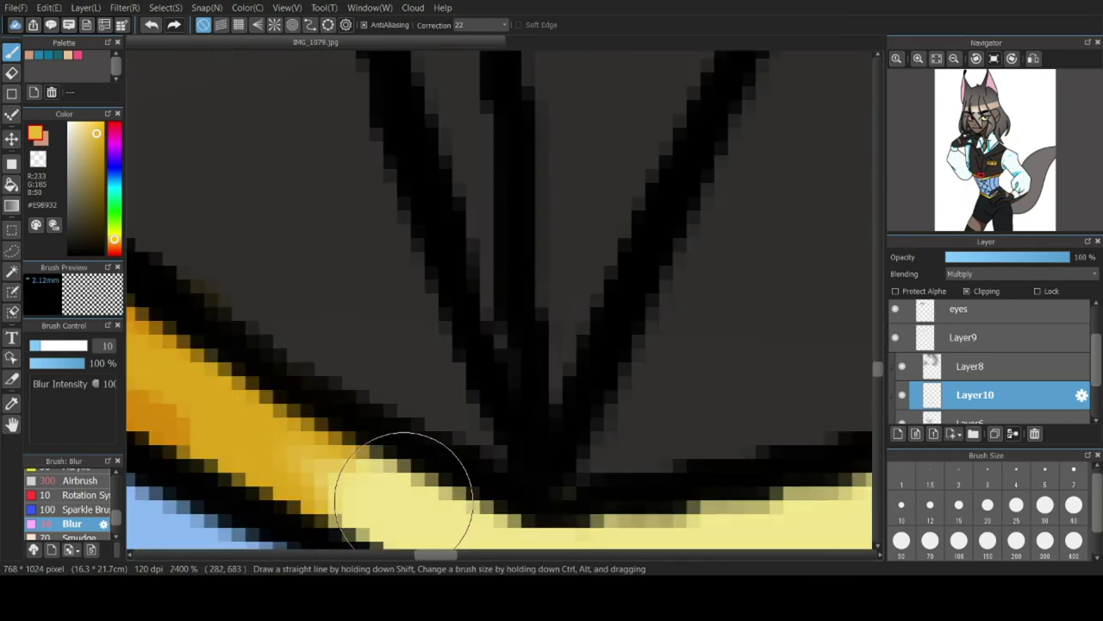
{"action": "scroll", "coordinate": [345, 431], "scroll_direction": "down", "scroll_amount": 7}
{"action": "scroll", "coordinate": [519, 465], "scroll_direction": "up", "scroll_amount": 3}
{"action": "left_click_drag", "start_coordinate": [876, 340], "coordinate": [876, 350]}
{"action": "scroll", "coordinate": [503, 200], "scroll_direction": "up", "scroll_amount": 2}
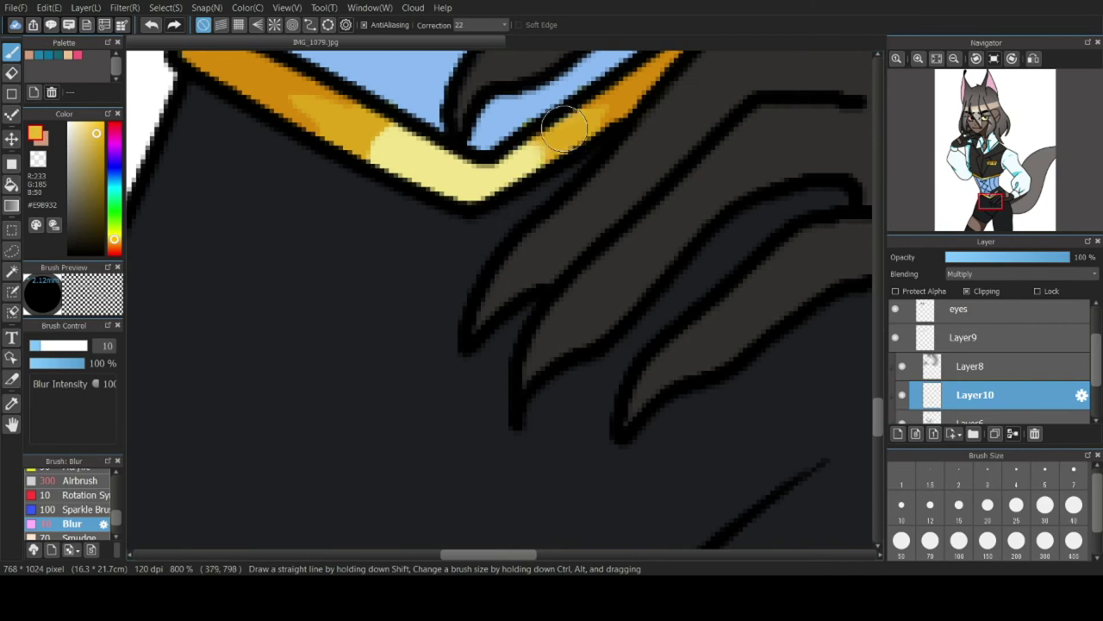
{"action": "scroll", "coordinate": [61, 509], "scroll_direction": "up", "scroll_amount": 1}
Switch to the Airbrush at size 4 in pale cream (#FBEABA) and select the Overlay layer Layer9.
{"action": "left_click", "coordinate": [73, 523]}
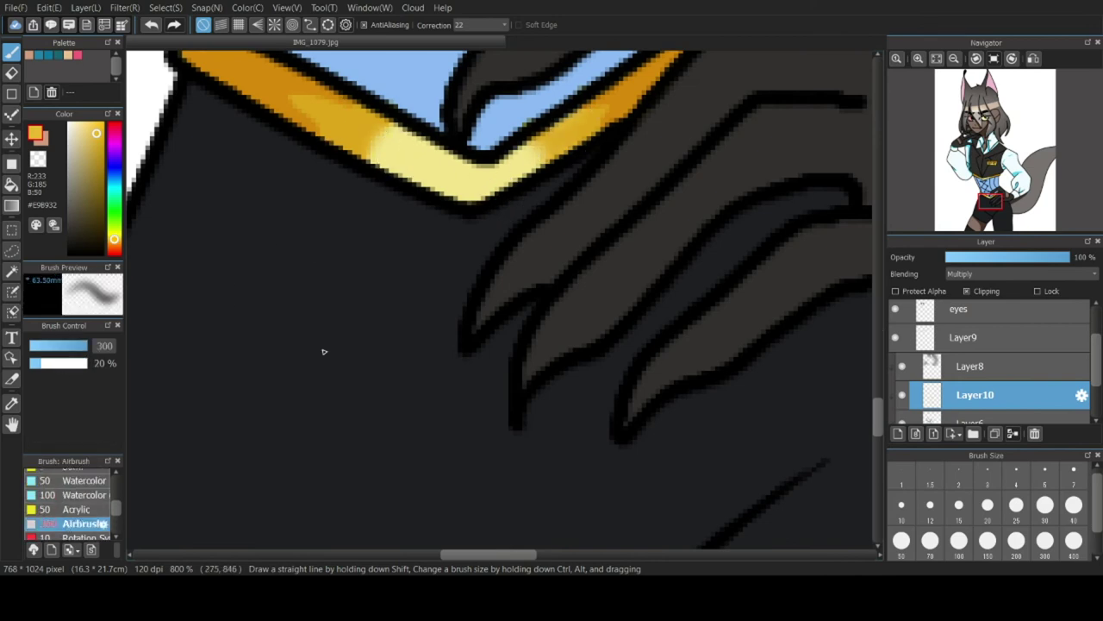
{"action": "scroll", "coordinate": [558, 278], "scroll_direction": "down", "scroll_amount": 5}
{"action": "scroll", "coordinate": [561, 99], "scroll_direction": "up", "scroll_amount": 5}
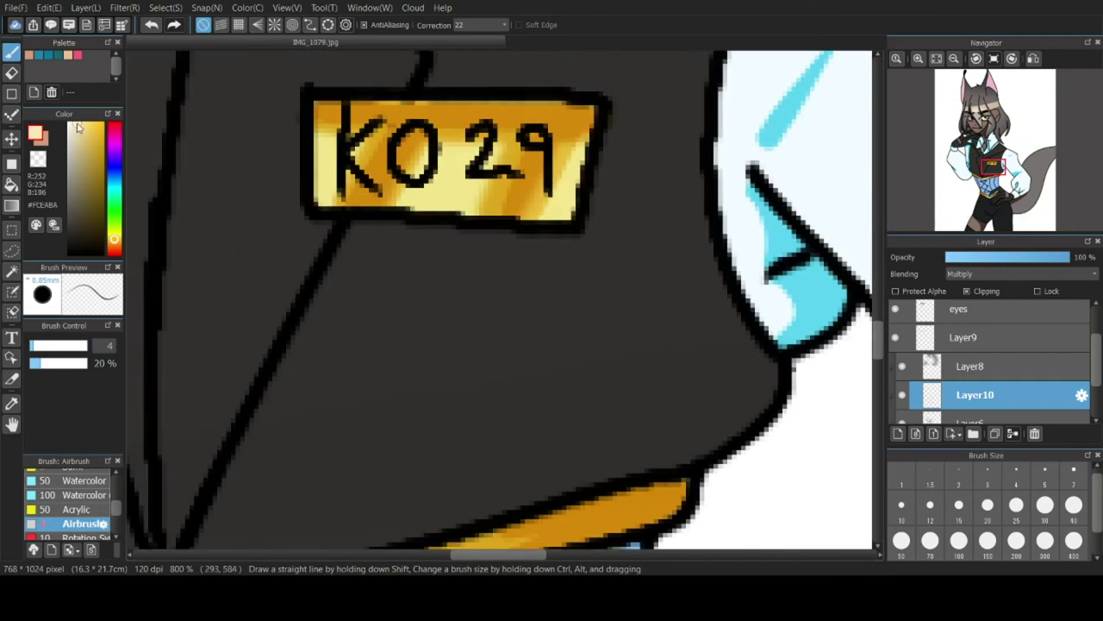
{"action": "left_click", "coordinate": [965, 337]}
{"action": "scroll", "coordinate": [471, 157], "scroll_direction": "up", "scroll_amount": 1}
{"action": "left_click_drag", "start_coordinate": [446, 213], "coordinate": [507, 99]}
{"action": "mouse_move", "coordinate": [456, 207]}
{"action": "left_mouse_down"}
{"action": "mouse_move", "coordinate": [522, 99]}
{"action": "mouse_move", "coordinate": [496, 100]}
{"action": "left_mouse_up"}
{"action": "key", "text": "ctrl+z"}
{"action": "key", "text": "ctrl+z"}
Airbrush two diagonal highlights across the name badge on Layer9.
{"action": "left_click_drag", "start_coordinate": [465, 207], "coordinate": [521, 100]}
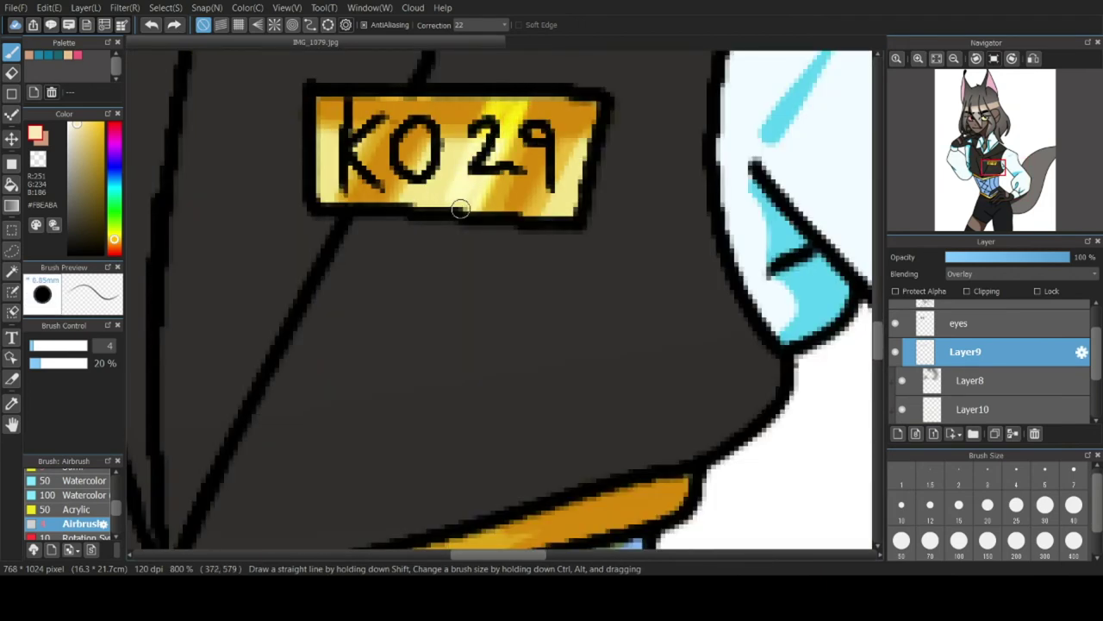
{"action": "left_click_drag", "start_coordinate": [410, 90], "coordinate": [355, 196]}
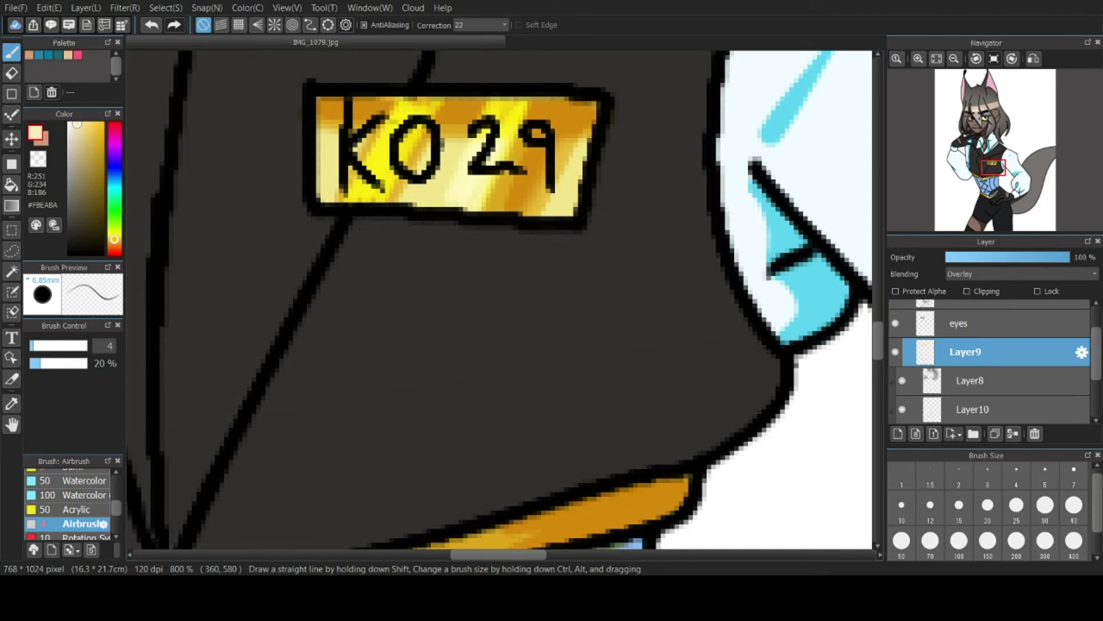
{"action": "scroll", "coordinate": [336, 207], "scroll_direction": "down", "scroll_amount": 2}
{"action": "scroll", "coordinate": [285, 302], "scroll_direction": "up", "scroll_amount": 3}
{"action": "left_click_drag", "start_coordinate": [294, 317], "coordinate": [305, 387]}
{"action": "mouse_move", "coordinate": [480, 384]}
{"action": "left_mouse_down"}
{"action": "mouse_move", "coordinate": [465, 325]}
{"action": "mouse_move", "coordinate": [360, 335]}
{"action": "left_mouse_up"}
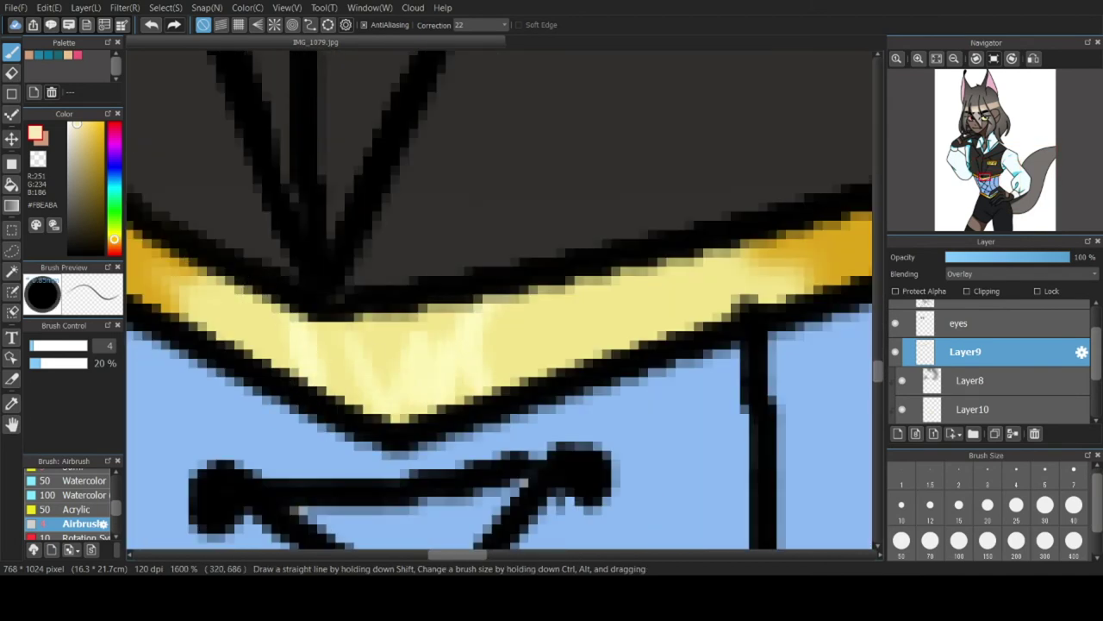
{"action": "key", "text": "ctrl+z"}
{"action": "key", "text": "ctrl+z"}
Set the airbrush size to 5 and brighten the centre points of the upper and lower trims on Layer9.
{"action": "left_click", "coordinate": [1046, 474]}
{"action": "left_click_drag", "start_coordinate": [270, 309], "coordinate": [310, 357]}
{"action": "left_click_drag", "start_coordinate": [547, 302], "coordinate": [352, 385]}
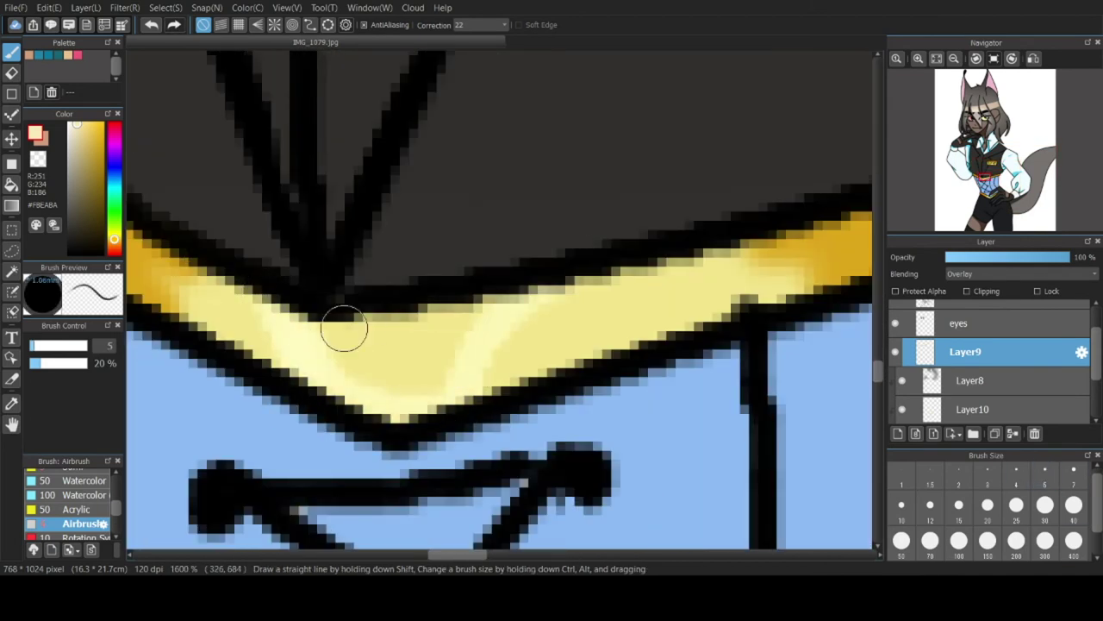
{"action": "left_click_drag", "start_coordinate": [344, 329], "coordinate": [444, 375]}
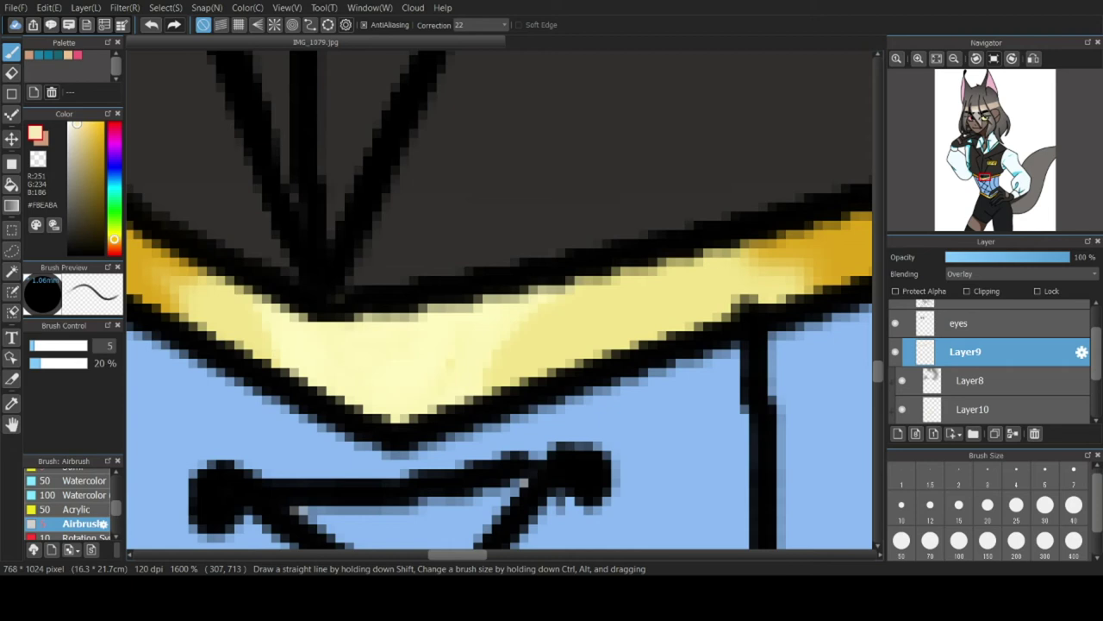
{"action": "scroll", "coordinate": [620, 377], "scroll_direction": "down", "scroll_amount": 3}
{"action": "scroll", "coordinate": [613, 416], "scroll_direction": "up", "scroll_amount": 3}
{"action": "mouse_move", "coordinate": [613, 417]}
{"action": "left_mouse_down"}
{"action": "mouse_move", "coordinate": [577, 379]}
{"action": "mouse_move", "coordinate": [654, 376]}
{"action": "left_mouse_up"}
{"action": "scroll", "coordinate": [654, 376], "scroll_direction": "down", "scroll_amount": 10}
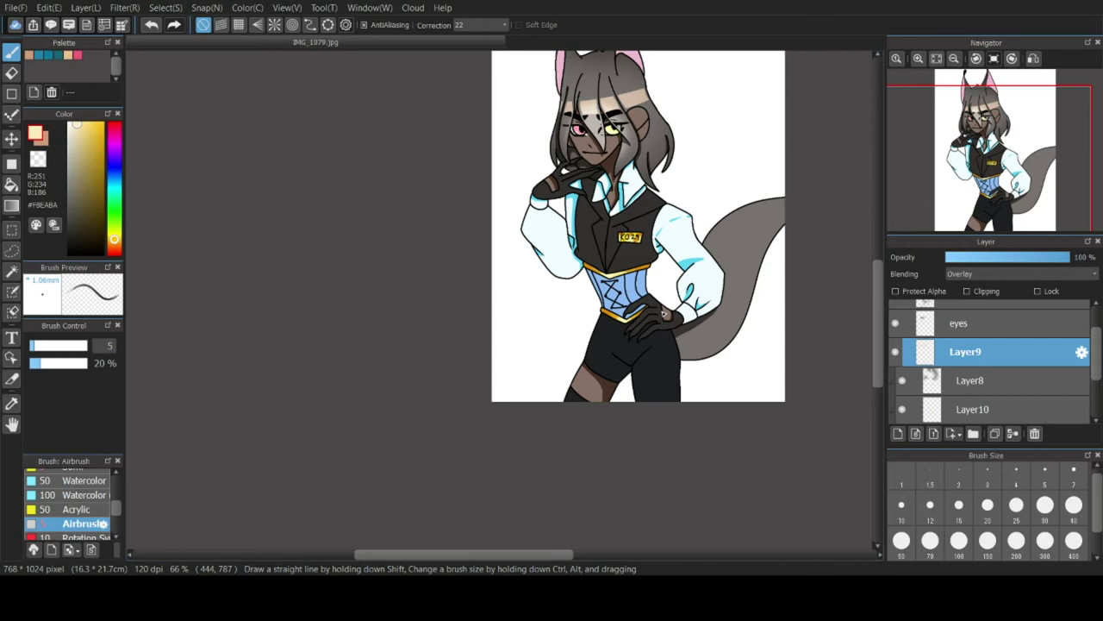
Choose orange (#FA8B23), select Layer8 and airbrush shadows along both arms of the upper trim.
{"action": "left_click", "coordinate": [99, 126]}
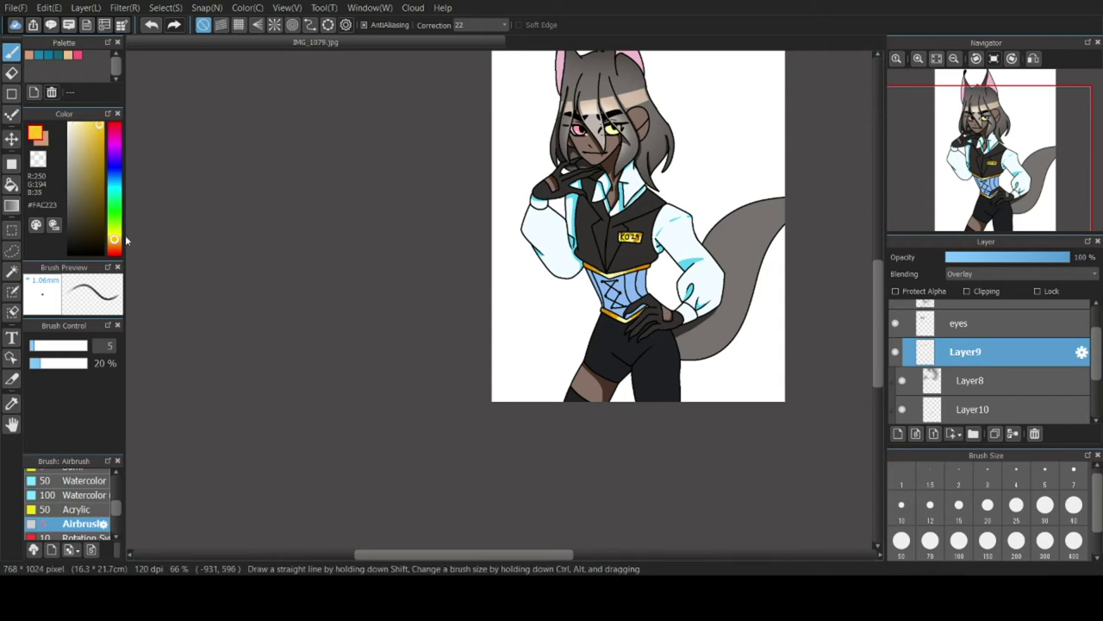
{"action": "left_click", "coordinate": [114, 245]}
{"action": "scroll", "coordinate": [648, 276], "scroll_direction": "up", "scroll_amount": 4}
{"action": "left_click", "coordinate": [971, 380]}
{"action": "scroll", "coordinate": [345, 212], "scroll_direction": "down", "scroll_amount": 2}
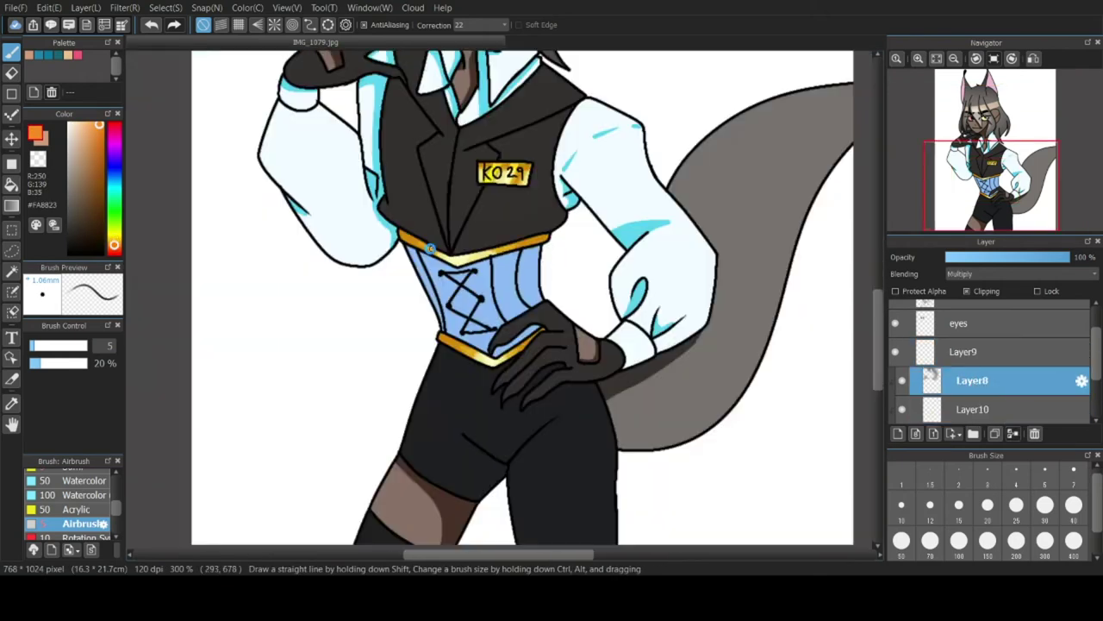
{"action": "scroll", "coordinate": [342, 207], "scroll_direction": "up", "scroll_amount": 6}
{"action": "mouse_move", "coordinate": [351, 239]}
{"action": "left_mouse_down"}
{"action": "mouse_move", "coordinate": [511, 346]}
{"action": "mouse_move", "coordinate": [568, 347]}
{"action": "mouse_move", "coordinate": [734, 450]}
{"action": "mouse_move", "coordinate": [754, 452]}
{"action": "mouse_move", "coordinate": [781, 426]}
{"action": "mouse_move", "coordinate": [844, 406]}
{"action": "mouse_move", "coordinate": [846, 440]}
{"action": "left_mouse_up"}
{"action": "scroll", "coordinate": [709, 177], "scroll_direction": "down", "scroll_amount": 6}
{"action": "scroll", "coordinate": [763, 183], "scroll_direction": "up", "scroll_amount": 5}
{"action": "mouse_move", "coordinate": [730, 179]}
{"action": "left_mouse_down"}
{"action": "mouse_move", "coordinate": [442, 253]}
{"action": "mouse_move", "coordinate": [860, 133]}
{"action": "left_mouse_up"}
{"action": "scroll", "coordinate": [856, 156], "scroll_direction": "down", "scroll_amount": 2}
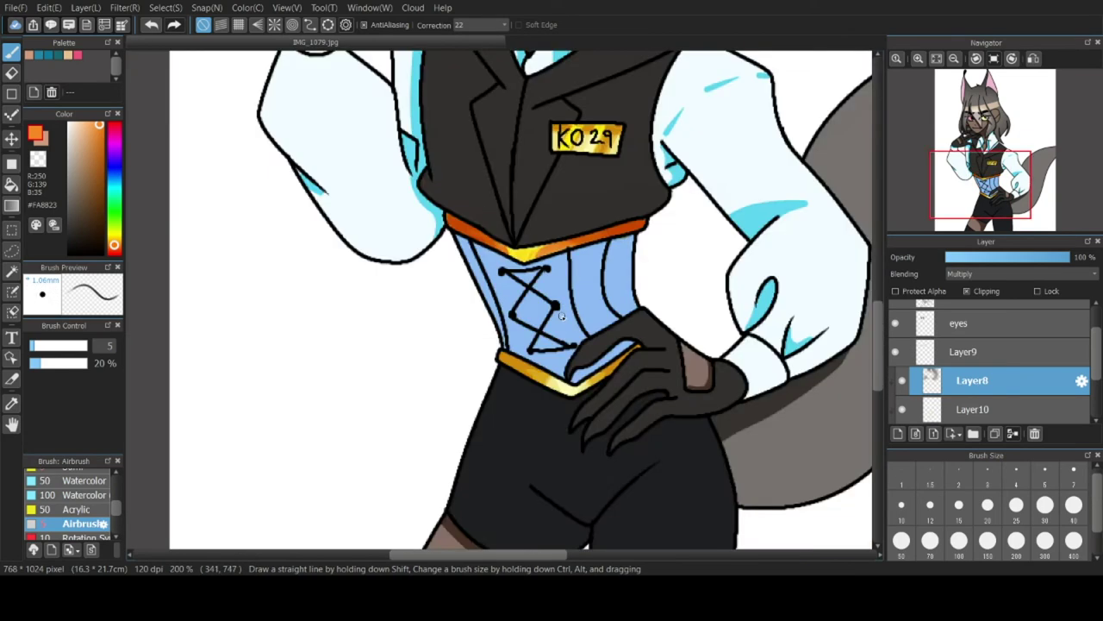
Airbrush orange shadows on the lower corset trim on both sides of its centre point.
{"action": "scroll", "coordinate": [639, 477], "scroll_direction": "up", "scroll_amount": 3}
{"action": "mouse_move", "coordinate": [700, 274]}
{"action": "left_mouse_down"}
{"action": "mouse_move", "coordinate": [569, 345]}
{"action": "mouse_move", "coordinate": [379, 289]}
{"action": "mouse_move", "coordinate": [276, 228]}
{"action": "mouse_move", "coordinate": [509, 336]}
{"action": "mouse_move", "coordinate": [491, 318]}
{"action": "left_mouse_up"}
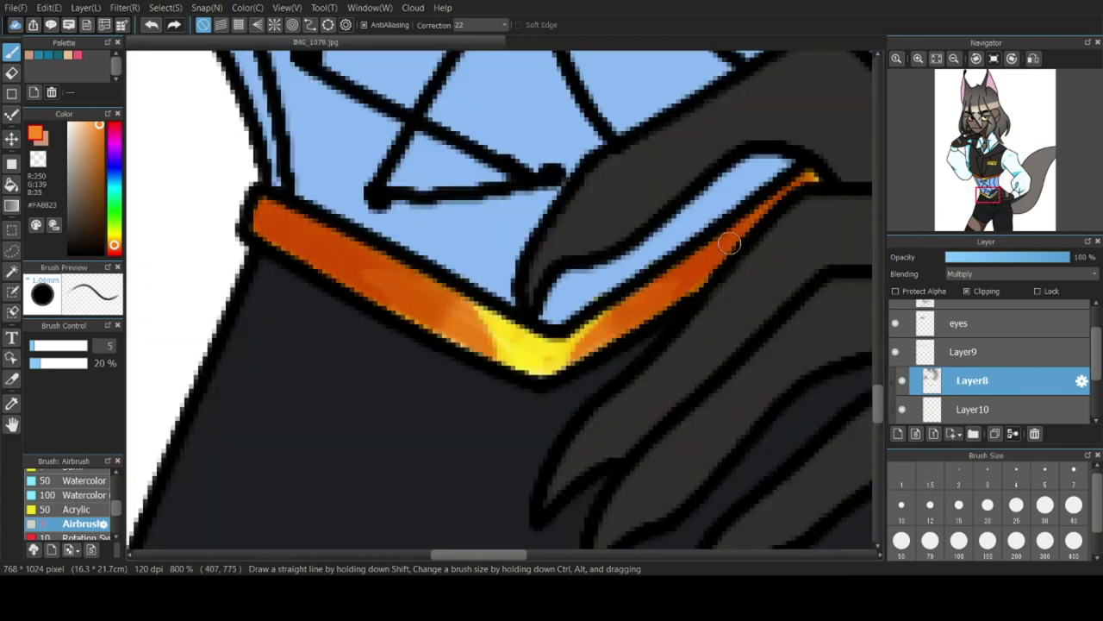
{"action": "scroll", "coordinate": [475, 254], "scroll_direction": "down", "scroll_amount": 6}
{"action": "scroll", "coordinate": [472, 194], "scroll_direction": "up", "scroll_amount": 2}
{"action": "scroll", "coordinate": [974, 392], "scroll_direction": "down", "scroll_amount": 1}
Select Layer6, sample the corset's blue (#8BBAF3) and shade the seamed corset panels with the G Pen.
{"action": "left_click", "coordinate": [975, 397]}
{"action": "right_click", "coordinate": [513, 272]}
{"action": "scroll", "coordinate": [513, 272], "scroll_direction": "down", "scroll_amount": 2}
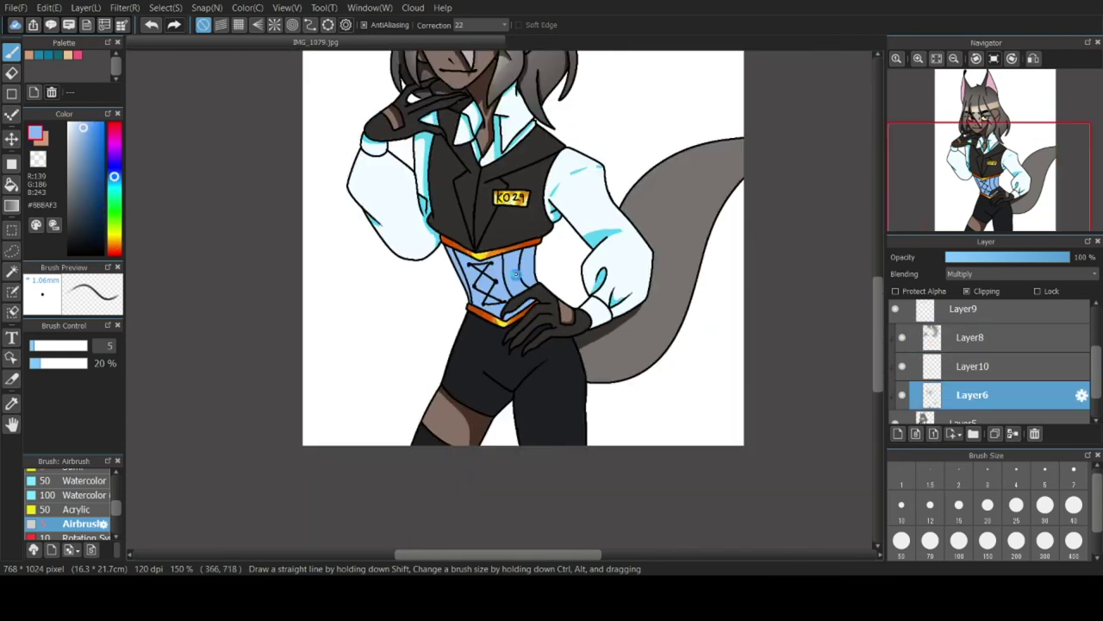
{"action": "scroll", "coordinate": [498, 297], "scroll_direction": "up", "scroll_amount": 6}
{"action": "scroll", "coordinate": [479, 288], "scroll_direction": "up", "scroll_amount": 1}
{"action": "scroll", "coordinate": [89, 488], "scroll_direction": "up", "scroll_amount": 3}
{"action": "left_click", "coordinate": [78, 500]}
{"action": "mouse_move", "coordinate": [485, 290]}
{"action": "left_mouse_down"}
{"action": "mouse_move", "coordinate": [465, 341]}
{"action": "mouse_move", "coordinate": [588, 267]}
{"action": "mouse_move", "coordinate": [458, 346]}
{"action": "left_mouse_up"}
{"action": "scroll", "coordinate": [454, 362], "scroll_direction": "down", "scroll_amount": 3}
{"action": "scroll", "coordinate": [512, 275], "scroll_direction": "up", "scroll_amount": 2}
{"action": "left_click_drag", "start_coordinate": [644, 161], "coordinate": [336, 429]}
{"action": "left_click_drag", "start_coordinate": [271, 278], "coordinate": [332, 303]}
Add more blue shadows around the corset's lacing and side seams.
{"action": "mouse_move", "coordinate": [214, 102]}
{"action": "left_mouse_down"}
{"action": "mouse_move", "coordinate": [254, 125]}
{"action": "mouse_move", "coordinate": [250, 234]}
{"action": "left_mouse_up"}
{"action": "left_click_drag", "start_coordinate": [134, 198], "coordinate": [237, 261]}
{"action": "left_click_drag", "start_coordinate": [232, 334], "coordinate": [379, 319]}
{"action": "scroll", "coordinate": [321, 228], "scroll_direction": "down", "scroll_amount": 3}
{"action": "scroll", "coordinate": [321, 103], "scroll_direction": "up", "scroll_amount": 4}
{"action": "left_click_drag", "start_coordinate": [227, 233], "coordinate": [354, 317]}
{"action": "mouse_move", "coordinate": [433, 207]}
{"action": "left_mouse_down"}
{"action": "mouse_move", "coordinate": [366, 283]}
{"action": "mouse_move", "coordinate": [413, 215]}
{"action": "left_mouse_up"}
{"action": "scroll", "coordinate": [430, 214], "scroll_direction": "down", "scroll_amount": 4}
Paint a blue shadow along the corset's upper edge beneath both arms of the V-shaped trim.
{"action": "scroll", "coordinate": [342, 162], "scroll_direction": "up", "scroll_amount": 5}
{"action": "mouse_move", "coordinate": [196, 160]}
{"action": "left_mouse_down"}
{"action": "mouse_move", "coordinate": [596, 330]}
{"action": "mouse_move", "coordinate": [709, 345]}
{"action": "mouse_move", "coordinate": [681, 379]}
{"action": "left_mouse_up"}
{"action": "key", "text": "ctrl+z"}
{"action": "mouse_move", "coordinate": [332, 210]}
{"action": "left_mouse_down"}
{"action": "mouse_move", "coordinate": [449, 277]}
{"action": "mouse_move", "coordinate": [604, 334]}
{"action": "left_mouse_up"}
{"action": "scroll", "coordinate": [300, 324], "scroll_direction": "down", "scroll_amount": 3}
{"action": "mouse_move", "coordinate": [780, 260]}
{"action": "left_mouse_down"}
{"action": "mouse_move", "coordinate": [525, 337]}
{"action": "mouse_move", "coordinate": [444, 349]}
{"action": "left_mouse_up"}
{"action": "scroll", "coordinate": [431, 293], "scroll_direction": "down", "scroll_amount": 6}
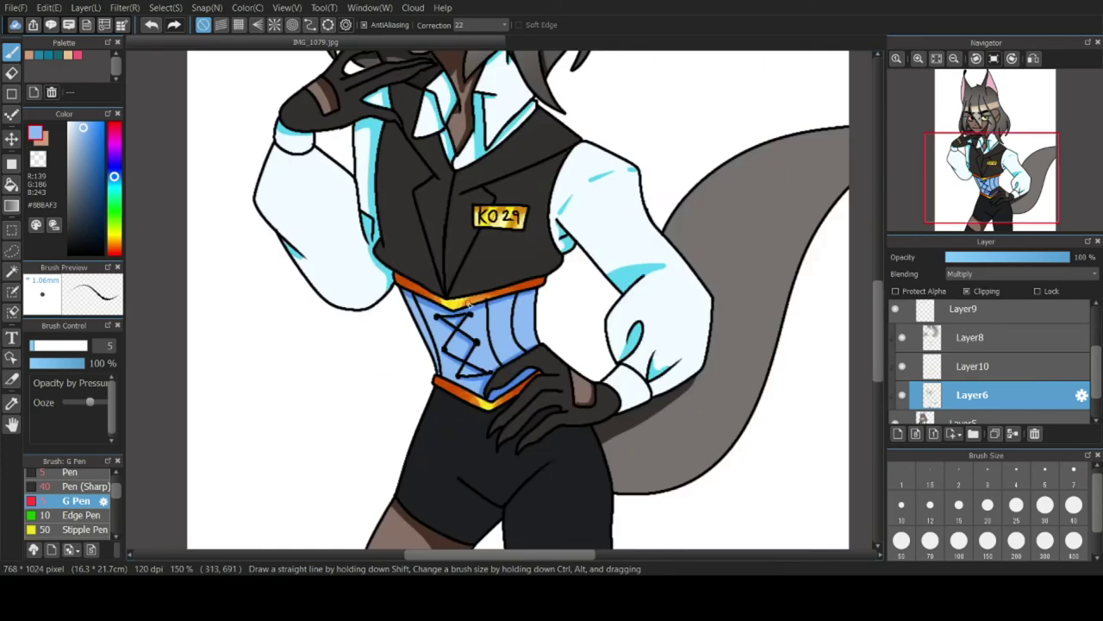
Sample the glove's dark grey (#32302F) and paint a shadow along the lower finger crease of the raised hand.
{"action": "scroll", "coordinate": [494, 278], "scroll_direction": "up", "scroll_amount": 8}
{"action": "left_click", "coordinate": [491, 249], "text": "alt"}
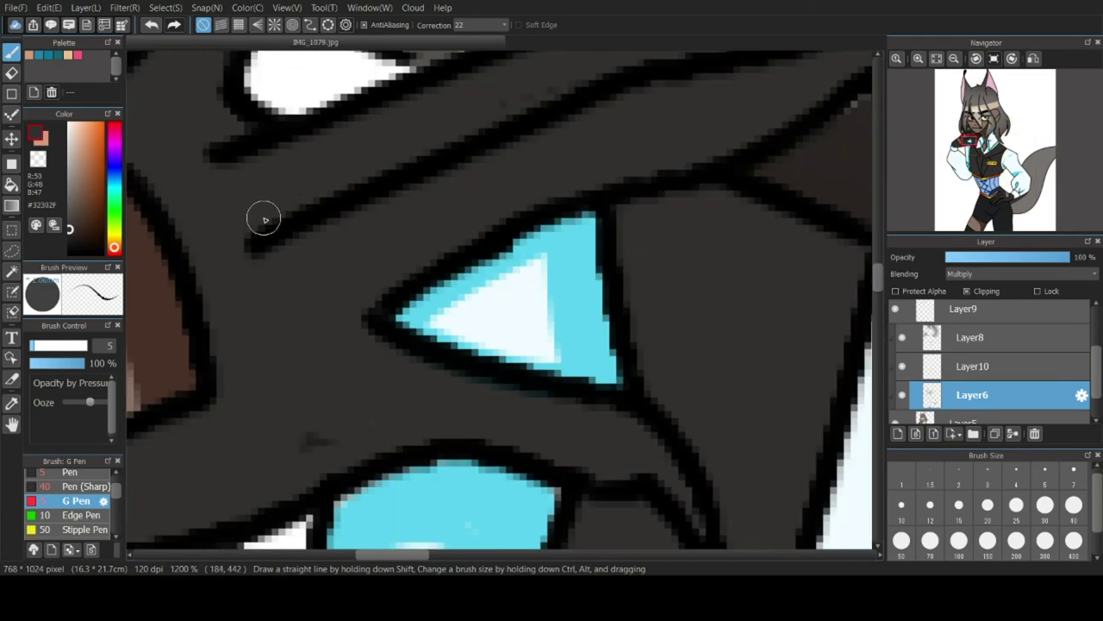
{"action": "scroll", "coordinate": [303, 93], "scroll_direction": "up", "scroll_amount": 1}
{"action": "left_click_drag", "start_coordinate": [245, 271], "coordinate": [677, 76]}
{"action": "left_click_drag", "start_coordinate": [342, 227], "coordinate": [607, 131]}
{"action": "scroll", "coordinate": [645, 126], "scroll_direction": "down", "scroll_amount": 3}
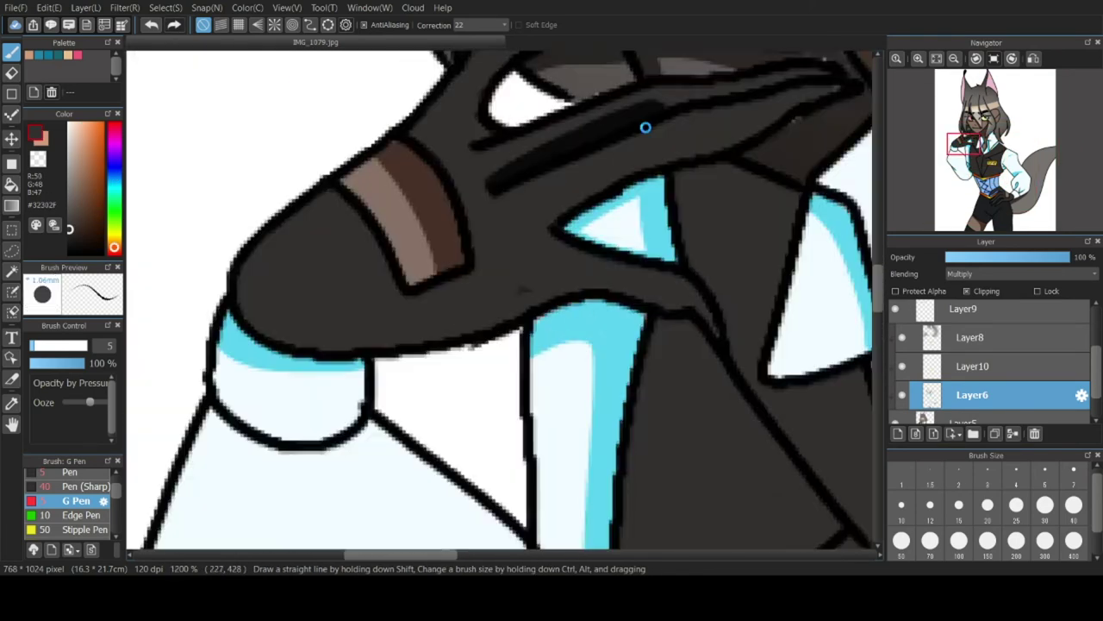
Extend the dark glove shadow toward the fingertips and fill in the start of the upper finger crease.
{"action": "scroll", "coordinate": [729, 97], "scroll_direction": "up", "scroll_amount": 3}
{"action": "left_click_drag", "start_coordinate": [457, 153], "coordinate": [871, 66]}
{"action": "scroll", "coordinate": [866, 69], "scroll_direction": "down", "scroll_amount": 3}
{"action": "scroll", "coordinate": [374, 178], "scroll_direction": "up", "scroll_amount": 4}
{"action": "left_click_drag", "start_coordinate": [234, 102], "coordinate": [220, 81]}
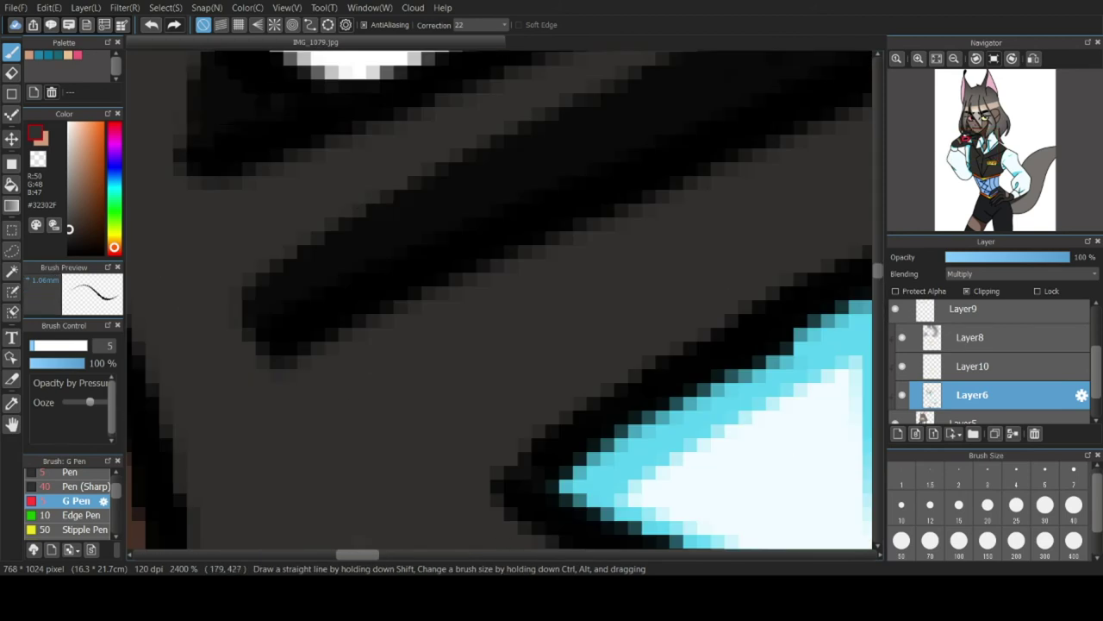
{"action": "scroll", "coordinate": [316, 163], "scroll_direction": "down", "scroll_amount": 6}
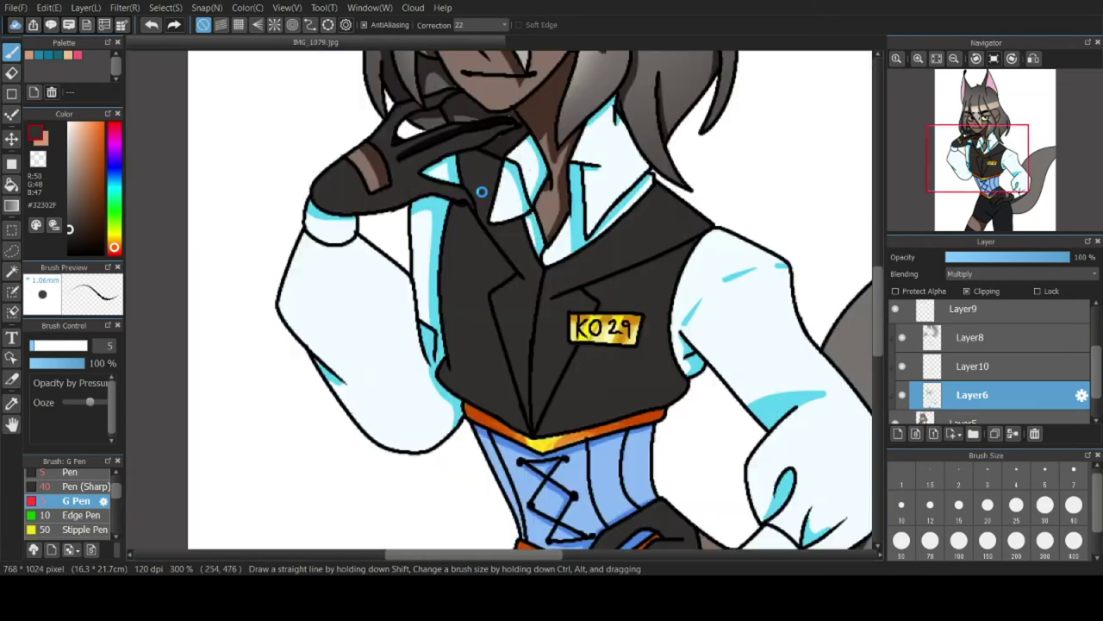
Paint a dark shadow on the vest beneath the shirt collar and along the upper lapel below the raised hand.
{"action": "scroll", "coordinate": [449, 339], "scroll_direction": "up", "scroll_amount": 3}
{"action": "left_click_drag", "start_coordinate": [449, 338], "coordinate": [453, 310]}
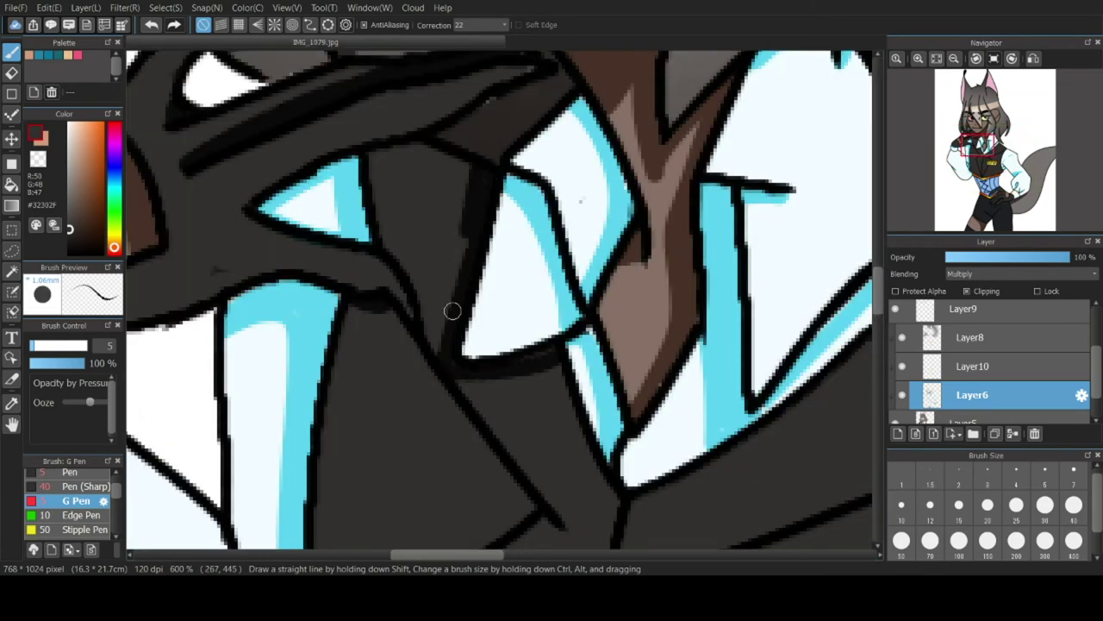
{"action": "scroll", "coordinate": [405, 222], "scroll_direction": "down", "scroll_amount": 4}
{"action": "scroll", "coordinate": [416, 286], "scroll_direction": "up", "scroll_amount": 4}
{"action": "mouse_move", "coordinate": [321, 121]}
{"action": "left_mouse_down"}
{"action": "mouse_move", "coordinate": [500, 310]}
{"action": "mouse_move", "coordinate": [461, 262]}
{"action": "left_mouse_up"}
Paint a dark shadow under the same lapel's notch and down its long outer edge toward the waist.
{"action": "left_click_drag", "start_coordinate": [500, 316], "coordinate": [376, 369]}
{"action": "scroll", "coordinate": [334, 372], "scroll_direction": "down", "scroll_amount": 3}
{"action": "scroll", "coordinate": [382, 204], "scroll_direction": "up", "scroll_amount": 3}
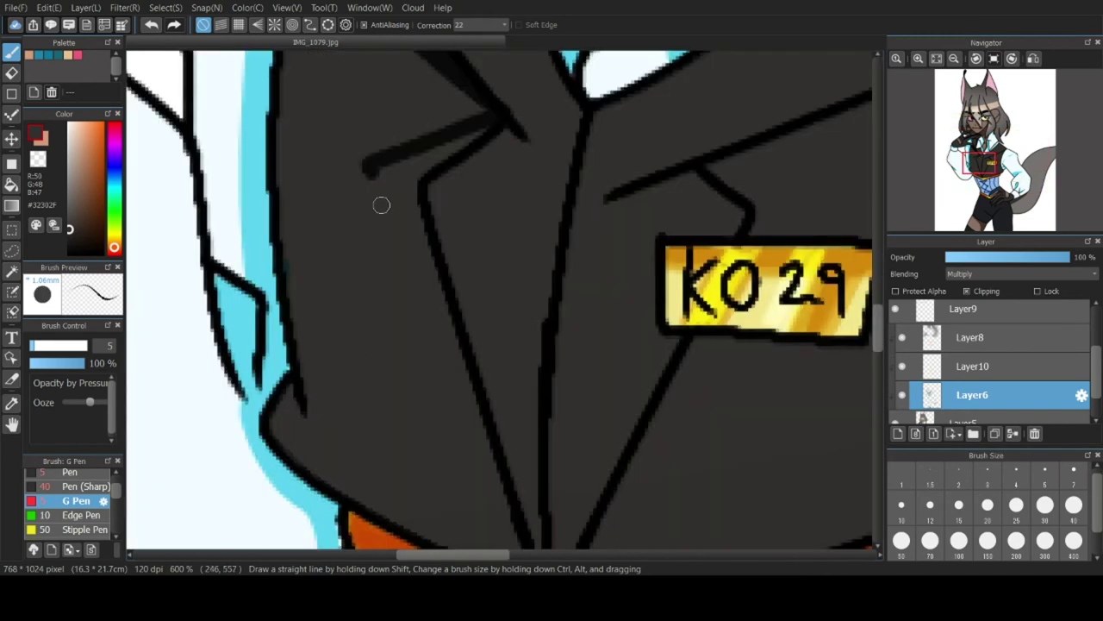
{"action": "scroll", "coordinate": [388, 258], "scroll_direction": "down", "scroll_amount": 4}
{"action": "scroll", "coordinate": [538, 355], "scroll_direction": "up", "scroll_amount": 5}
{"action": "scroll", "coordinate": [537, 354], "scroll_direction": "down", "scroll_amount": 3}
{"action": "scroll", "coordinate": [452, 83], "scroll_direction": "up", "scroll_amount": 2}
{"action": "left_click_drag", "start_coordinate": [452, 83], "coordinate": [497, 205]}
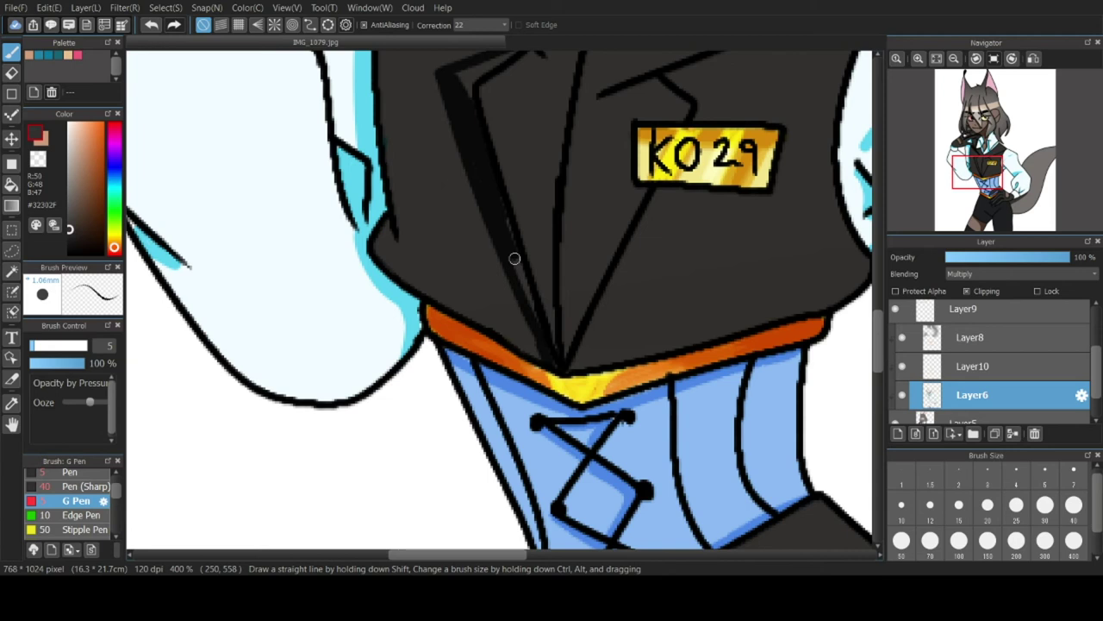
Fill in the shadow at that lapel's notch and shade along the vest's centre opening.
{"action": "scroll", "coordinate": [543, 353], "scroll_direction": "down", "scroll_amount": 3}
{"action": "scroll", "coordinate": [507, 281], "scroll_direction": "up", "scroll_amount": 6}
{"action": "left_click_drag", "start_coordinate": [608, 177], "coordinate": [401, 263]}
{"action": "scroll", "coordinate": [435, 309], "scroll_direction": "down", "scroll_amount": 4}
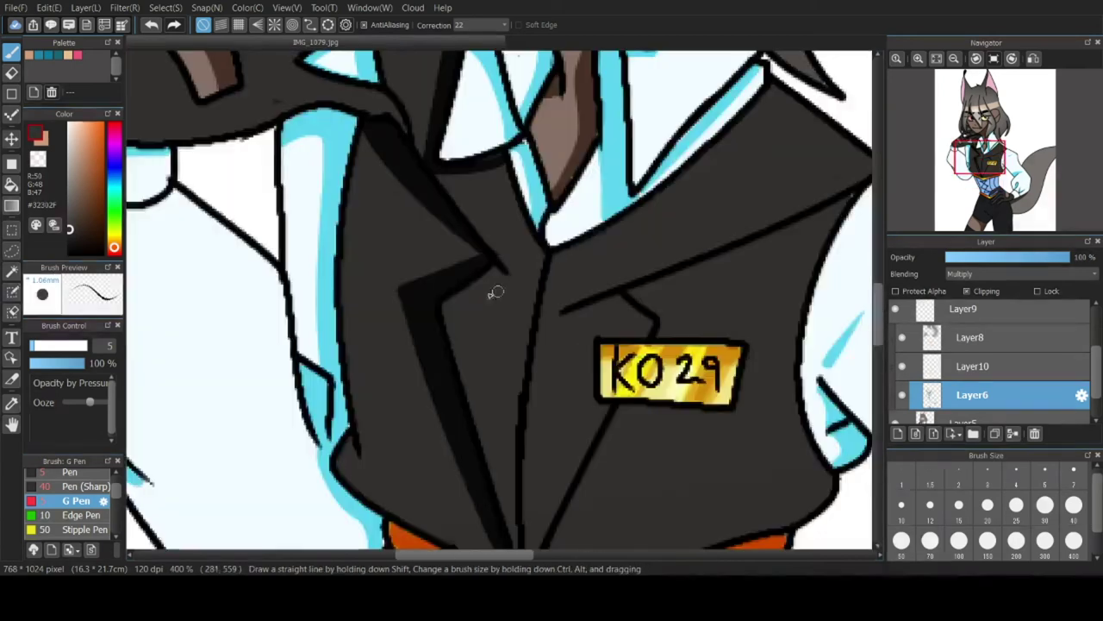
{"action": "mouse_move", "coordinate": [546, 255]}
{"action": "left_mouse_down"}
{"action": "mouse_move", "coordinate": [531, 297]}
{"action": "mouse_move", "coordinate": [509, 548]}
{"action": "left_mouse_up"}
{"action": "scroll", "coordinate": [508, 548], "scroll_direction": "down", "scroll_amount": 3}
Paint dark shadows beneath the opposite lapel's notch and around the edges of the KO 29 badge.
{"action": "scroll", "coordinate": [472, 184], "scroll_direction": "up", "scroll_amount": 5}
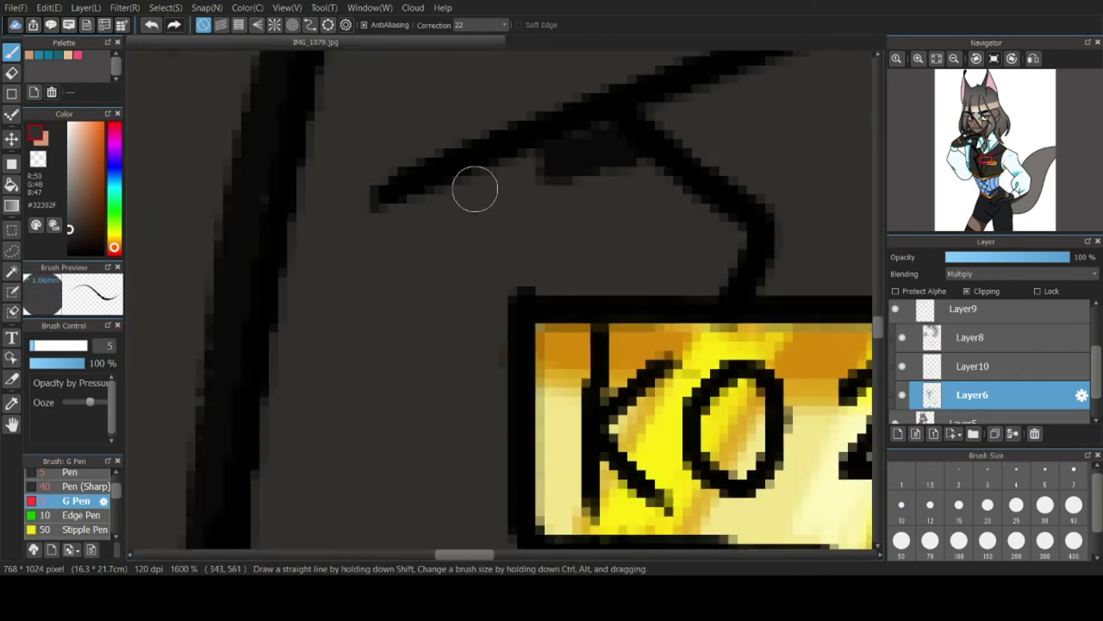
{"action": "scroll", "coordinate": [495, 302], "scroll_direction": "down", "scroll_amount": 2}
{"action": "mouse_move", "coordinate": [515, 248]}
{"action": "left_mouse_down"}
{"action": "mouse_move", "coordinate": [557, 392]}
{"action": "mouse_move", "coordinate": [765, 400]}
{"action": "left_mouse_up"}
{"action": "left_click_drag", "start_coordinate": [650, 400], "coordinate": [509, 387]}
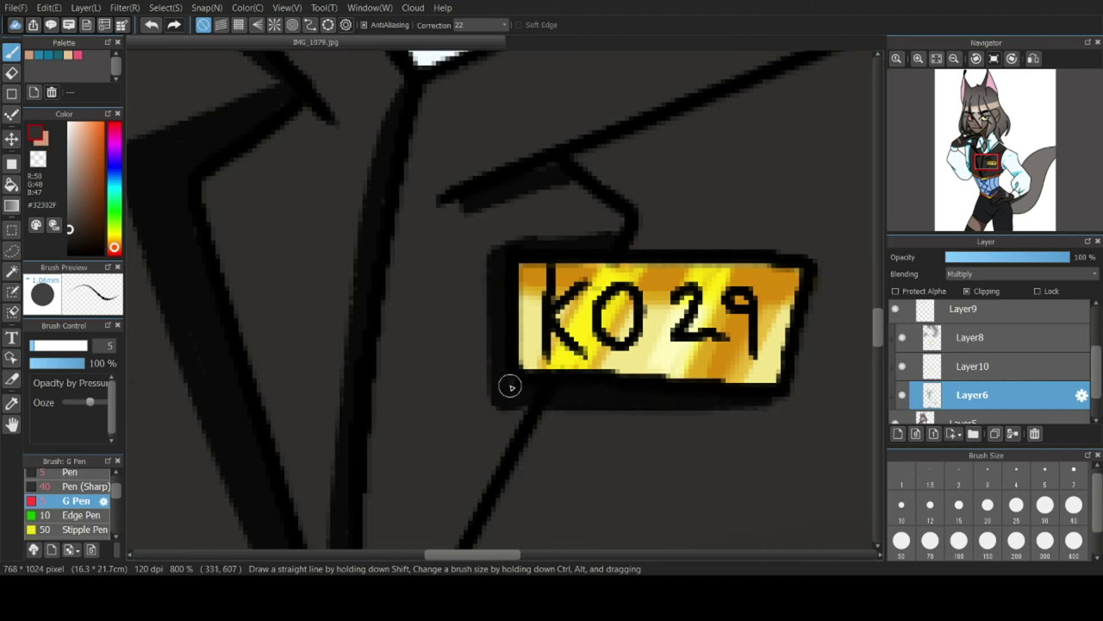
{"action": "scroll", "coordinate": [510, 387], "scroll_direction": "down", "scroll_amount": 3}
Shade beneath the badge-side lapel's upper edge and along its lower edge from the badge to the vest's point.
{"action": "scroll", "coordinate": [648, 264], "scroll_direction": "up", "scroll_amount": 2}
{"action": "left_click_drag", "start_coordinate": [746, 204], "coordinate": [584, 283]}
{"action": "left_click_drag", "start_coordinate": [660, 245], "coordinate": [432, 329]}
{"action": "scroll", "coordinate": [470, 390], "scroll_direction": "down", "scroll_amount": 4}
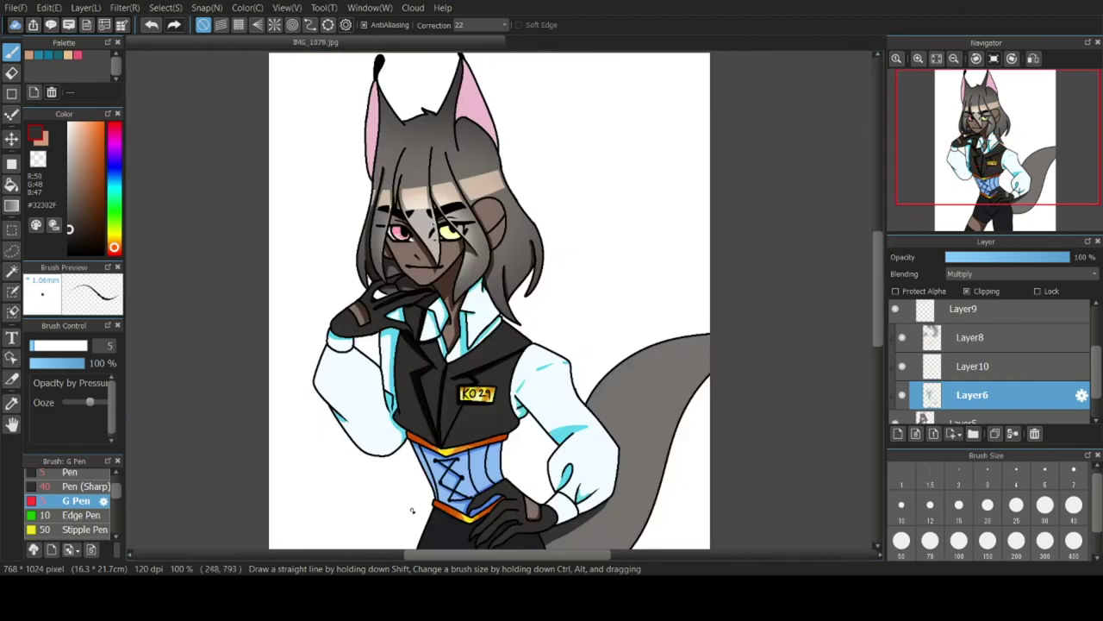
{"action": "scroll", "coordinate": [470, 389], "scroll_direction": "up", "scroll_amount": 3}
{"action": "left_click_drag", "start_coordinate": [509, 217], "coordinate": [411, 385]}
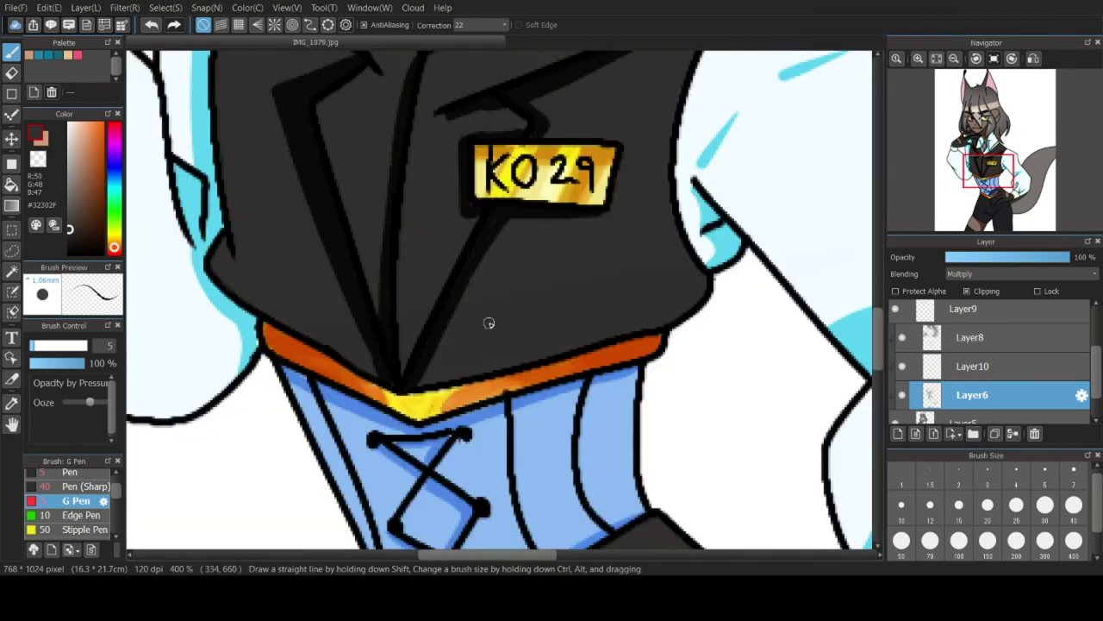
Add dark shadow to the vest's lower side edge beneath the arm on the badge side.
{"action": "scroll", "coordinate": [488, 323], "scroll_direction": "down", "scroll_amount": 3}
{"action": "scroll", "coordinate": [724, 285], "scroll_direction": "up", "scroll_amount": 5}
{"action": "left_click_drag", "start_coordinate": [674, 211], "coordinate": [525, 394]}
{"action": "left_click_drag", "start_coordinate": [685, 237], "coordinate": [556, 390]}
{"action": "scroll", "coordinate": [556, 389], "scroll_direction": "down", "scroll_amount": 5}
Paint dark shadows along the finger creases of the gloved hand on the hip, undoing one stroke.
{"action": "scroll", "coordinate": [552, 418], "scroll_direction": "up", "scroll_amount": 7}
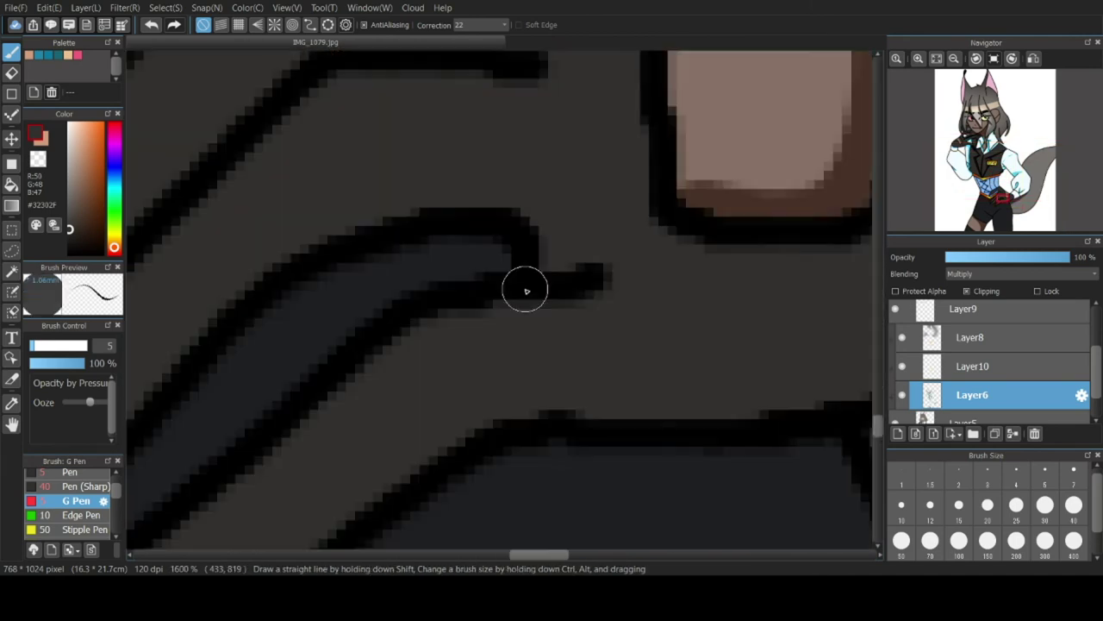
{"action": "left_click_drag", "start_coordinate": [525, 254], "coordinate": [580, 274]}
{"action": "scroll", "coordinate": [552, 138], "scroll_direction": "down", "scroll_amount": 4}
{"action": "scroll", "coordinate": [507, 129], "scroll_direction": "up", "scroll_amount": 2}
{"action": "left_click_drag", "start_coordinate": [596, 110], "coordinate": [215, 339]}
{"action": "scroll", "coordinate": [360, 396], "scroll_direction": "down", "scroll_amount": 3}
{"action": "scroll", "coordinate": [416, 294], "scroll_direction": "up", "scroll_amount": 3}
{"action": "key", "text": "ctrl+z"}
{"action": "mouse_move", "coordinate": [429, 119]}
{"action": "left_mouse_down"}
{"action": "mouse_move", "coordinate": [522, 147]}
{"action": "mouse_move", "coordinate": [433, 125]}
{"action": "left_mouse_up"}
{"action": "scroll", "coordinate": [362, 220], "scroll_direction": "down", "scroll_amount": 4}
{"action": "scroll", "coordinate": [288, 348], "scroll_direction": "up", "scroll_amount": 4}
{"action": "scroll", "coordinate": [288, 347], "scroll_direction": "down", "scroll_amount": 3}
{"action": "scroll", "coordinate": [274, 366], "scroll_direction": "up", "scroll_amount": 3}
Sample the shorts' near-black (#1E1F22) and paint shadows between the crotch fold lines.
{"action": "right_click", "coordinate": [308, 530]}
{"action": "left_click_drag", "start_coordinate": [879, 433], "coordinate": [879, 449]}
{"action": "mouse_move", "coordinate": [245, 112]}
{"action": "left_mouse_down"}
{"action": "mouse_move", "coordinate": [331, 289]}
{"action": "mouse_move", "coordinate": [423, 249]}
{"action": "mouse_move", "coordinate": [364, 301]}
{"action": "mouse_move", "coordinate": [443, 353]}
{"action": "mouse_move", "coordinate": [453, 285]}
{"action": "mouse_move", "coordinate": [711, 61]}
{"action": "left_mouse_up"}
{"action": "scroll", "coordinate": [472, 256], "scroll_direction": "down", "scroll_amount": 2}
{"action": "scroll", "coordinate": [400, 194], "scroll_direction": "down", "scroll_amount": 2}
{"action": "scroll", "coordinate": [429, 120], "scroll_direction": "up", "scroll_amount": 6}
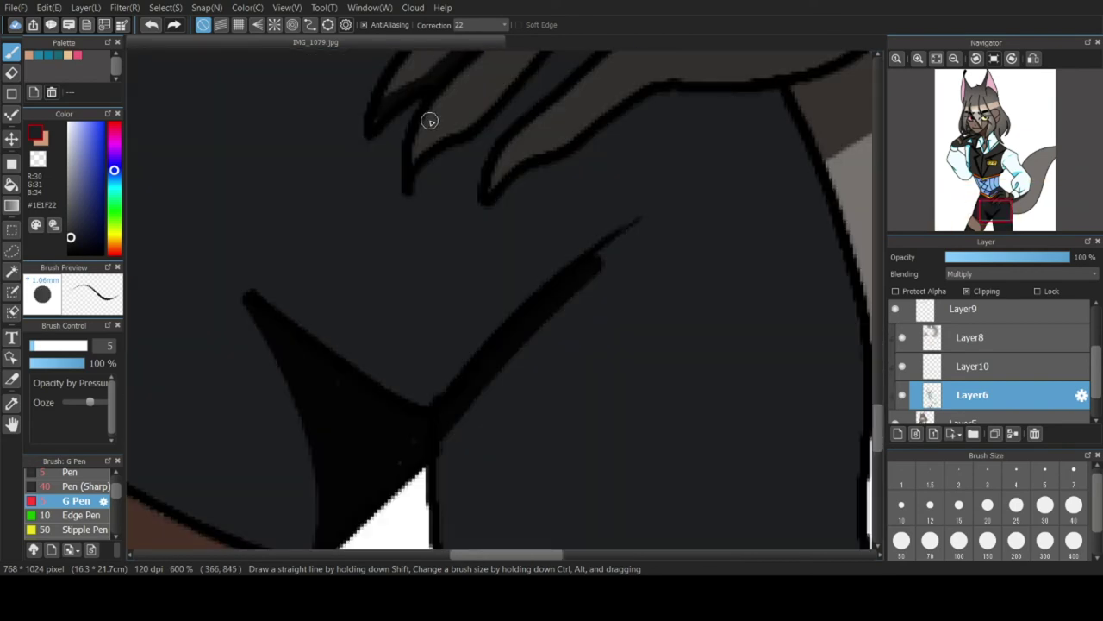
Paint near-black shadows on the shorts beneath the fingers and lower edge of the gloved hand.
{"action": "left_click_drag", "start_coordinate": [383, 75], "coordinate": [635, 78]}
{"action": "scroll", "coordinate": [498, 252], "scroll_direction": "down", "scroll_amount": 5}
{"action": "scroll", "coordinate": [564, 188], "scroll_direction": "up", "scroll_amount": 2}
{"action": "mouse_move", "coordinate": [487, 258]}
{"action": "left_mouse_down"}
{"action": "mouse_move", "coordinate": [574, 185]}
{"action": "mouse_move", "coordinate": [457, 341]}
{"action": "mouse_move", "coordinate": [630, 241]}
{"action": "mouse_move", "coordinate": [625, 257]}
{"action": "left_mouse_up"}
{"action": "left_click_drag", "start_coordinate": [419, 156], "coordinate": [340, 262]}
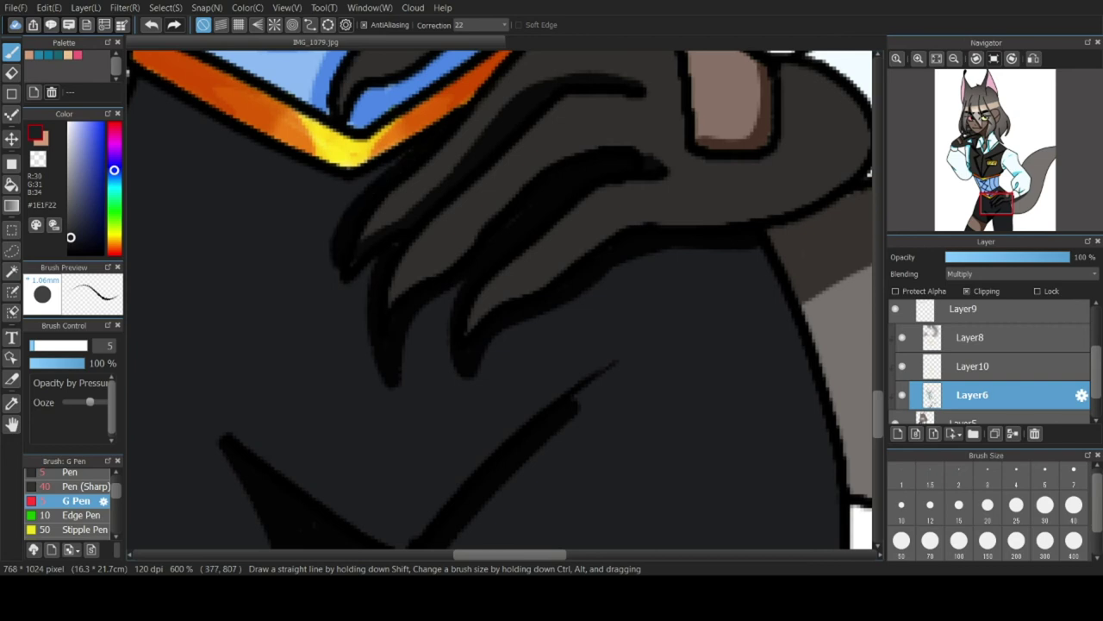
{"action": "scroll", "coordinate": [345, 265], "scroll_direction": "down", "scroll_amount": 3}
{"action": "scroll", "coordinate": [285, 214], "scroll_direction": "up", "scroll_amount": 4}
{"action": "left_click_drag", "start_coordinate": [284, 215], "coordinate": [498, 271]}
{"action": "scroll", "coordinate": [497, 271], "scroll_direction": "down", "scroll_amount": 2}
{"action": "scroll", "coordinate": [184, 382], "scroll_direction": "up", "scroll_amount": 3}
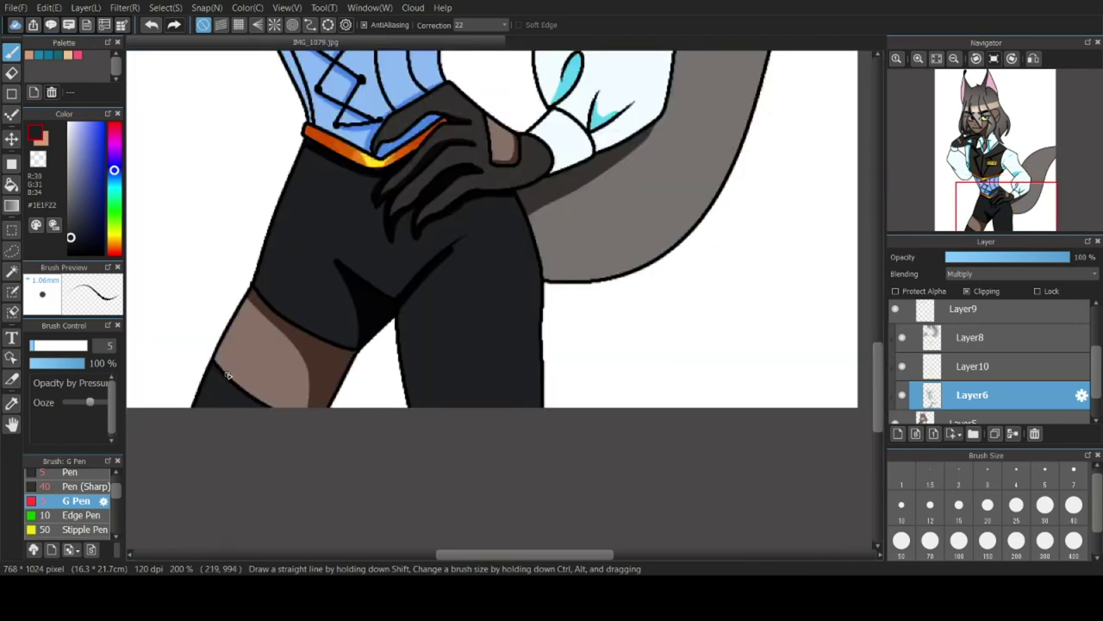
Hide the Layer6 shading layer to expose the tail's base colour.
{"action": "scroll", "coordinate": [129, 434], "scroll_direction": "down", "scroll_amount": 5}
{"action": "scroll", "coordinate": [326, 233], "scroll_direction": "down", "scroll_amount": 1}
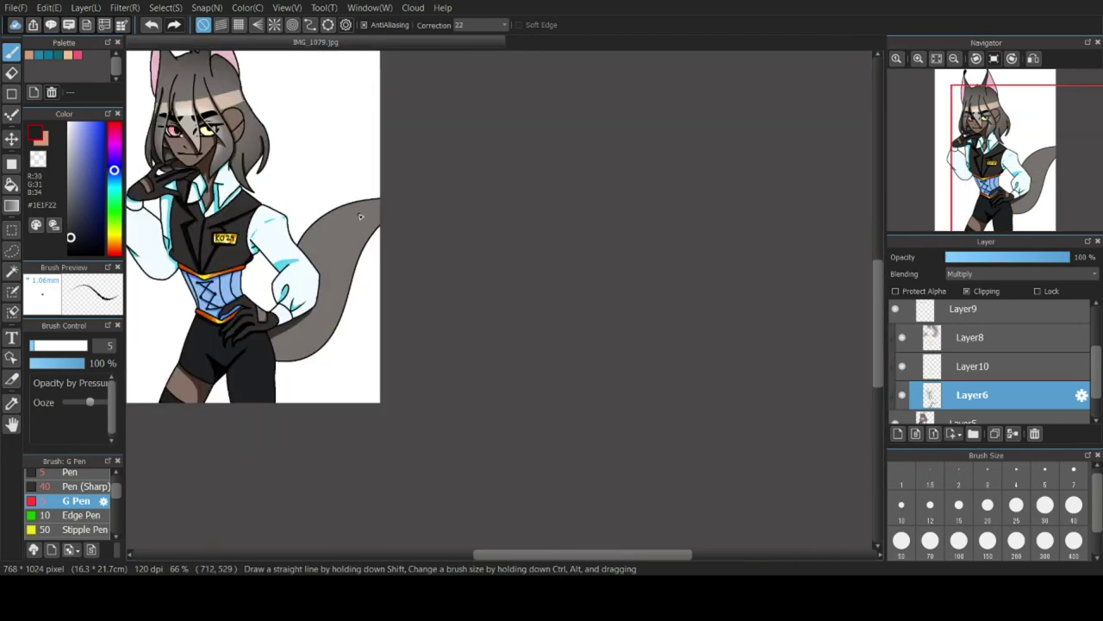
{"action": "scroll", "coordinate": [360, 215], "scroll_direction": "up", "scroll_amount": 1}
{"action": "left_click", "coordinate": [901, 397]}
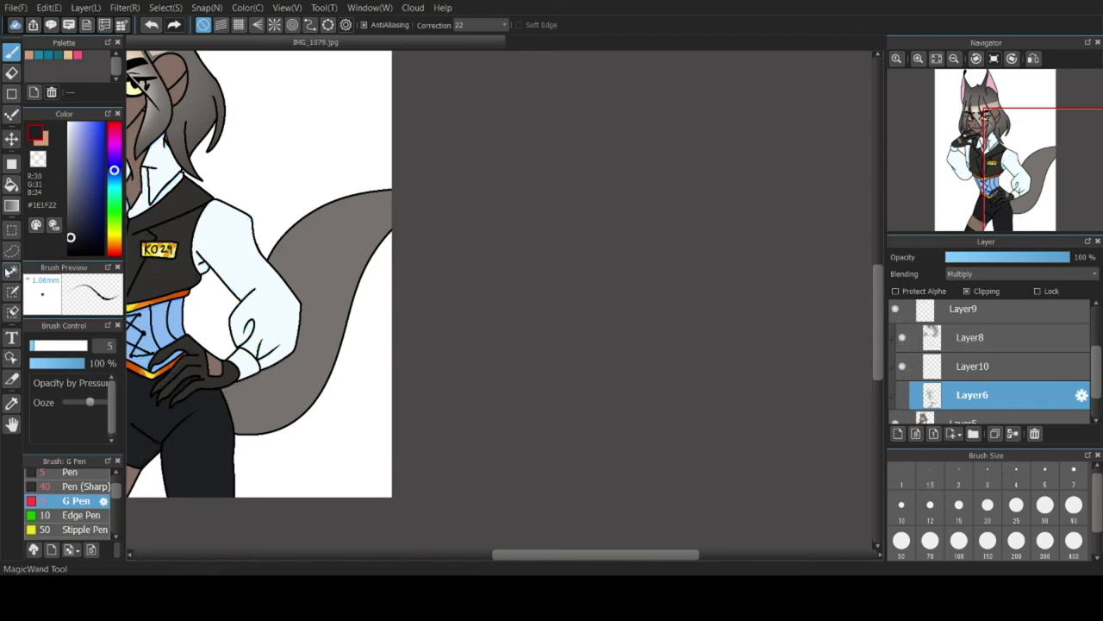
{"action": "key", "text": "w"}
{"action": "left_click", "coordinate": [303, 246]}
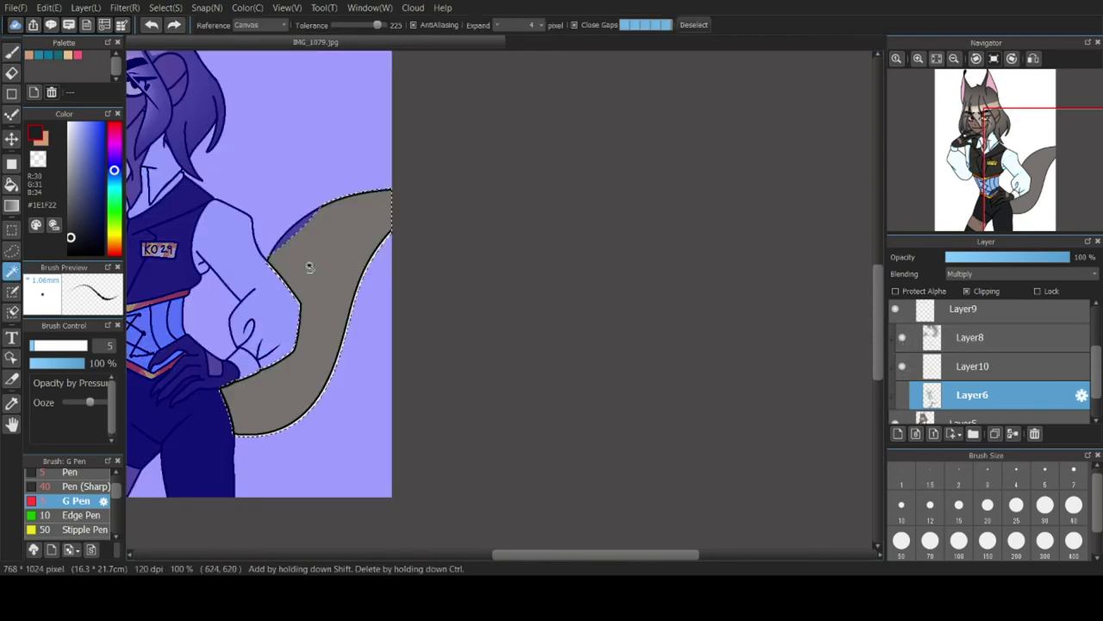
{"action": "key", "text": "ctrl+d"}
On Layer8, airbrush soft shading on the tail in its sampled grey (#77726E) at size 150, then show Layer6 again.
{"action": "left_click", "coordinate": [996, 336]}
{"action": "right_click", "coordinate": [328, 272]}
{"action": "key", "text": "b"}
{"action": "scroll", "coordinate": [59, 509], "scroll_direction": "down", "scroll_amount": 1}
{"action": "scroll", "coordinate": [61, 509], "scroll_direction": "down", "scroll_amount": 1}
{"action": "left_click", "coordinate": [73, 523]}
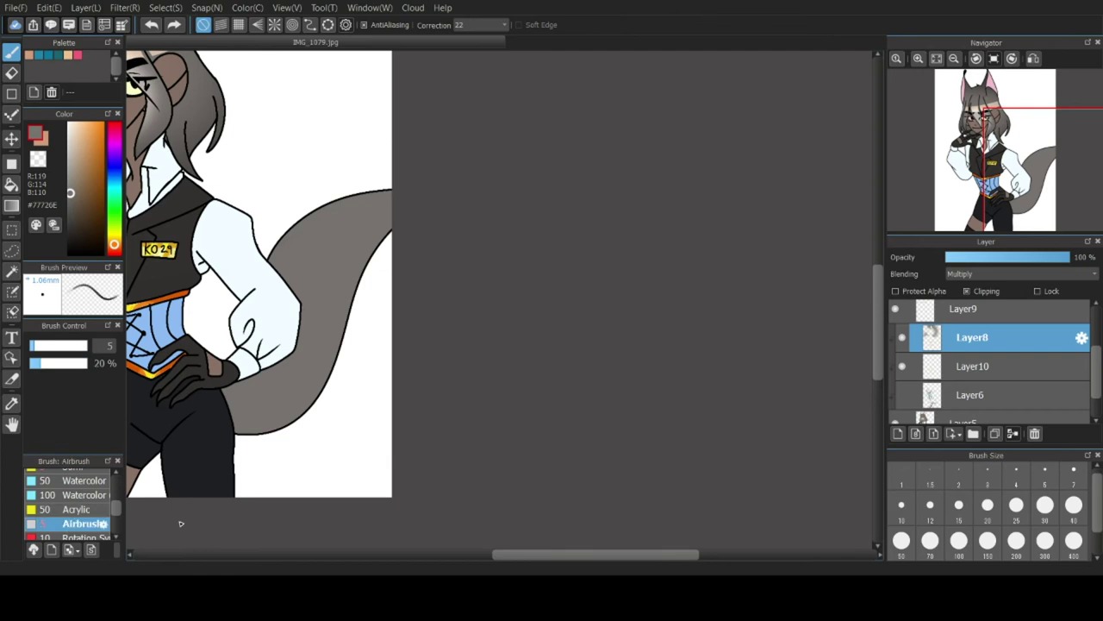
{"action": "mouse_move", "coordinate": [322, 198]}
{"action": "left_mouse_down"}
{"action": "mouse_move", "coordinate": [365, 258]}
{"action": "mouse_move", "coordinate": [425, 294]}
{"action": "mouse_move", "coordinate": [371, 267]}
{"action": "mouse_move", "coordinate": [297, 449]}
{"action": "mouse_move", "coordinate": [370, 302]}
{"action": "left_mouse_up"}
{"action": "key", "text": "ctrl+z"}
{"action": "left_click", "coordinate": [903, 395]}
{"action": "scroll", "coordinate": [171, 297], "scroll_direction": "down", "scroll_amount": 6}
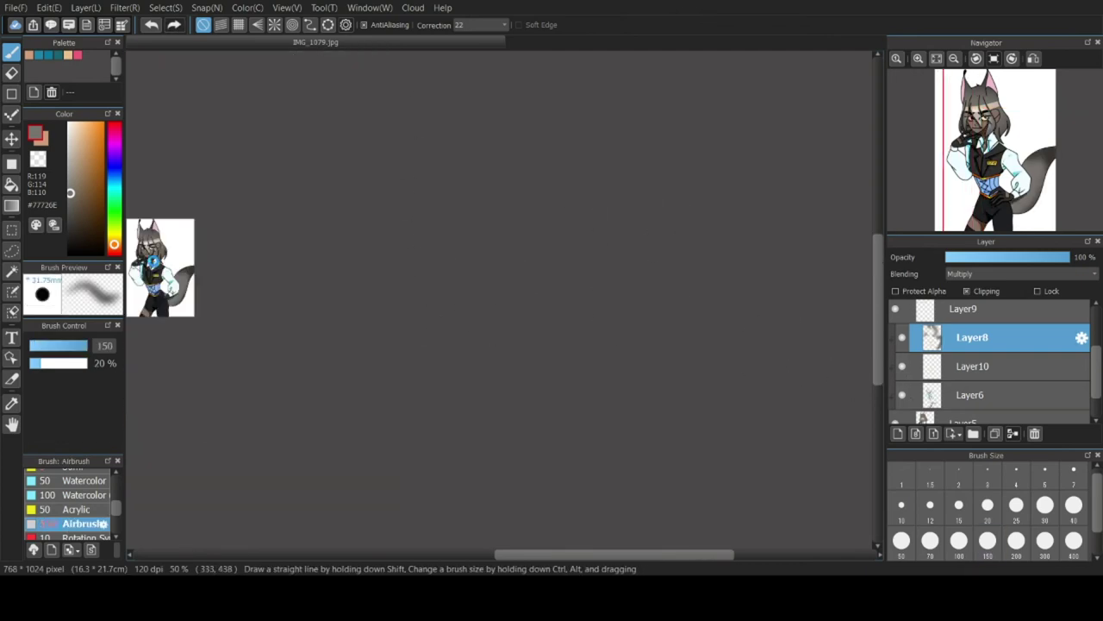
Sample the inner-ear pink (#EEBBD0) and paint G Pen shadows along the inner edges of both ears on Layer6.
{"action": "scroll", "coordinate": [177, 217], "scroll_direction": "up", "scroll_amount": 10}
{"action": "right_click", "coordinate": [272, 250]}
{"action": "left_click", "coordinate": [972, 395]}
{"action": "scroll", "coordinate": [69, 509], "scroll_direction": "up", "scroll_amount": 3}
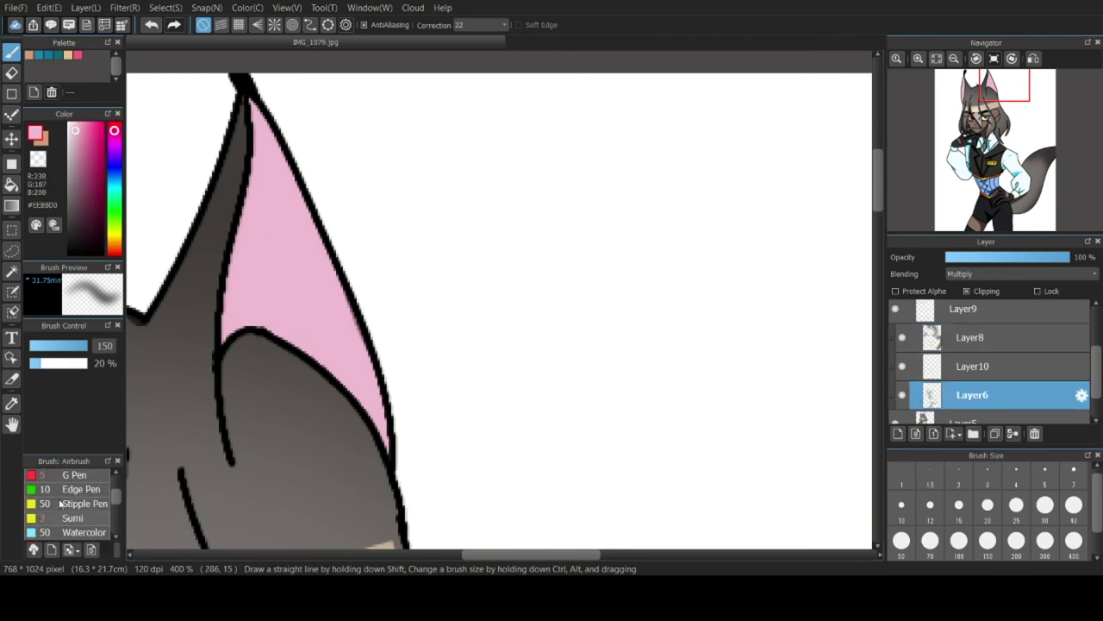
{"action": "left_click", "coordinate": [75, 509]}
{"action": "scroll", "coordinate": [341, 97], "scroll_direction": "down", "scroll_amount": 1}
{"action": "scroll", "coordinate": [342, 97], "scroll_direction": "down", "scroll_amount": 2}
{"action": "scroll", "coordinate": [333, 59], "scroll_direction": "up", "scroll_amount": 4}
{"action": "mouse_move", "coordinate": [310, 72]}
{"action": "left_mouse_down"}
{"action": "mouse_move", "coordinate": [313, 149]}
{"action": "mouse_move", "coordinate": [300, 78]}
{"action": "left_mouse_up"}
{"action": "scroll", "coordinate": [334, 86], "scroll_direction": "down", "scroll_amount": 3}
{"action": "scroll", "coordinate": [156, 174], "scroll_direction": "up", "scroll_amount": 2}
{"action": "mouse_move", "coordinate": [230, 122]}
{"action": "left_mouse_down"}
{"action": "mouse_move", "coordinate": [218, 381]}
{"action": "mouse_move", "coordinate": [231, 325]}
{"action": "left_mouse_up"}
{"action": "scroll", "coordinate": [238, 221], "scroll_direction": "down", "scroll_amount": 5}
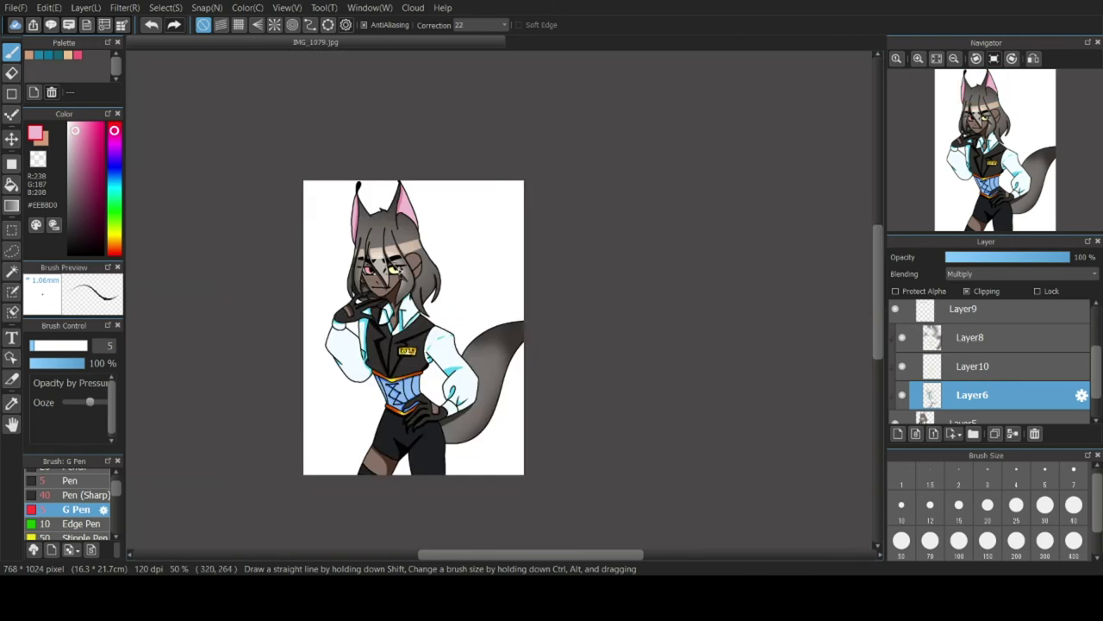
Choose a light warm grey (#D3CBC7) and turn on clipping for the Overlay layer Layer9.
{"action": "scroll", "coordinate": [486, 305], "scroll_direction": "up", "scroll_amount": 3}
{"action": "scroll", "coordinate": [331, 372], "scroll_direction": "down", "scroll_amount": 4}
{"action": "scroll", "coordinate": [327, 390], "scroll_direction": "up", "scroll_amount": 3}
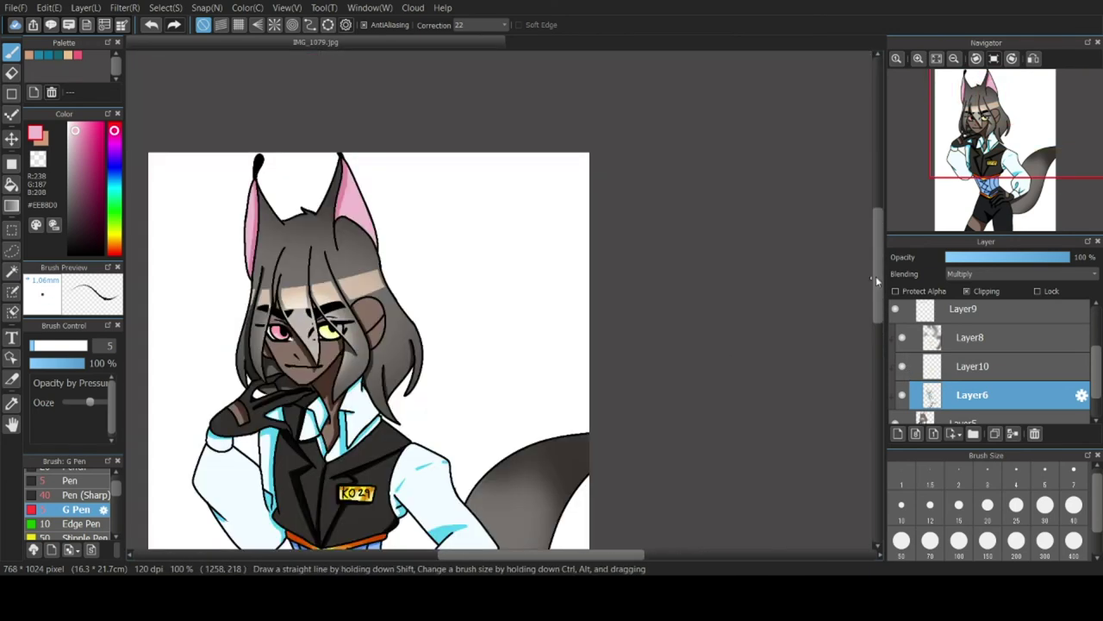
{"action": "left_click_drag", "start_coordinate": [875, 276], "coordinate": [876, 295]}
{"action": "left_click", "coordinate": [369, 379], "text": "alt"}
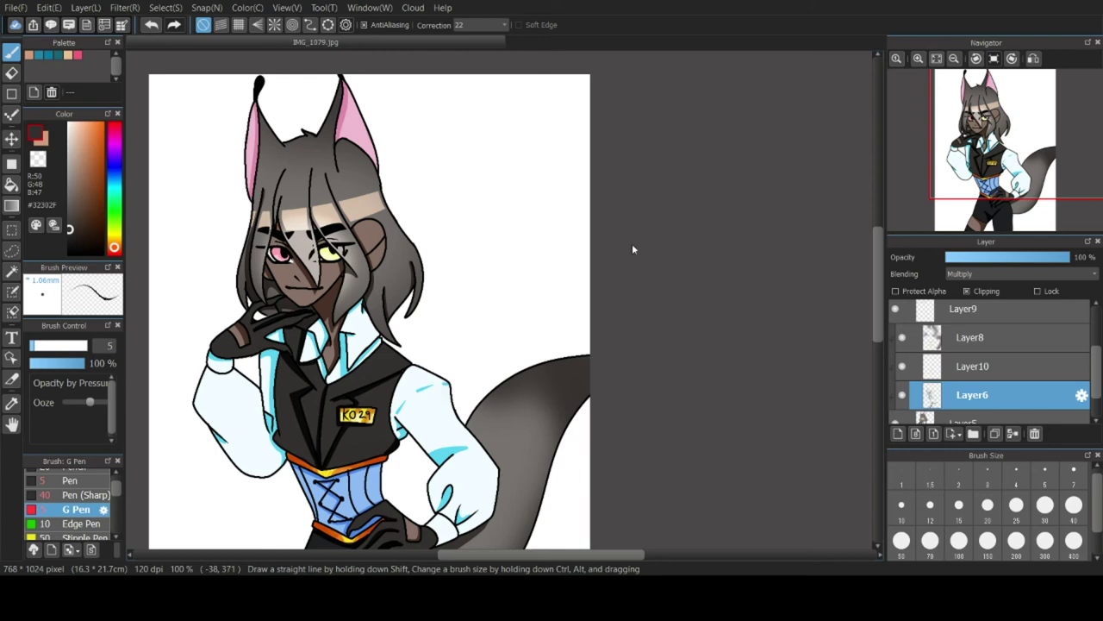
{"action": "left_click", "coordinate": [69, 144]}
{"action": "left_click", "coordinate": [972, 312]}
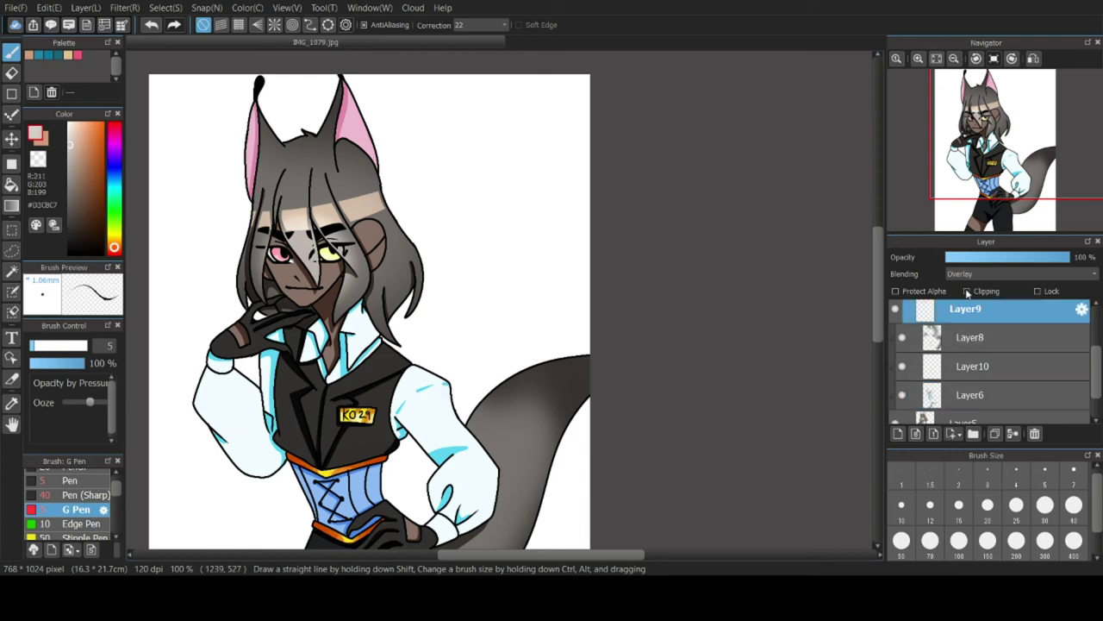
{"action": "left_click", "coordinate": [967, 292]}
{"action": "scroll", "coordinate": [441, 212], "scroll_direction": "down", "scroll_amount": 3}
{"action": "scroll", "coordinate": [420, 206], "scroll_direction": "up", "scroll_amount": 8}
{"action": "left_click_drag", "start_coordinate": [438, 117], "coordinate": [481, 321]}
{"action": "key", "text": "ctrl+z"}
{"action": "left_click", "coordinate": [903, 306]}
{"action": "left_click", "coordinate": [902, 306]}
{"action": "left_click_drag", "start_coordinate": [428, 95], "coordinate": [500, 350]}
{"action": "key", "text": "ctrl+z"}
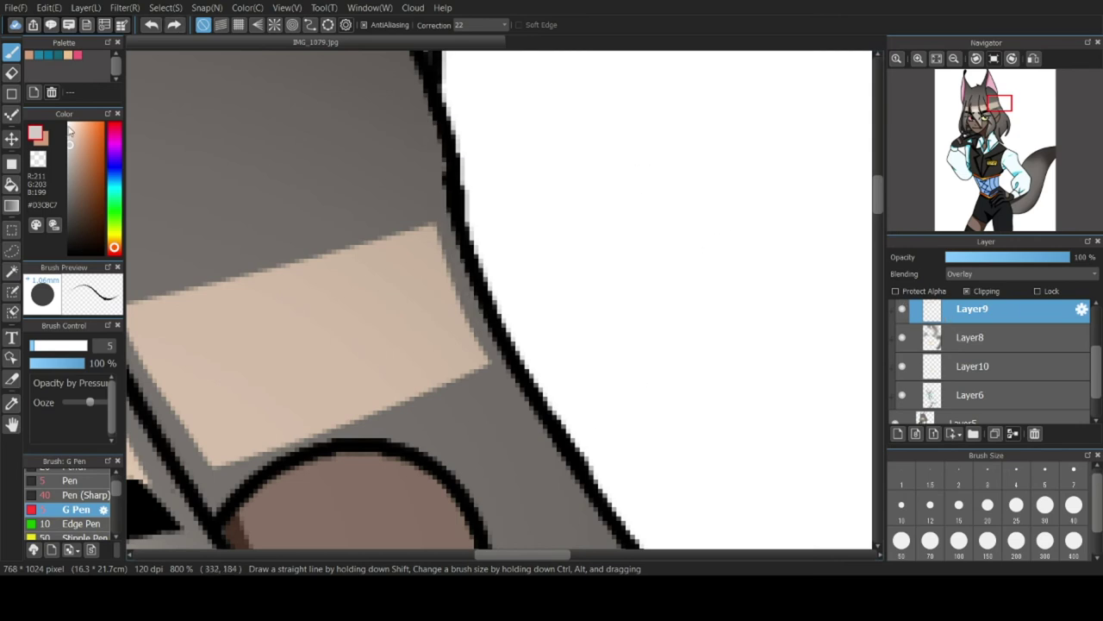
{"action": "left_click_drag", "start_coordinate": [421, 85], "coordinate": [510, 381]}
{"action": "key", "text": "ctrl+z"}
Choose a light peach (#F0D7C7) and add a clipped Overlay layer above Layer9.
{"action": "scroll", "coordinate": [685, 454], "scroll_direction": "down", "scroll_amount": 3}
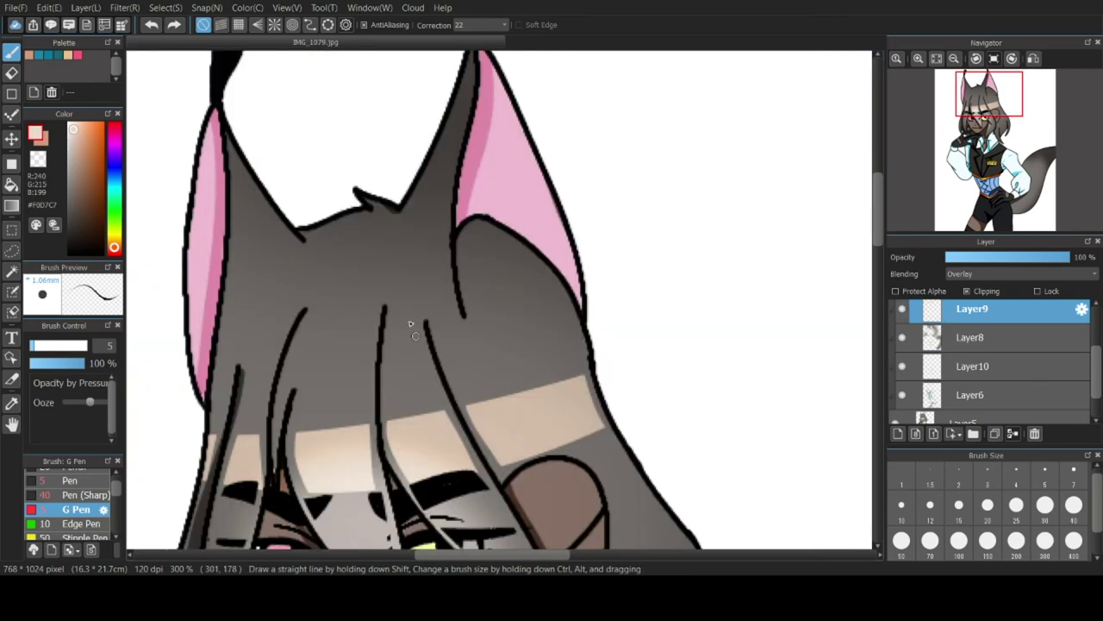
{"action": "left_click_drag", "start_coordinate": [411, 319], "coordinate": [401, 348]}
{"action": "left_click", "coordinate": [898, 434]}
{"action": "scroll", "coordinate": [963, 275], "scroll_direction": "down", "scroll_amount": 3}
{"action": "scroll", "coordinate": [634, 329], "scroll_direction": "down", "scroll_amount": 4}
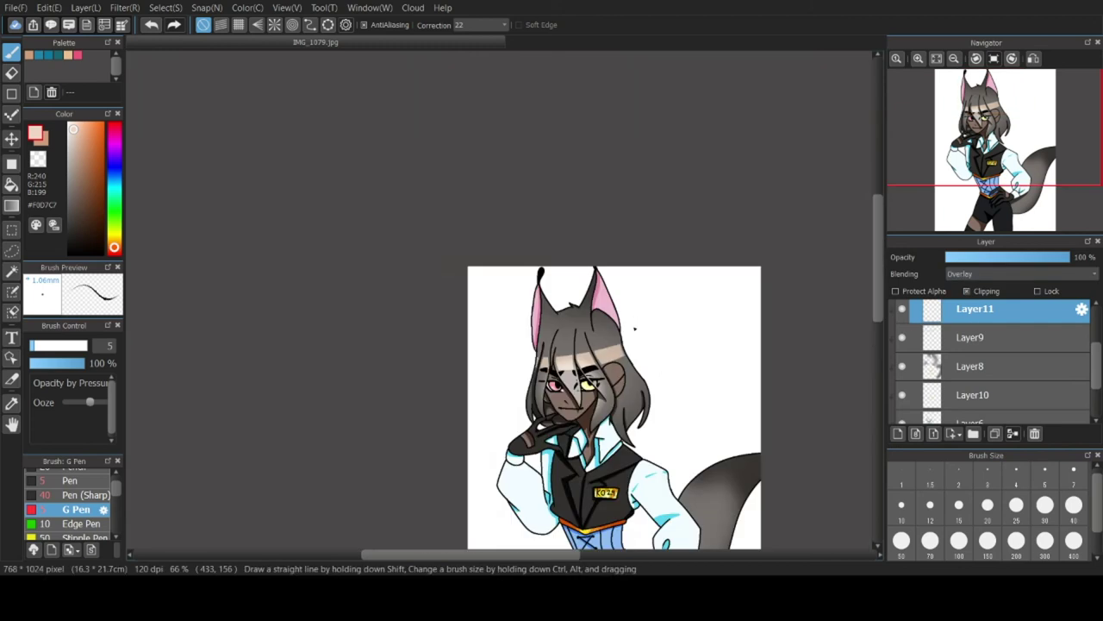
Paint thin peach highlights along the middle strands of the bangs, redoing the first stroke.
{"action": "scroll", "coordinate": [591, 376], "scroll_direction": "up", "scroll_amount": 6}
{"action": "left_click_drag", "start_coordinate": [420, 62], "coordinate": [476, 509]}
{"action": "key", "text": "ctrl+z"}
{"action": "mouse_move", "coordinate": [430, 54]}
{"action": "left_mouse_down"}
{"action": "mouse_move", "coordinate": [454, 403]}
{"action": "mouse_move", "coordinate": [483, 512]}
{"action": "left_mouse_up"}
{"action": "scroll", "coordinate": [525, 467], "scroll_direction": "down", "scroll_amount": 1}
{"action": "scroll", "coordinate": [628, 394], "scroll_direction": "down", "scroll_amount": 3}
{"action": "scroll", "coordinate": [730, 242], "scroll_direction": "up", "scroll_amount": 2}
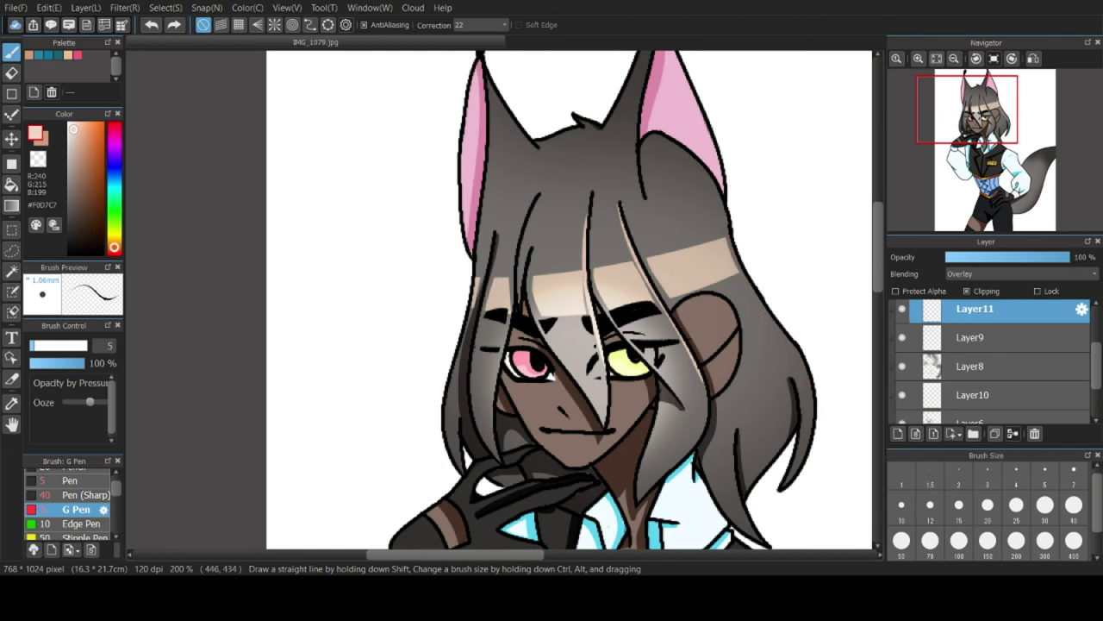
Paint a peach highlight down the hair's outer contour on the side with the visible human ear.
{"action": "scroll", "coordinate": [818, 456], "scroll_direction": "down", "scroll_amount": 2}
{"action": "scroll", "coordinate": [803, 328], "scroll_direction": "up", "scroll_amount": 4}
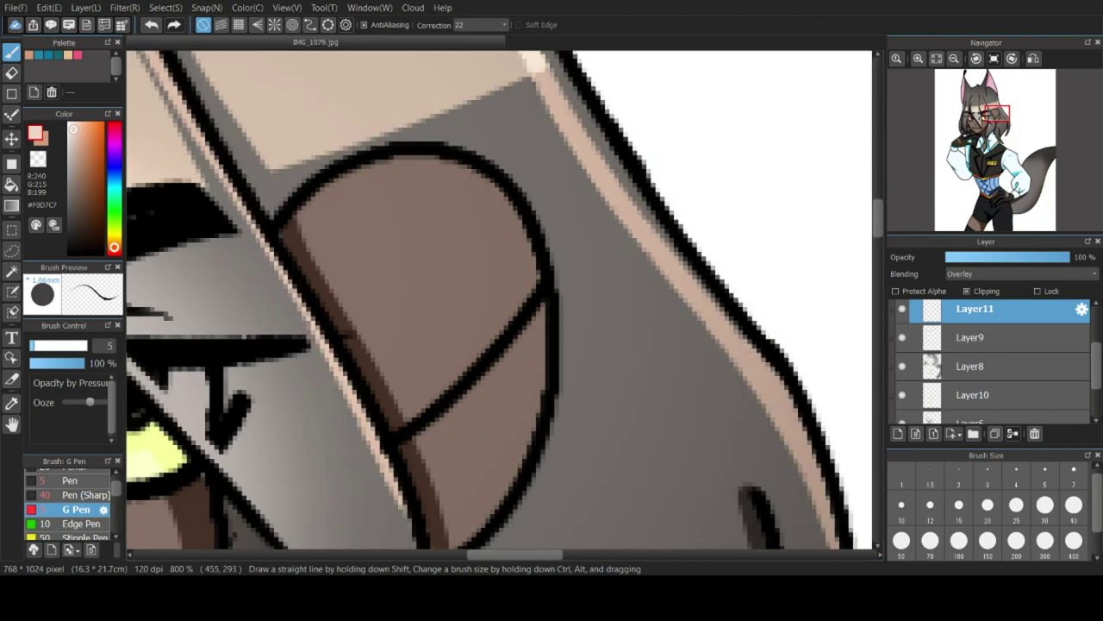
{"action": "scroll", "coordinate": [657, 223], "scroll_direction": "down", "scroll_amount": 3}
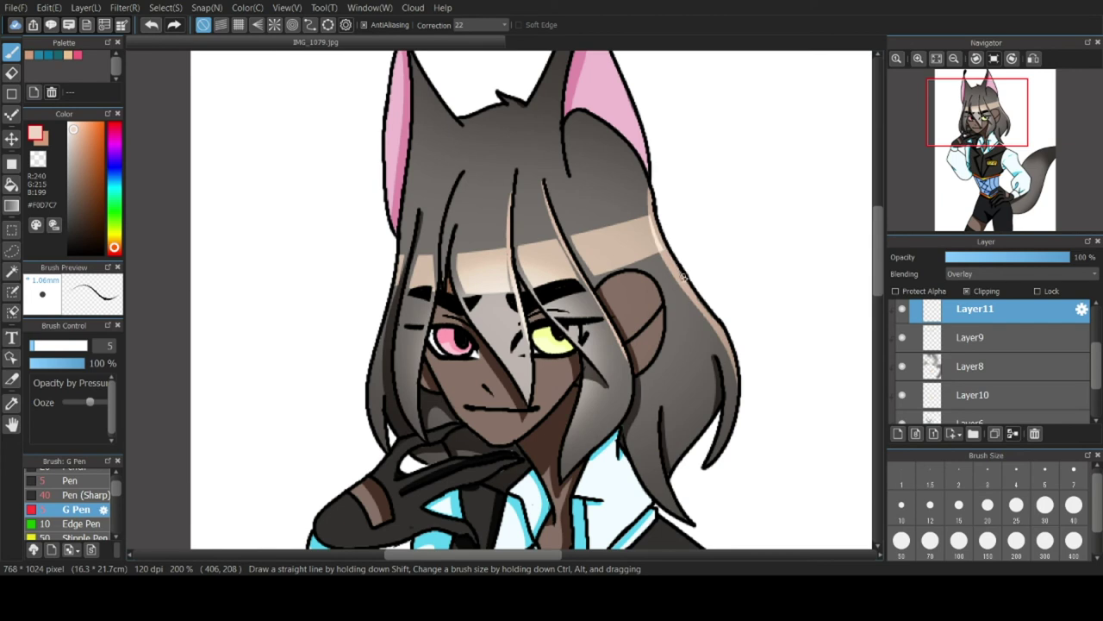
{"action": "scroll", "coordinate": [698, 264], "scroll_direction": "up", "scroll_amount": 3}
{"action": "scroll", "coordinate": [690, 224], "scroll_direction": "down", "scroll_amount": 3}
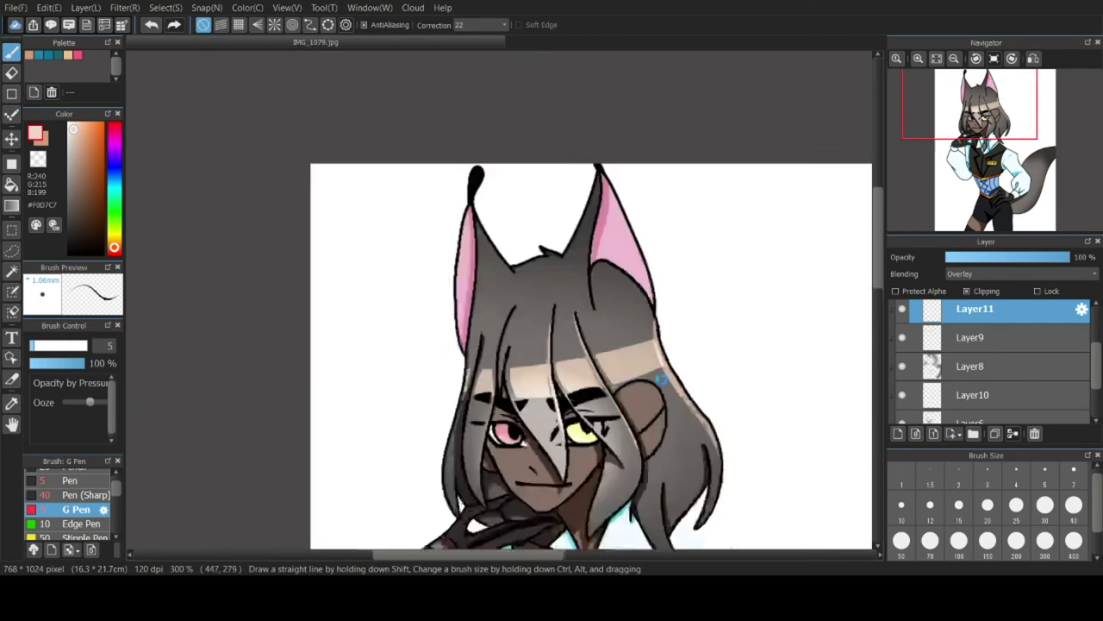
Highlight the larger fox ear's outer inner-ear edge and the fur edge of the opposite fox ear.
{"action": "scroll", "coordinate": [704, 177], "scroll_direction": "up", "scroll_amount": 1}
{"action": "left_click_drag", "start_coordinate": [697, 236], "coordinate": [764, 448]}
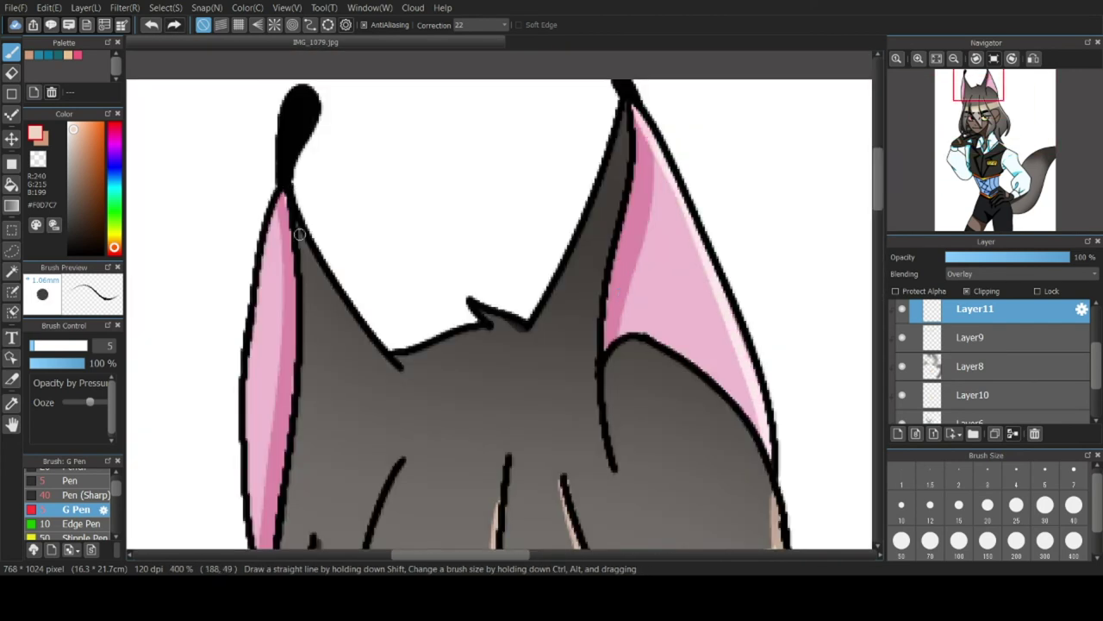
{"action": "left_click_drag", "start_coordinate": [300, 233], "coordinate": [400, 369]}
Paint peach highlights along the hair strands above and beside the pink eye.
{"action": "scroll", "coordinate": [401, 369], "scroll_direction": "down", "scroll_amount": 3}
{"action": "scroll", "coordinate": [294, 451], "scroll_direction": "up", "scroll_amount": 3}
{"action": "scroll", "coordinate": [359, 355], "scroll_direction": "down", "scroll_amount": 4}
{"action": "scroll", "coordinate": [409, 454], "scroll_direction": "up", "scroll_amount": 3}
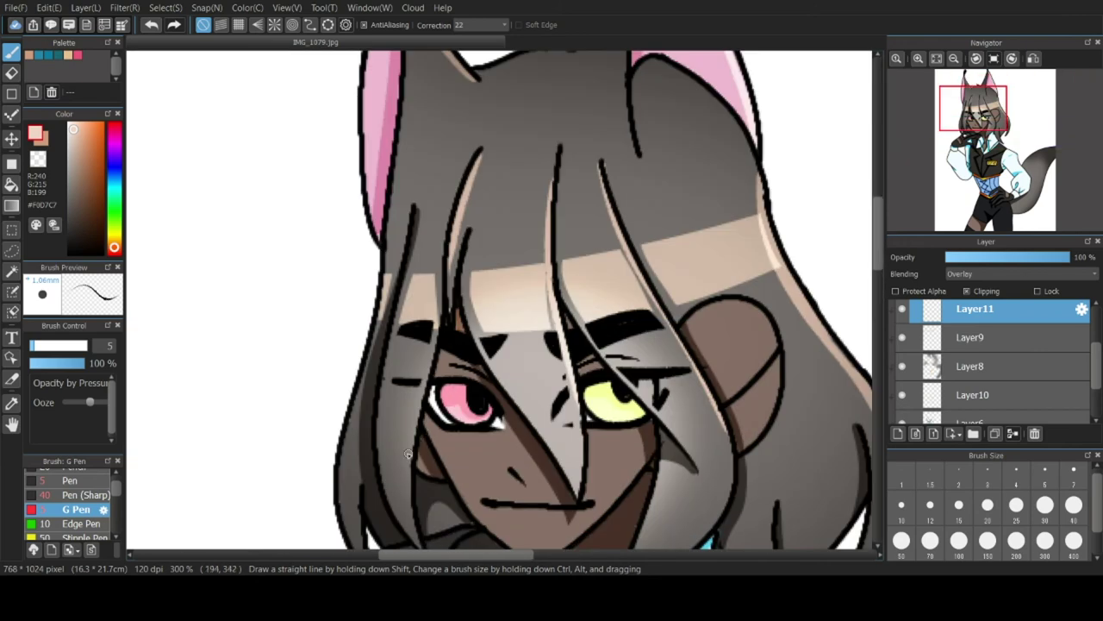
{"action": "scroll", "coordinate": [522, 455], "scroll_direction": "up", "scroll_amount": 2}
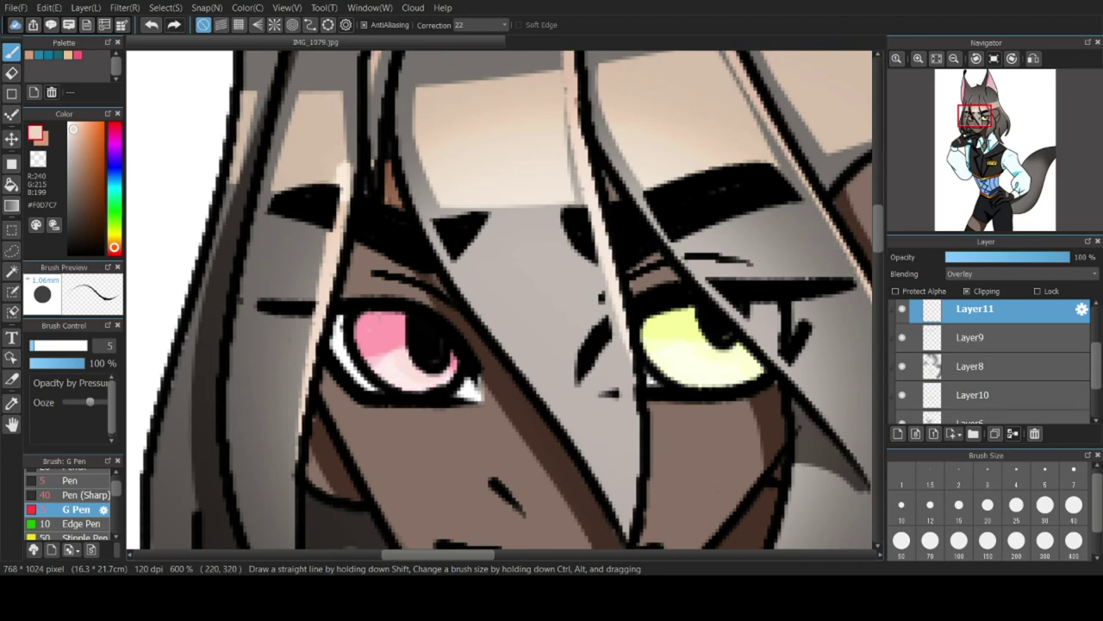
Paint peach highlights along the lower hair locks above the badge-side shoulder.
{"action": "scroll", "coordinate": [595, 345], "scroll_direction": "down", "scroll_amount": 8}
{"action": "scroll", "coordinate": [581, 387], "scroll_direction": "up", "scroll_amount": 8}
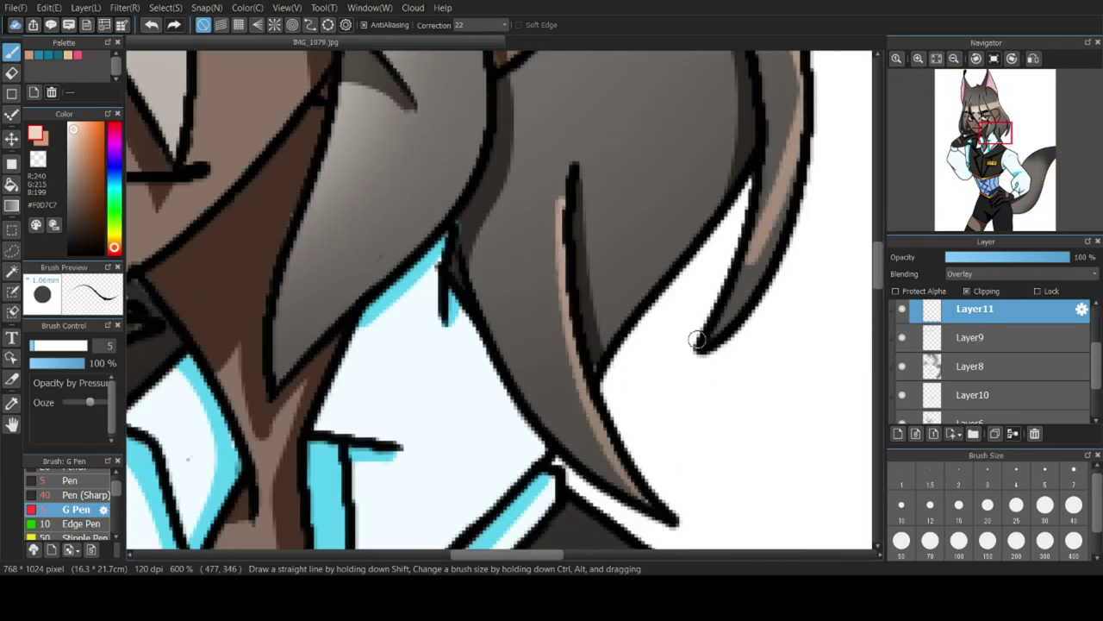
{"action": "scroll", "coordinate": [681, 362], "scroll_direction": "down", "scroll_amount": 4}
{"action": "scroll", "coordinate": [604, 345], "scroll_direction": "up", "scroll_amount": 4}
Paint a peach highlight along the vest's shoulder edge between the collar and the sleeve.
{"action": "scroll", "coordinate": [482, 319], "scroll_direction": "down", "scroll_amount": 6}
{"action": "scroll", "coordinate": [382, 295], "scroll_direction": "up", "scroll_amount": 6}
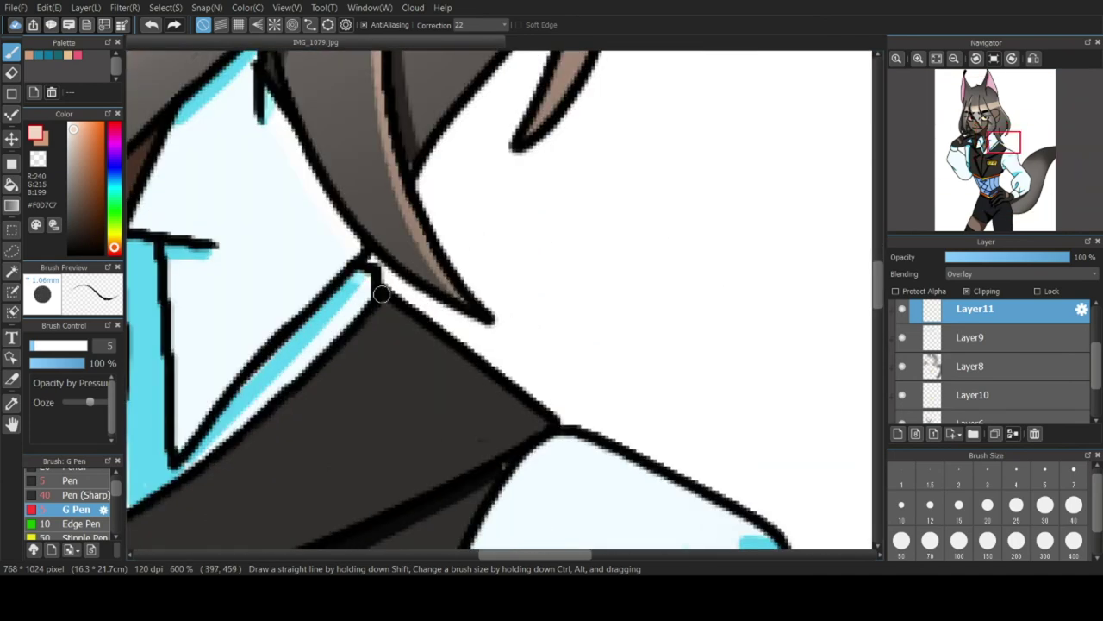
{"action": "scroll", "coordinate": [455, 353], "scroll_direction": "down", "scroll_amount": 5}
{"action": "scroll", "coordinate": [619, 330], "scroll_direction": "up", "scroll_amount": 1}
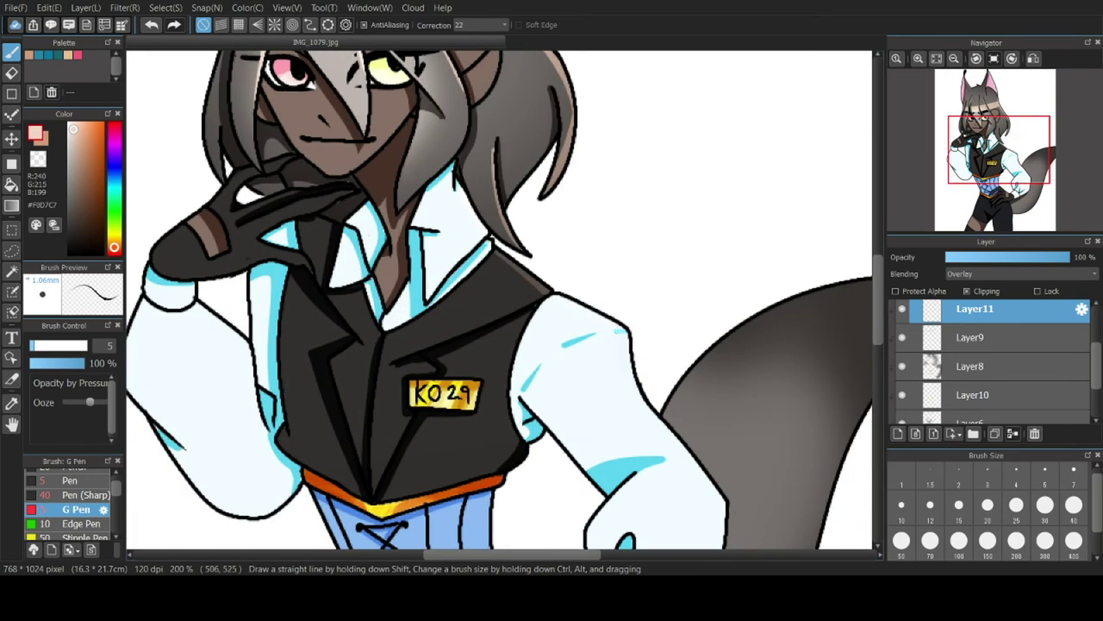
Paint peach highlights along the raised glove's fingers and thumb edge and on its exposed skin patch.
{"action": "scroll", "coordinate": [643, 347], "scroll_direction": "up", "scroll_amount": 3}
{"action": "scroll", "coordinate": [755, 378], "scroll_direction": "down", "scroll_amount": 5}
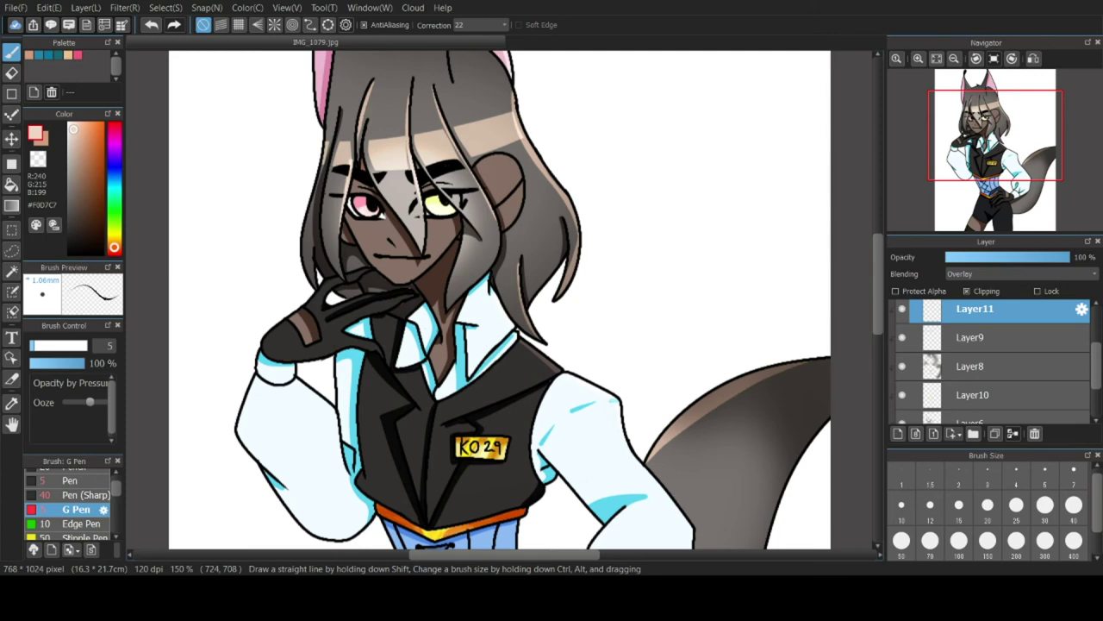
{"action": "scroll", "coordinate": [547, 341], "scroll_direction": "down", "scroll_amount": 2}
{"action": "scroll", "coordinate": [593, 274], "scroll_direction": "up", "scroll_amount": 4}
{"action": "scroll", "coordinate": [352, 319], "scroll_direction": "up", "scroll_amount": 3}
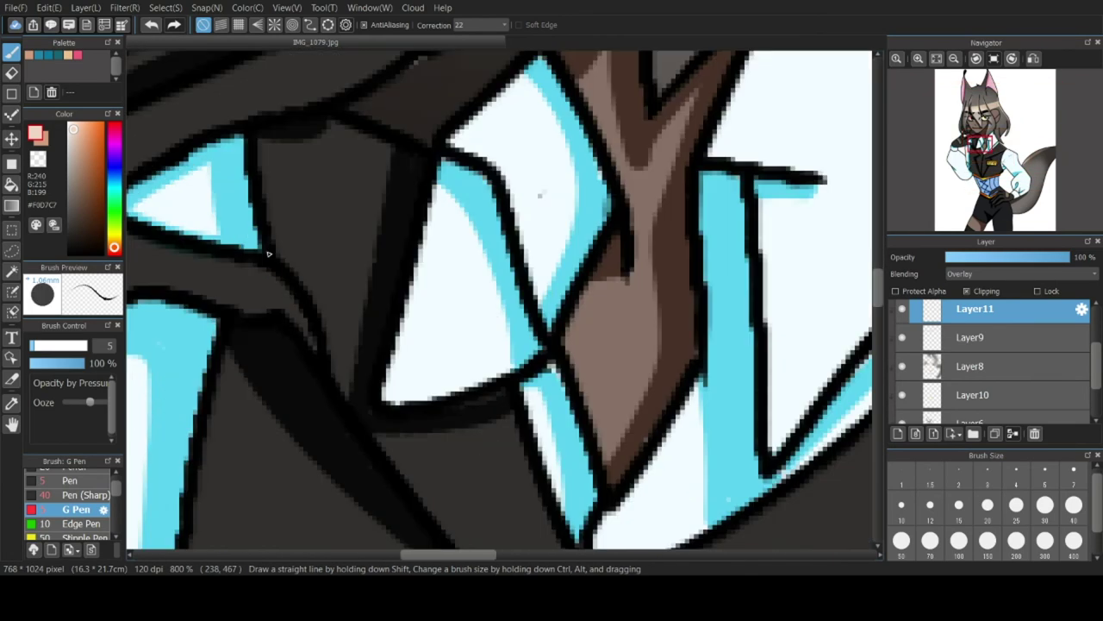
{"action": "scroll", "coordinate": [539, 195], "scroll_direction": "down", "scroll_amount": 4}
{"action": "scroll", "coordinate": [713, 89], "scroll_direction": "up", "scroll_amount": 4}
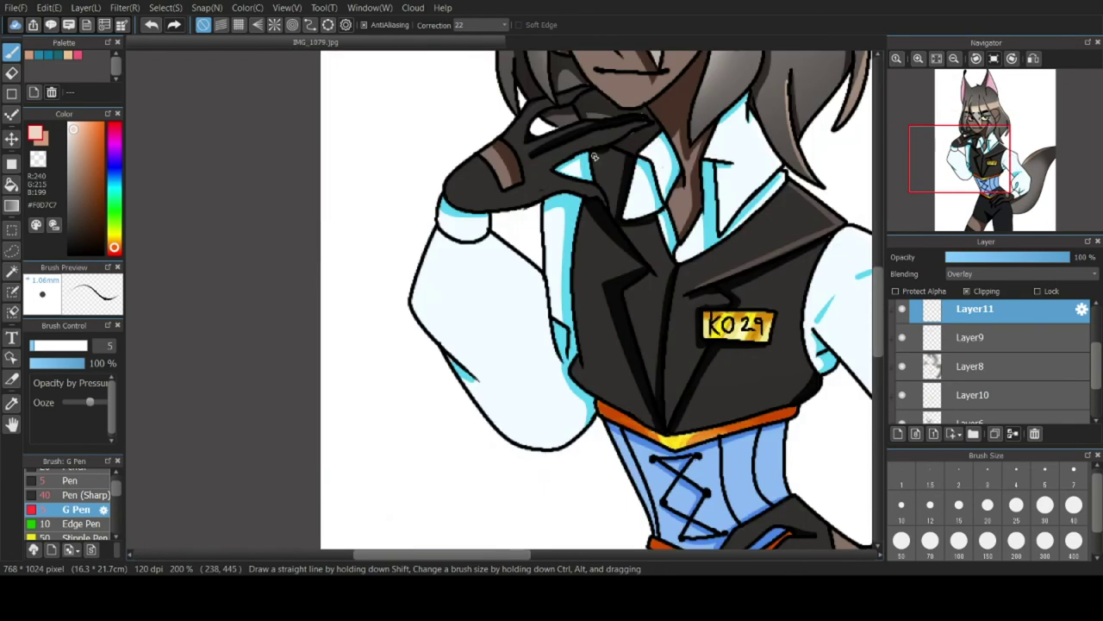
{"action": "left_click_drag", "start_coordinate": [713, 90], "coordinate": [479, 203]}
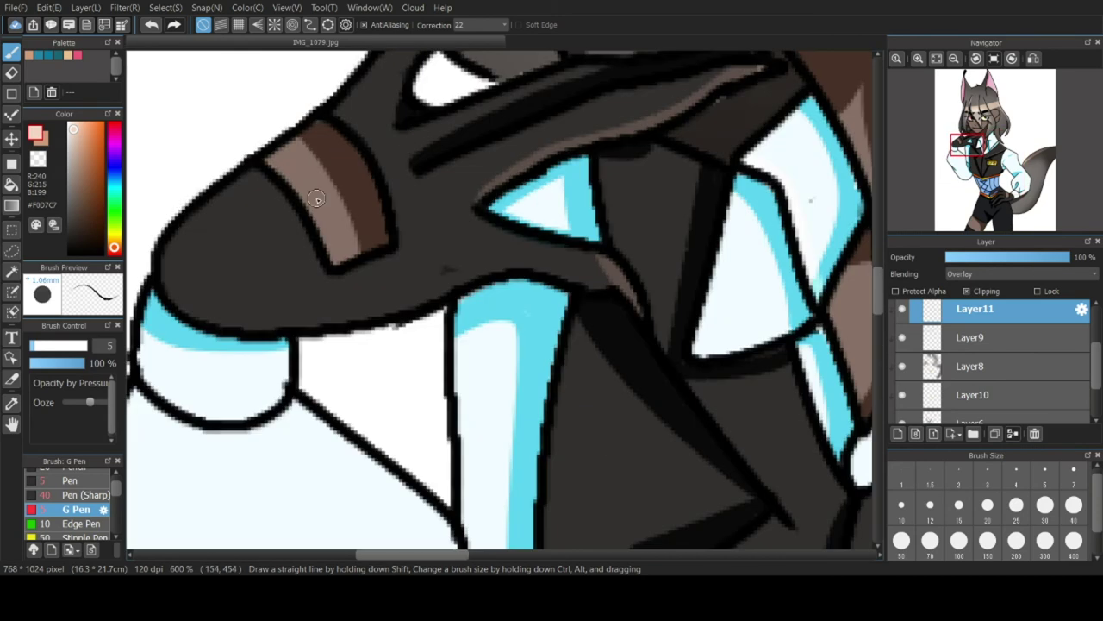
{"action": "left_click_drag", "start_coordinate": [315, 198], "coordinate": [328, 172]}
{"action": "scroll", "coordinate": [278, 355], "scroll_direction": "down", "scroll_amount": 4}
{"action": "scroll", "coordinate": [348, 329], "scroll_direction": "up", "scroll_amount": 5}
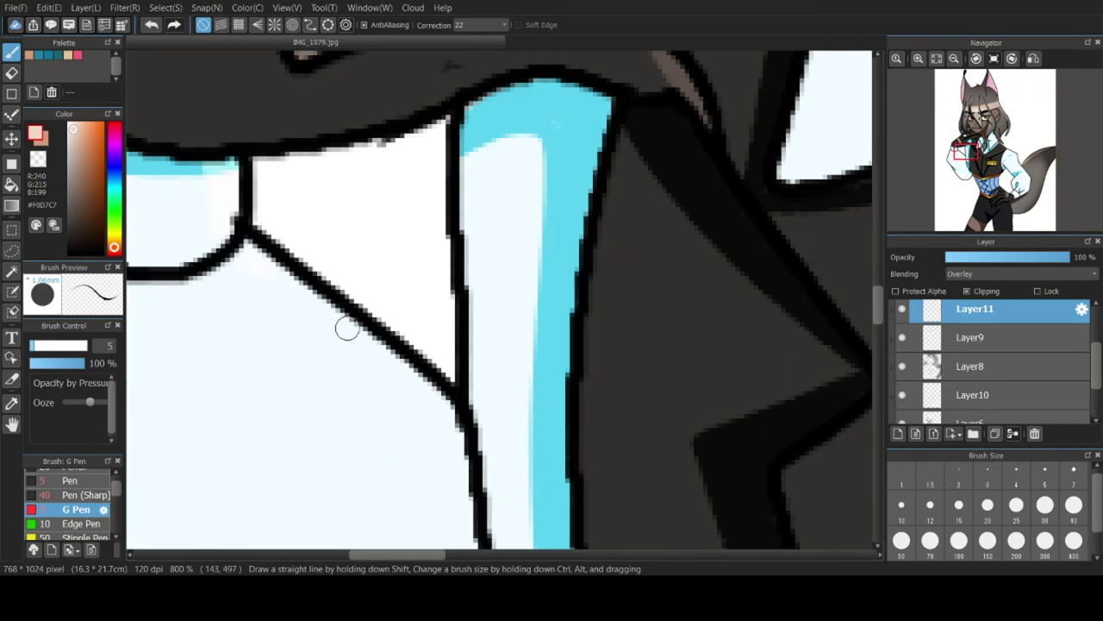
Paint peach highlights along the vest lapel on the raised-arm side.
{"action": "scroll", "coordinate": [529, 481], "scroll_direction": "down", "scroll_amount": 4}
{"action": "scroll", "coordinate": [626, 508], "scroll_direction": "up", "scroll_amount": 4}
{"action": "left_click_drag", "start_coordinate": [632, 316], "coordinate": [567, 515]}
{"action": "scroll", "coordinate": [536, 366], "scroll_direction": "down", "scroll_amount": 5}
{"action": "scroll", "coordinate": [518, 352], "scroll_direction": "up", "scroll_amount": 4}
{"action": "left_click_drag", "start_coordinate": [575, 285], "coordinate": [602, 337]}
{"action": "scroll", "coordinate": [475, 412], "scroll_direction": "down", "scroll_amount": 3}
{"action": "scroll", "coordinate": [475, 412], "scroll_direction": "up", "scroll_amount": 3}
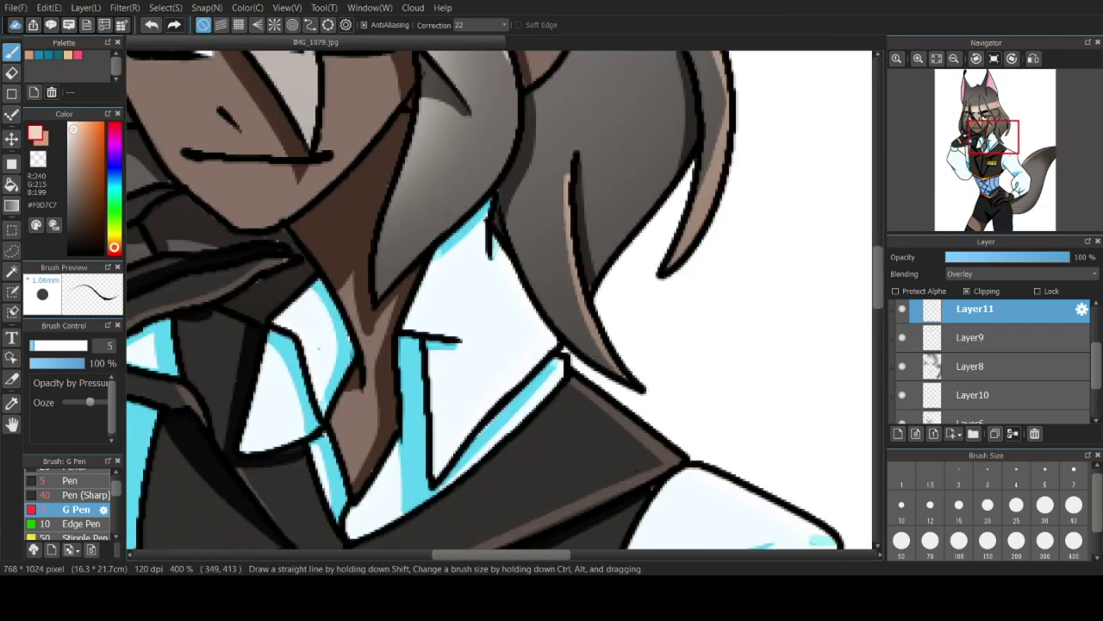
Paint a peach highlight along the hair strand in front of the human ear.
{"action": "scroll", "coordinate": [371, 301], "scroll_direction": "down", "scroll_amount": 3}
{"action": "scroll", "coordinate": [353, 237], "scroll_direction": "up", "scroll_amount": 4}
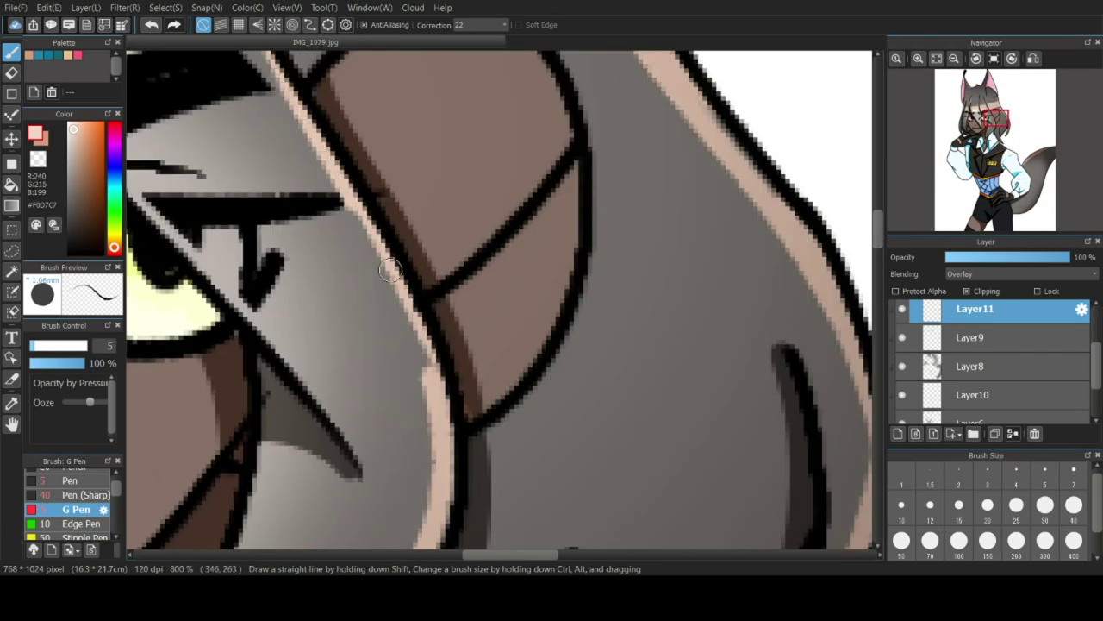
{"action": "scroll", "coordinate": [353, 237], "scroll_direction": "down", "scroll_amount": 4}
{"action": "scroll", "coordinate": [355, 238], "scroll_direction": "down", "scroll_amount": 3}
Highlight the hip-side glove's fingers and skin patch and the corset's outer edge beside that arm.
{"action": "scroll", "coordinate": [381, 445], "scroll_direction": "up", "scroll_amount": 4}
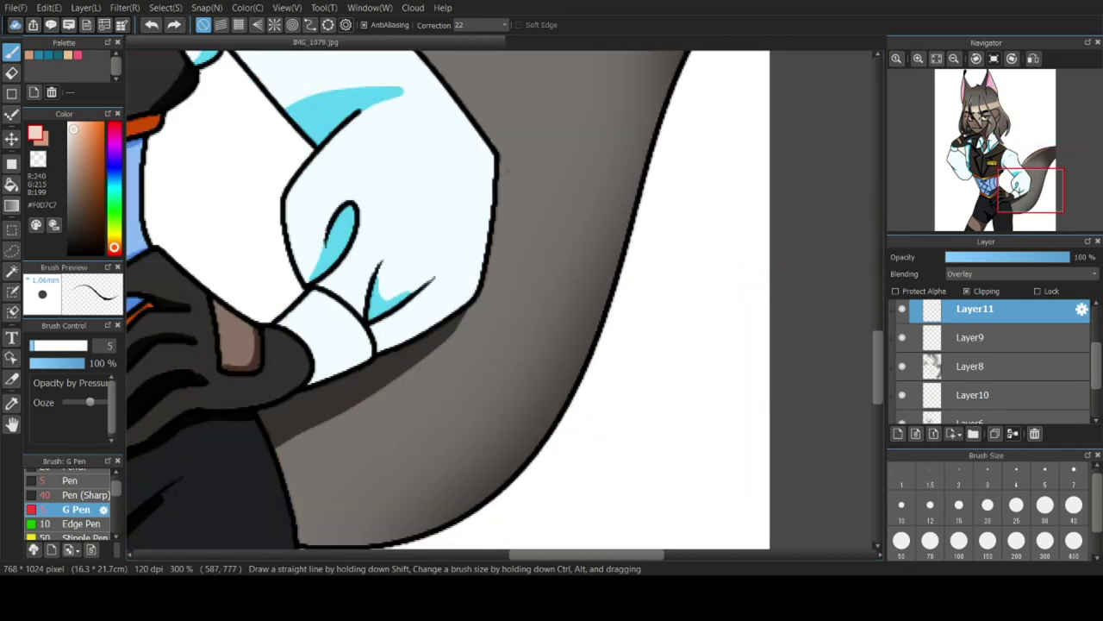
{"action": "scroll", "coordinate": [449, 203], "scroll_direction": "down", "scroll_amount": 3}
{"action": "scroll", "coordinate": [311, 180], "scroll_direction": "up", "scroll_amount": 4}
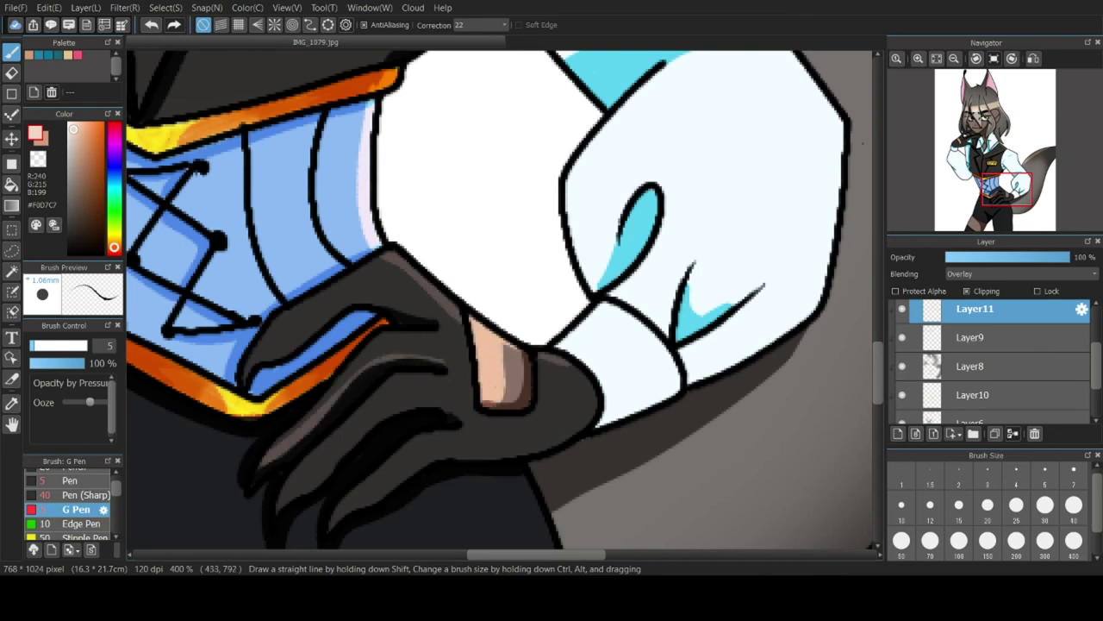
{"action": "scroll", "coordinate": [352, 489], "scroll_direction": "down", "scroll_amount": 3}
{"action": "scroll", "coordinate": [352, 351], "scroll_direction": "up", "scroll_amount": 3}
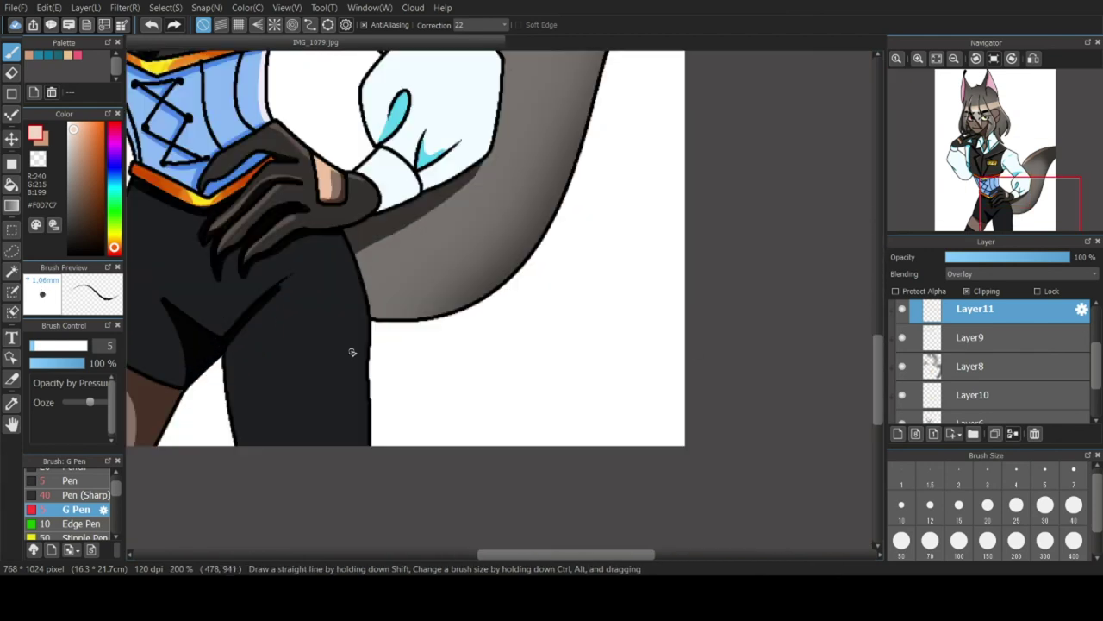
Paint peach highlights along the outer edges of both shorts legs and down the bare thigh and stocking.
{"action": "scroll", "coordinate": [165, 370], "scroll_direction": "down", "scroll_amount": 3}
{"action": "scroll", "coordinate": [133, 365], "scroll_direction": "up", "scroll_amount": 6}
{"action": "scroll", "coordinate": [159, 382], "scroll_direction": "down", "scroll_amount": 2}
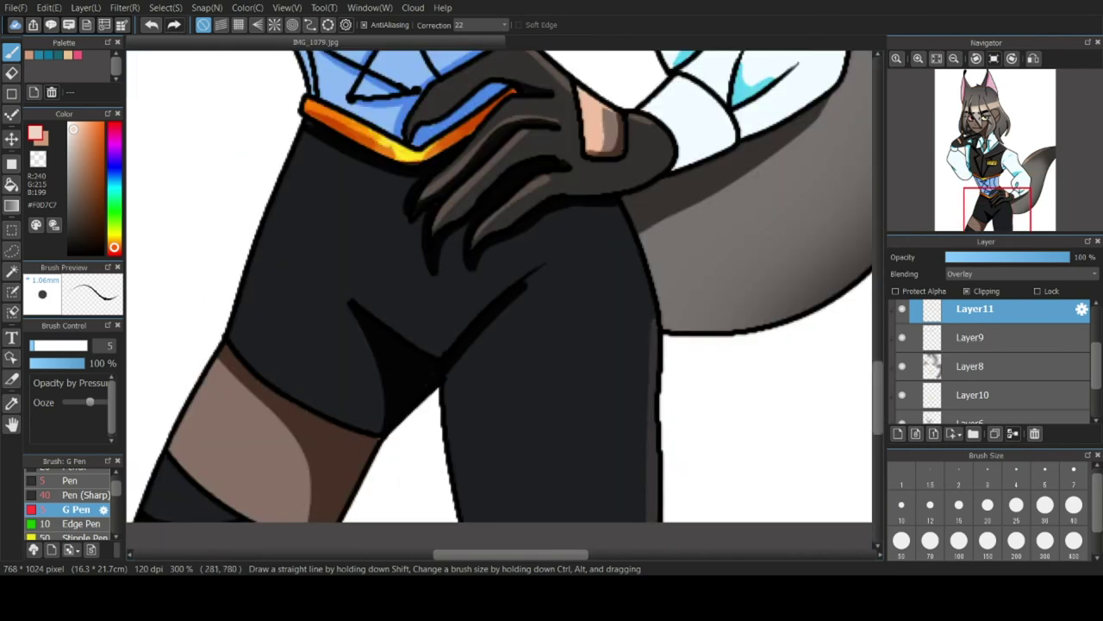
{"action": "left_click_drag", "start_coordinate": [315, 135], "coordinate": [157, 517]}
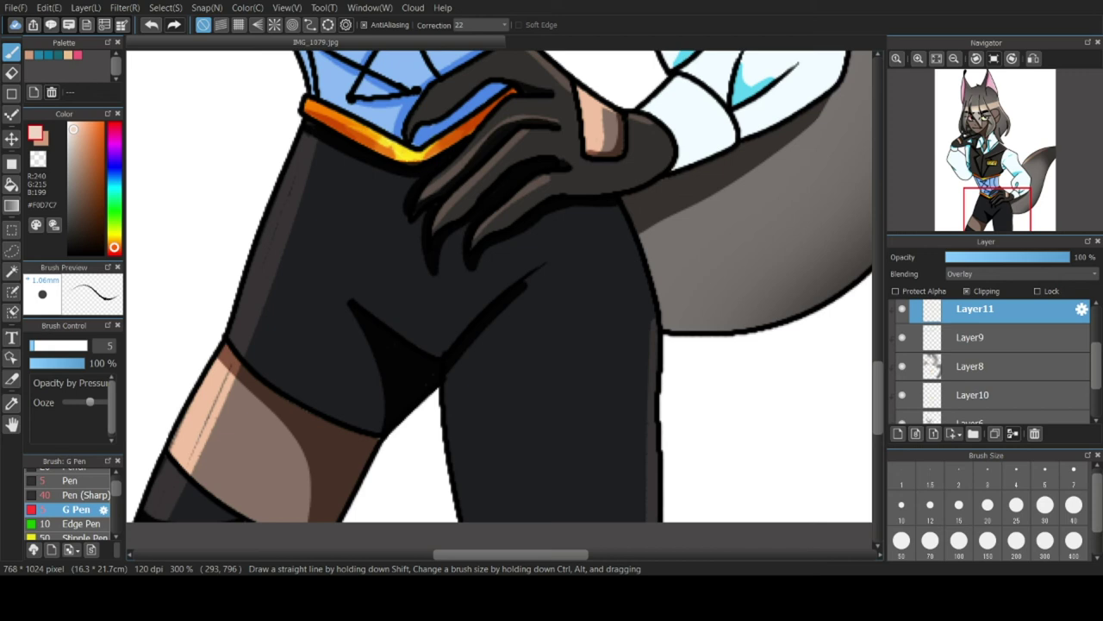
Highlight the corset's outer side panel beneath the raised arm's sleeve.
{"action": "scroll", "coordinate": [306, 163], "scroll_direction": "down", "scroll_amount": 5}
{"action": "scroll", "coordinate": [314, 129], "scroll_direction": "up", "scroll_amount": 6}
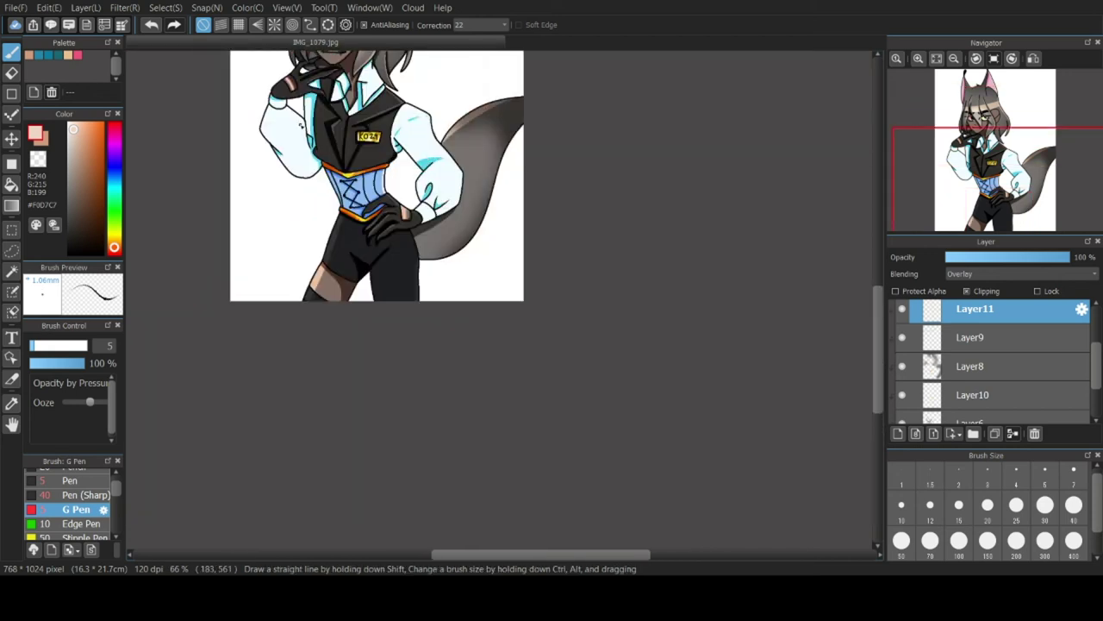
{"action": "left_click_drag", "start_coordinate": [880, 333], "coordinate": [883, 353]}
{"action": "left_click_drag", "start_coordinate": [541, 403], "coordinate": [438, 171]}
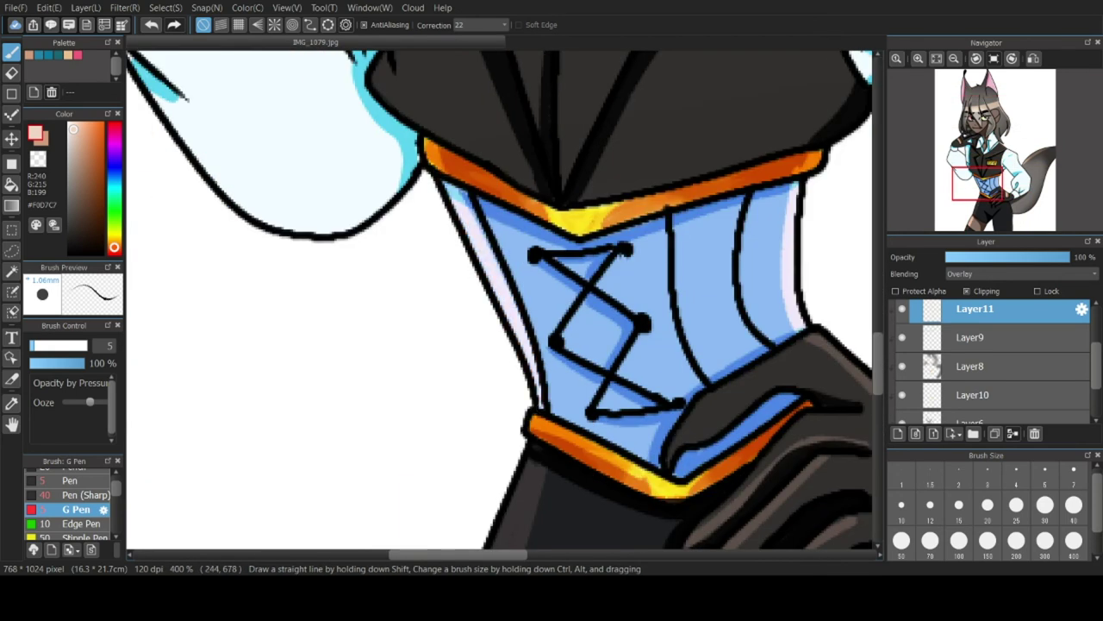
{"action": "scroll", "coordinate": [339, 185], "scroll_direction": "down", "scroll_amount": 3}
{"action": "scroll", "coordinate": [331, 192], "scroll_direction": "up", "scroll_amount": 3}
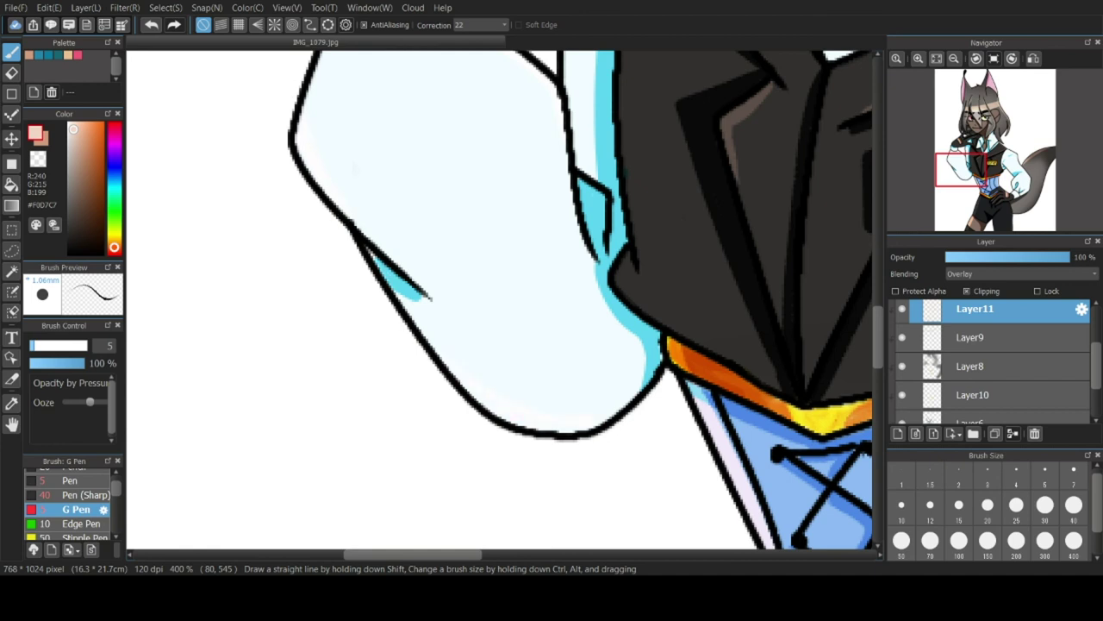
{"action": "scroll", "coordinate": [523, 121], "scroll_direction": "down", "scroll_amount": 4}
{"action": "scroll", "coordinate": [535, 103], "scroll_direction": "up", "scroll_amount": 1}
Lower the opacity of Layer8 and set the Multiply shading layer Layer10 to 54% opacity.
{"action": "left_click", "coordinate": [971, 367]}
{"action": "left_click_drag", "start_coordinate": [1031, 259], "coordinate": [1005, 261]}
{"action": "scroll", "coordinate": [590, 201], "scroll_direction": "down", "scroll_amount": 2}
{"action": "scroll", "coordinate": [561, 133], "scroll_direction": "up", "scroll_amount": 2}
{"action": "left_click", "coordinate": [973, 395]}
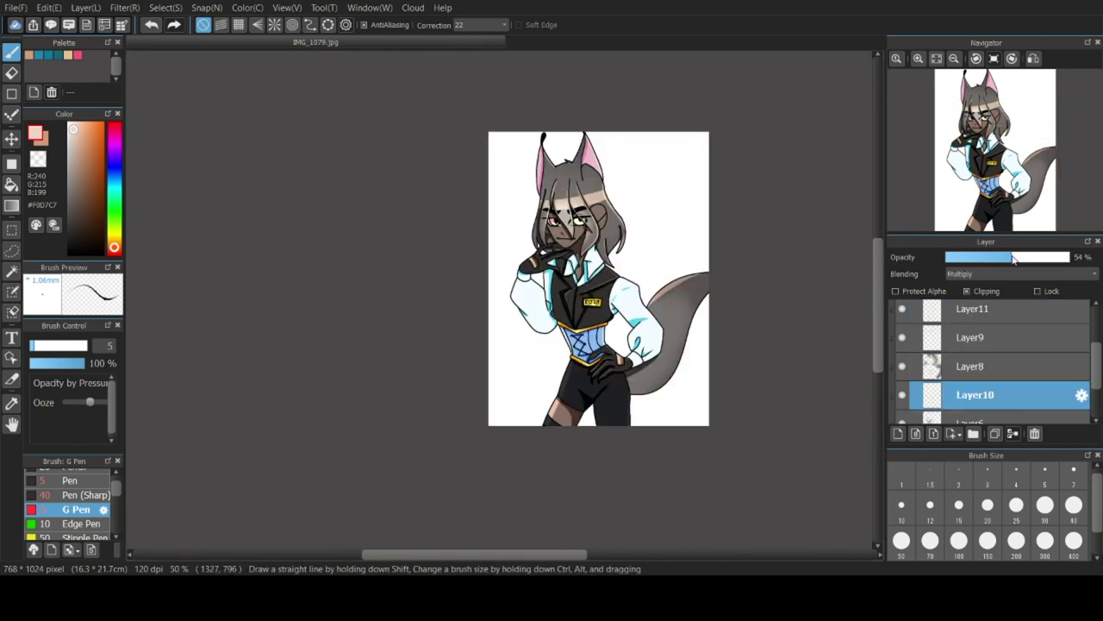
{"action": "scroll", "coordinate": [838, 399], "scroll_direction": "down", "scroll_amount": 3}
{"action": "scroll", "coordinate": [837, 405], "scroll_direction": "up", "scroll_amount": 3}
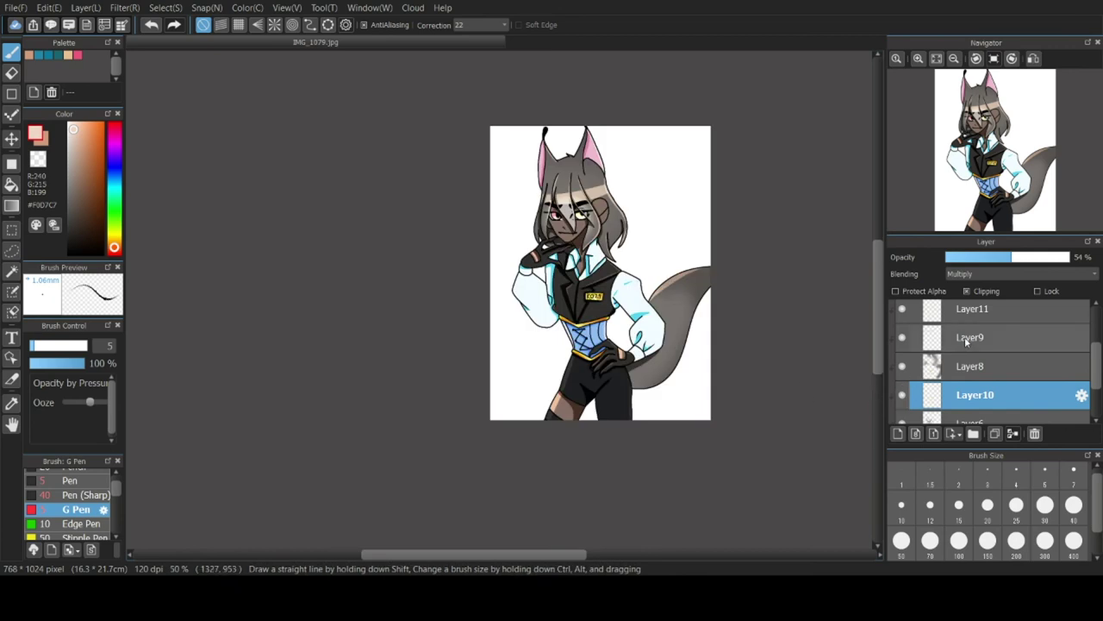
Set the Multiply shading layer Layer6 to 41% opacity.
{"action": "scroll", "coordinate": [966, 343], "scroll_direction": "down", "scroll_amount": 1}
{"action": "left_click", "coordinate": [974, 408]}
{"action": "left_click_drag", "start_coordinate": [1011, 260], "coordinate": [998, 263]}
{"action": "scroll", "coordinate": [601, 332], "scroll_direction": "up", "scroll_amount": 2}
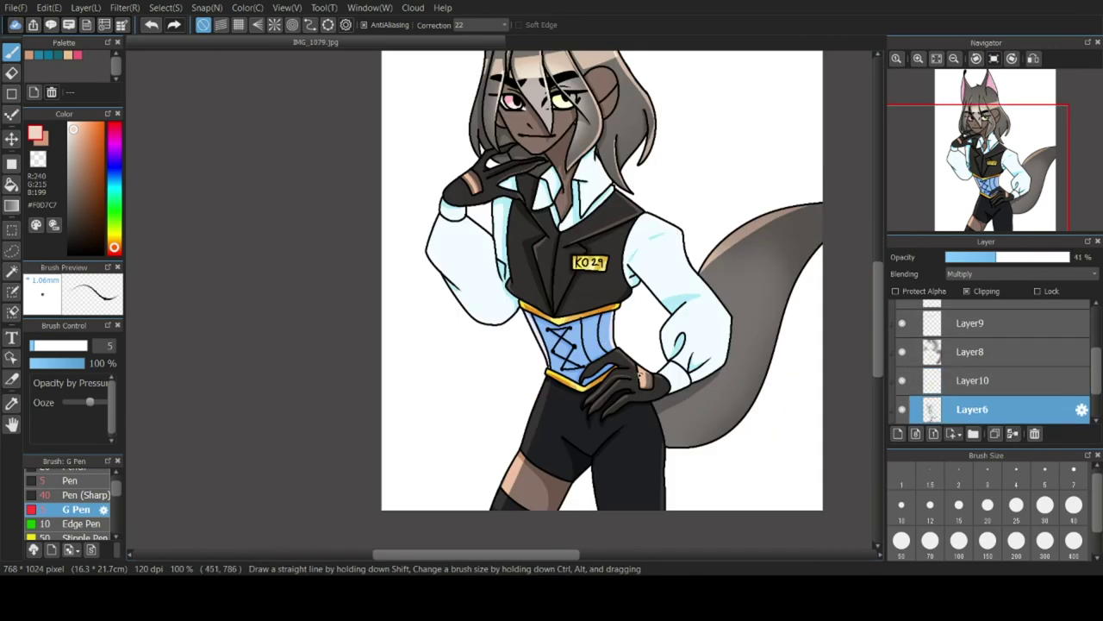
{"action": "scroll", "coordinate": [970, 343], "scroll_direction": "down", "scroll_amount": 3}
{"action": "scroll", "coordinate": [972, 354], "scroll_direction": "up", "scroll_amount": 4}
Set the Overlay highlight layers to 49% opacity for Layer9 and 63% for Layer11.
{"action": "left_click", "coordinate": [972, 339]}
{"action": "left_click", "coordinate": [1007, 257]}
{"action": "key", "text": "ctrl+minus"}
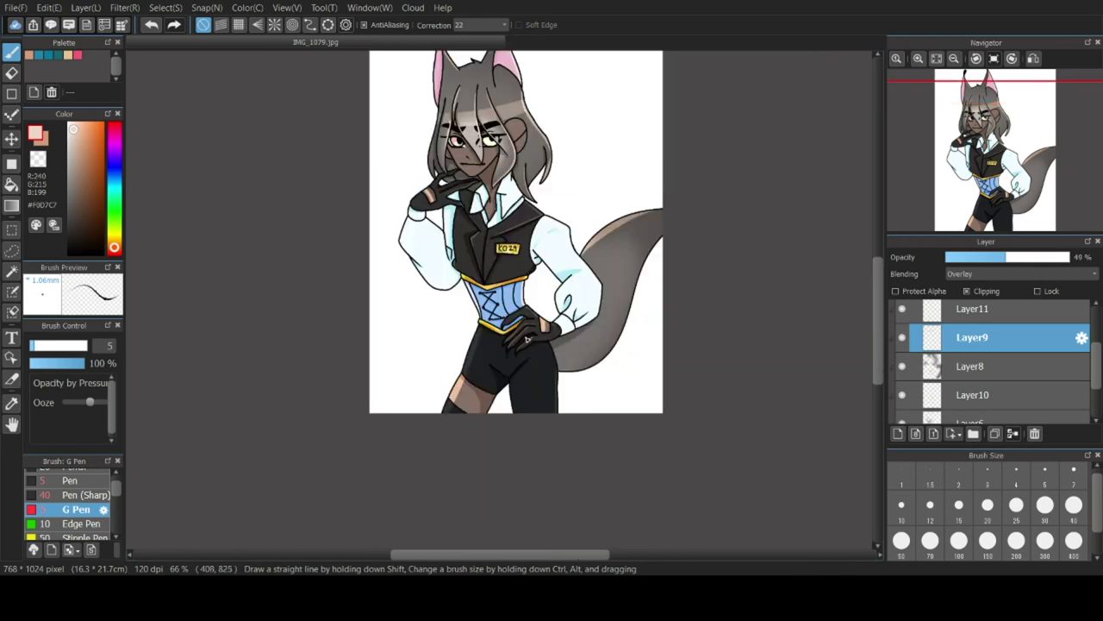
{"action": "left_click", "coordinate": [972, 308]}
{"action": "left_click", "coordinate": [1024, 259]}
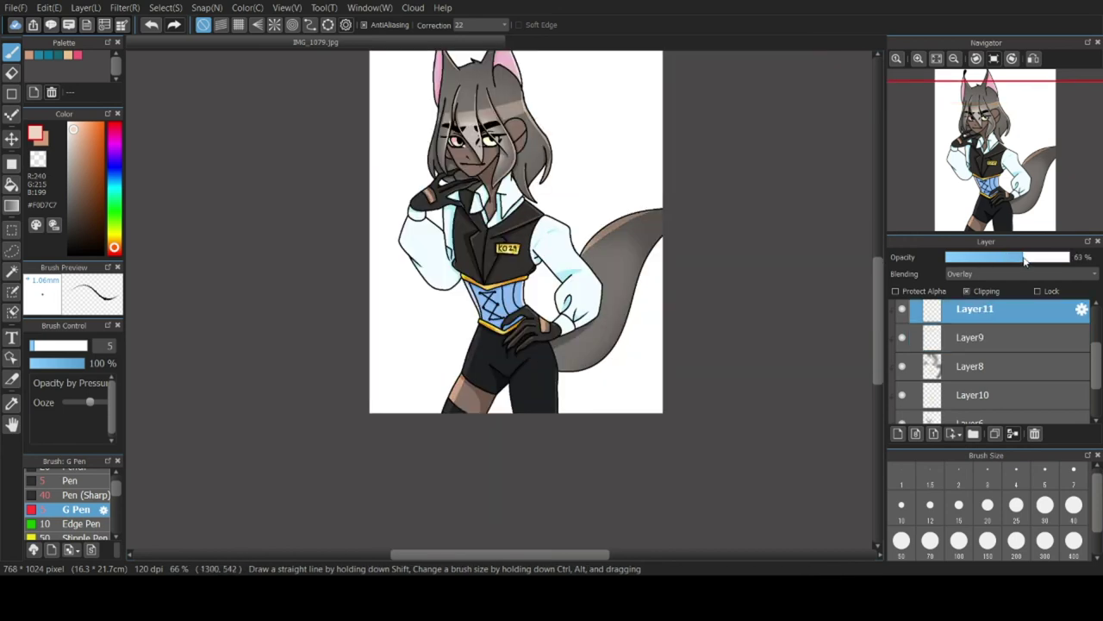
Raise the image resolution to 300 dpi and add a Net 80L halftone layer directly above the white Layer1.
{"action": "scroll", "coordinate": [943, 323], "scroll_direction": "down", "scroll_amount": 2}
{"action": "left_click", "coordinate": [965, 408]}
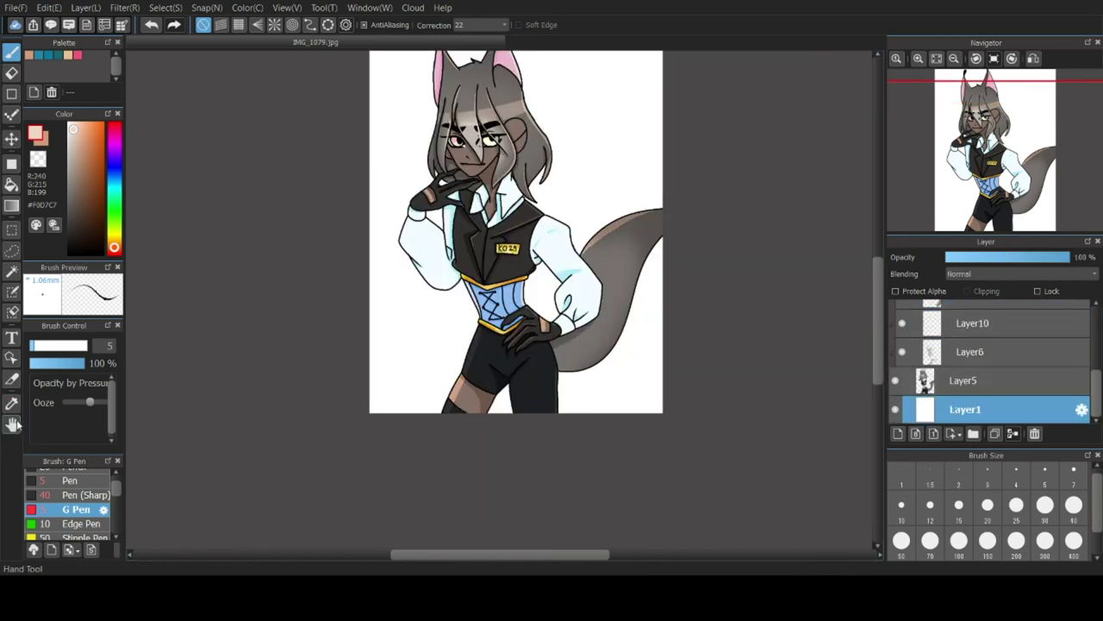
{"action": "left_click", "coordinate": [84, 8]}
{"action": "left_click", "coordinate": [599, 249]}
{"action": "left_click", "coordinate": [76, 7]}
{"action": "key", "text": "ctrl+shift+n"}
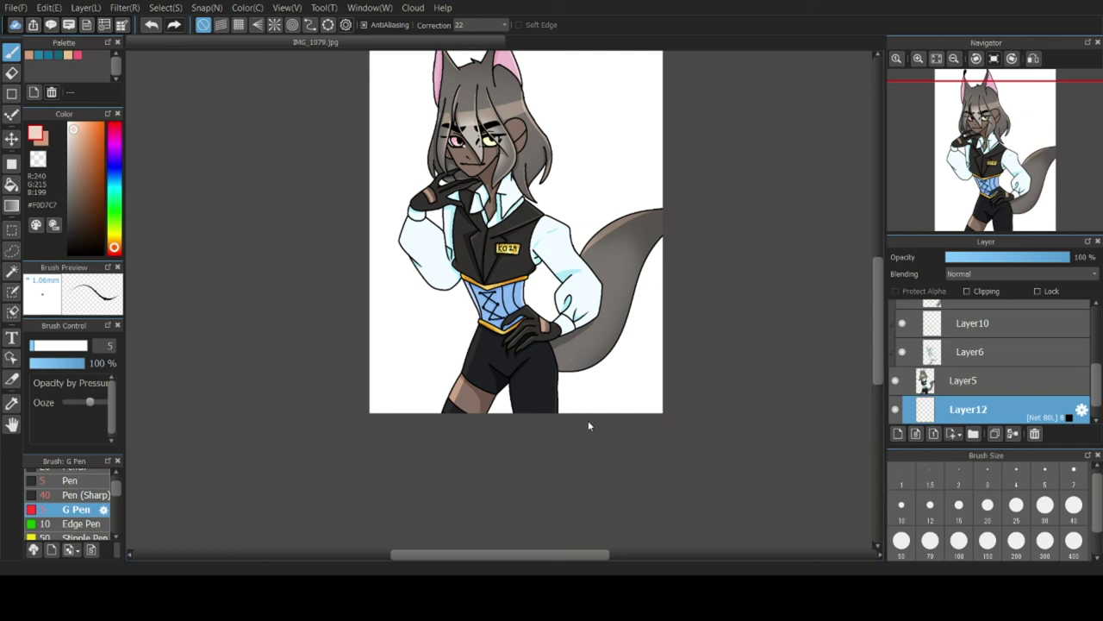
Paint the background Layer1 lavender #DFC9FF with Pen (Sharp) at size 1000.
{"action": "scroll", "coordinate": [589, 421], "scroll_direction": "up", "scroll_amount": 4}
{"action": "scroll", "coordinate": [592, 377], "scroll_direction": "down", "scroll_amount": 2}
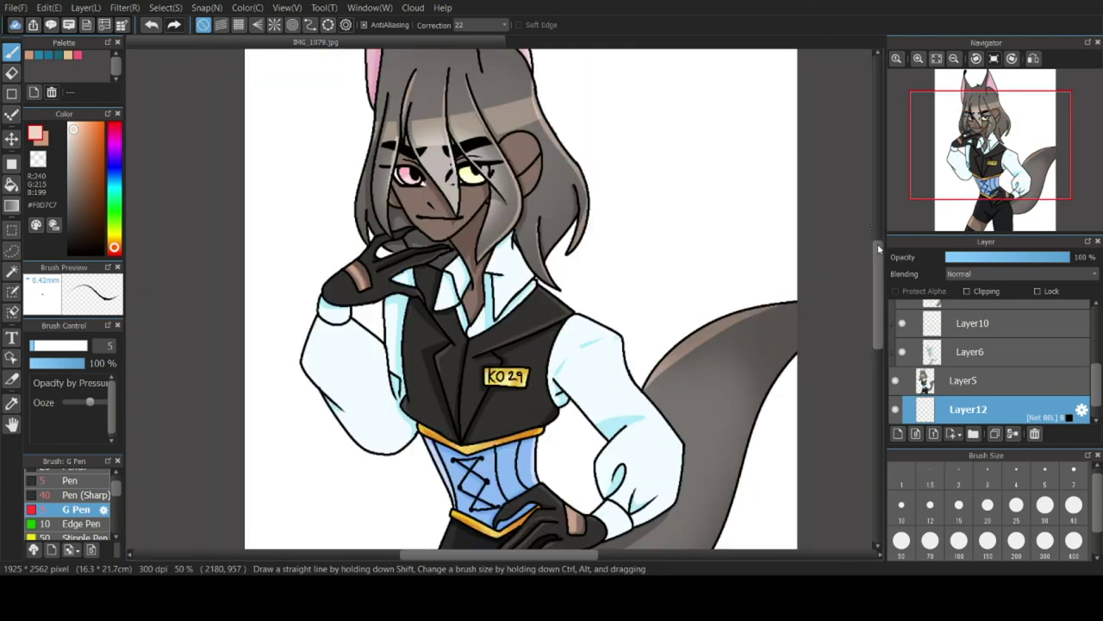
{"action": "scroll", "coordinate": [877, 244], "scroll_direction": "down", "scroll_amount": 1}
{"action": "scroll", "coordinate": [948, 408], "scroll_direction": "down", "scroll_amount": 1}
{"action": "left_click", "coordinate": [947, 409]}
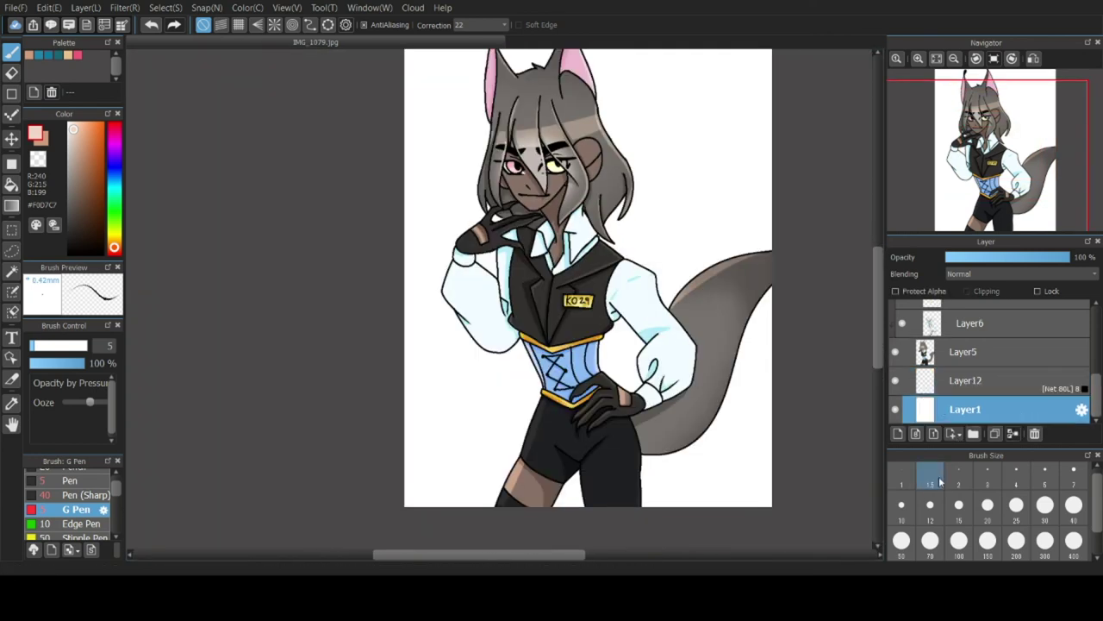
{"action": "left_click", "coordinate": [114, 164]}
{"action": "left_click_drag", "start_coordinate": [74, 132], "coordinate": [75, 122]}
{"action": "left_click_drag", "start_coordinate": [115, 161], "coordinate": [115, 157]}
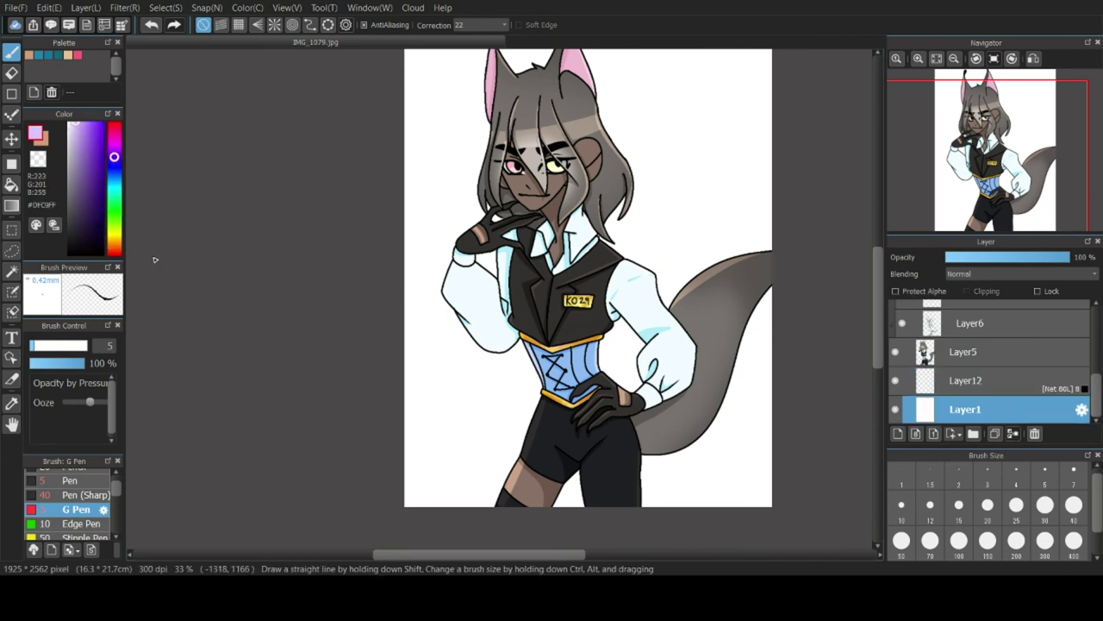
{"action": "key", "text": "ctrl+minus"}
{"action": "left_click", "coordinate": [85, 495]}
{"action": "mouse_move", "coordinate": [672, 405]}
{"action": "left_mouse_down"}
{"action": "mouse_move", "coordinate": [610, 454]}
{"action": "mouse_move", "coordinate": [505, 455]}
{"action": "mouse_move", "coordinate": [584, 148]}
{"action": "mouse_move", "coordinate": [365, 148]}
{"action": "mouse_move", "coordinate": [365, 184]}
{"action": "mouse_move", "coordinate": [527, 349]}
{"action": "mouse_move", "coordinate": [503, 441]}
{"action": "mouse_move", "coordinate": [415, 460]}
{"action": "mouse_move", "coordinate": [388, 188]}
{"action": "left_mouse_up"}
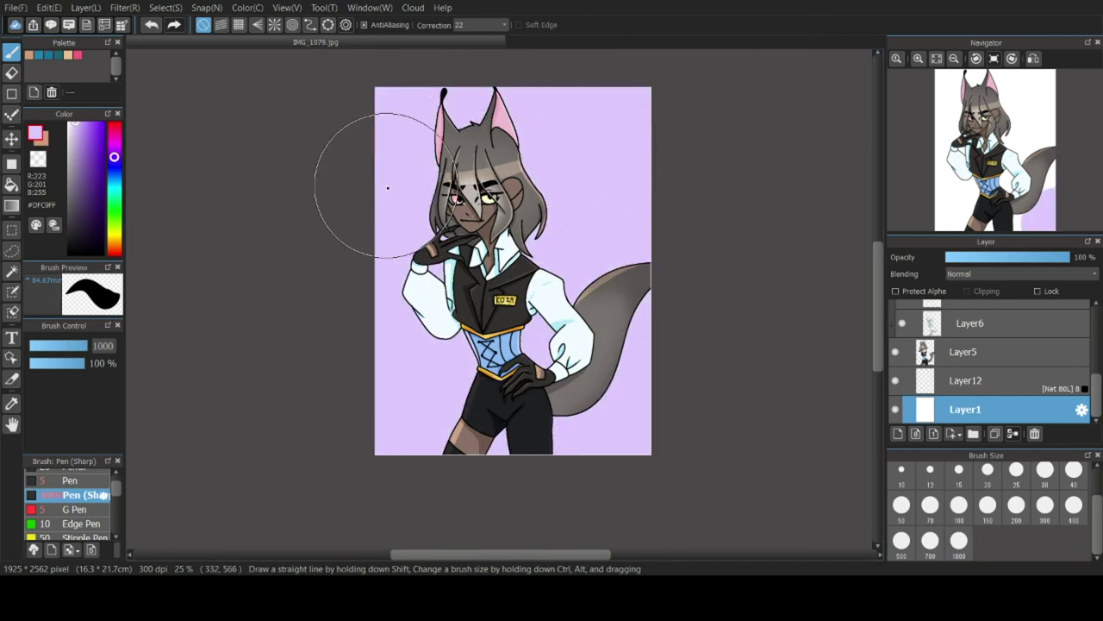
Restore the whites of the eyes on Layer1 by erasing the lavender and painting white #FFFFFF with Pen (Sharp) at size 20.
{"action": "scroll", "coordinate": [450, 201], "scroll_direction": "up", "scroll_amount": 6}
{"action": "key", "text": "e"}
{"action": "mouse_move", "coordinate": [449, 105]}
{"action": "left_mouse_down"}
{"action": "mouse_move", "coordinate": [425, 158]}
{"action": "mouse_move", "coordinate": [459, 178]}
{"action": "left_mouse_up"}
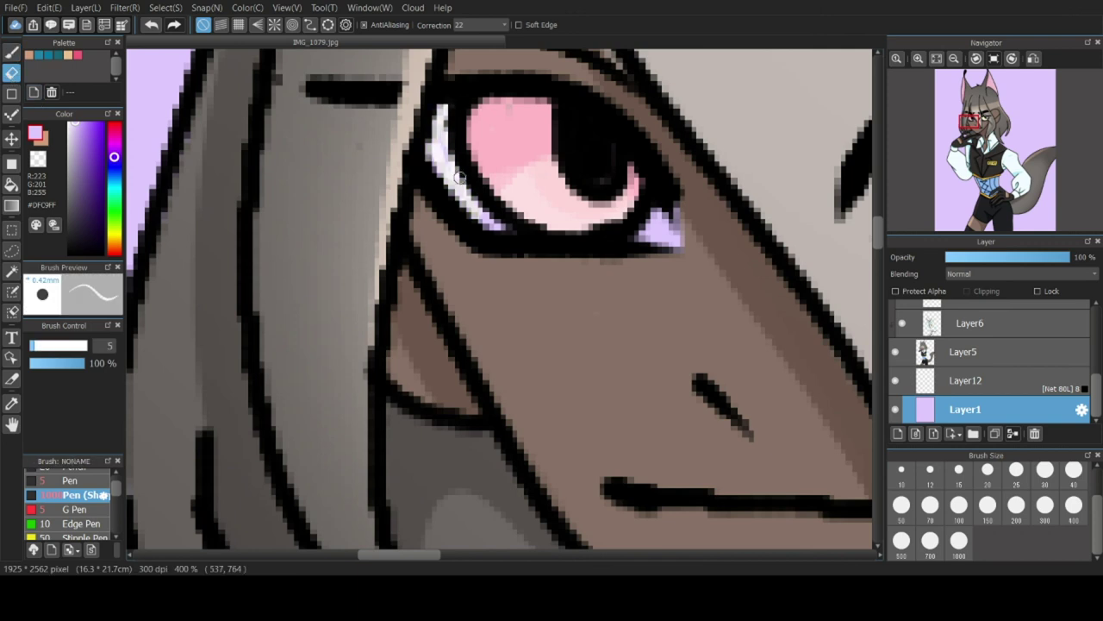
{"action": "left_click", "coordinate": [13, 52]}
{"action": "left_click", "coordinate": [483, 172]}
{"action": "scroll", "coordinate": [447, 78], "scroll_direction": "down", "scroll_amount": 7}
{"action": "scroll", "coordinate": [493, 65], "scroll_direction": "up", "scroll_amount": 3}
{"action": "left_click", "coordinate": [994, 475]}
{"action": "key", "text": "ctrl+z"}
{"action": "left_click_drag", "start_coordinate": [399, 142], "coordinate": [445, 163]}
{"action": "scroll", "coordinate": [592, 124], "scroll_direction": "down", "scroll_amount": 6}
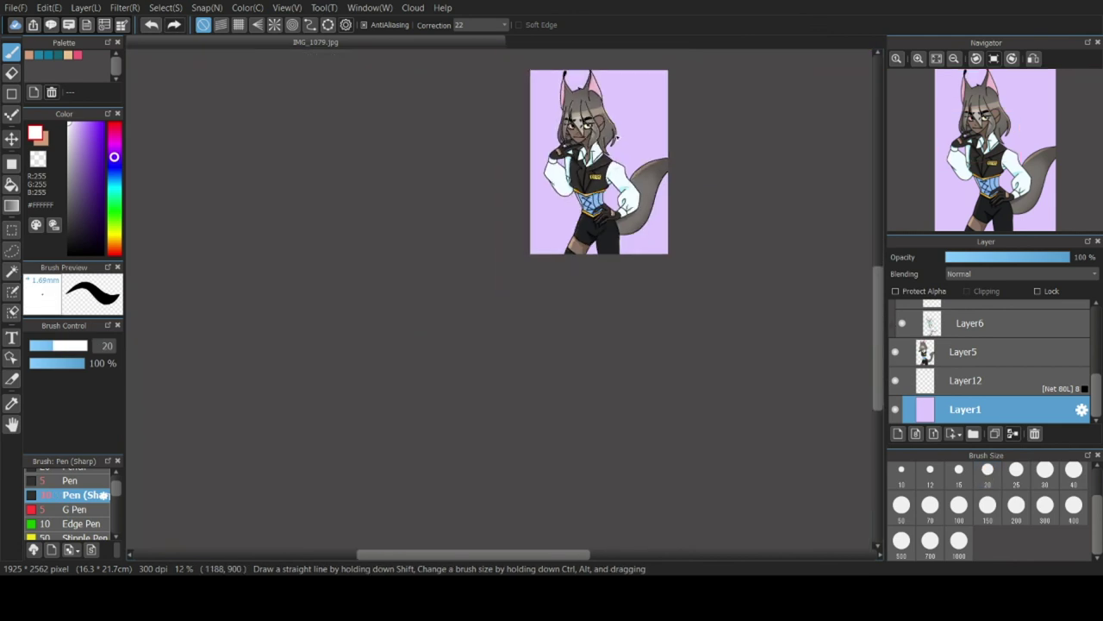
Select the halftone layer Layer12 and choose purple #8E62CE as the brush color.
{"action": "scroll", "coordinate": [616, 136], "scroll_direction": "up", "scroll_amount": 2}
{"action": "left_click", "coordinate": [1076, 383]}
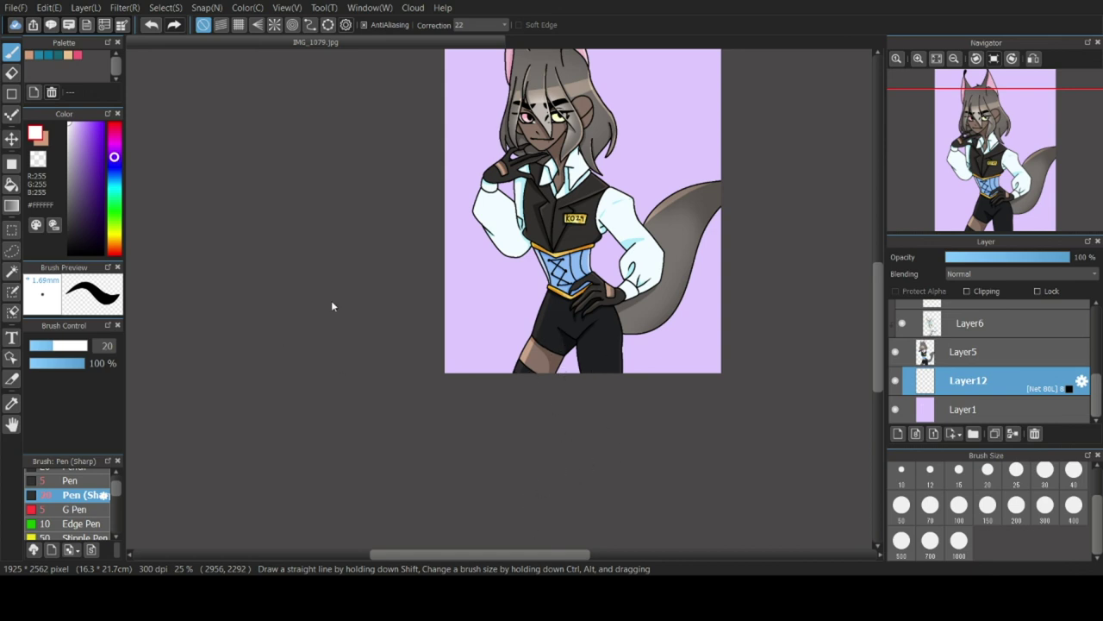
{"action": "left_click", "coordinate": [86, 148]}
{"action": "left_click_drag", "start_coordinate": [447, 297], "coordinate": [593, 351]}
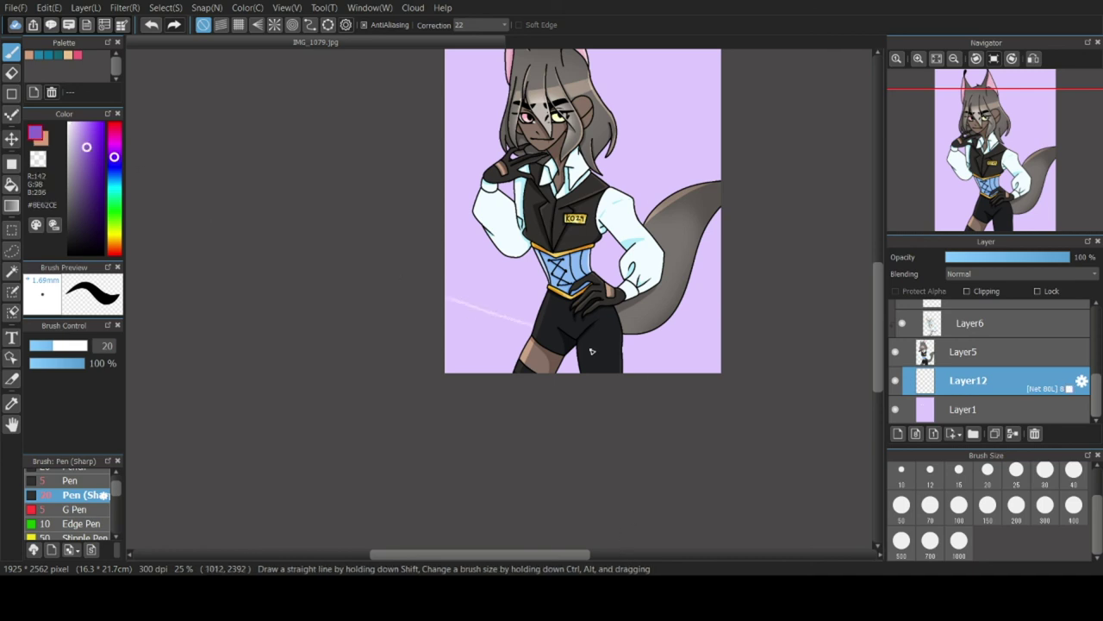
{"action": "key", "text": "ctrl+z"}
{"action": "left_click", "coordinate": [1047, 474]}
{"action": "left_click_drag", "start_coordinate": [723, 269], "coordinate": [569, 424]}
{"action": "key", "text": "ctrl+z"}
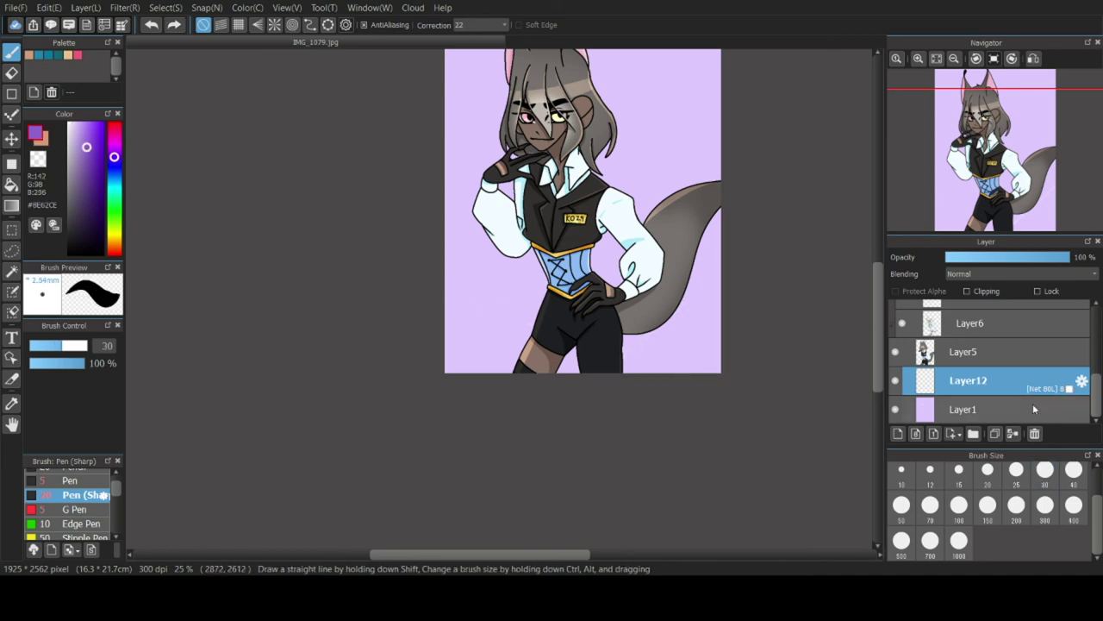
Cover the background on Layer12 with Pen (Sharp) at size 1000 and correction 0, and switch the layer's halftone to Vertical 80L.
{"action": "left_click", "coordinate": [625, 556]}
{"action": "left_click", "coordinate": [958, 541]}
{"action": "mouse_move", "coordinate": [763, 292]}
{"action": "left_mouse_down"}
{"action": "mouse_move", "coordinate": [518, 418]}
{"action": "mouse_move", "coordinate": [753, 153]}
{"action": "mouse_move", "coordinate": [388, 298]}
{"action": "mouse_move", "coordinate": [723, 60]}
{"action": "mouse_move", "coordinate": [668, 61]}
{"action": "mouse_move", "coordinate": [780, 138]}
{"action": "left_mouse_up"}
{"action": "scroll", "coordinate": [723, 58], "scroll_direction": "down", "scroll_amount": 1}
{"action": "scroll", "coordinate": [659, 95], "scroll_direction": "up", "scroll_amount": 1}
{"action": "left_click", "coordinate": [491, 25]}
{"action": "scroll", "coordinate": [770, 103], "scroll_direction": "down", "scroll_amount": 2}
{"action": "scroll", "coordinate": [766, 100], "scroll_direction": "down", "scroll_amount": 1}
{"action": "scroll", "coordinate": [756, 99], "scroll_direction": "down", "scroll_amount": 1}
{"action": "scroll", "coordinate": [750, 93], "scroll_direction": "up", "scroll_amount": 3}
{"action": "scroll", "coordinate": [775, 201], "scroll_direction": "up", "scroll_amount": 5}
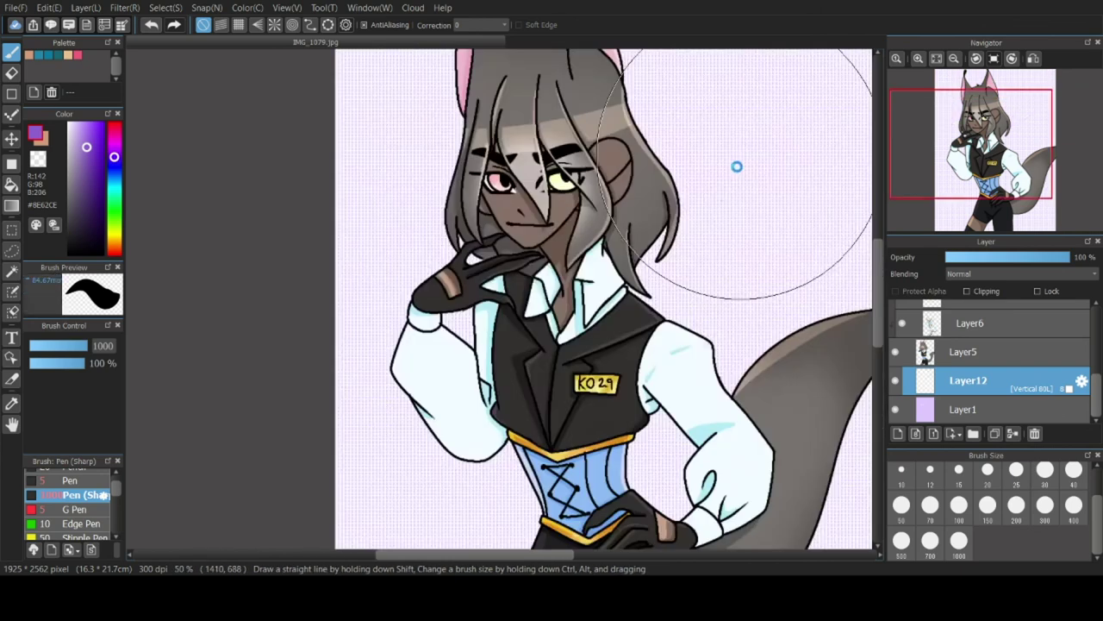
{"action": "scroll", "coordinate": [730, 194], "scroll_direction": "down", "scroll_amount": 4}
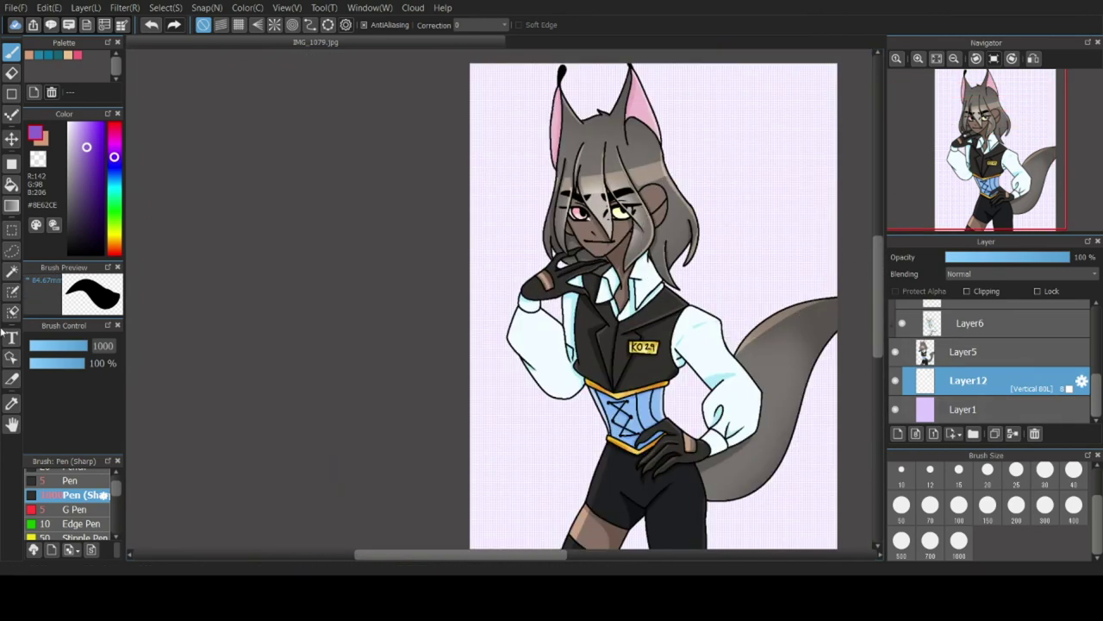
Set Layer12's blending to Multiply and give its vertical halftone lines a pink tone color.
{"action": "scroll", "coordinate": [787, 318], "scroll_direction": "down", "scroll_amount": 1}
{"action": "left_click", "coordinate": [997, 275]}
{"action": "left_click", "coordinate": [994, 292]}
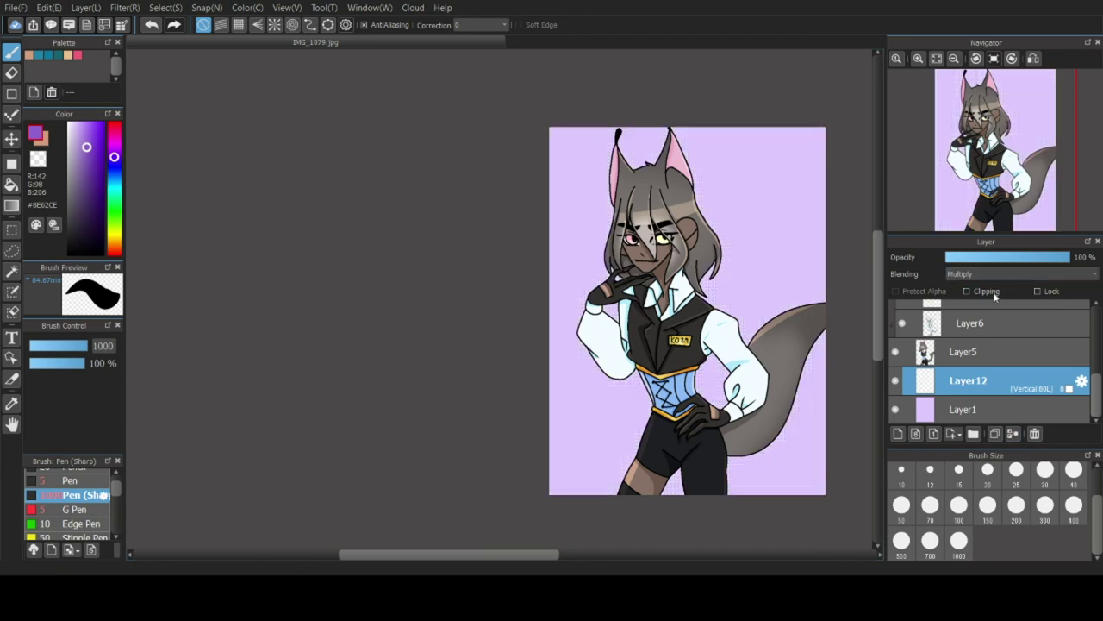
{"action": "mouse_move", "coordinate": [607, 368]}
{"action": "left_mouse_down"}
{"action": "mouse_move", "coordinate": [575, 348]}
{"action": "mouse_move", "coordinate": [629, 445]}
{"action": "left_mouse_up"}
{"action": "left_click_drag", "start_coordinate": [549, 349], "coordinate": [641, 506]}
{"action": "scroll", "coordinate": [747, 278], "scroll_direction": "up", "scroll_amount": 4}
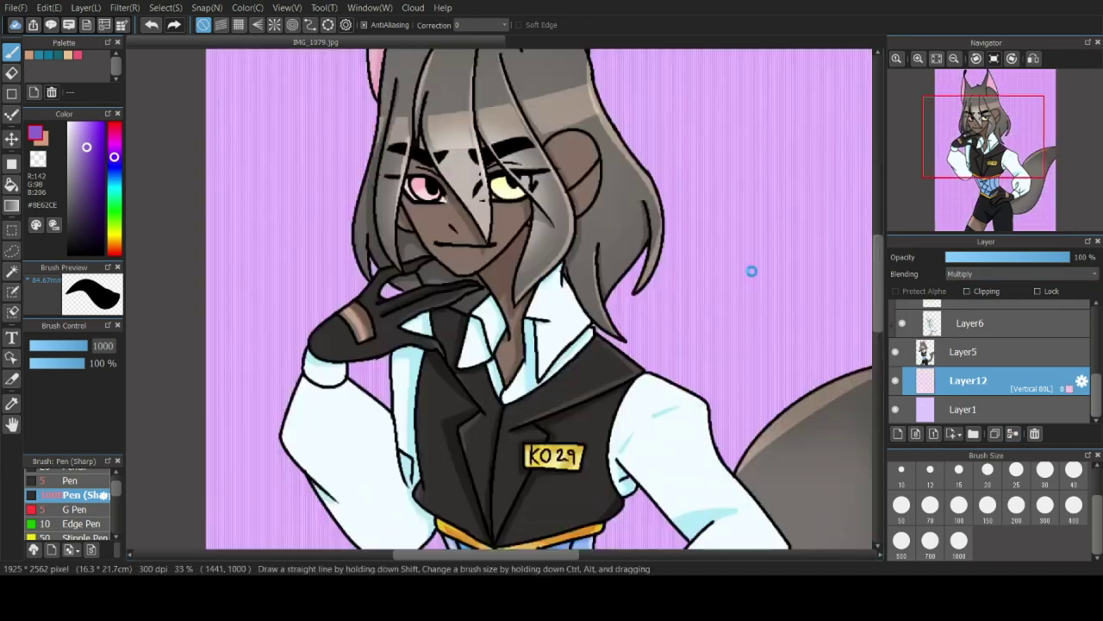
Add a new layer directly above the halftone layer Layer12.
{"action": "scroll", "coordinate": [790, 258], "scroll_direction": "down", "scroll_amount": 2}
{"action": "scroll", "coordinate": [788, 239], "scroll_direction": "up", "scroll_amount": 2}
{"action": "scroll", "coordinate": [788, 239], "scroll_direction": "down", "scroll_amount": 3}
{"action": "left_click_drag", "start_coordinate": [876, 259], "coordinate": [877, 286]}
{"action": "left_click", "coordinate": [970, 323]}
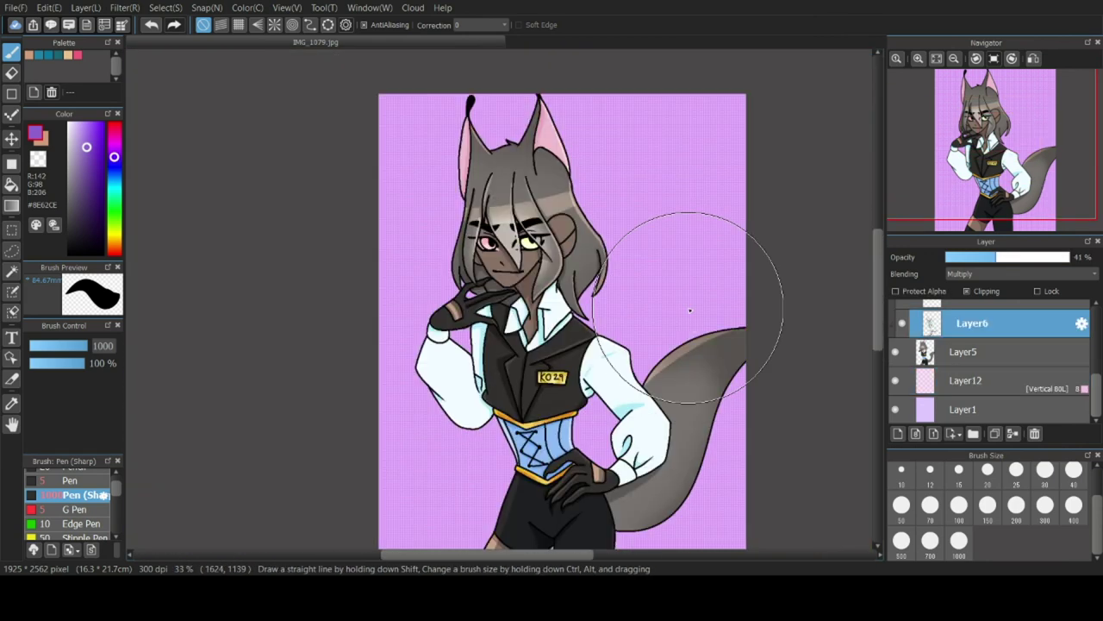
{"action": "left_click", "coordinate": [968, 380]}
{"action": "left_click", "coordinate": [896, 440]}
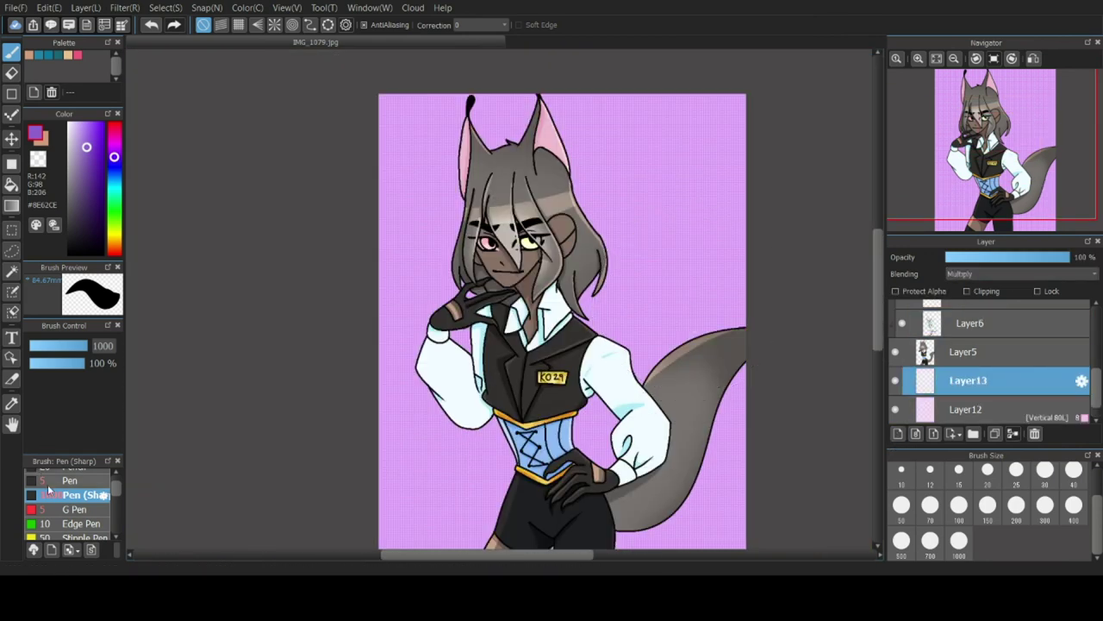
{"action": "left_click", "coordinate": [76, 510]}
{"action": "scroll", "coordinate": [700, 429], "scroll_direction": "up", "scroll_amount": 5}
{"action": "scroll", "coordinate": [699, 429], "scroll_direction": "up", "scroll_amount": 4}
{"action": "left_click_drag", "start_coordinate": [557, 216], "coordinate": [526, 473]}
{"action": "left_click_drag", "start_coordinate": [660, 226], "coordinate": [626, 534]}
{"action": "mouse_move", "coordinate": [642, 392]}
{"action": "left_mouse_down"}
{"action": "mouse_move", "coordinate": [742, 381]}
{"action": "mouse_move", "coordinate": [744, 393]}
{"action": "left_mouse_up"}
{"action": "scroll", "coordinate": [758, 346], "scroll_direction": "down", "scroll_amount": 3}
{"action": "key", "text": "ctrl+z"}
{"action": "key", "text": "ctrl+z"}
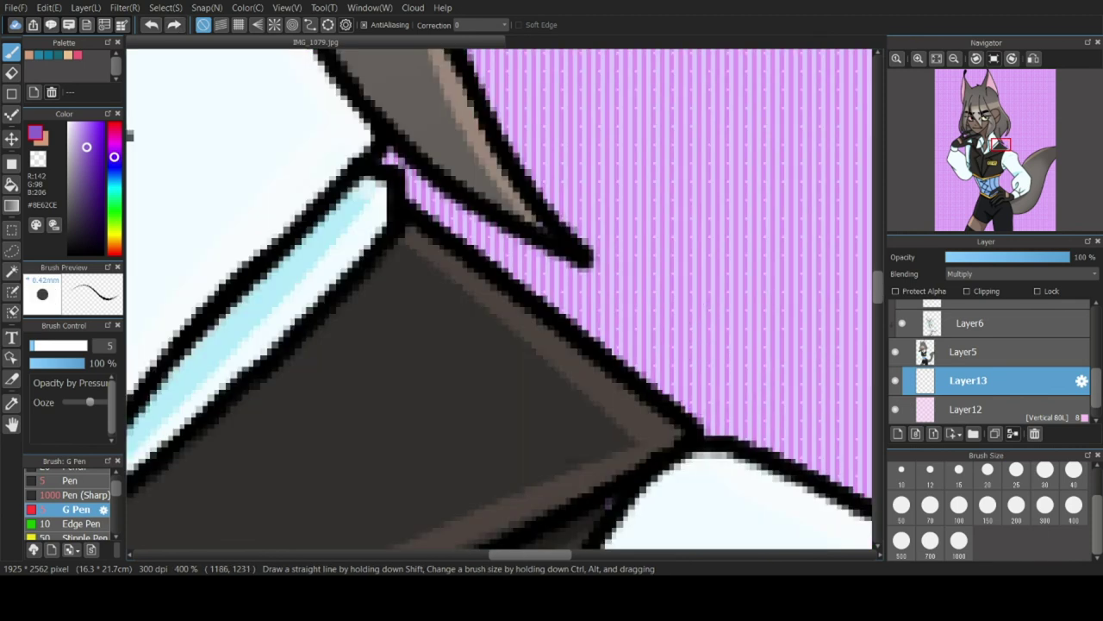
Add the artist's handle as a purple text layer between Layer13 and the character's Layer5.
{"action": "scroll", "coordinate": [743, 392], "scroll_direction": "down", "scroll_amount": 5}
{"action": "scroll", "coordinate": [776, 366], "scroll_direction": "up", "scroll_amount": 1}
{"action": "scroll", "coordinate": [789, 380], "scroll_direction": "down", "scroll_amount": 1}
{"action": "scroll", "coordinate": [827, 418], "scroll_direction": "up", "scroll_amount": 1}
{"action": "left_click", "coordinate": [11, 337]}
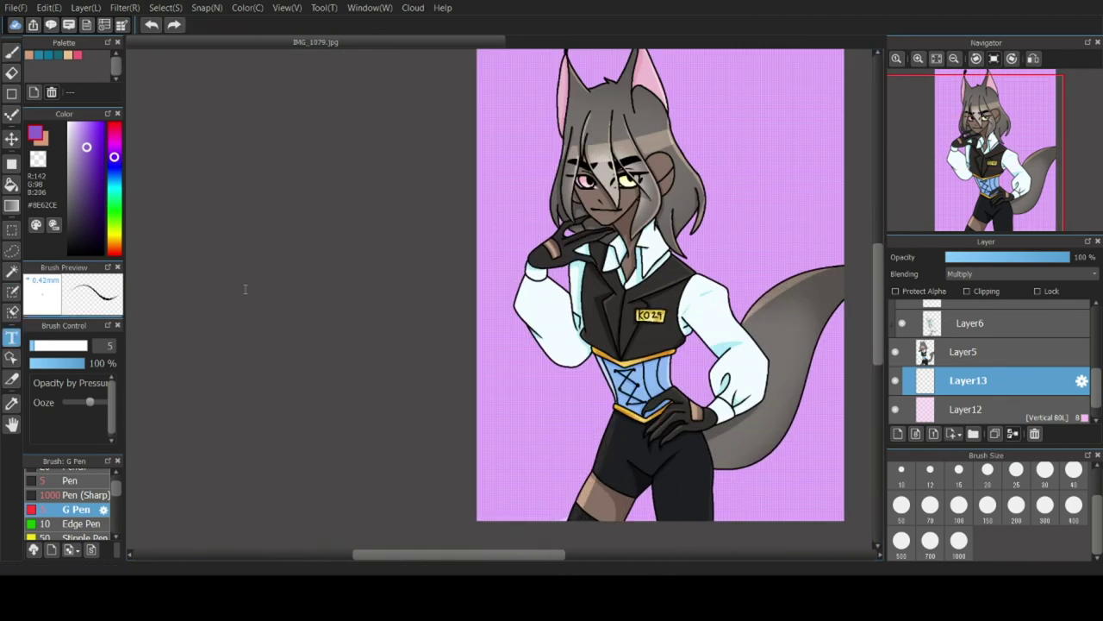
{"action": "type", "text": "Kuroko"}
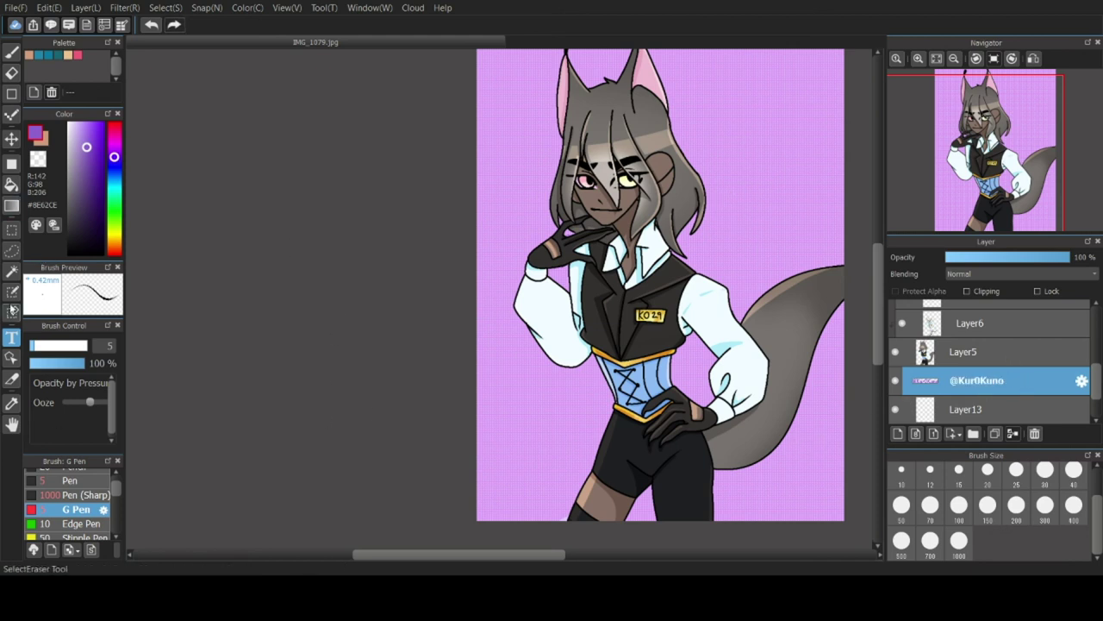
Move the handle text to the background beside the character's shoulder, just above the tail and partly behind the vest.
{"action": "left_click", "coordinate": [11, 138]}
{"action": "left_click_drag", "start_coordinate": [708, 229], "coordinate": [703, 273]}
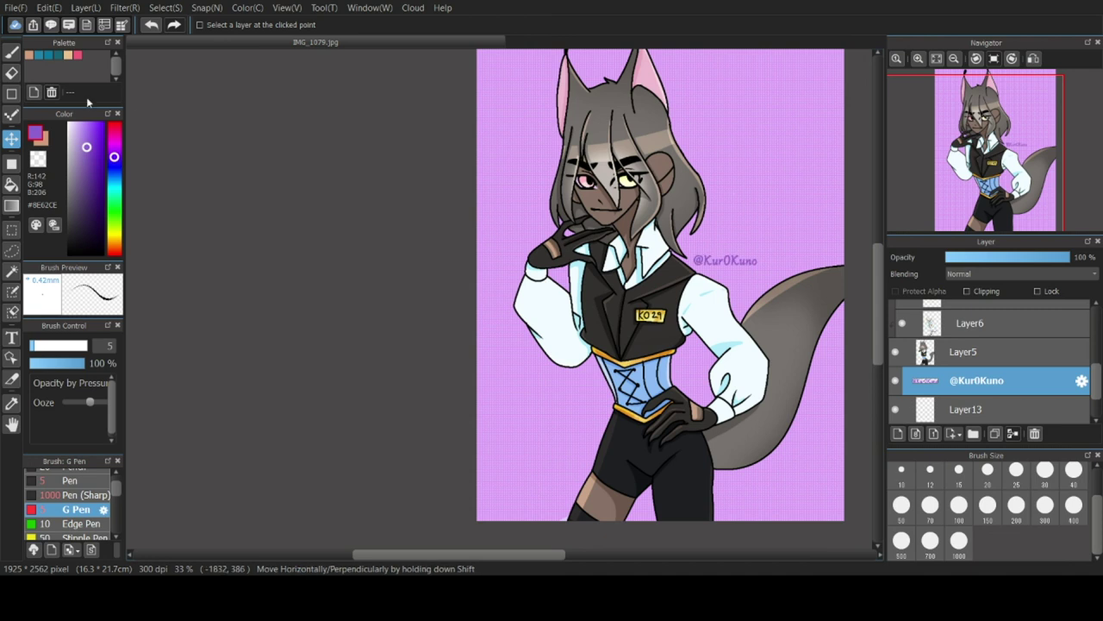
{"action": "left_click_drag", "start_coordinate": [732, 260], "coordinate": [728, 265]}
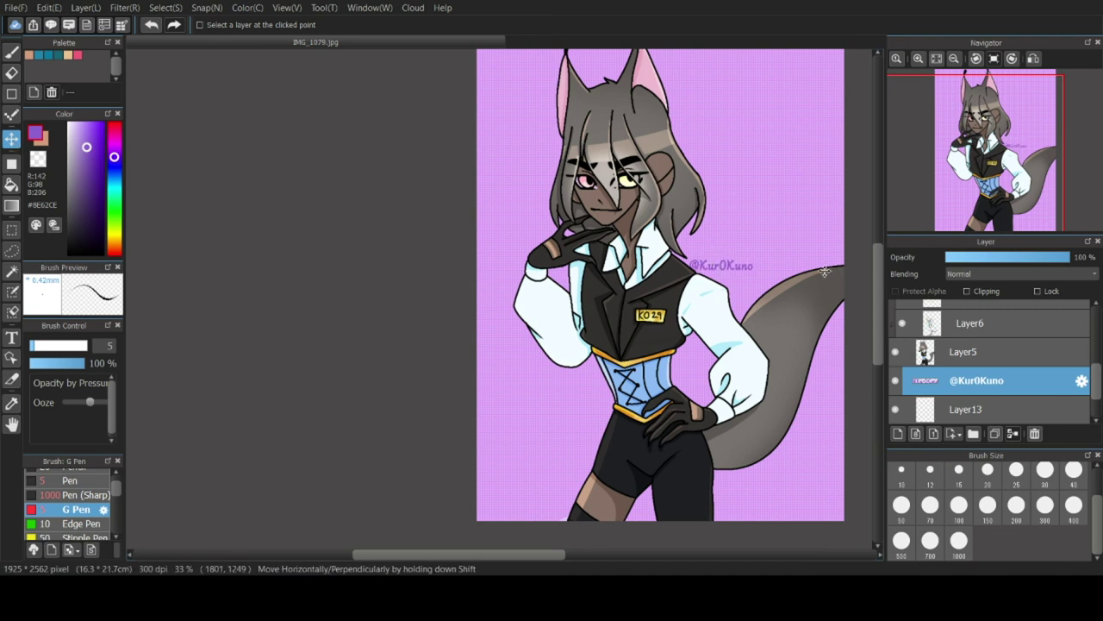